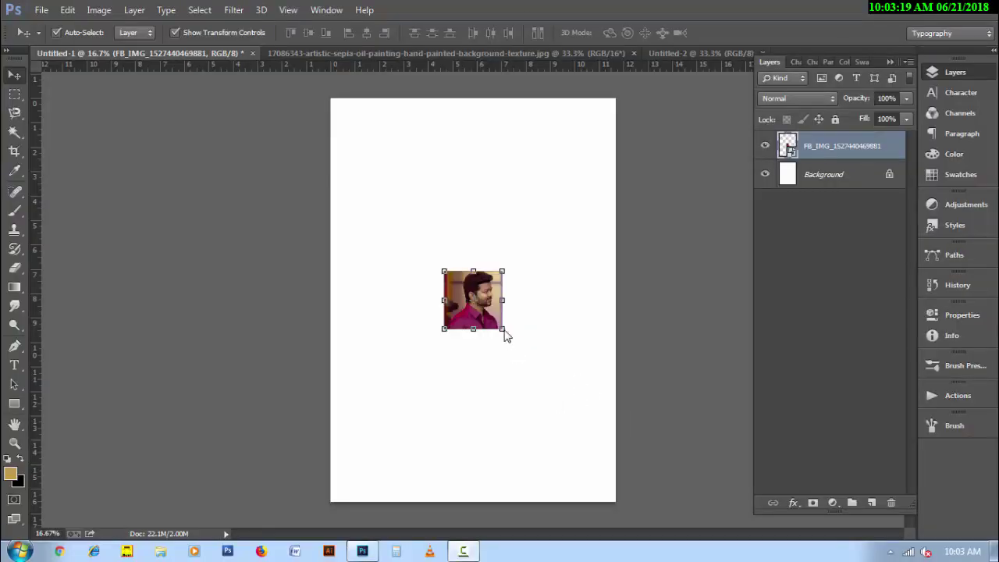
- Scale the portrait photo up to about 599% and align it with the page's left edge
drag(504, 330, 611, 513)
drag(573, 338, 552, 339)
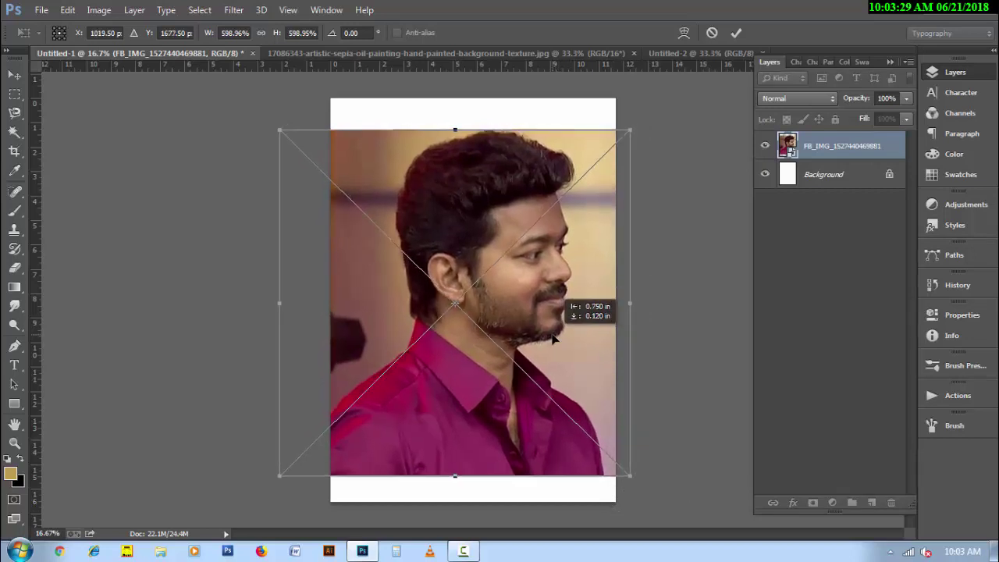
drag(552, 338, 546, 338)
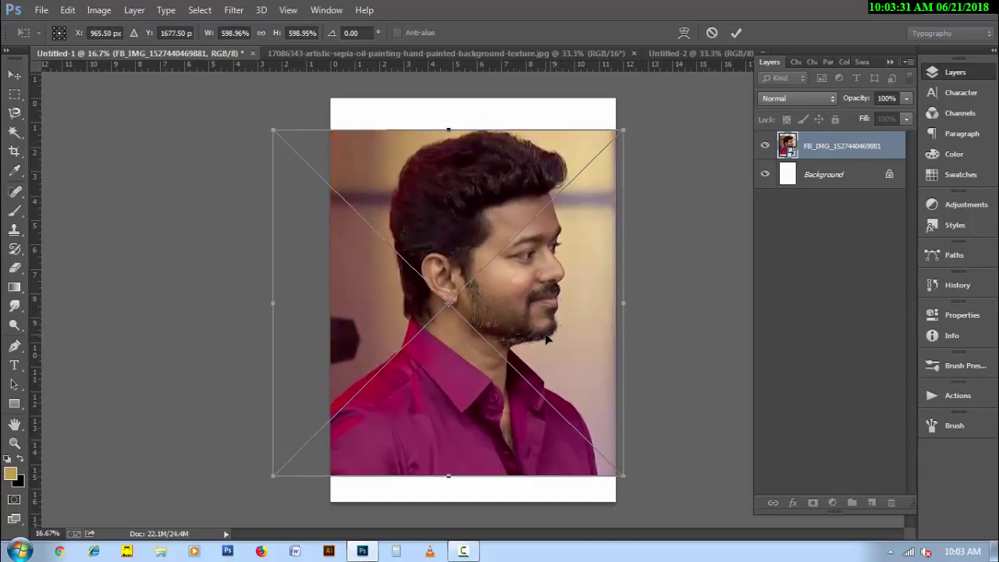
key(Return)
- Crop the canvas wider on the right to match the photo's full width
key(c)
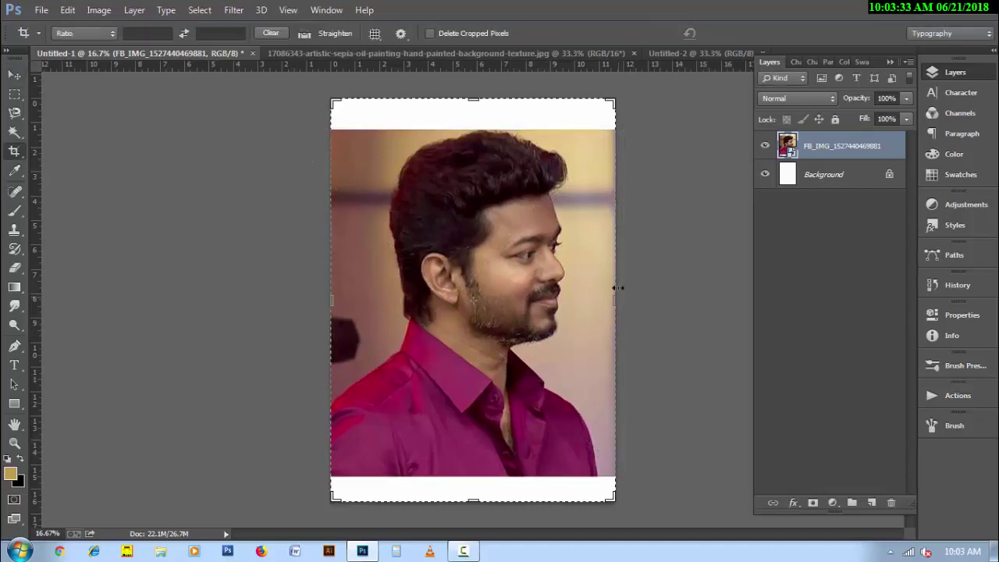
click(615, 299)
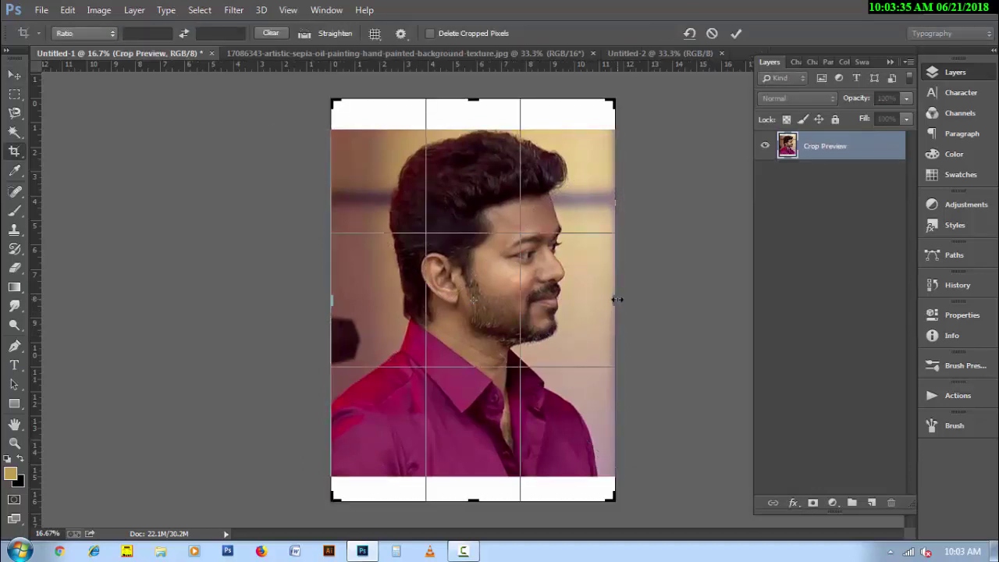
drag(617, 299, 639, 303)
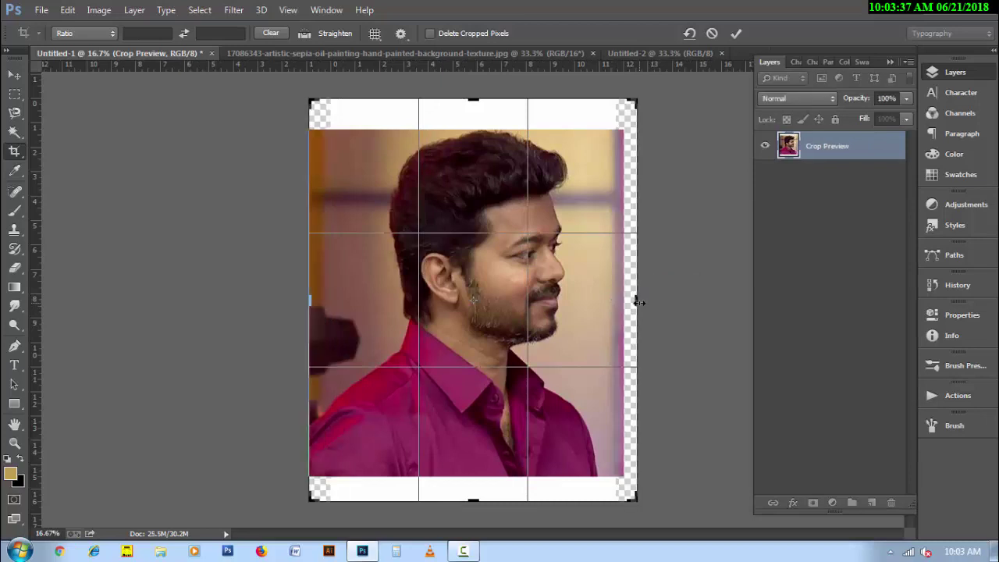
click(736, 33)
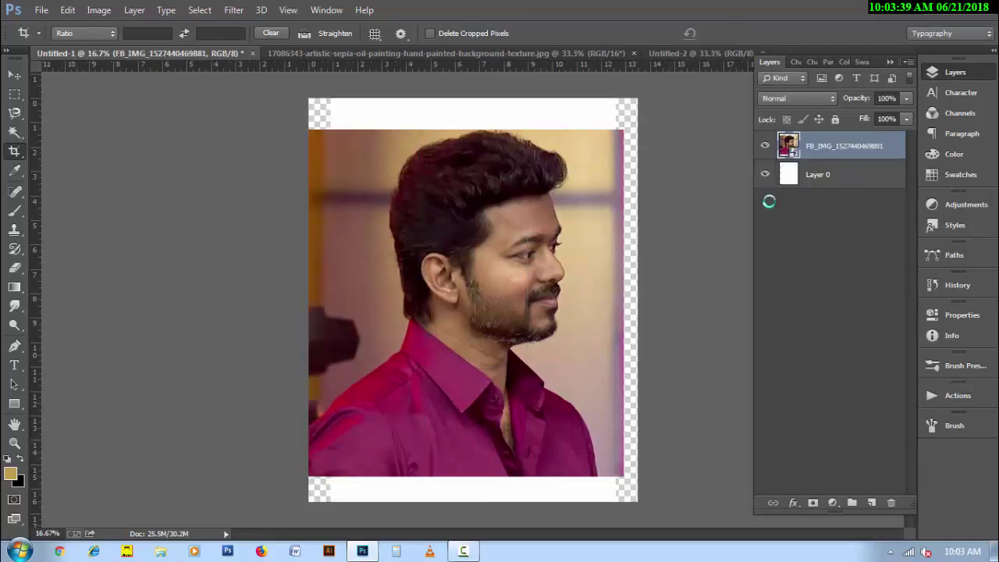
- Fill the bottom Layer 0 with solid tan behind the portrait
click(841, 181)
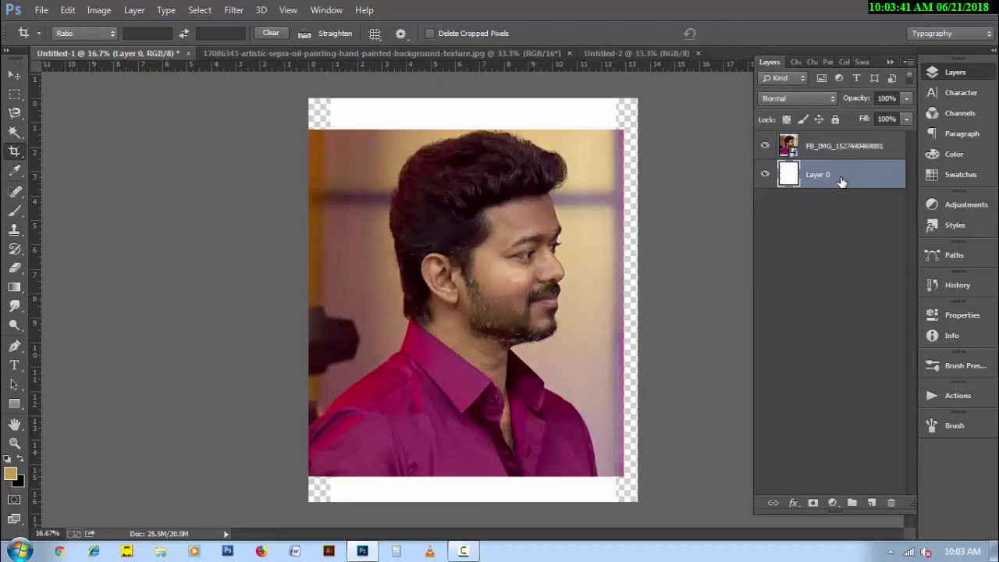
key(alt+BackSpace)
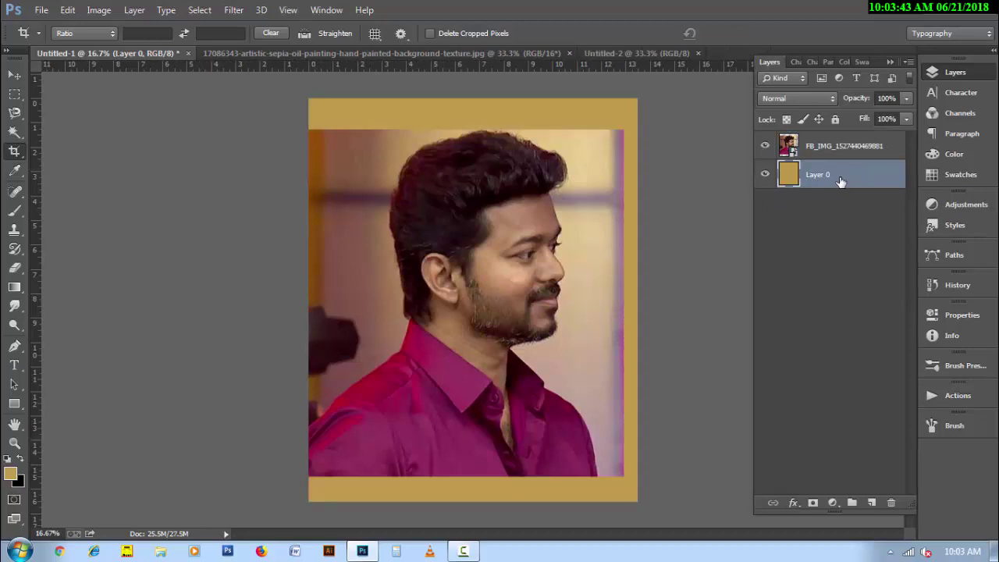
click(832, 150)
scroll(558, 231, up, 2)
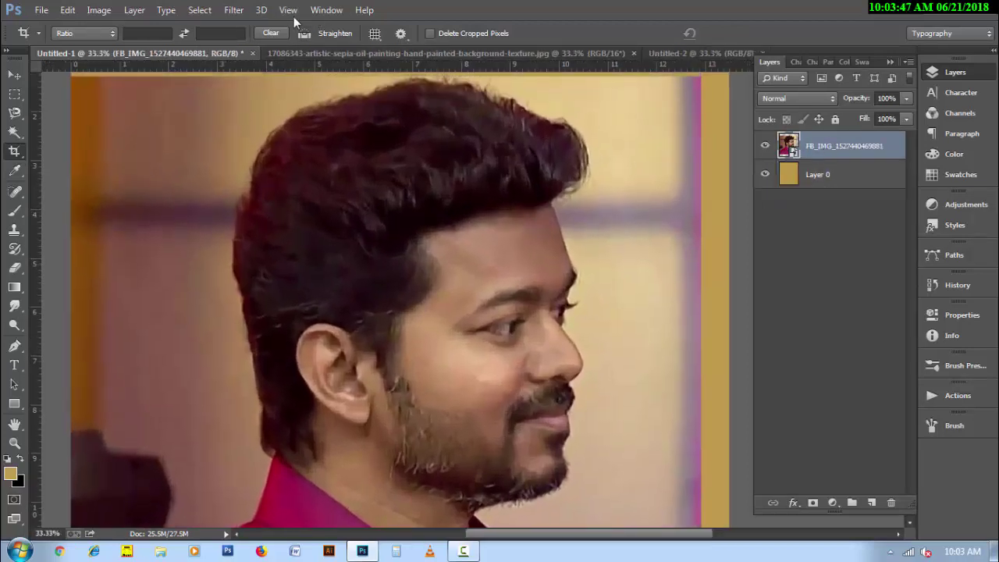
- Apply a Camera Raw Filter to the portrait with Shadows raised to +71
click(234, 10)
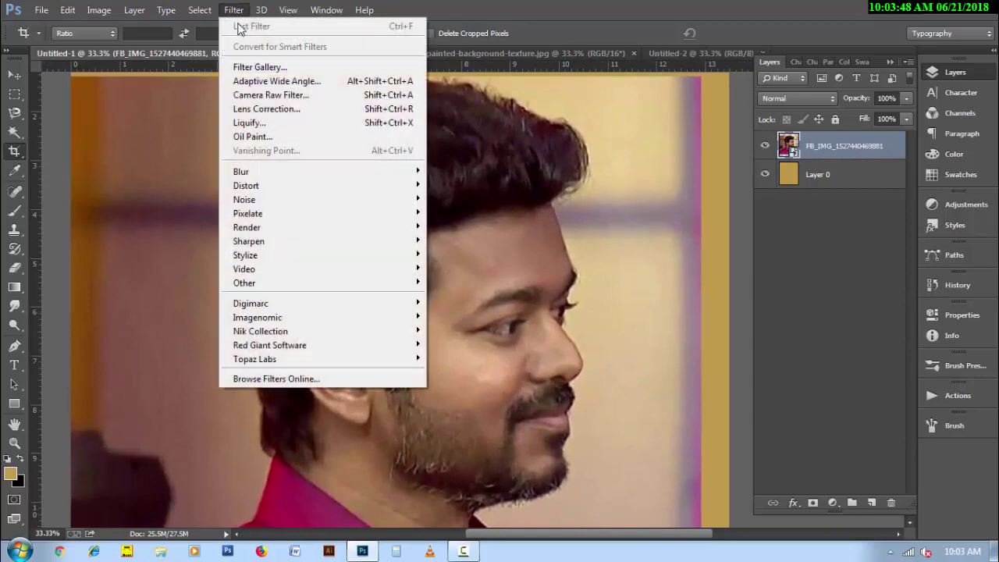
click(352, 95)
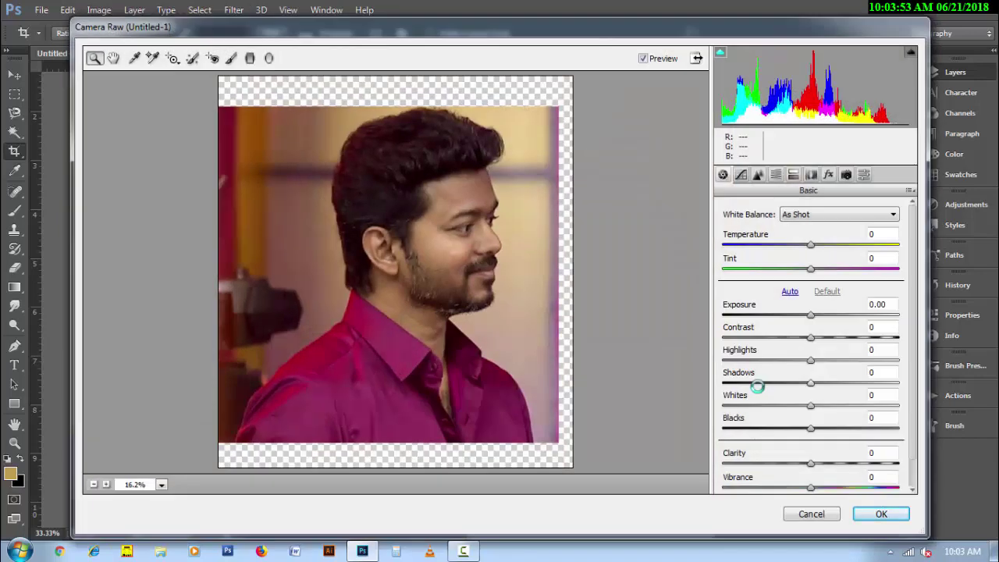
drag(817, 378, 875, 377)
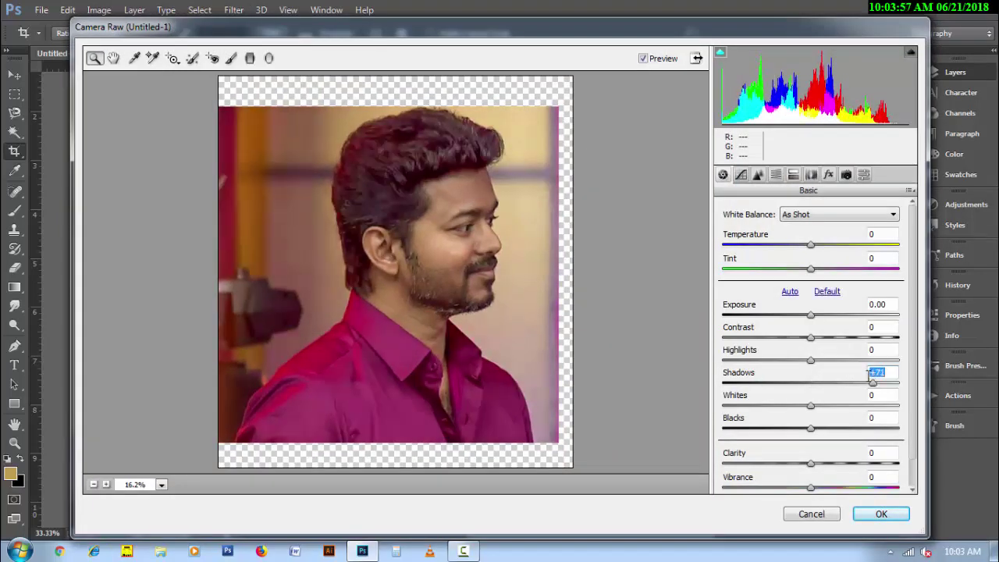
click(882, 514)
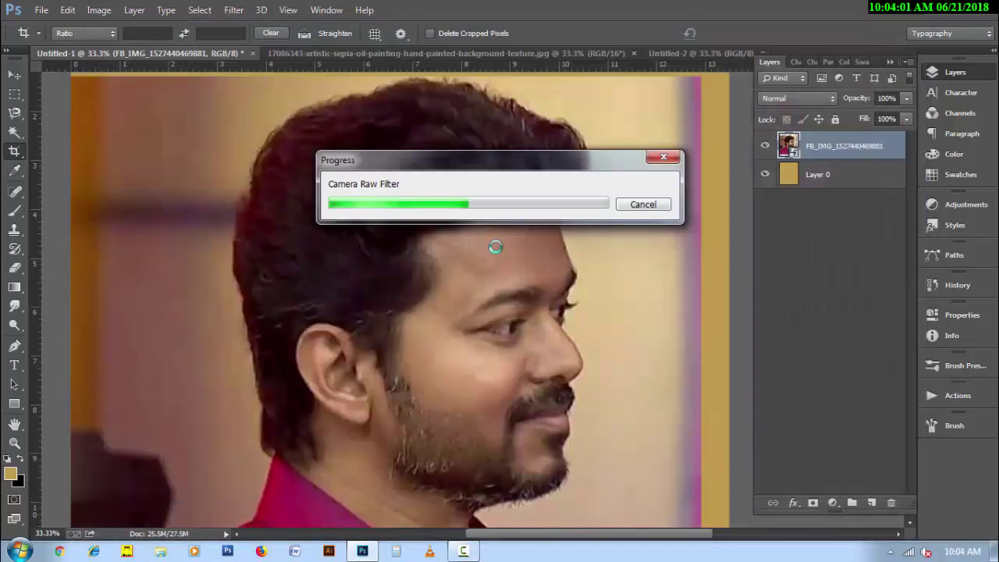
click(902, 146)
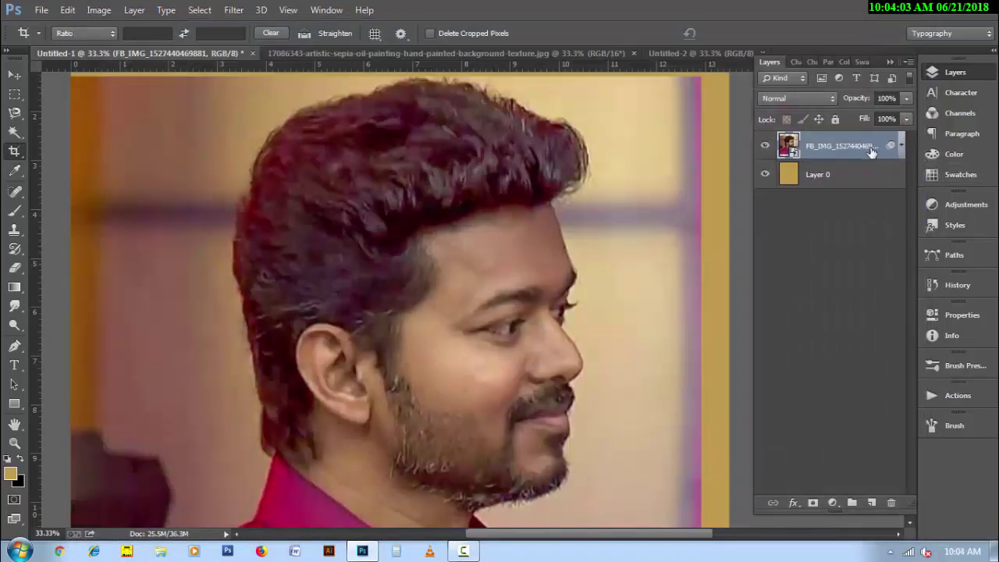
- Rasterize the photo layer and duplicate it with Vivid Light blending
right_click(848, 148)
click(628, 228)
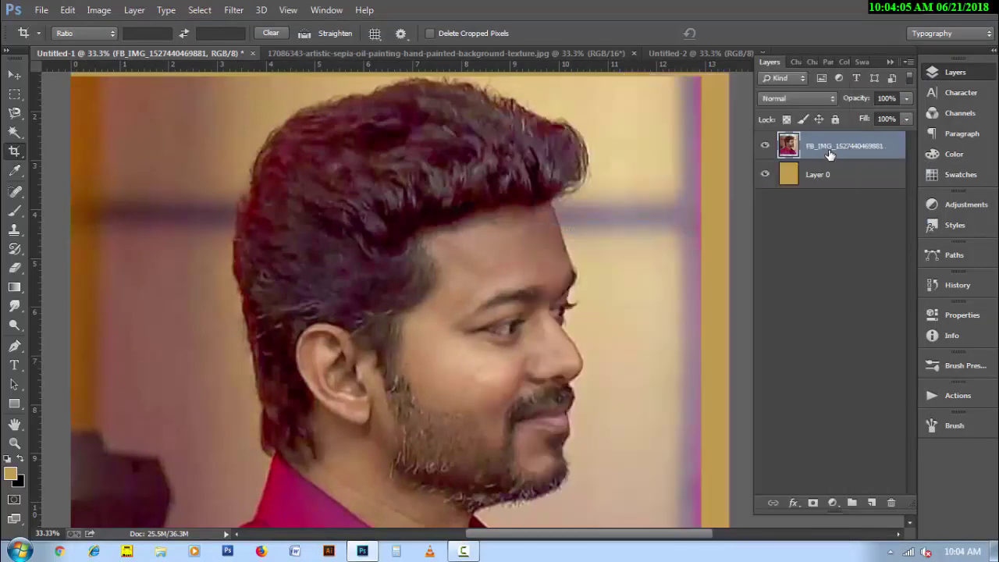
drag(826, 150, 872, 502)
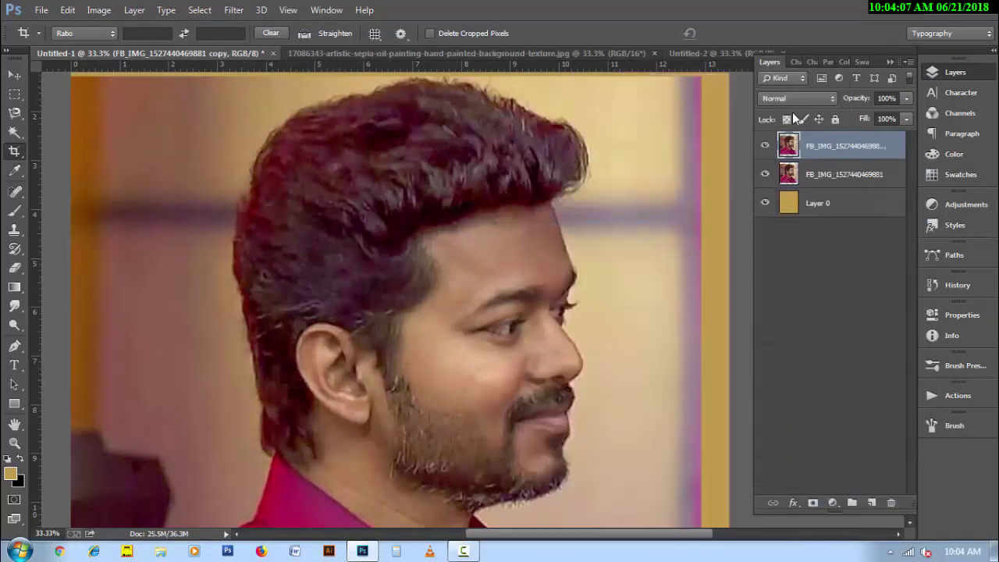
click(798, 98)
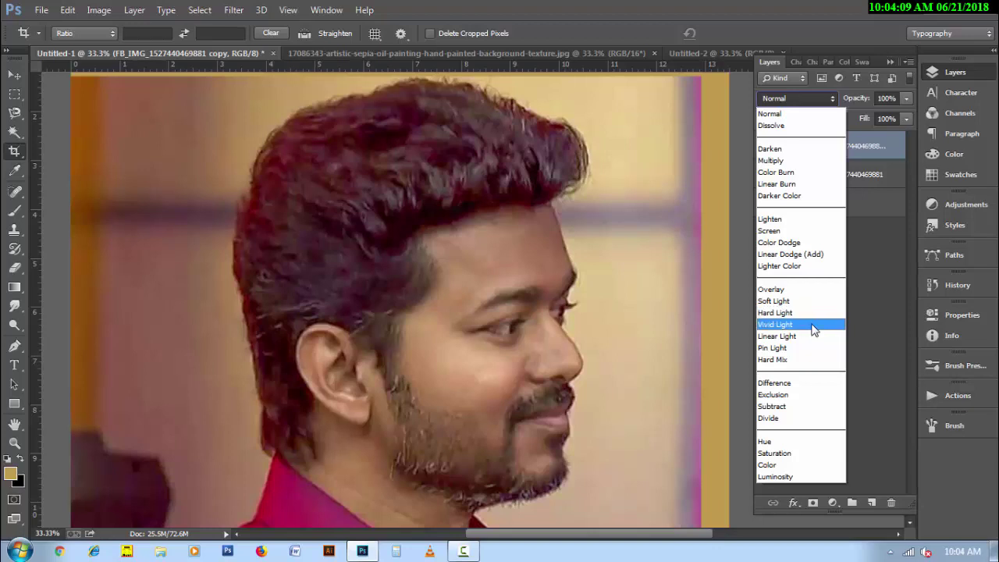
click(811, 324)
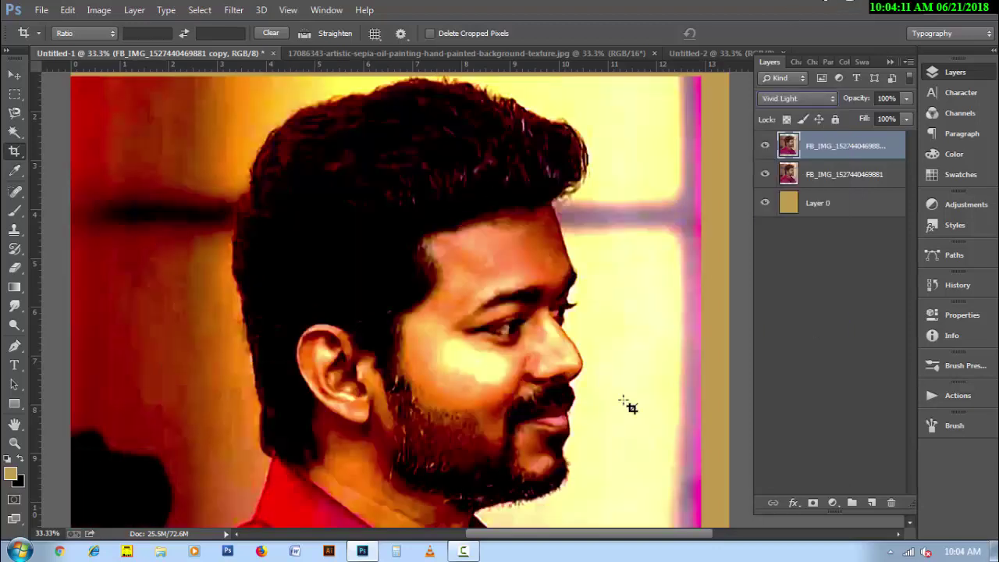
- Run High Pass at 3.0 pixels on the copy and merge it into the photo layer
click(237, 11)
mouse_move(244, 282)
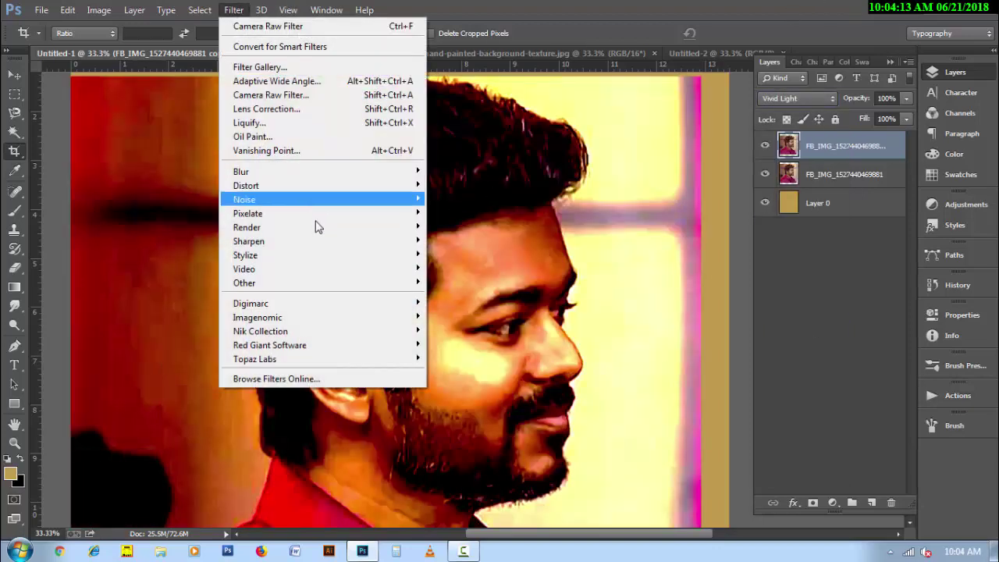
click(458, 297)
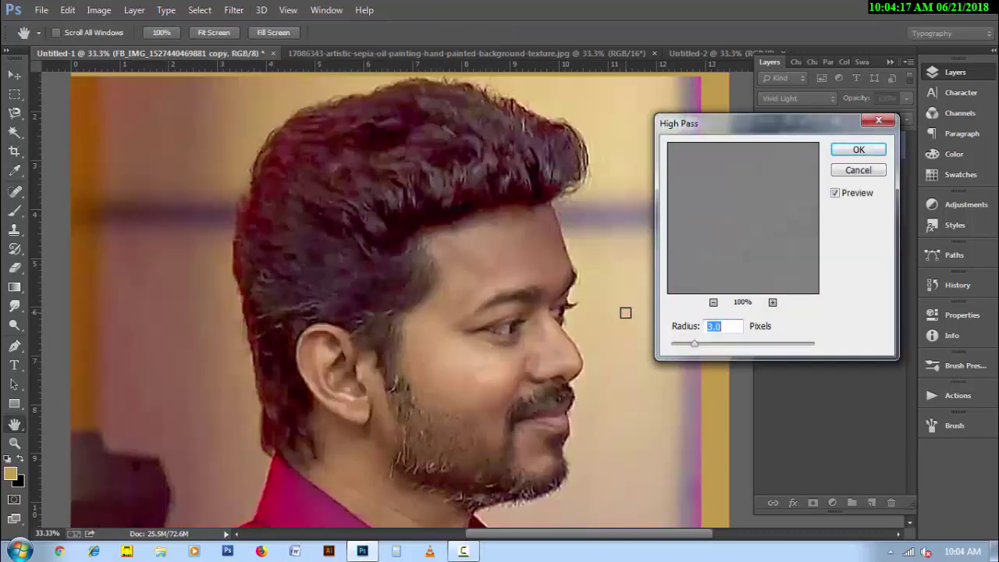
click(835, 192)
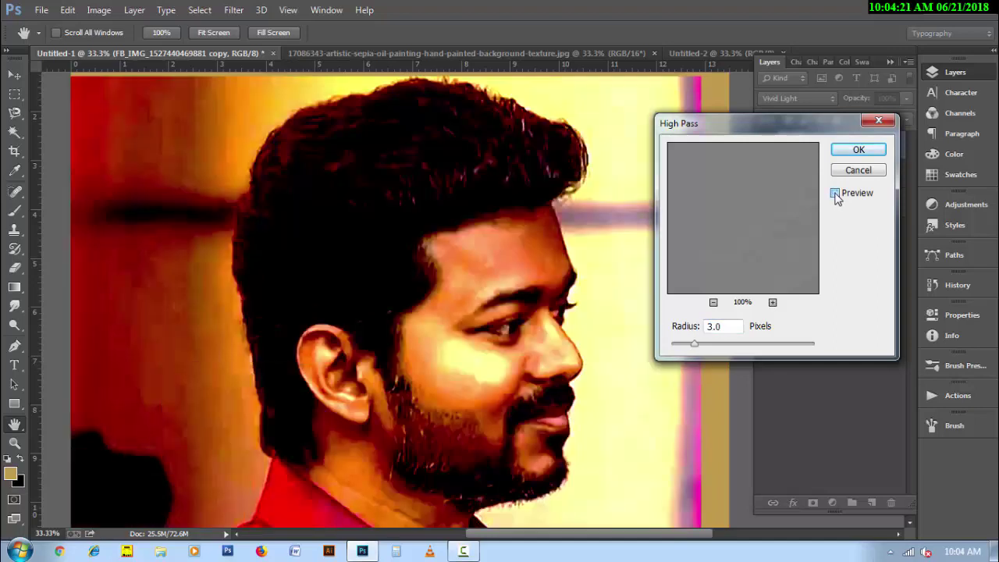
click(836, 193)
click(852, 151)
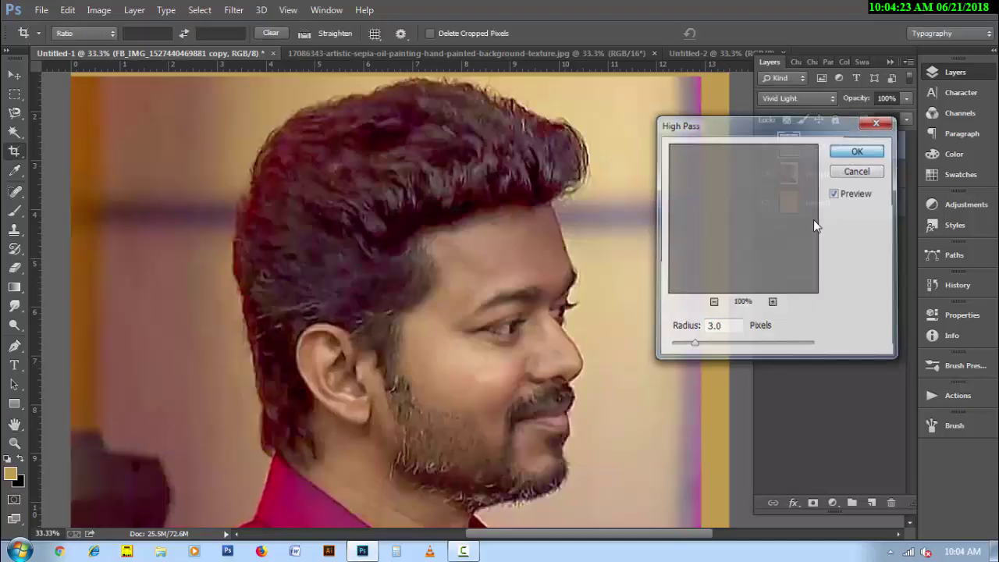
click(766, 147)
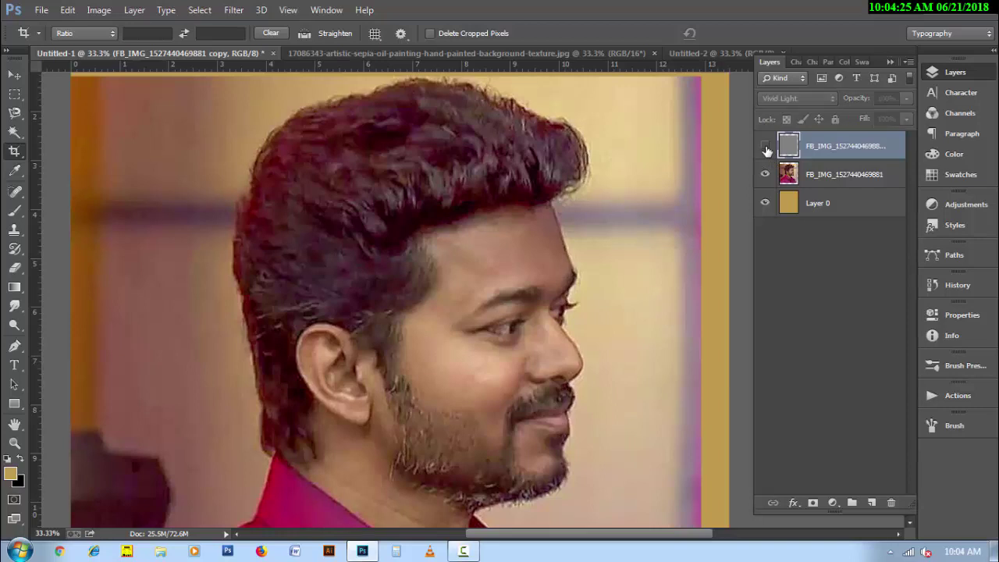
click(765, 147)
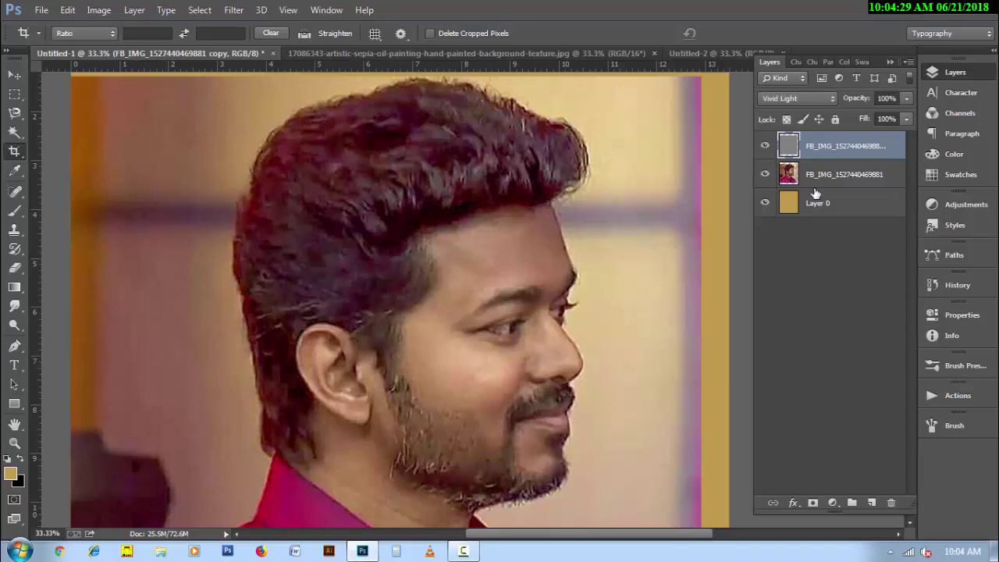
key(ctrl+e)
- Duplicate the photo in Linear Light, High Pass it at radius 2, and merge it down
drag(832, 162, 872, 503)
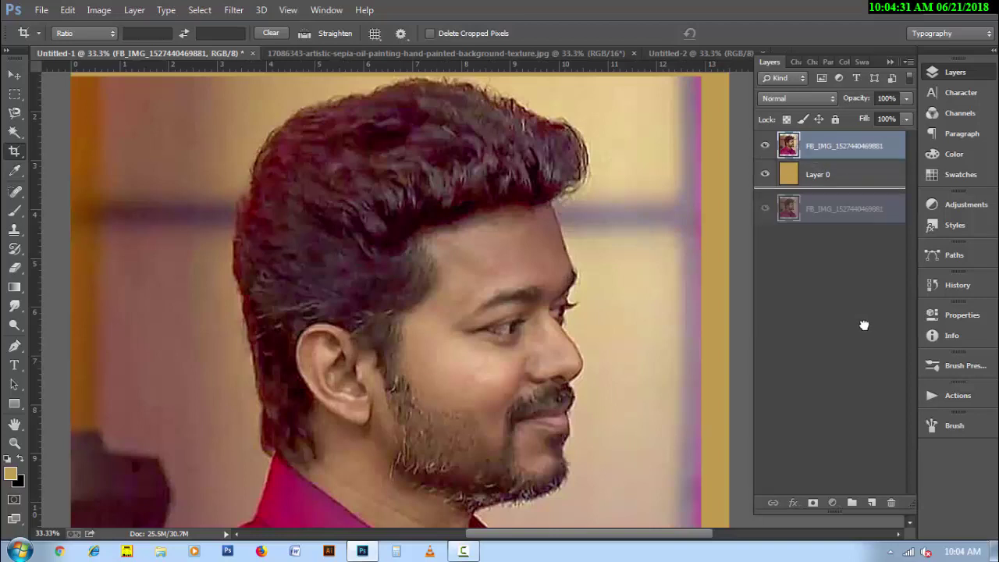
click(797, 98)
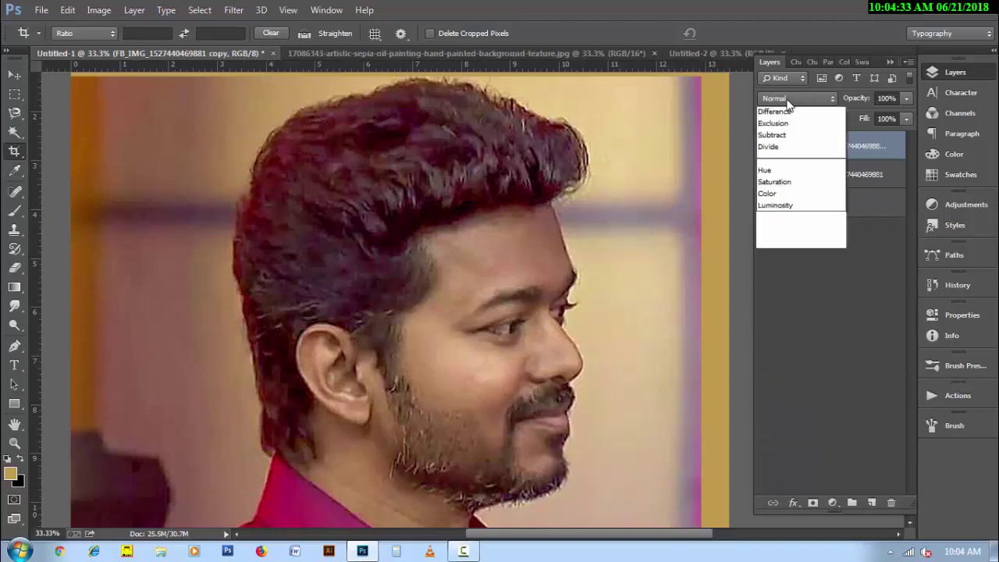
click(791, 339)
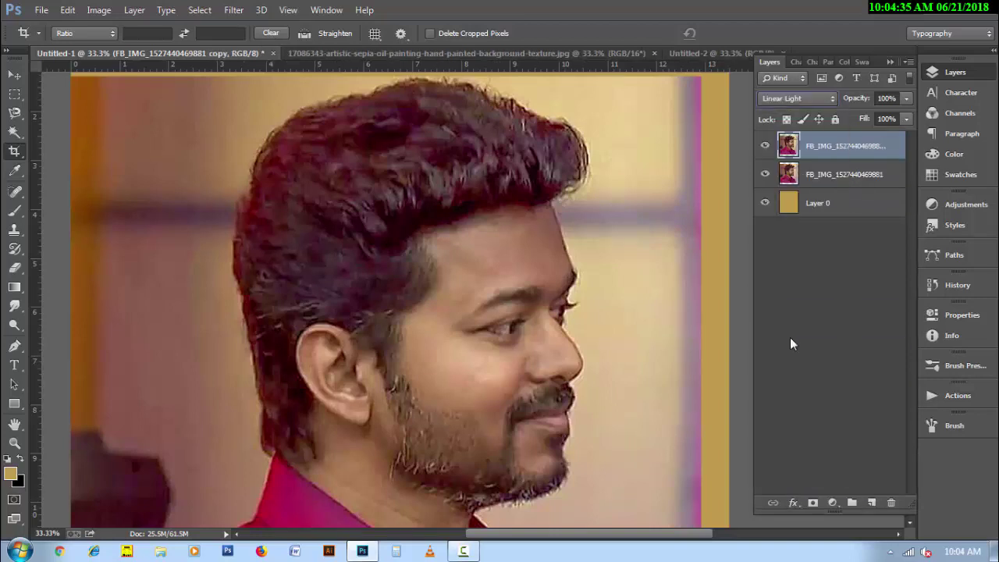
click(233, 10)
mouse_move(244, 283)
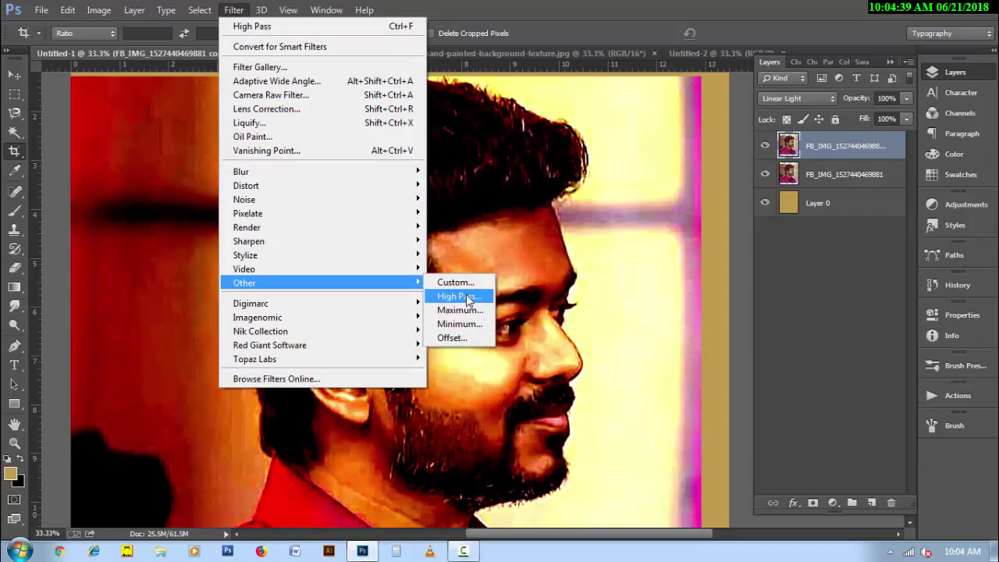
click(459, 297)
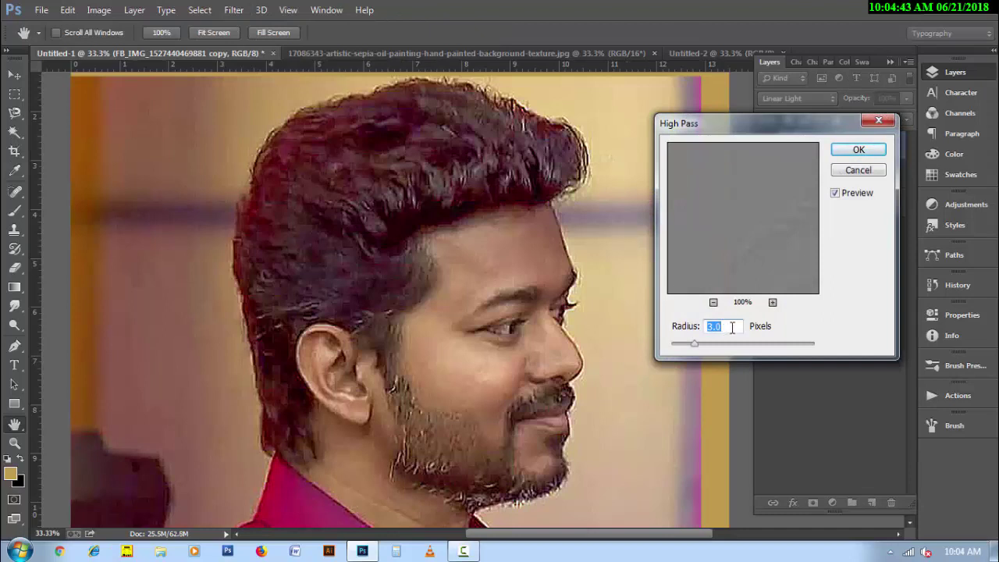
text(2)
click(858, 151)
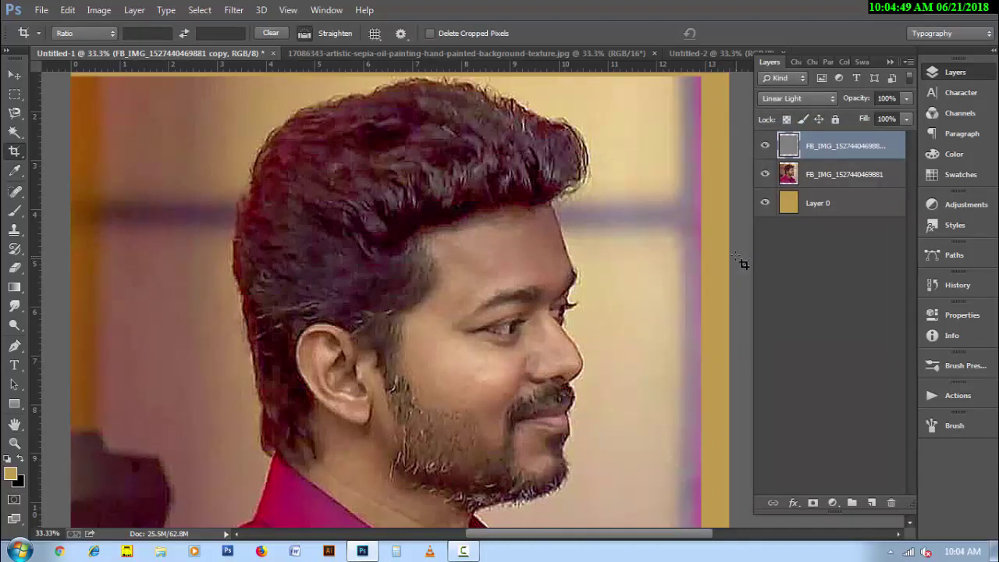
key(ctrl+e)
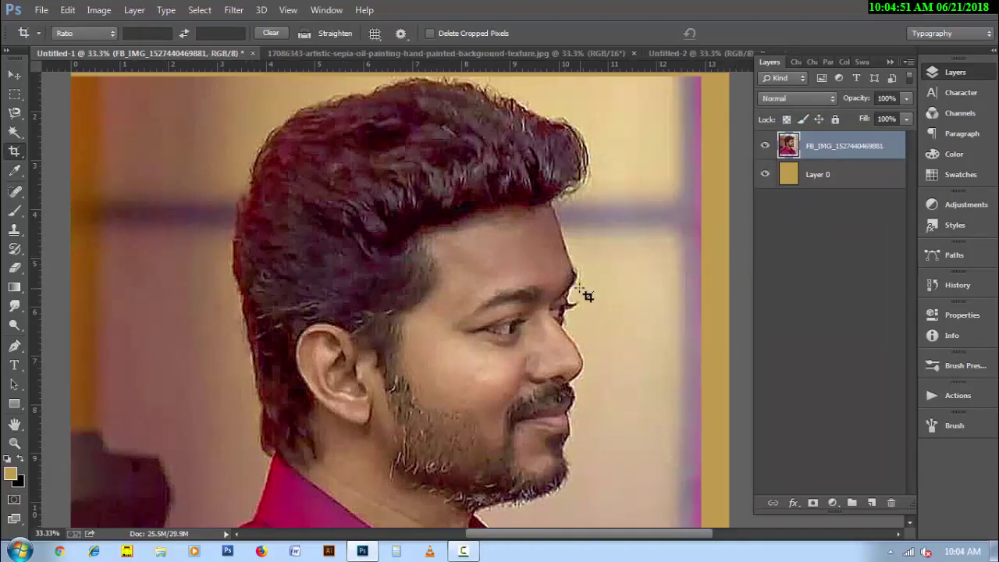
- Apply Unsharp Mask at 50% amount, 10-pixel radius and 10-level threshold
click(233, 9)
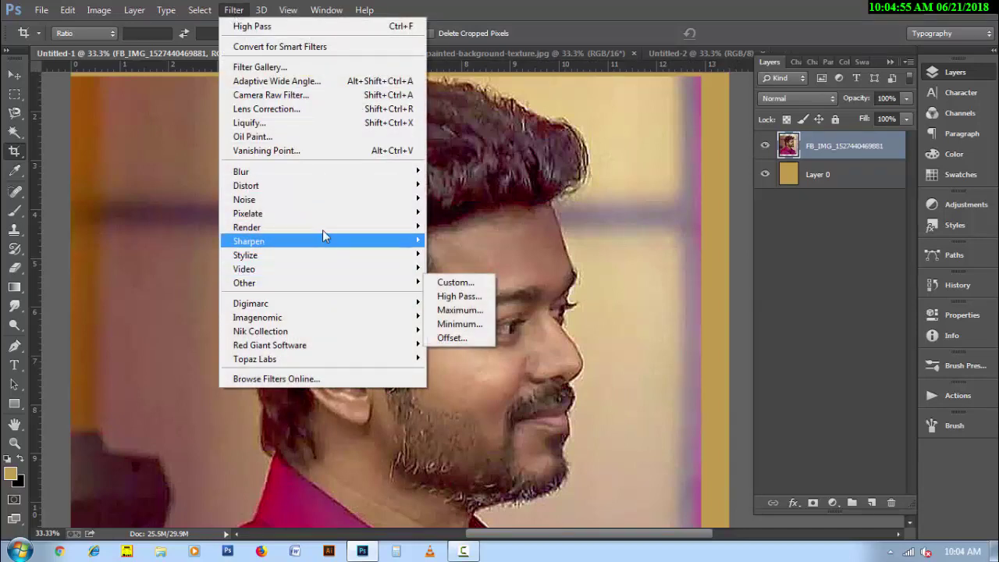
mouse_move(249, 241)
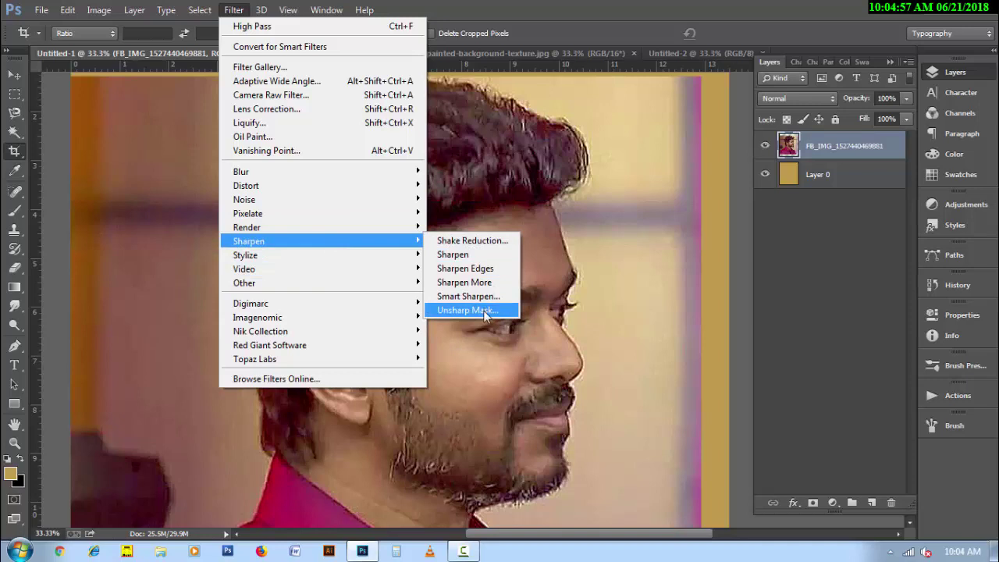
click(486, 313)
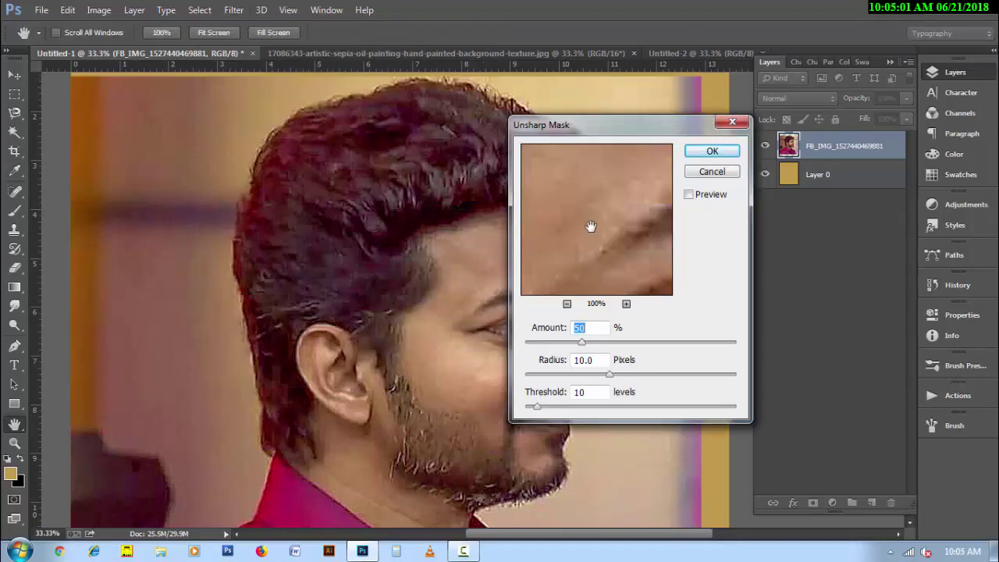
drag(556, 131, 669, 154)
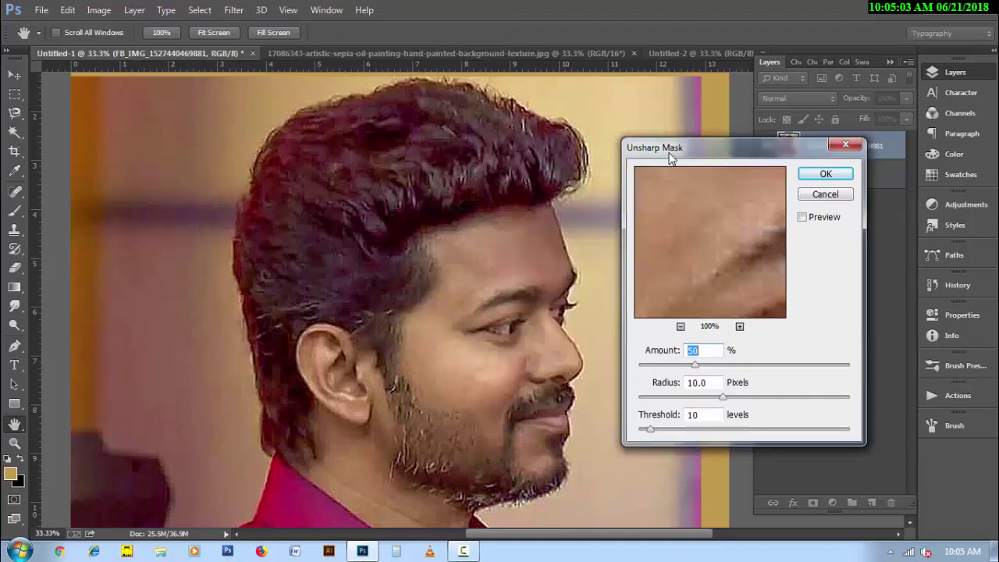
click(825, 173)
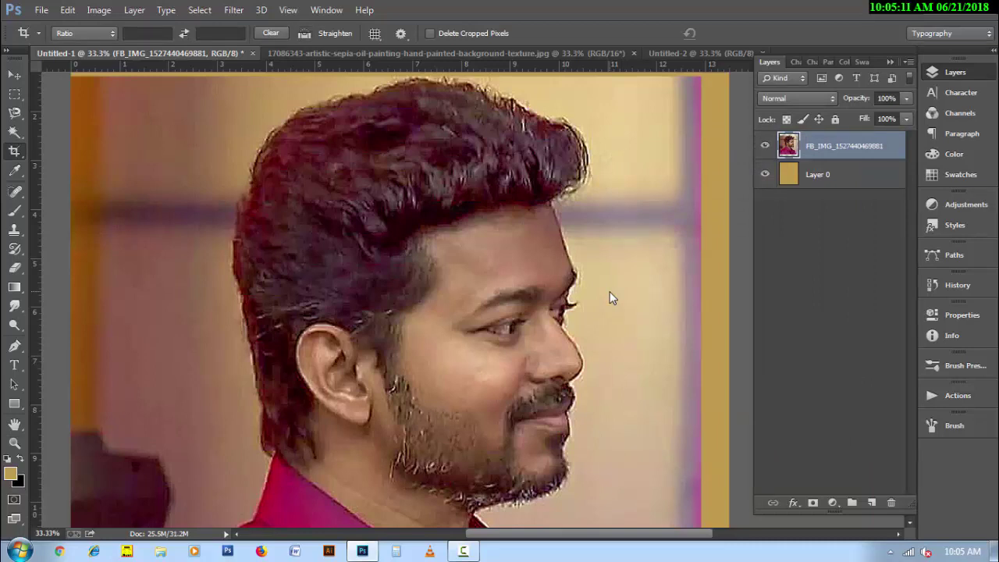
key(h)
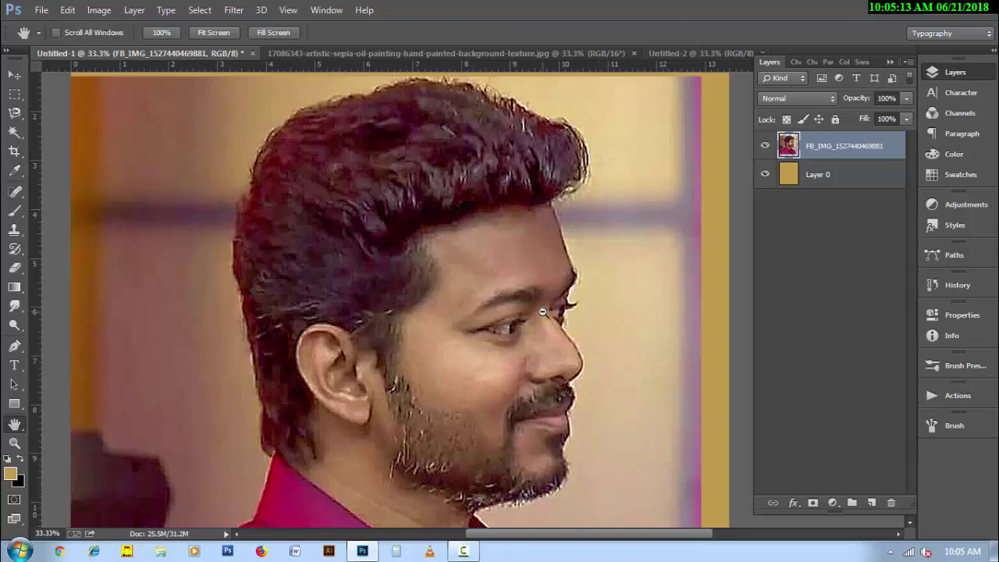
scroll(593, 308, down, 1)
scroll(567, 345, down, 1)
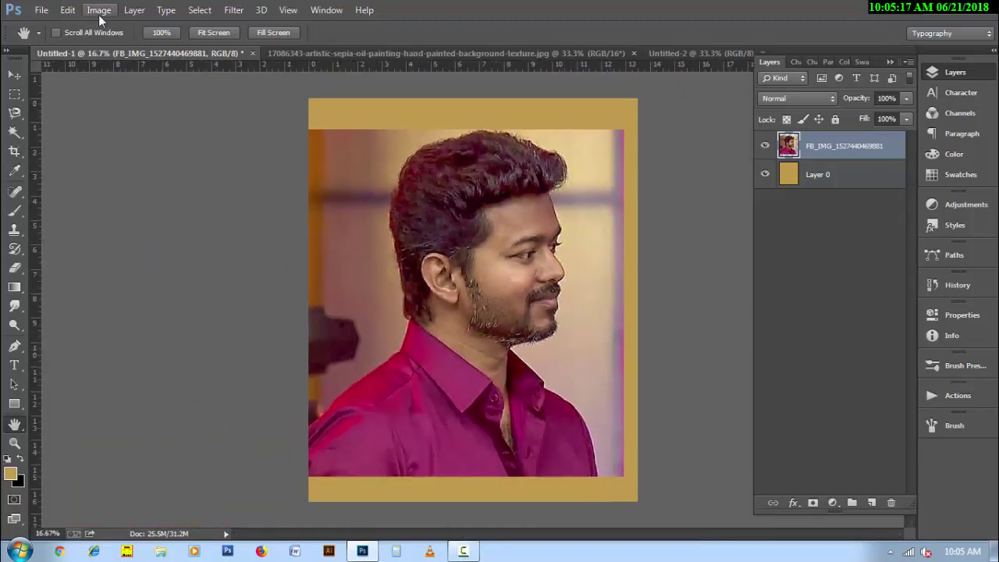
- Nudge the portrait's saturation up very slightly with Hue/Saturation
click(99, 11)
mouse_move(121, 47)
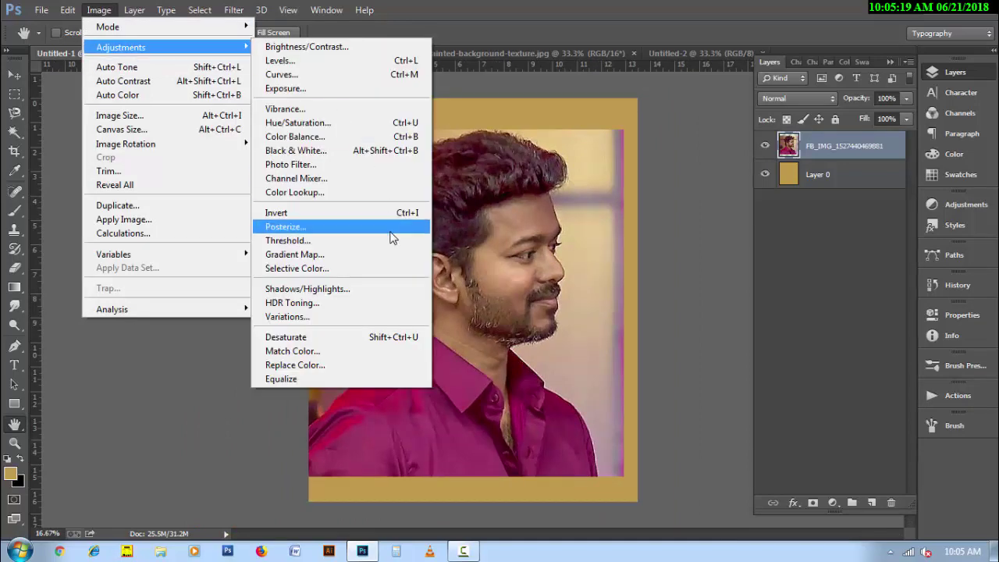
click(365, 127)
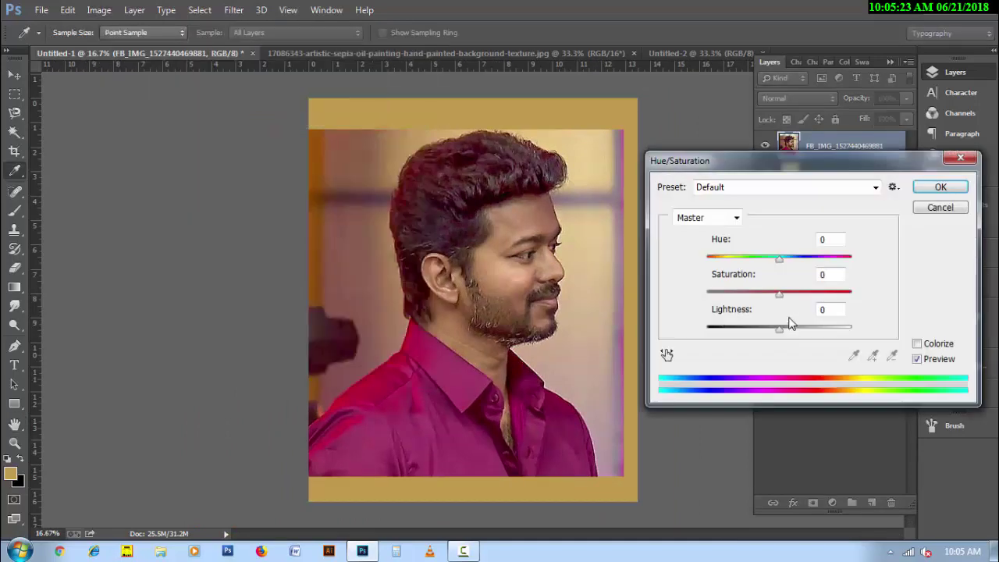
drag(778, 295, 781, 295)
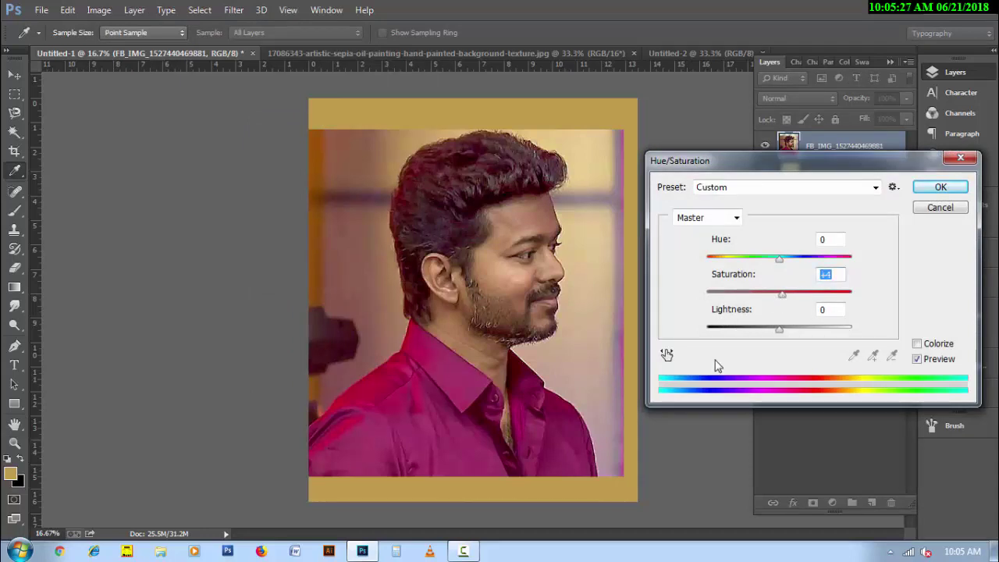
click(961, 189)
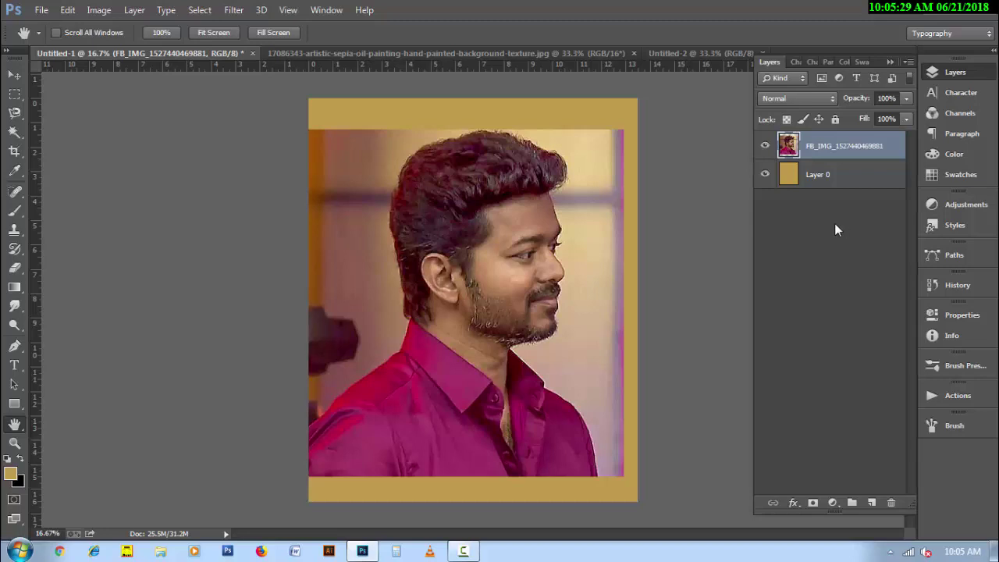
click(14, 345)
- Place pen anchors along the shirt's shoulder and up the back of the neck
ctrl+click(354, 428)
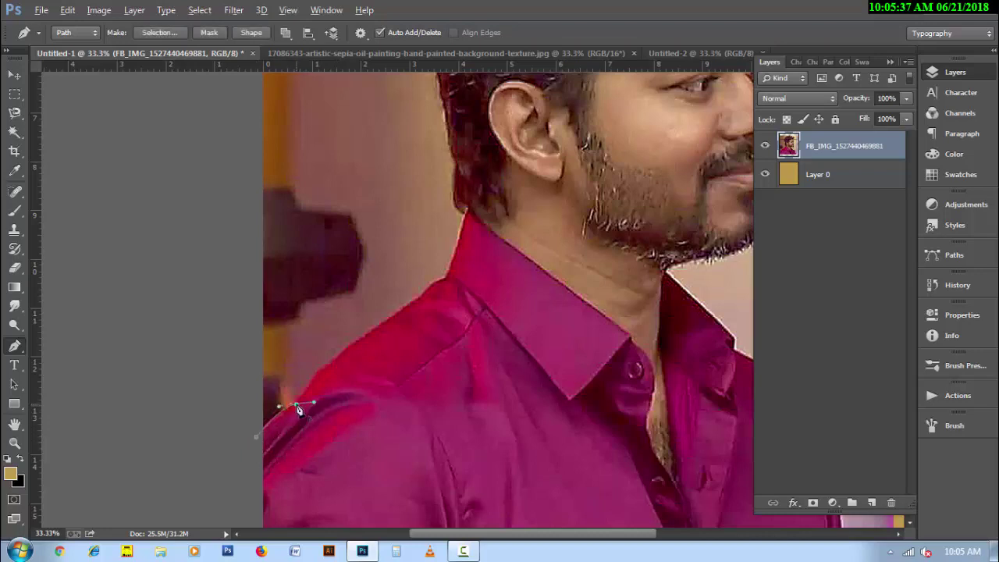
alt+click(297, 405)
drag(345, 356, 353, 350)
drag(422, 308, 463, 285)
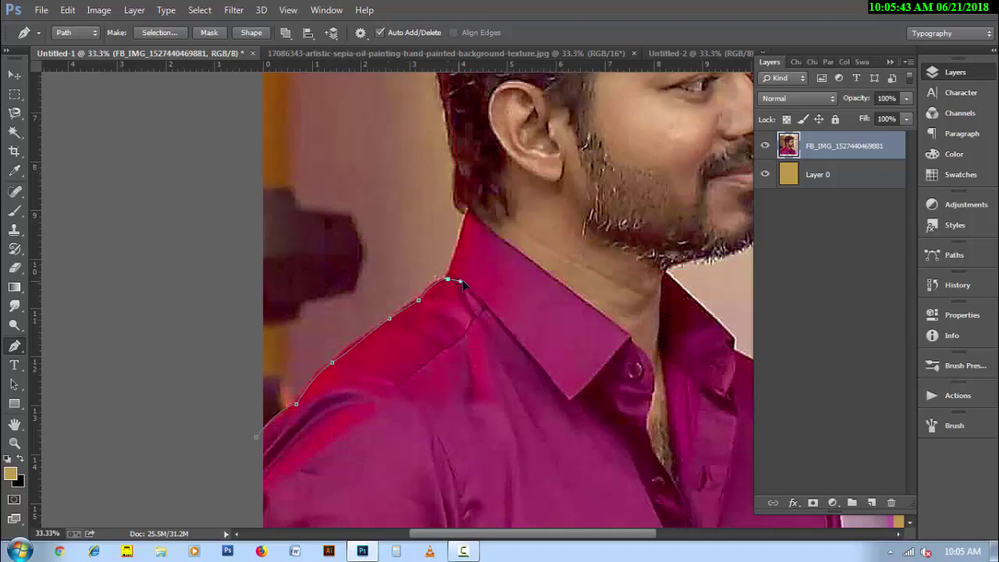
click(464, 217)
scroll(457, 290, up, 3)
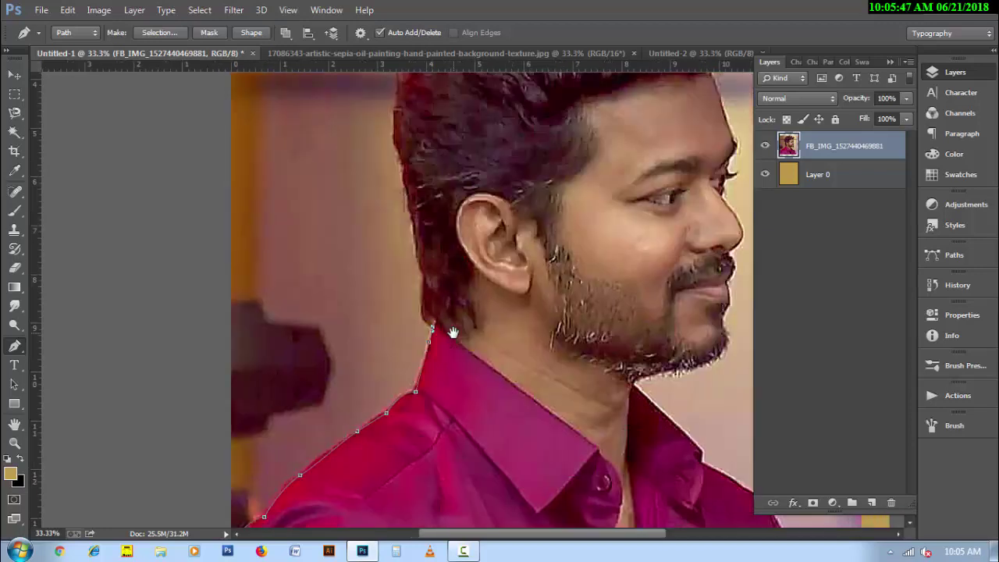
drag(426, 278, 435, 243)
scroll(429, 282, up, 3)
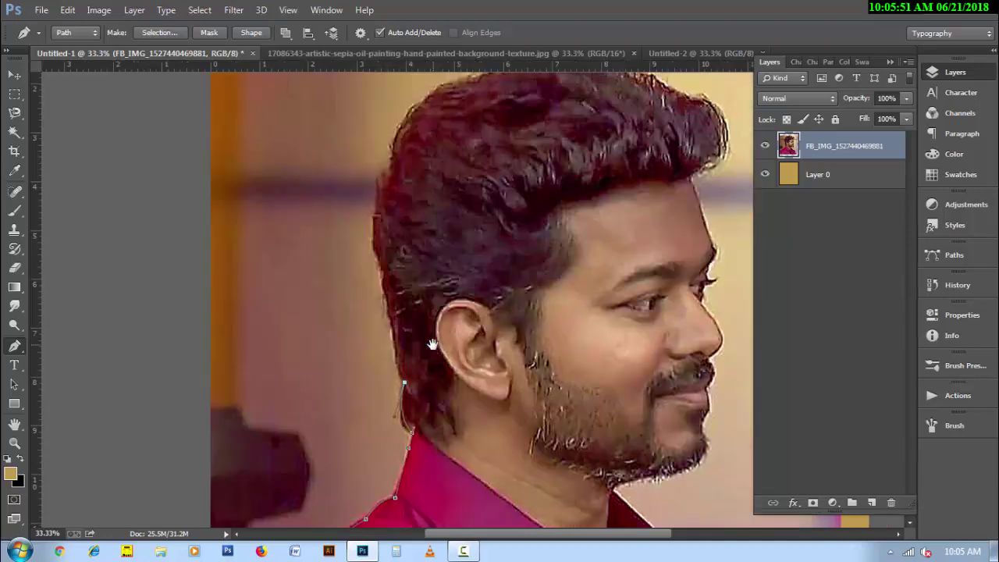
click(392, 325)
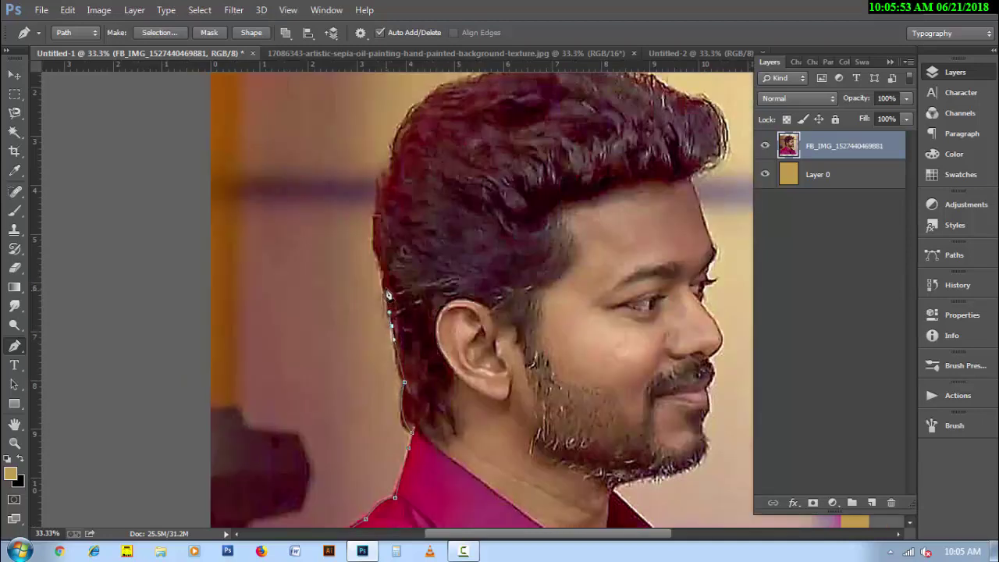
click(382, 283)
click(375, 245)
- Continue the path over the hair outline to the hair's front tip
drag(440, 134, 347, 296)
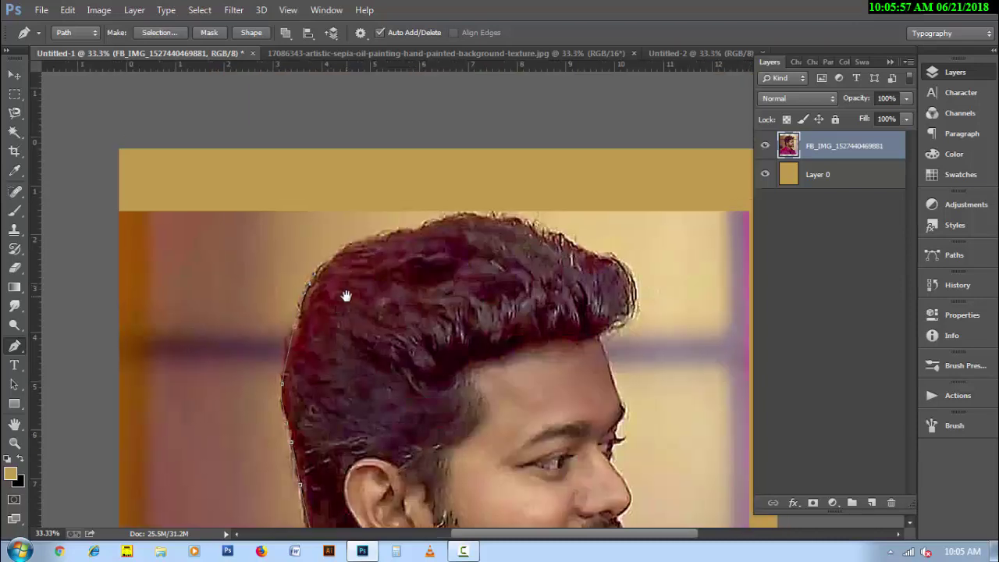
drag(382, 239, 416, 257)
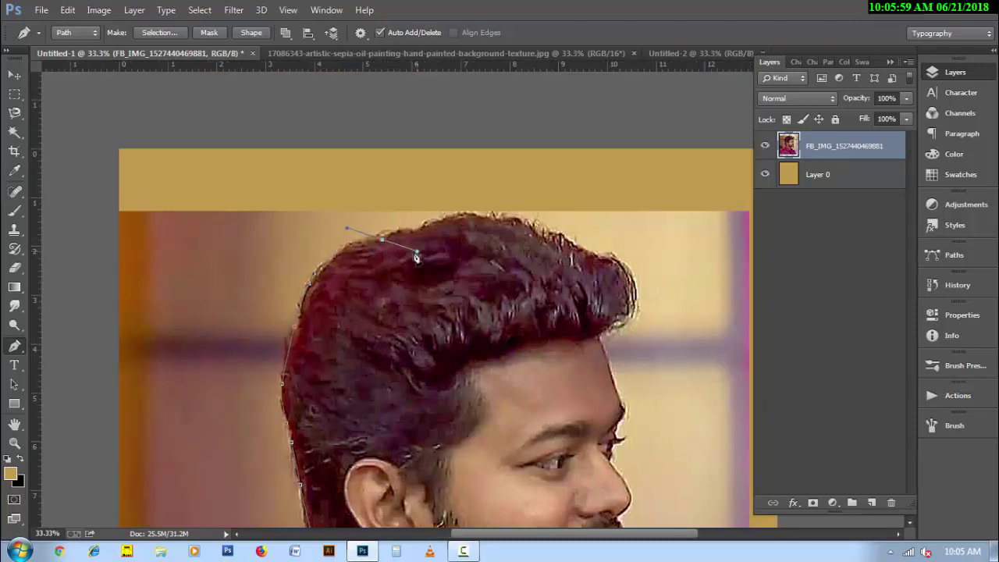
click(414, 232)
click(549, 250)
drag(550, 250, 608, 270)
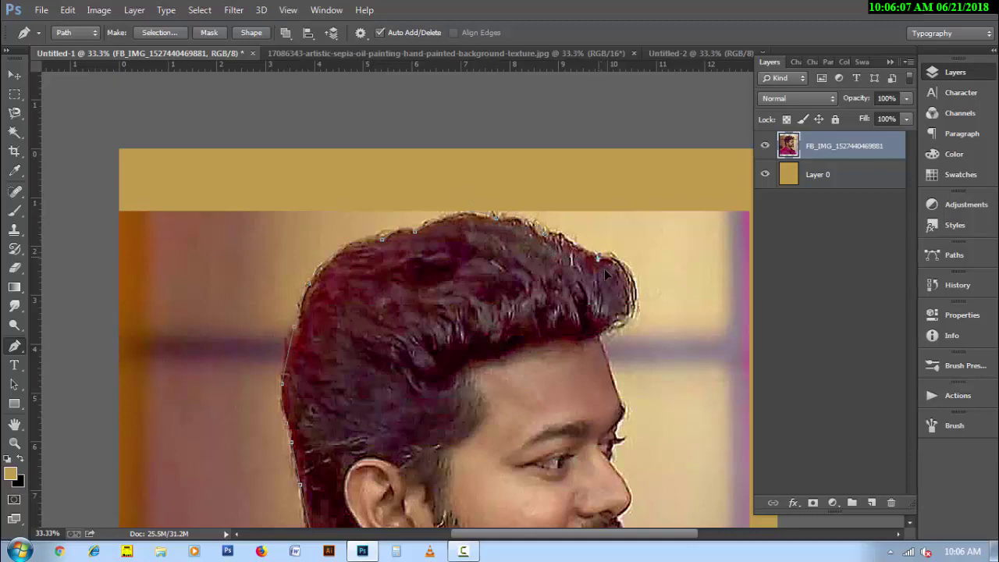
drag(620, 322, 579, 377)
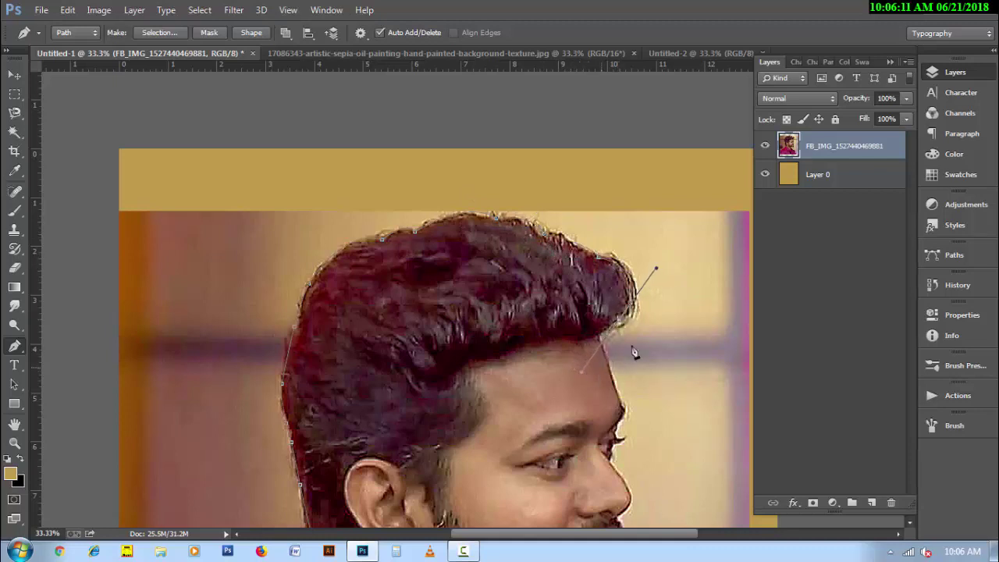
alt+click(617, 323)
drag(619, 323, 656, 269)
- Extend the path down the forehead edge to the brow
scroll(625, 385, up, 1)
drag(626, 384, 476, 324)
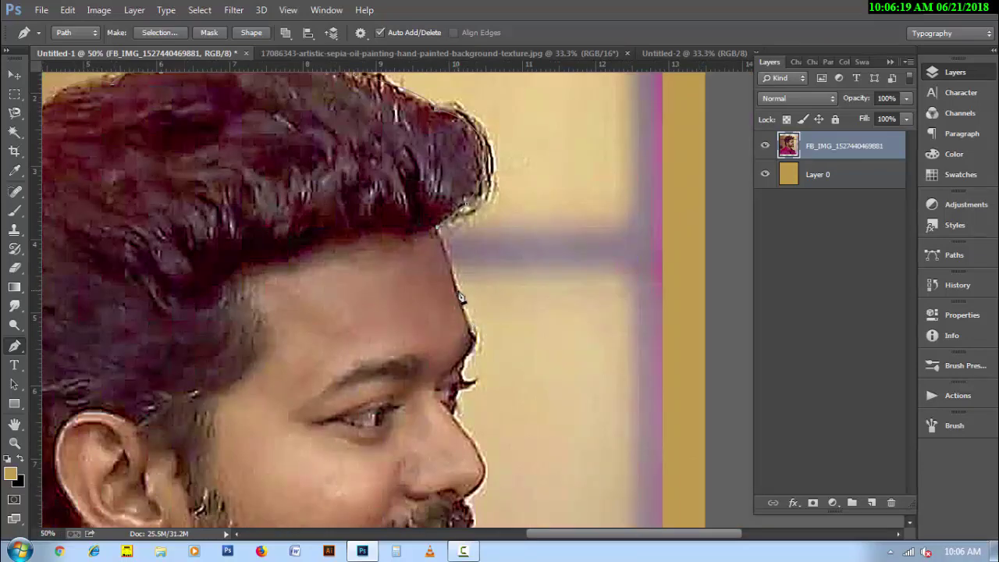
click(458, 296)
click(474, 343)
click(468, 364)
click(459, 404)
scroll(476, 437, down, 5)
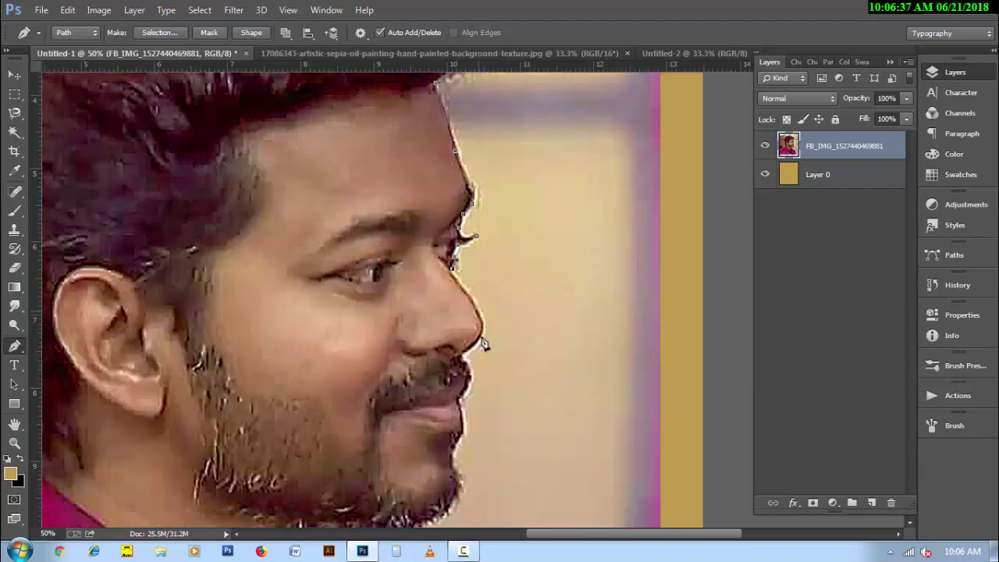
- Trace the profile past the nose tip, lips, chin and beard edge
drag(485, 326, 466, 360)
click(460, 400)
drag(435, 421, 431, 417)
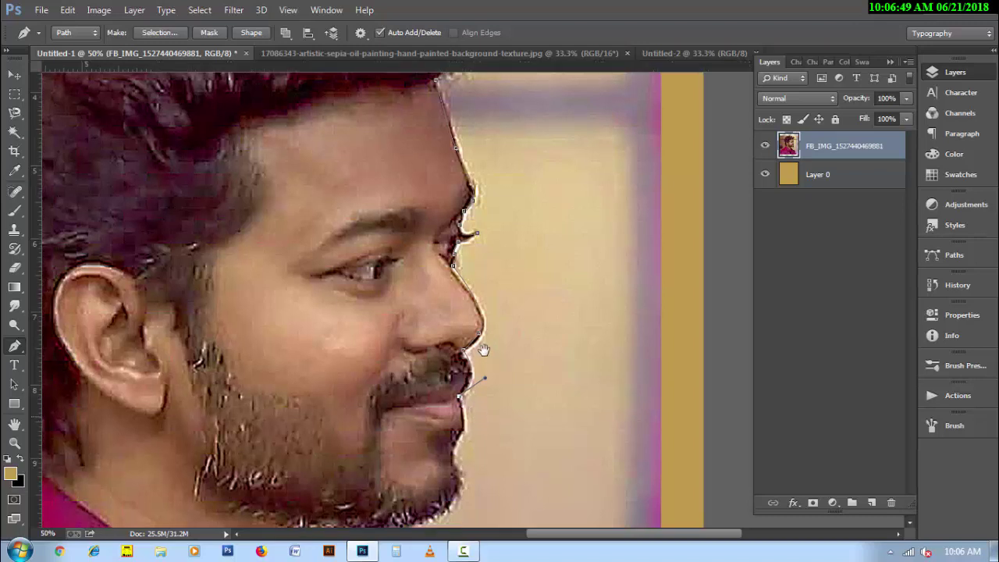
scroll(462, 404, down, 3)
click(467, 355)
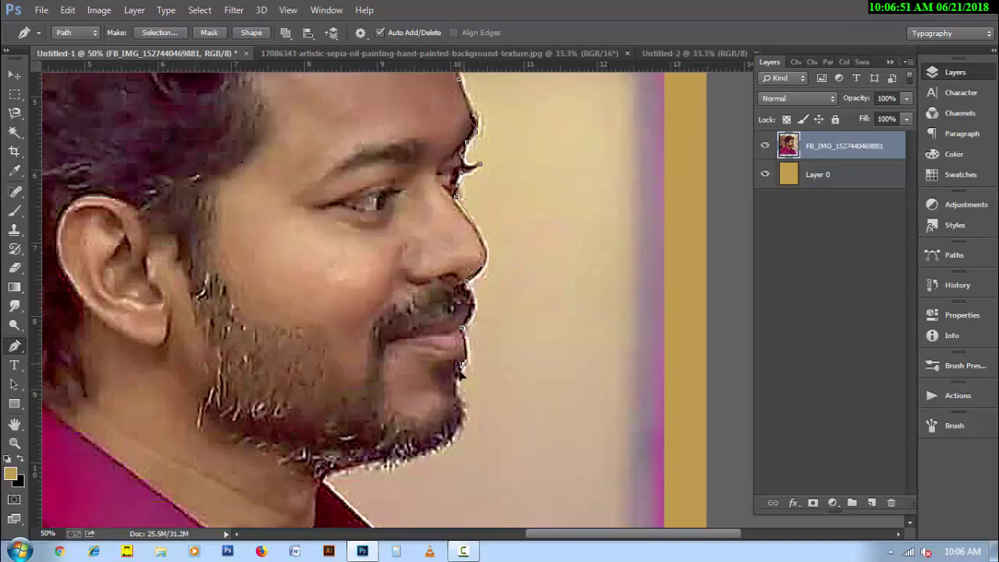
click(457, 442)
- Continue the path down the neck and along the right shirt edge
drag(387, 486, 434, 377)
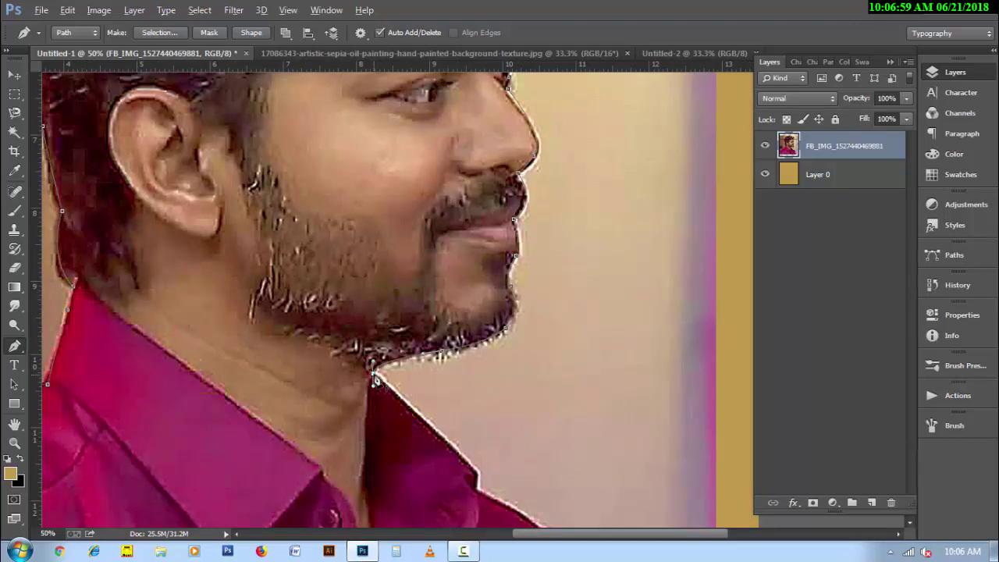
drag(481, 464, 435, 377)
click(433, 395)
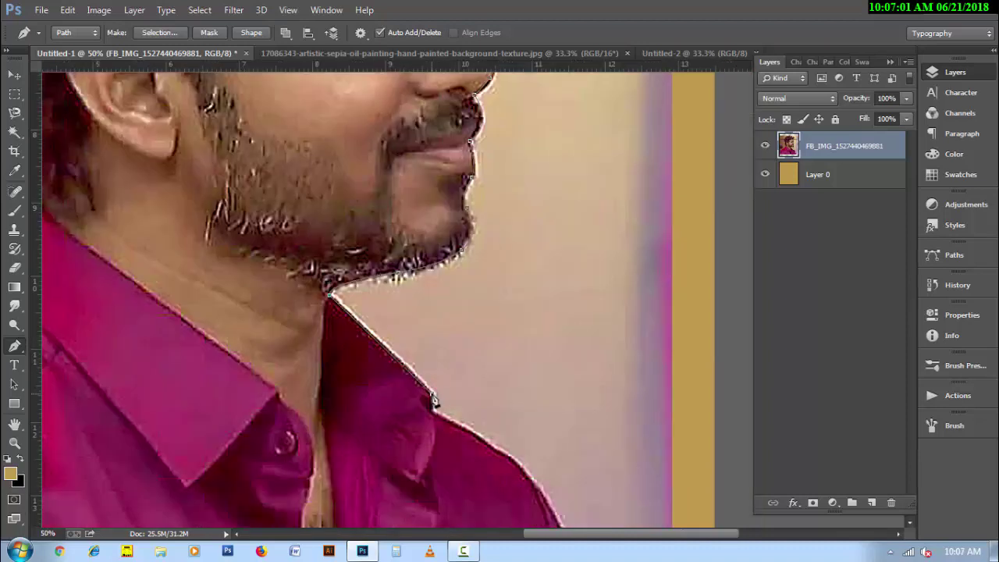
drag(537, 462, 475, 306)
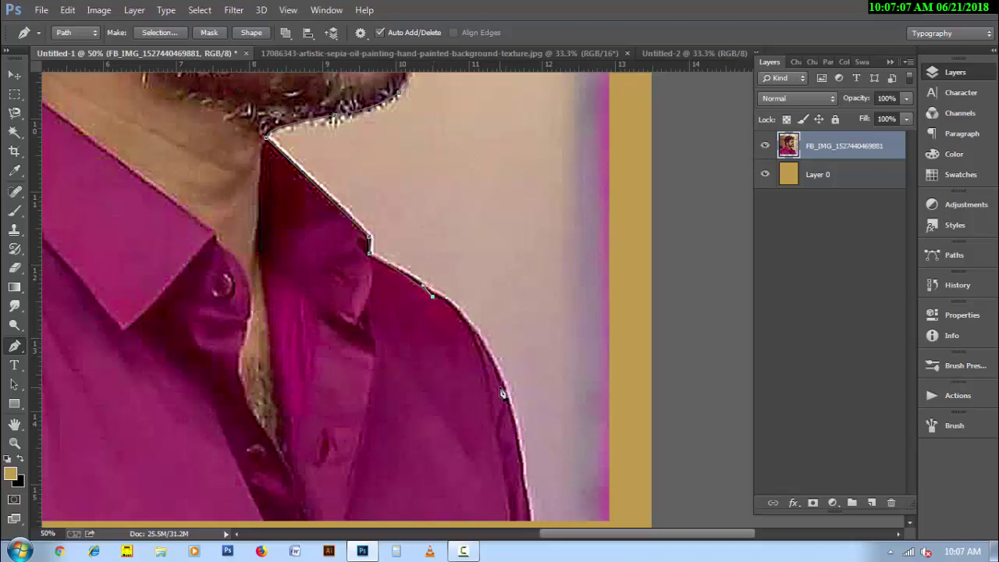
drag(506, 392, 516, 448)
click(519, 457)
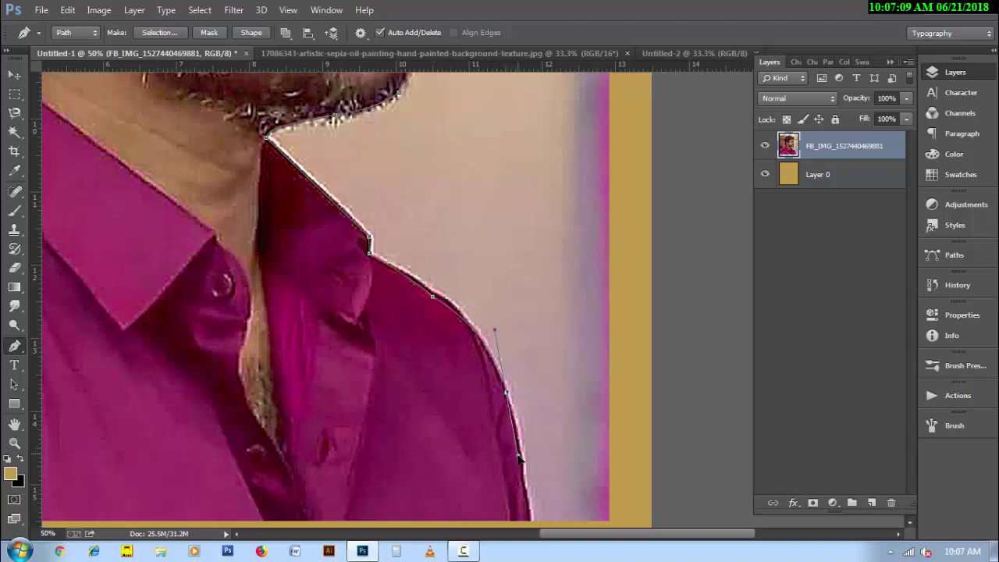
click(529, 520)
- Carry the outline around the lower left of the shirt to the left shoulder
scroll(542, 368, down, 3)
scroll(473, 429, down, 1)
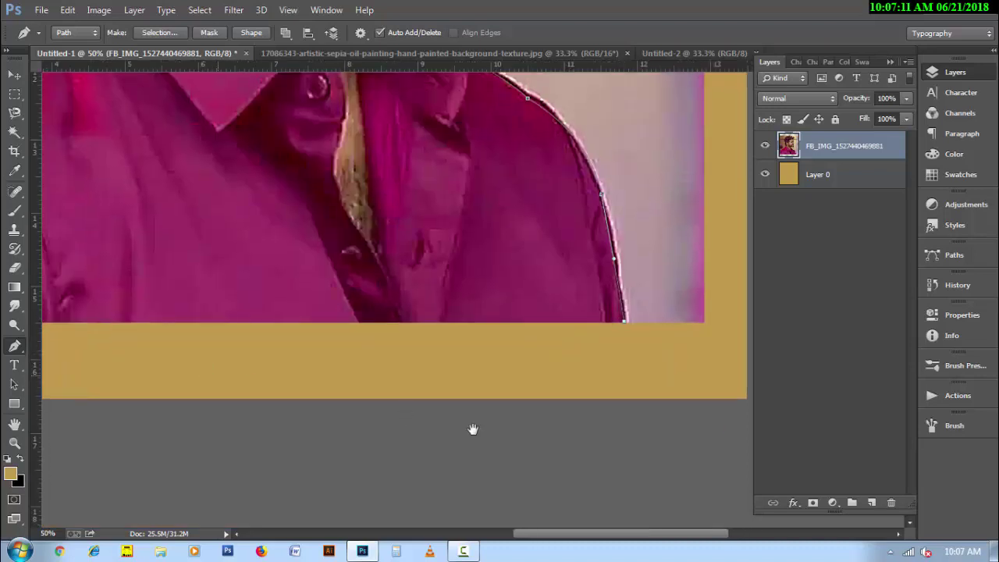
scroll(457, 435, left, 5)
drag(97, 412, 274, 446)
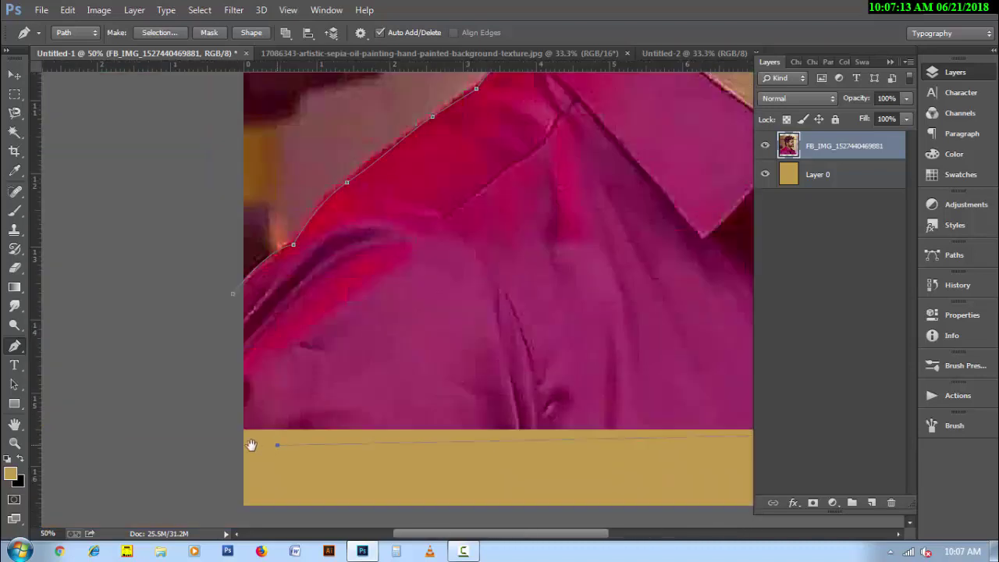
click(169, 438)
drag(195, 355, 205, 346)
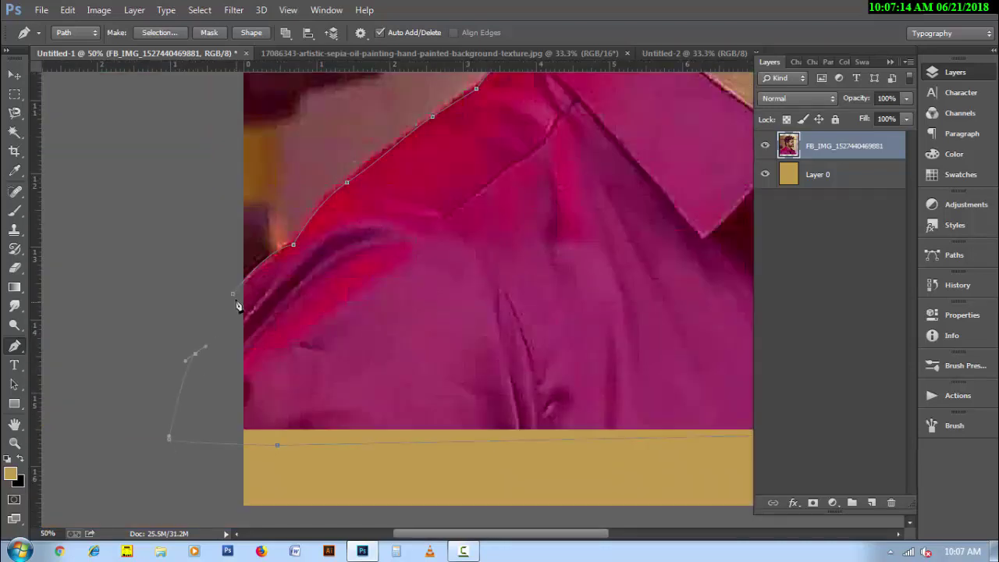
- Turn the path into a 0 px selection, mask out the background, and duplicate the layer
right_click(475, 217)
click(495, 245)
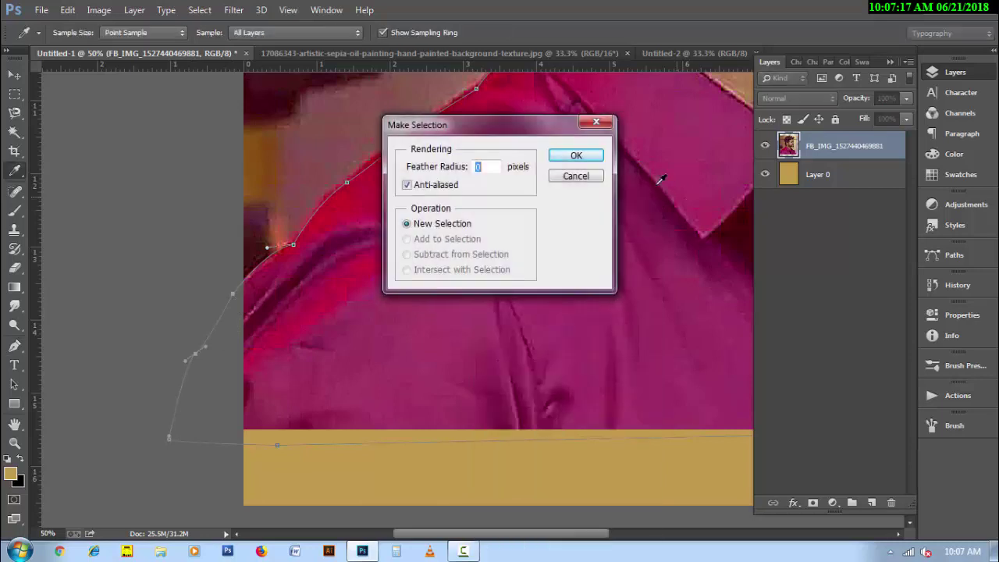
click(590, 157)
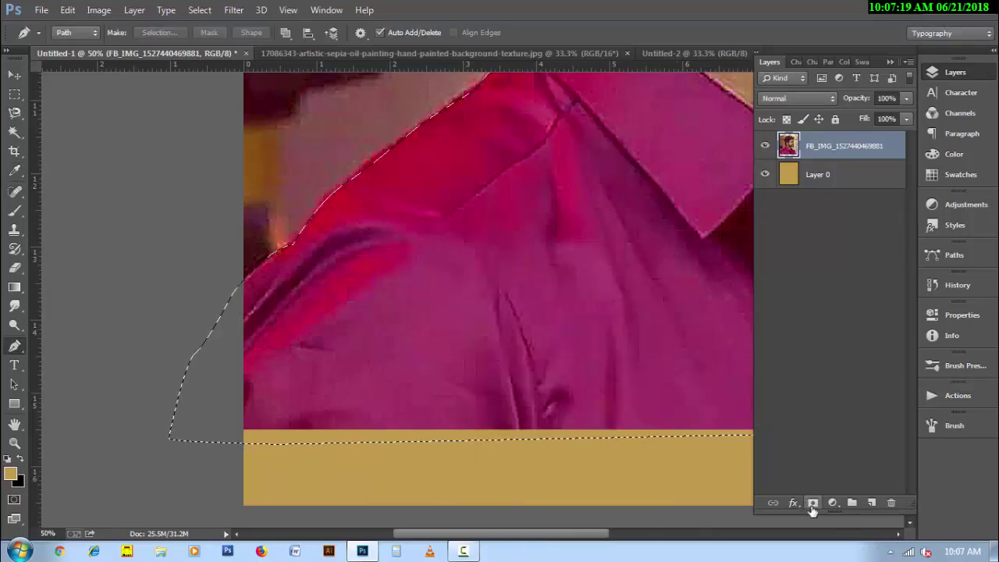
click(813, 503)
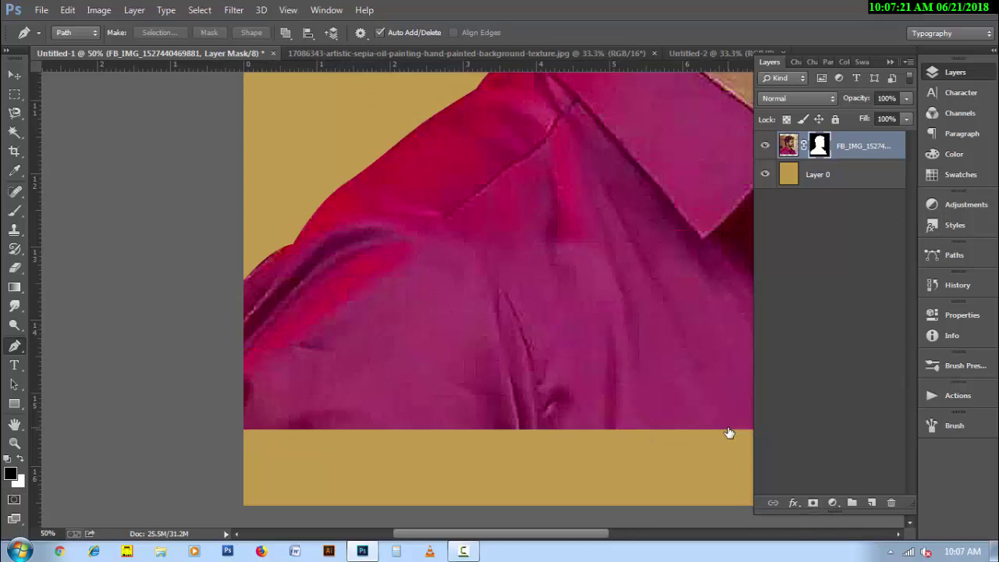
key(ctrl+j)
- Replace the top layer's mask with a fresh figure mask and hide the lower photo copy
alt+click(613, 244)
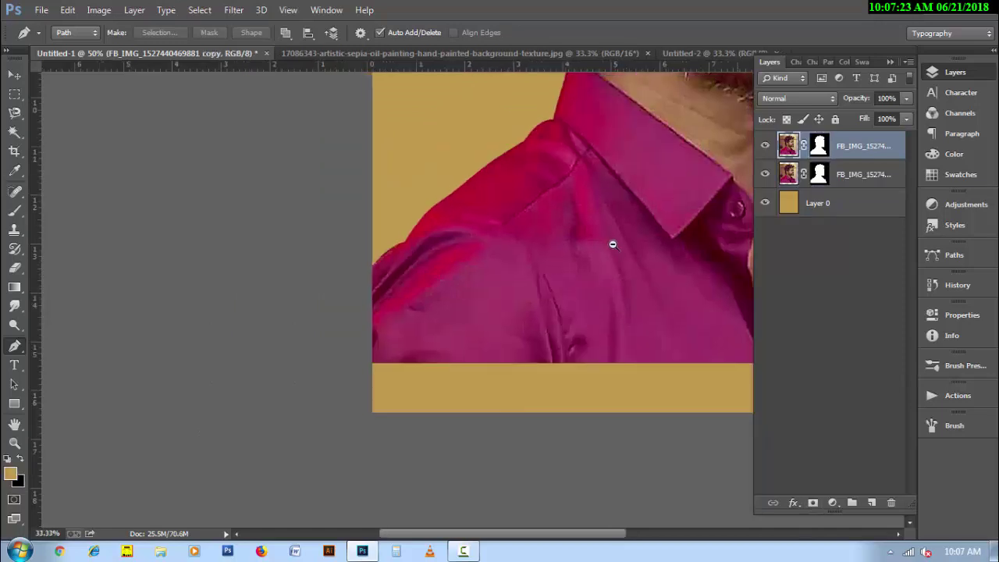
alt+click(613, 245)
drag(453, 303, 468, 290)
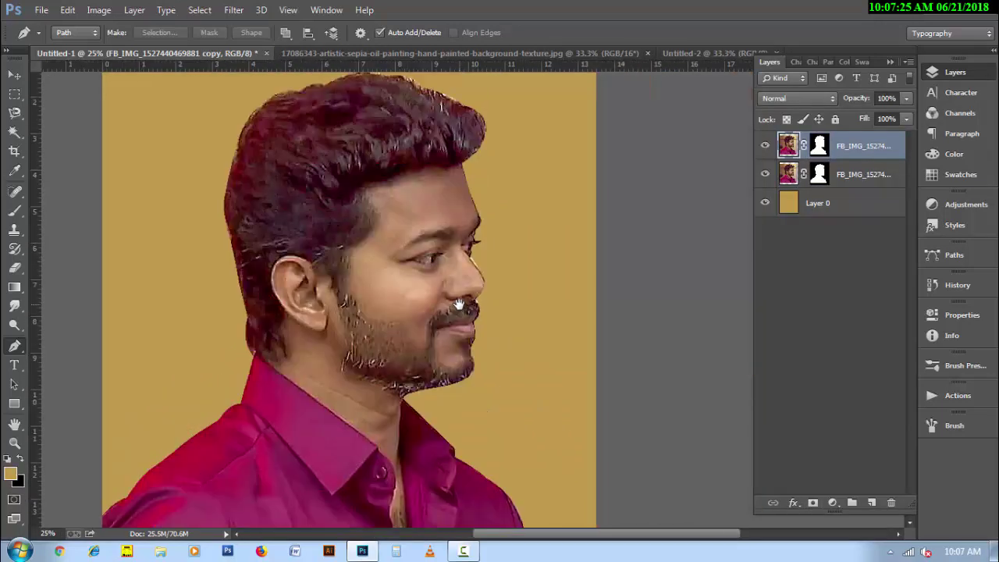
right_click(820, 159)
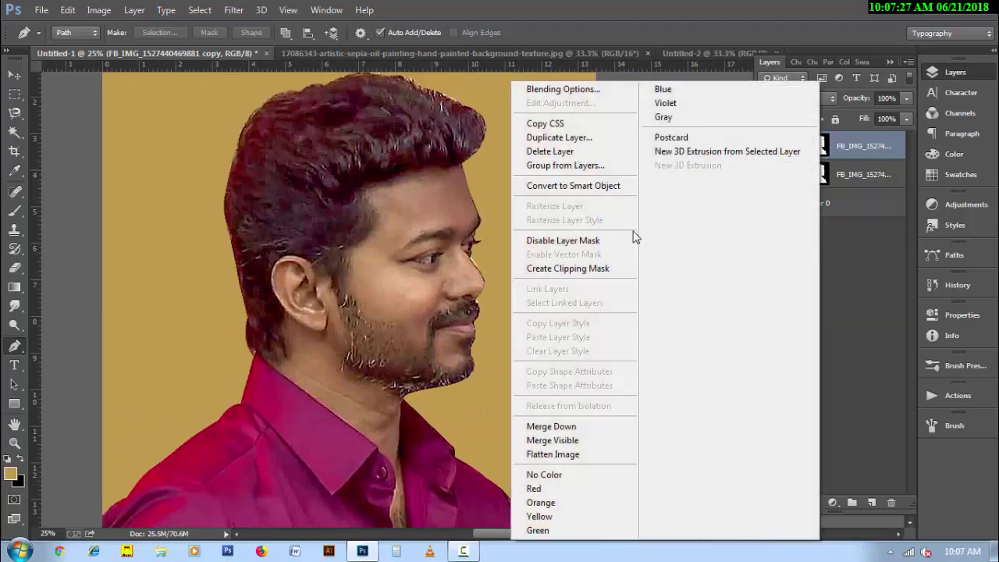
click(827, 160)
right_click(820, 146)
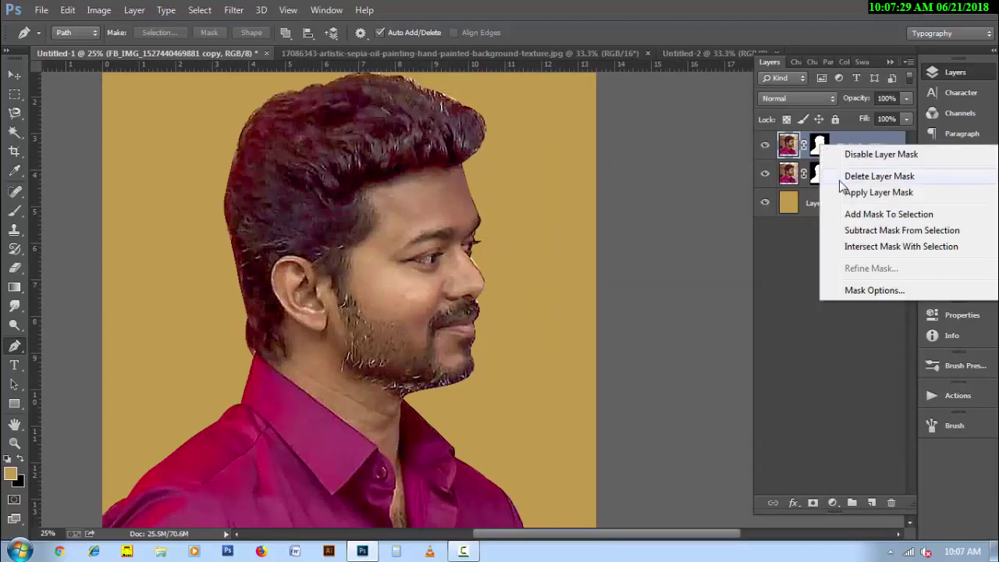
click(844, 178)
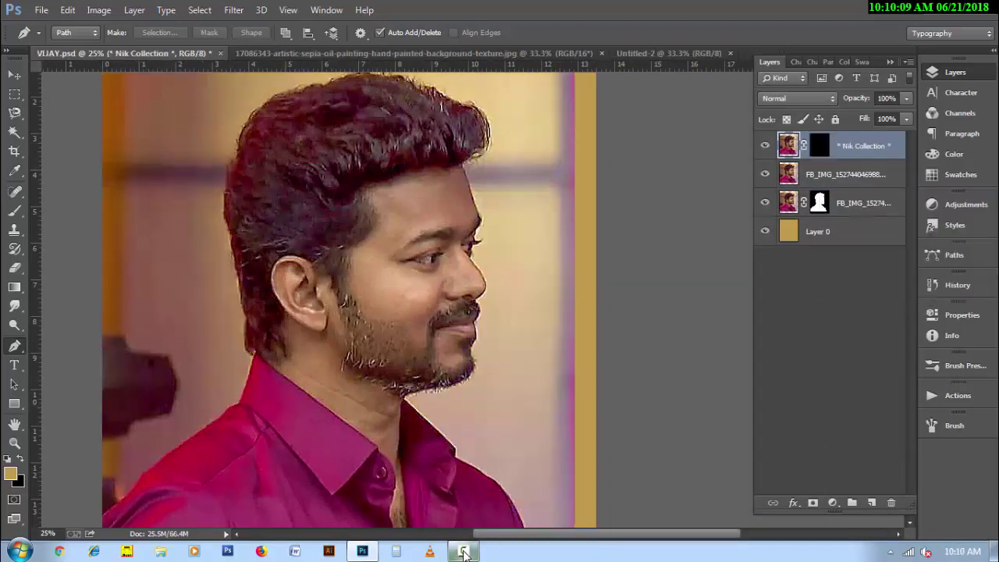
click(463, 553)
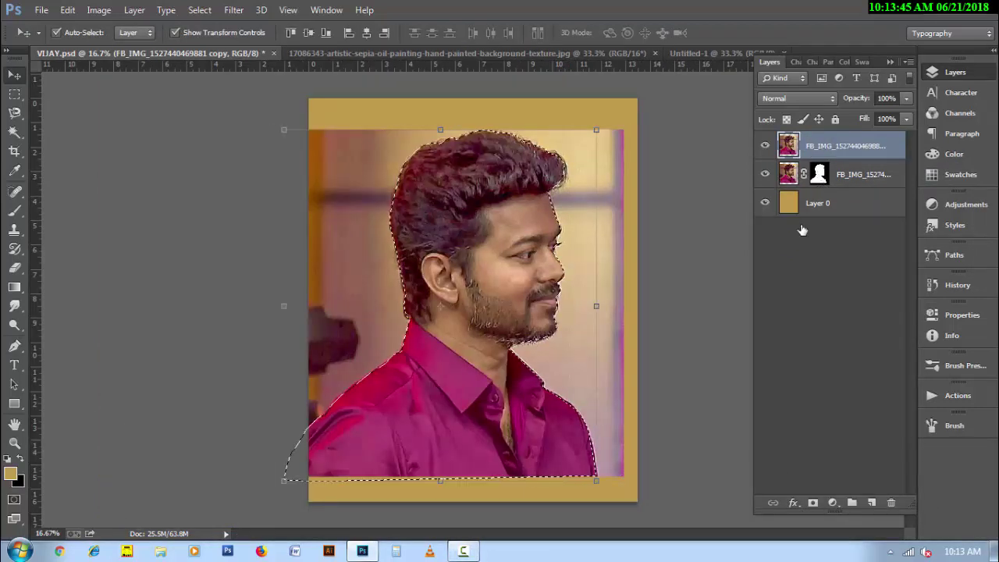
click(813, 503)
click(765, 174)
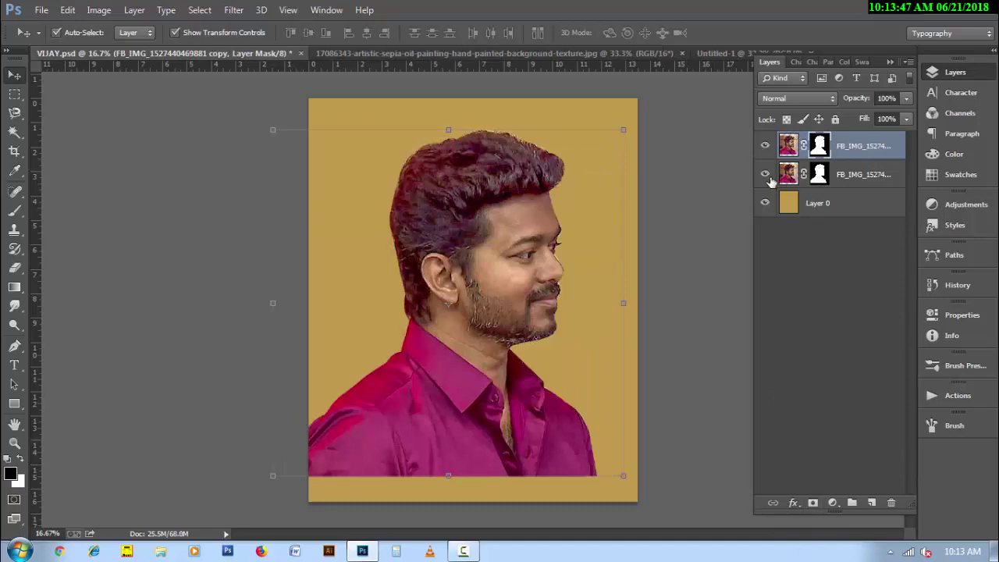
click(876, 175)
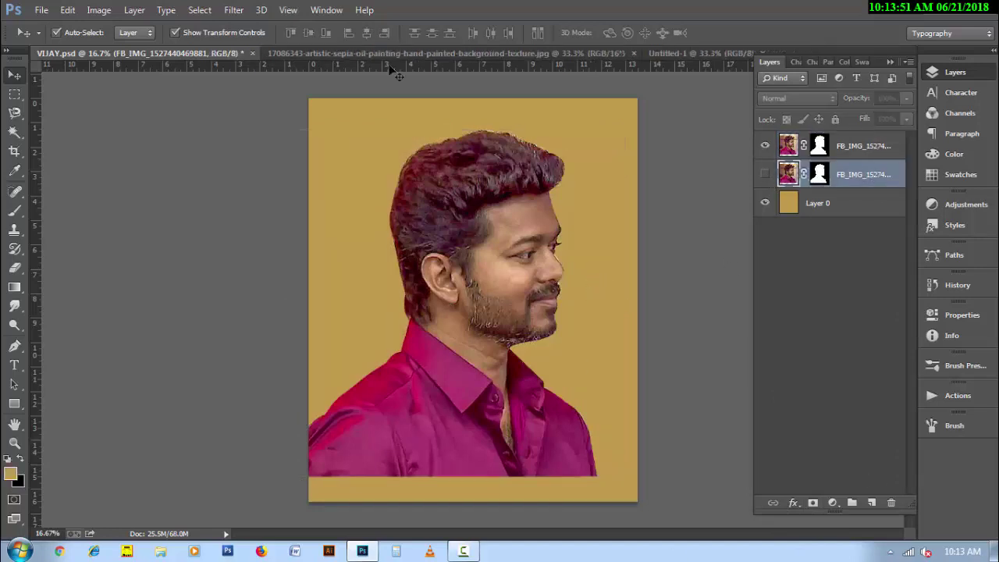
- Bring the sepia texture into VIJAY.psd and stretch it to fill the canvas
click(353, 54)
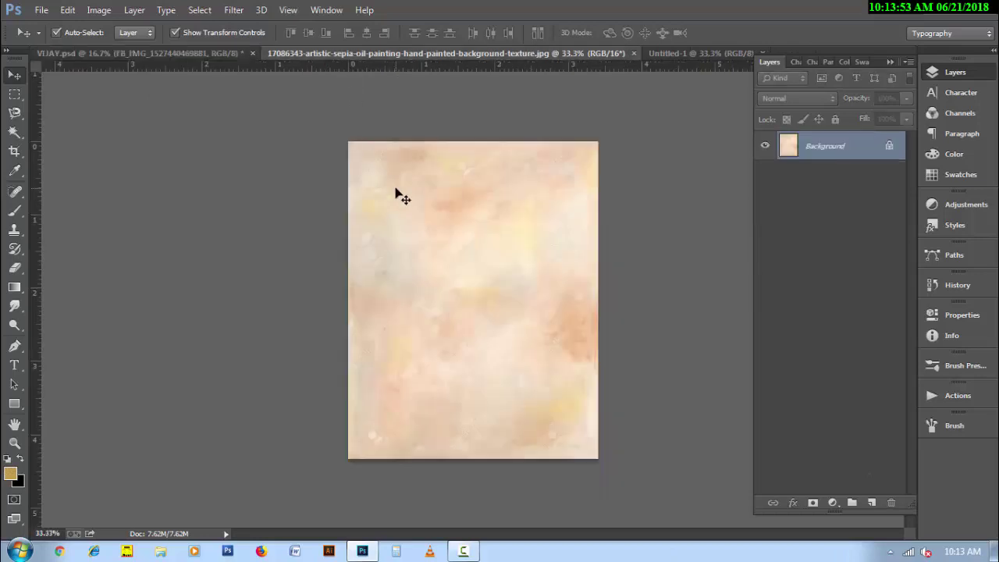
mouse_move(430, 179)
mouse_down()
mouse_move(232, 51)
mouse_move(357, 178)
mouse_move(309, 97)
mouse_up()
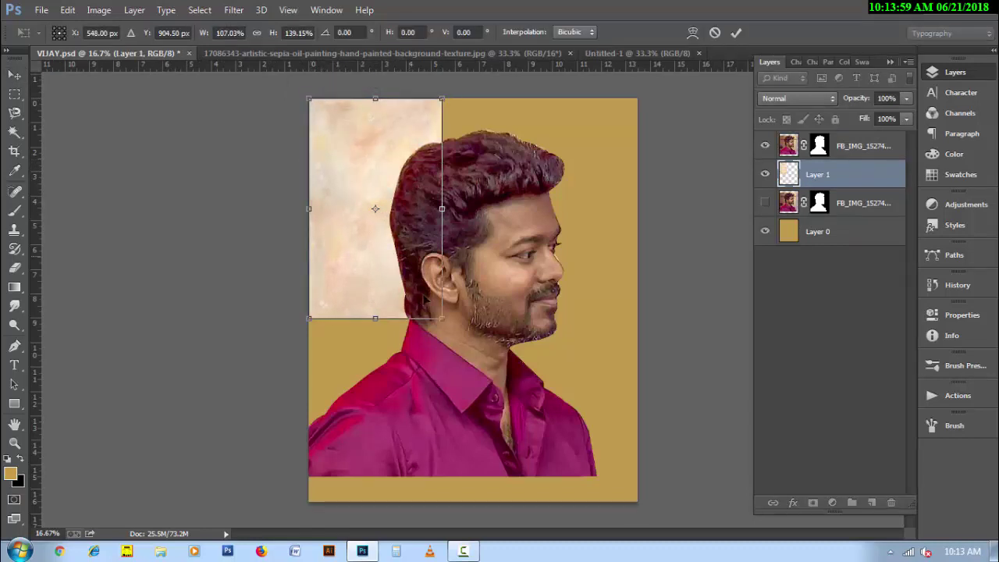
drag(442, 319, 637, 501)
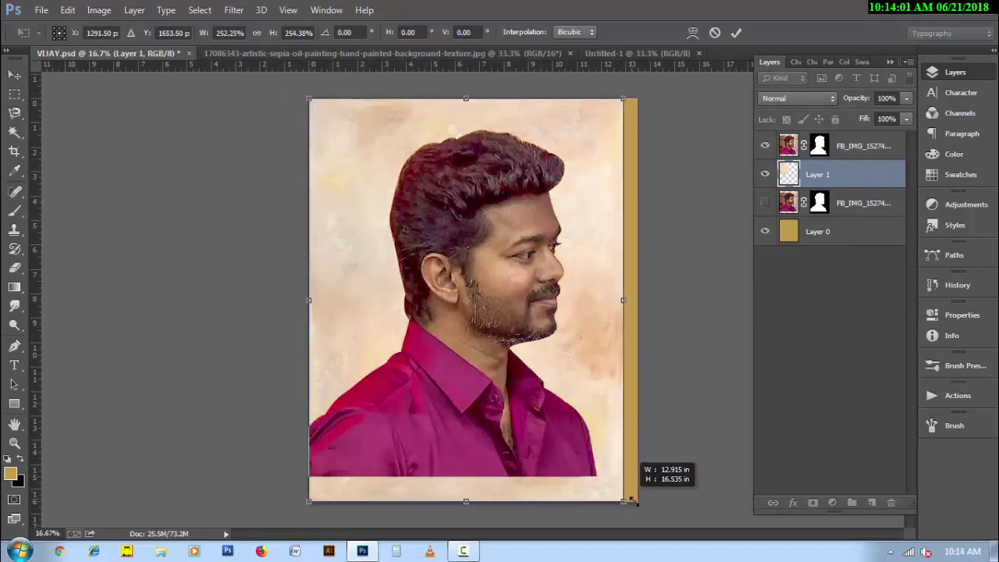
key(Return)
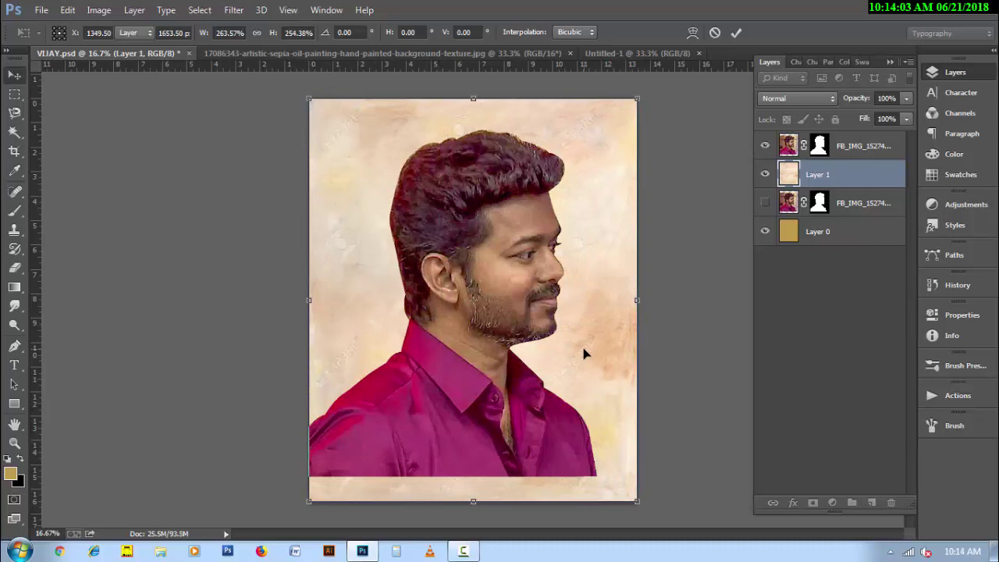
- Soften the sepia texture layer with a 30-pixel Gaussian Blur
click(235, 10)
mouse_move(240, 171)
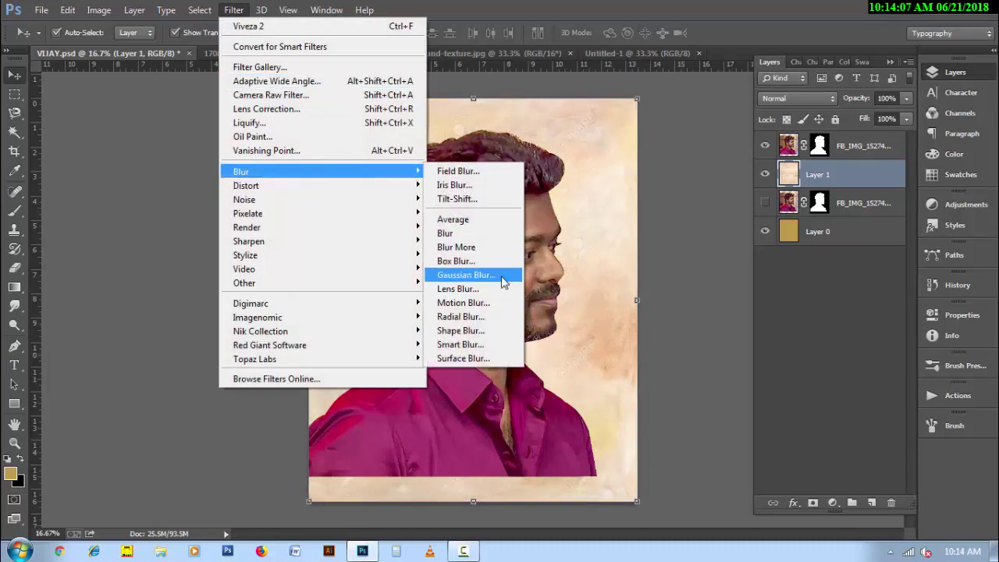
click(502, 276)
text(30)
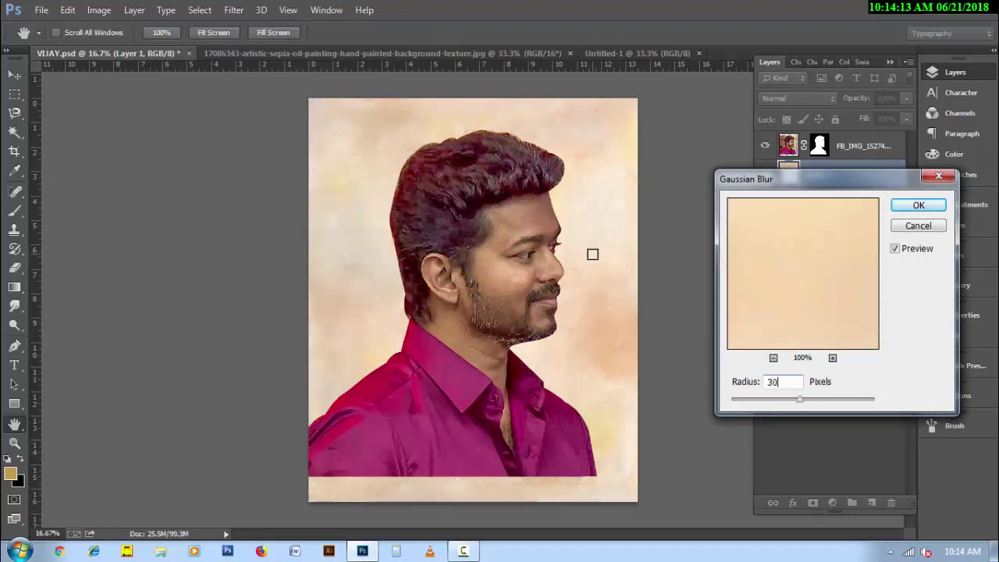
click(918, 205)
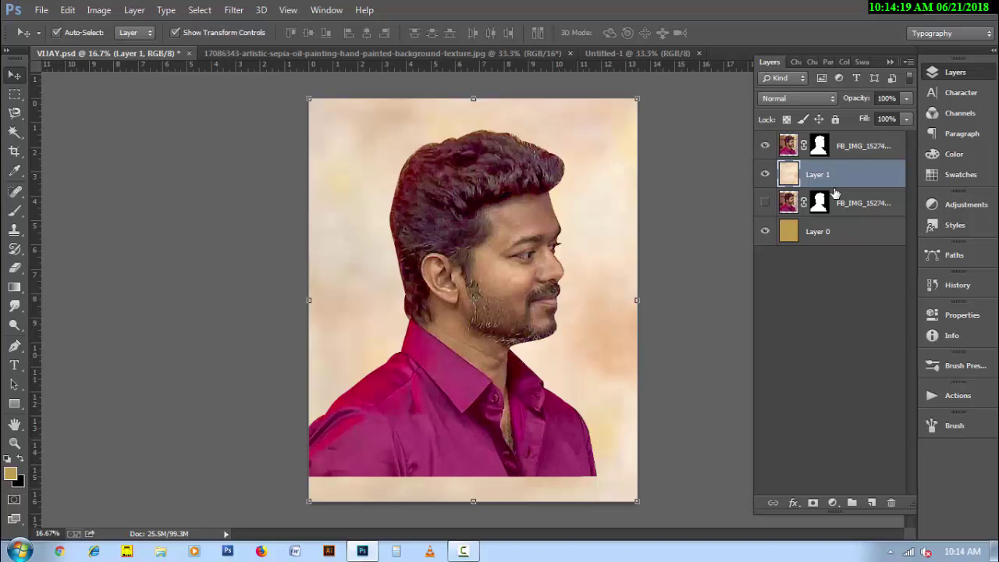
- On a new layer, paint a soft dark-red glow behind the man's hair with an enlarged brush
click(871, 503)
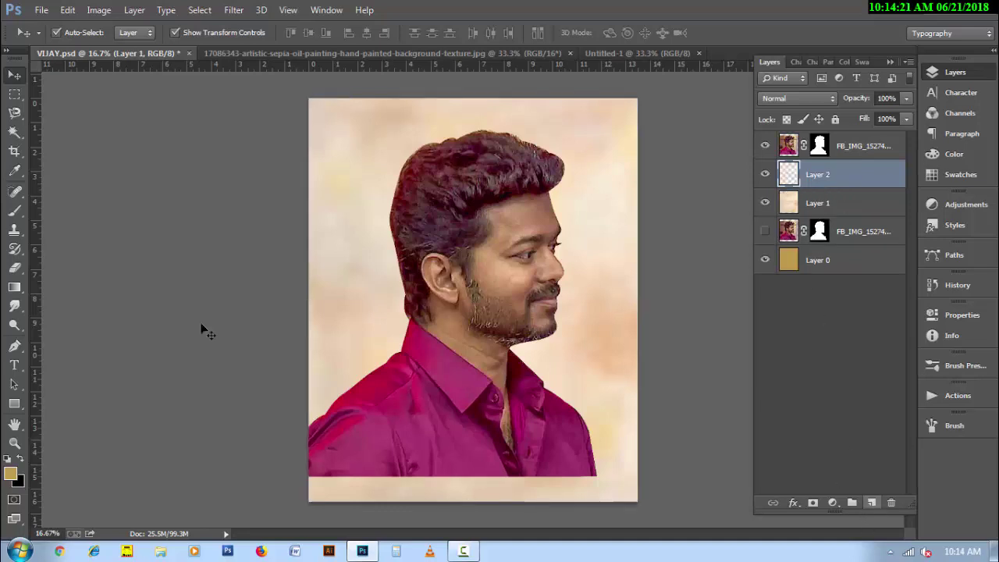
click(14, 217)
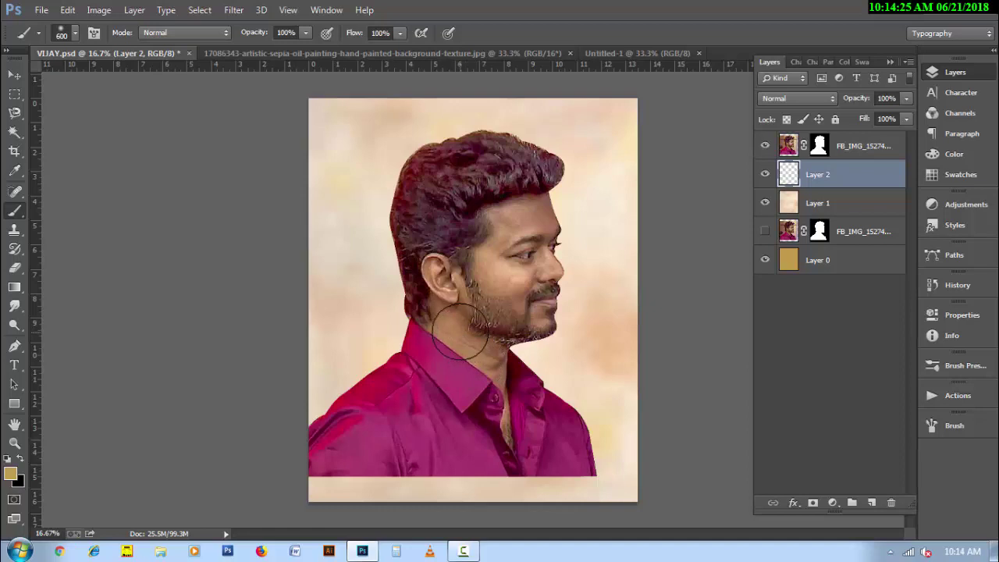
key(bracketright)
key(bracketright)
key(bracketright)
key(bracketright)
key(bracketright)
key(bracketright)
key(bracketright)
key(bracketright)
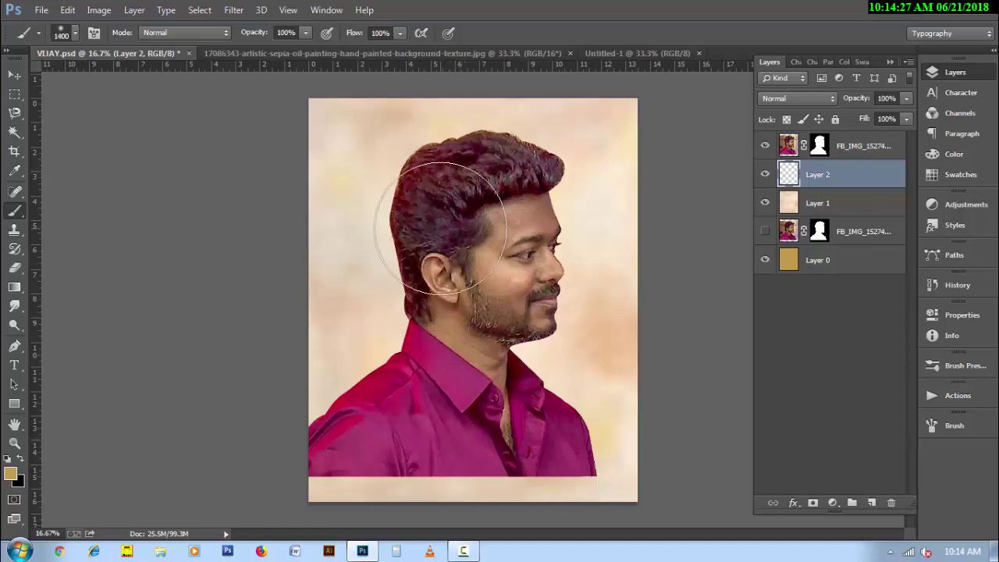
key(bracketright)
key(bracketright)
key(bracketright)
key(bracketright)
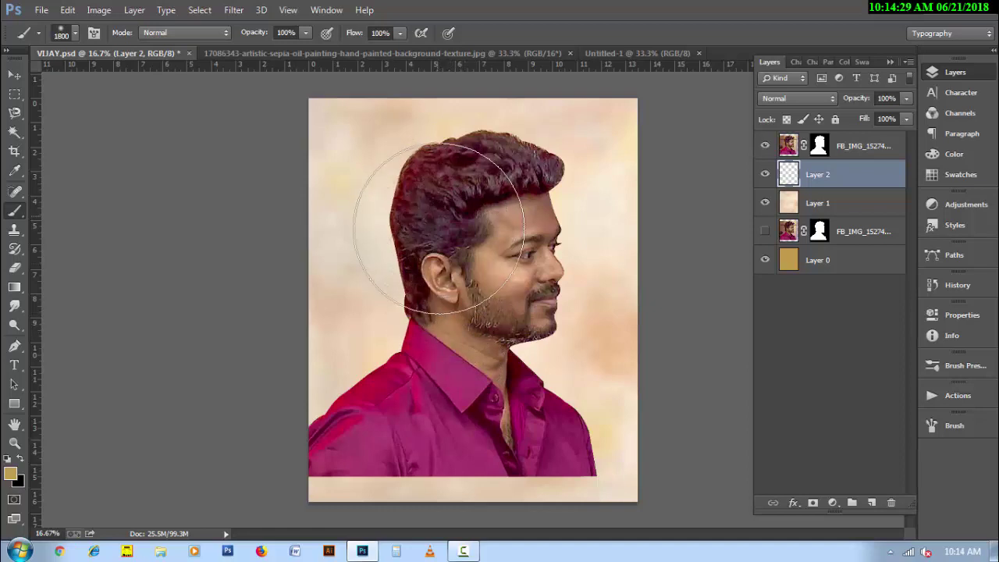
alt+click(525, 364)
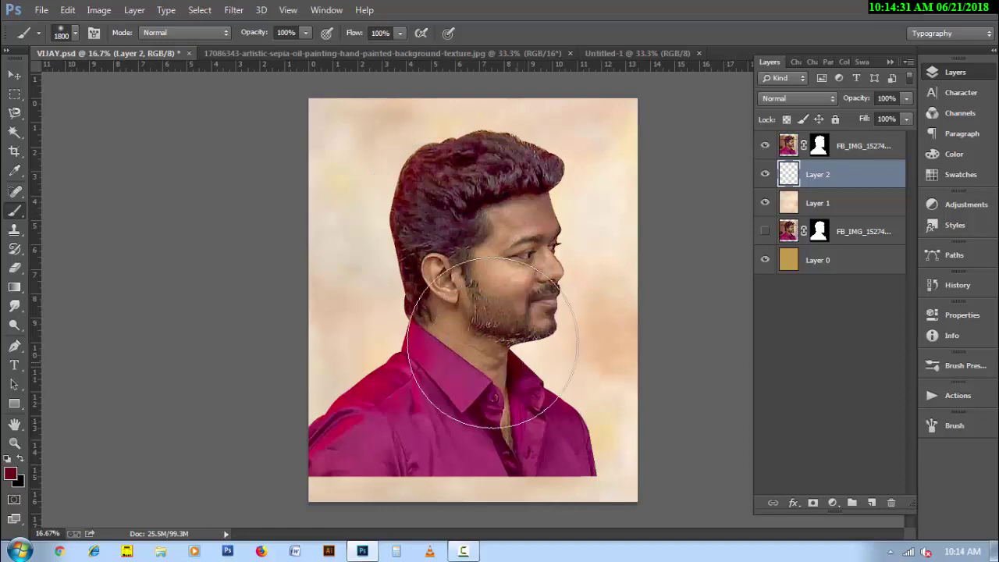
click(434, 203)
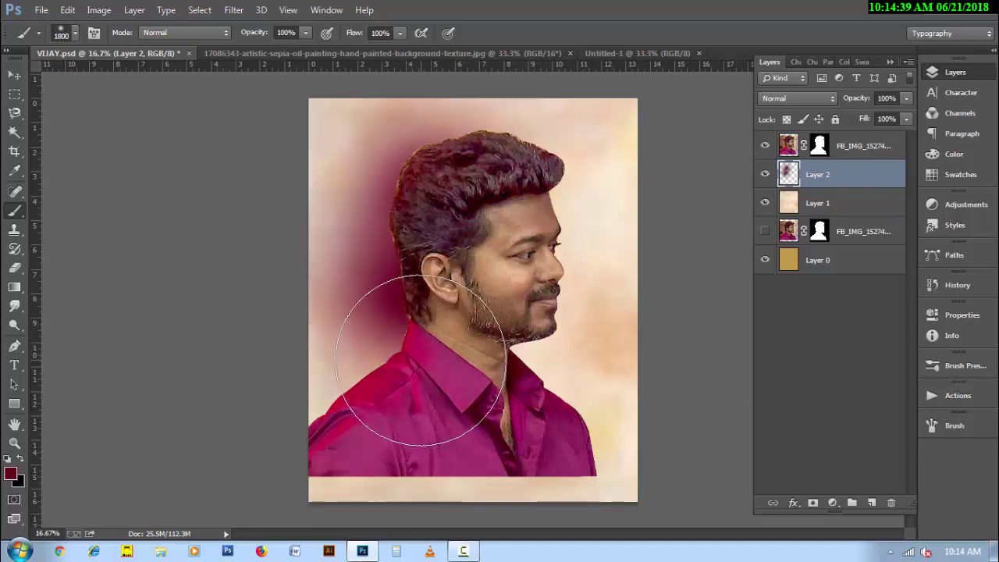
key(ctrl+alt+z)
key(ctrl+alt+z)
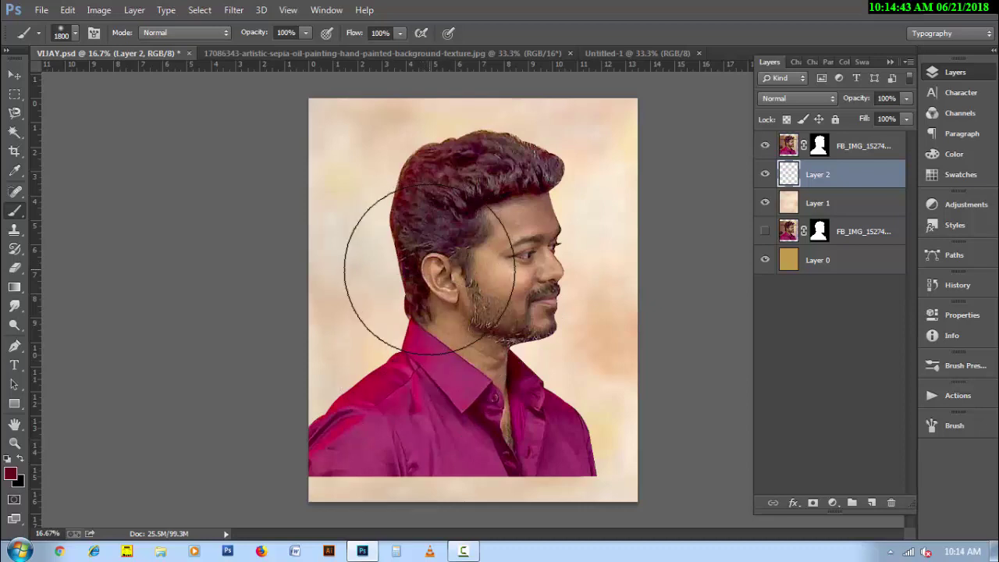
key(ctrl+shift+z)
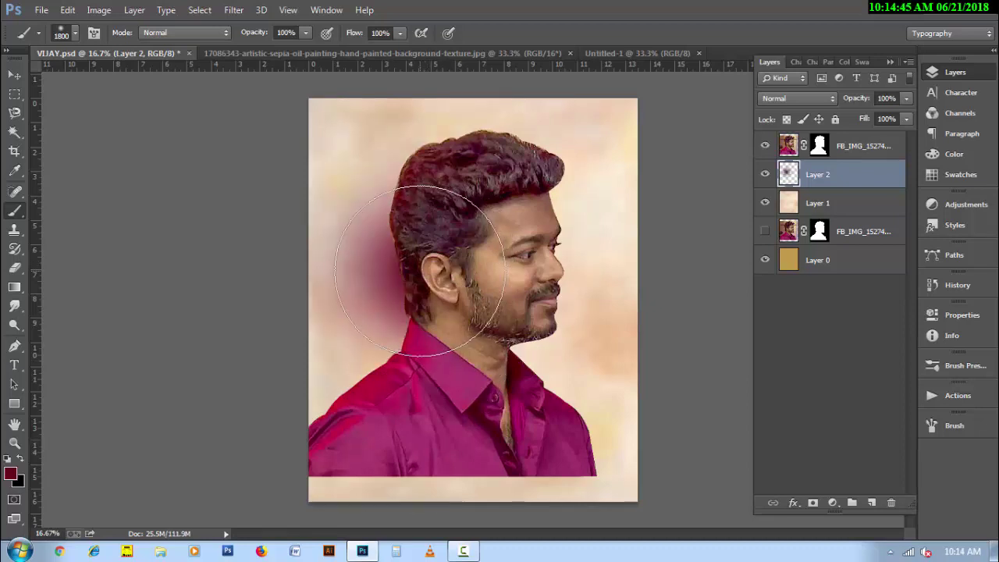
- Stretch the paint layer taller and wider behind the man
key(v)
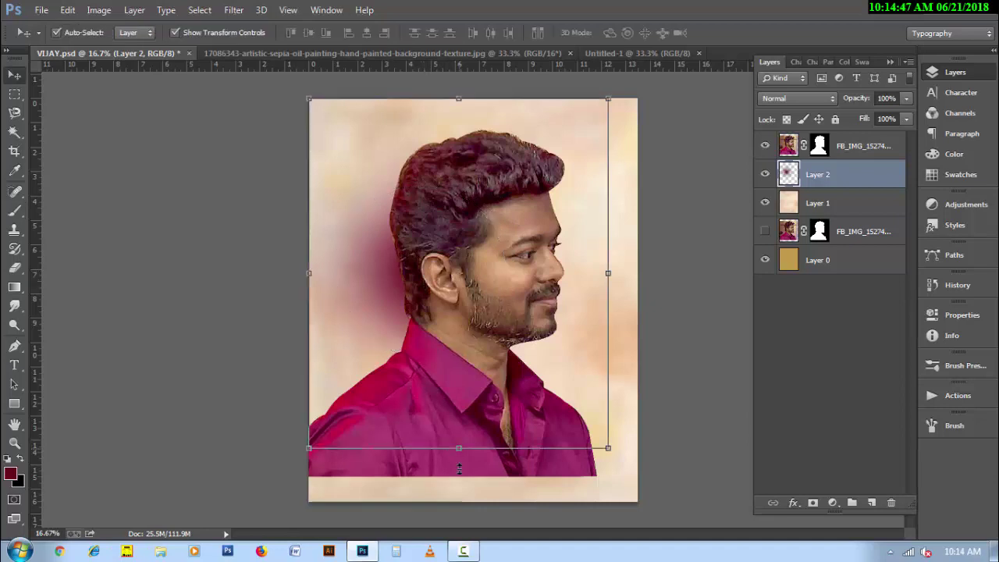
drag(457, 448, 452, 529)
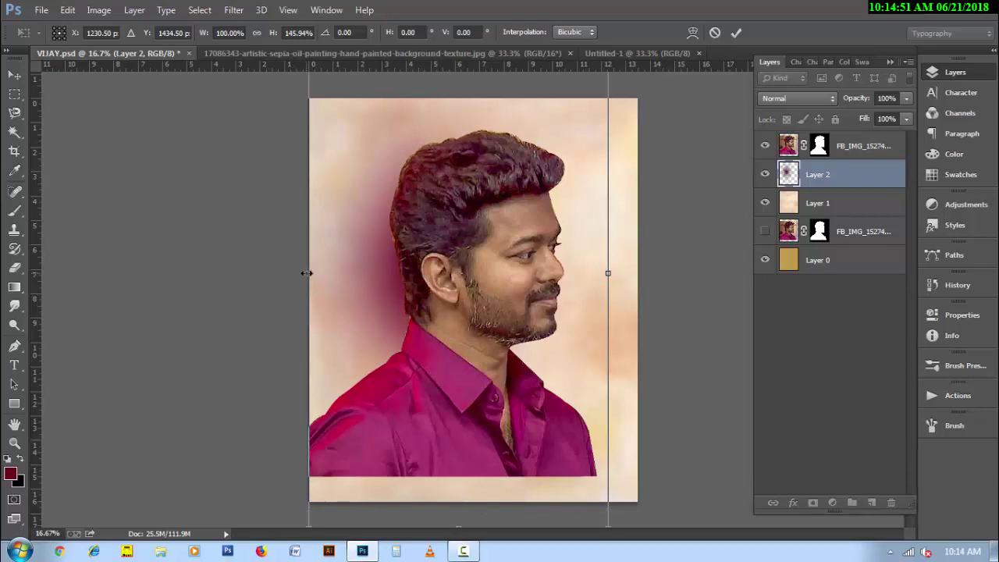
drag(307, 273, 286, 273)
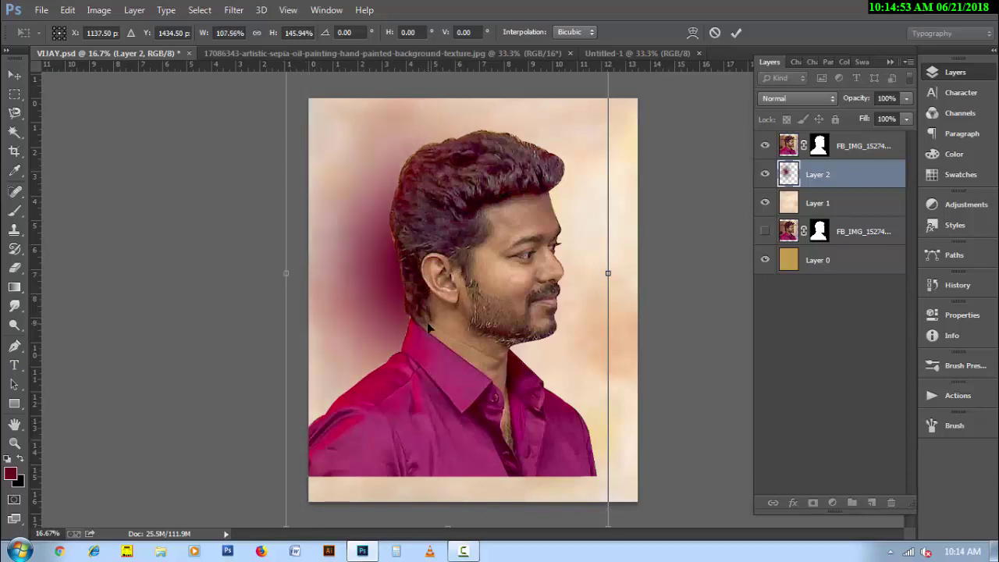
key(Return)
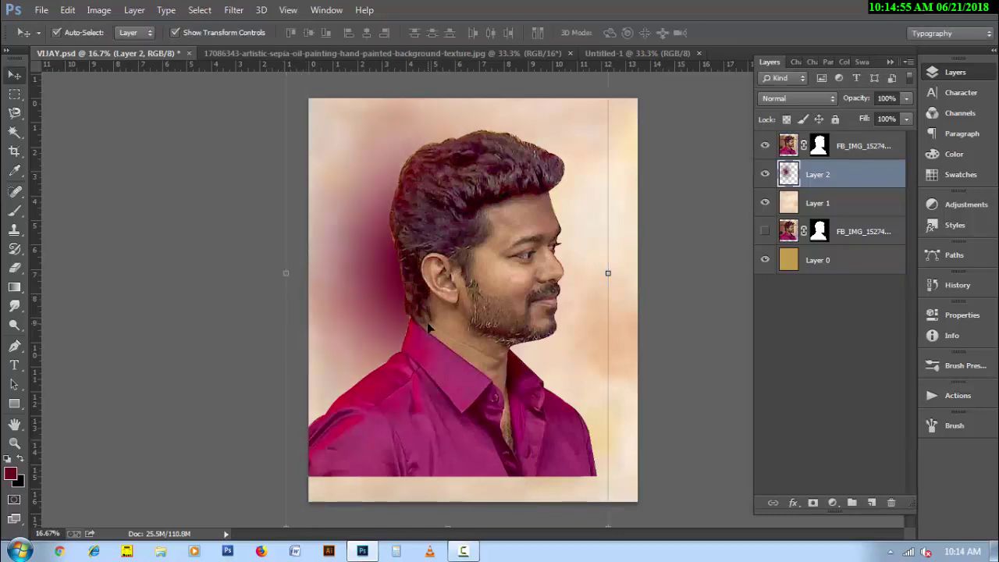
- Paint magenta around the hair and neck, then delete the paint layer
click(14, 211)
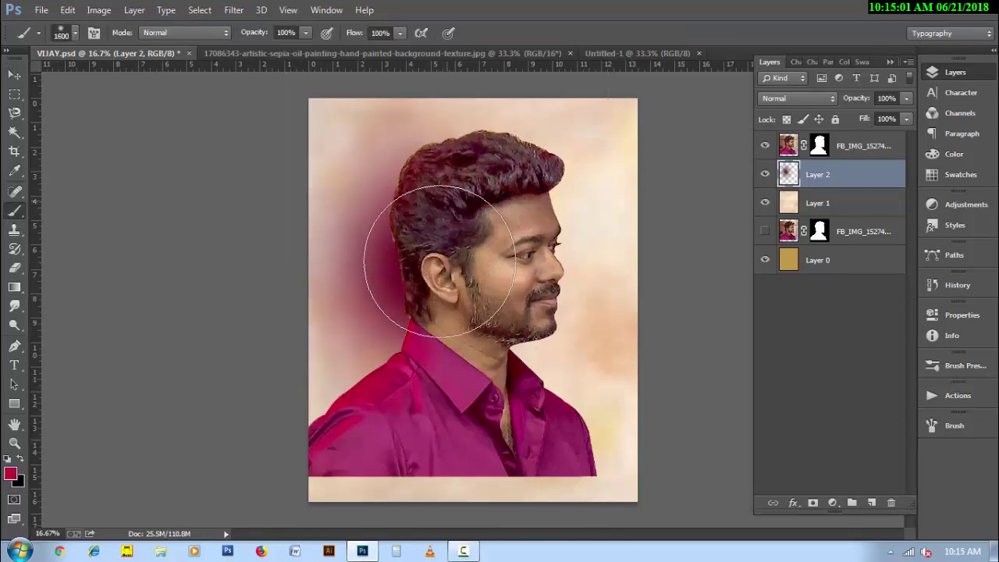
click(437, 168)
drag(439, 265, 495, 377)
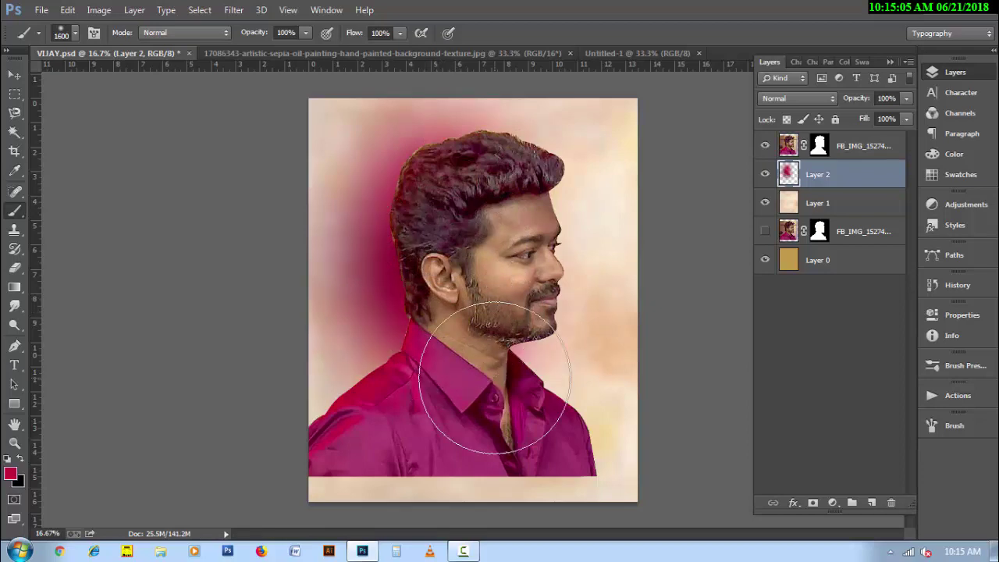
key(Delete)
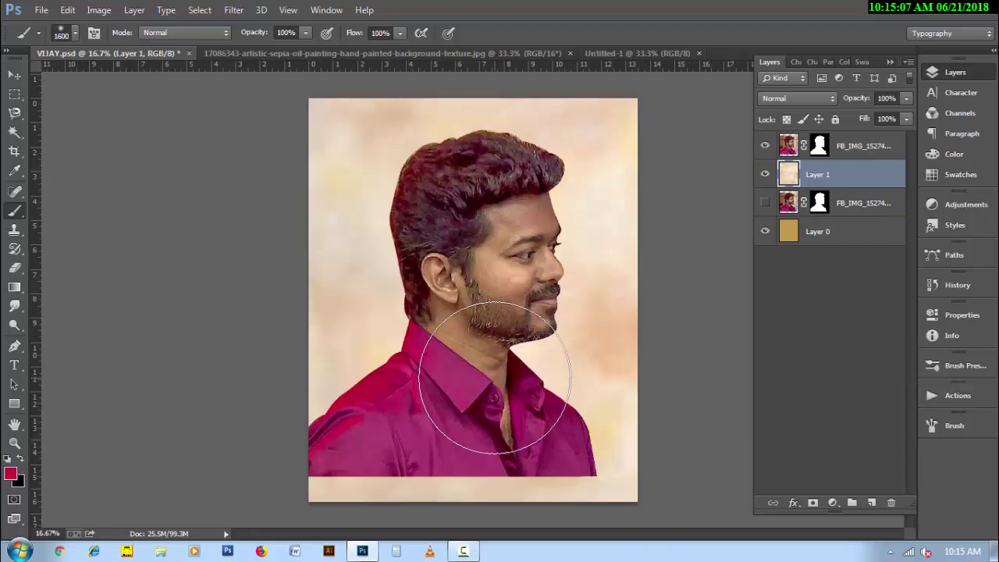
click(14, 75)
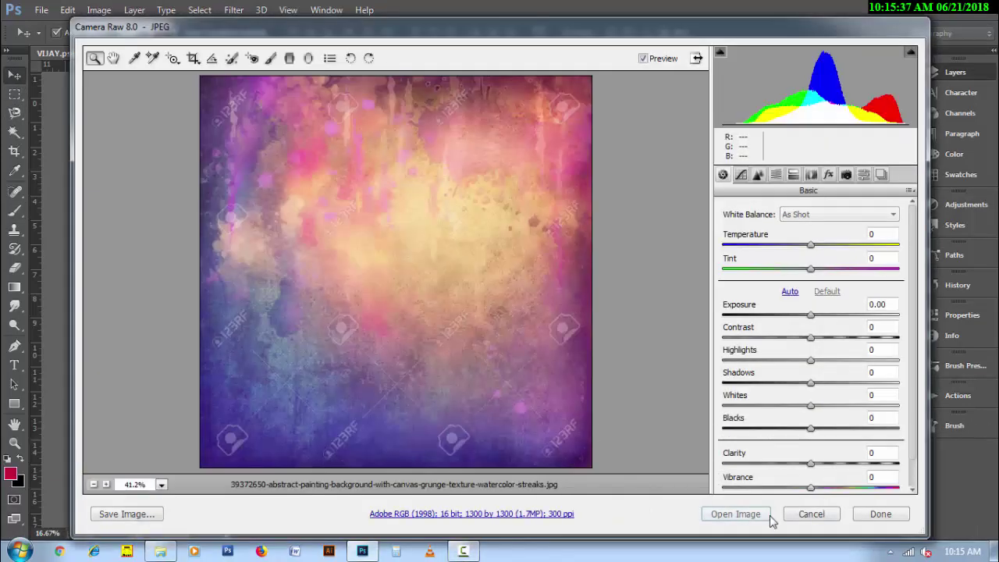
- Open the abstract texture from Camera Raw and close the sepia texture without saving
click(768, 515)
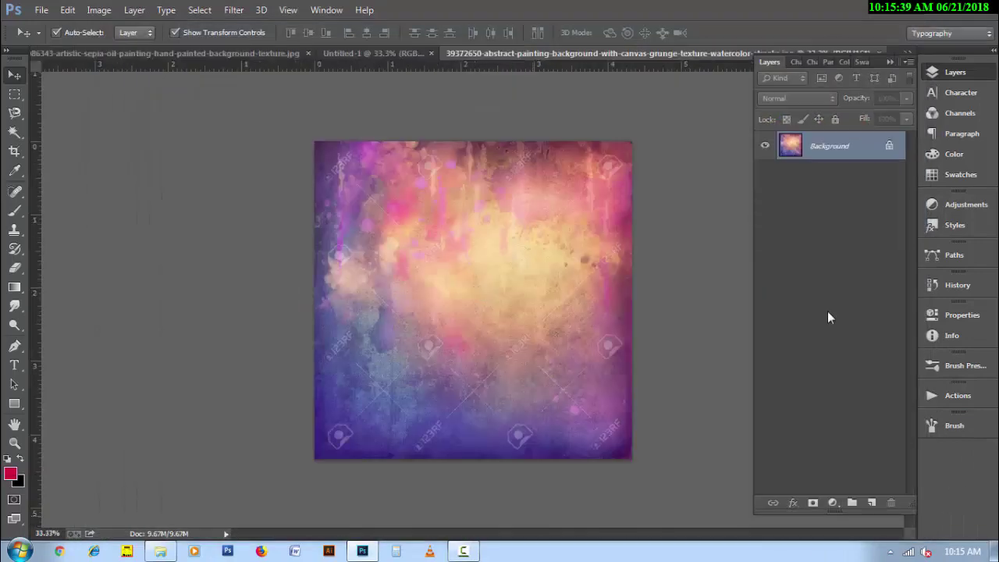
click(281, 52)
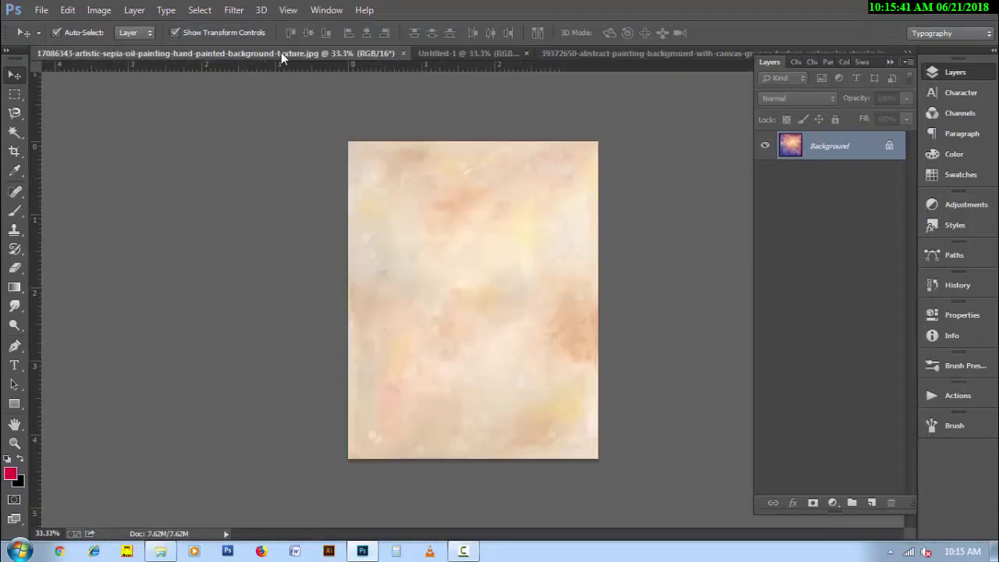
click(404, 53)
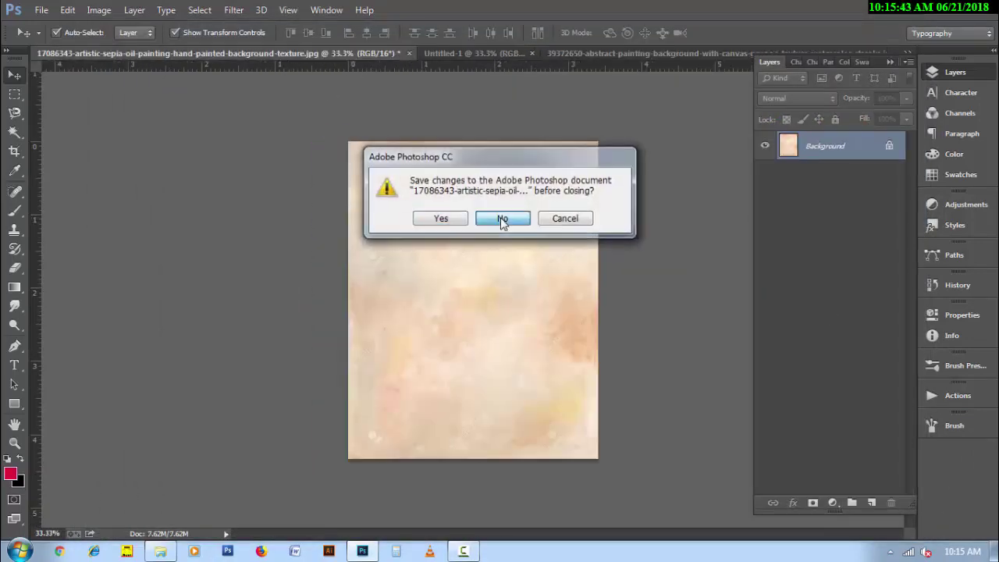
click(504, 219)
- Copy the abstract texture into the VIJAY.psd portrait as a new layer
drag(349, 209, 373, 252)
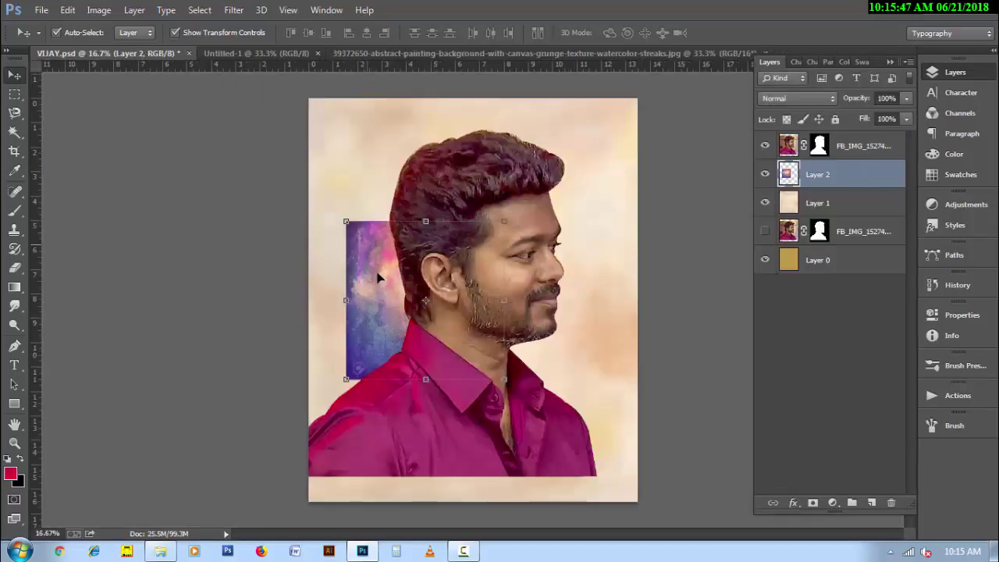
click(645, 52)
click(951, 72)
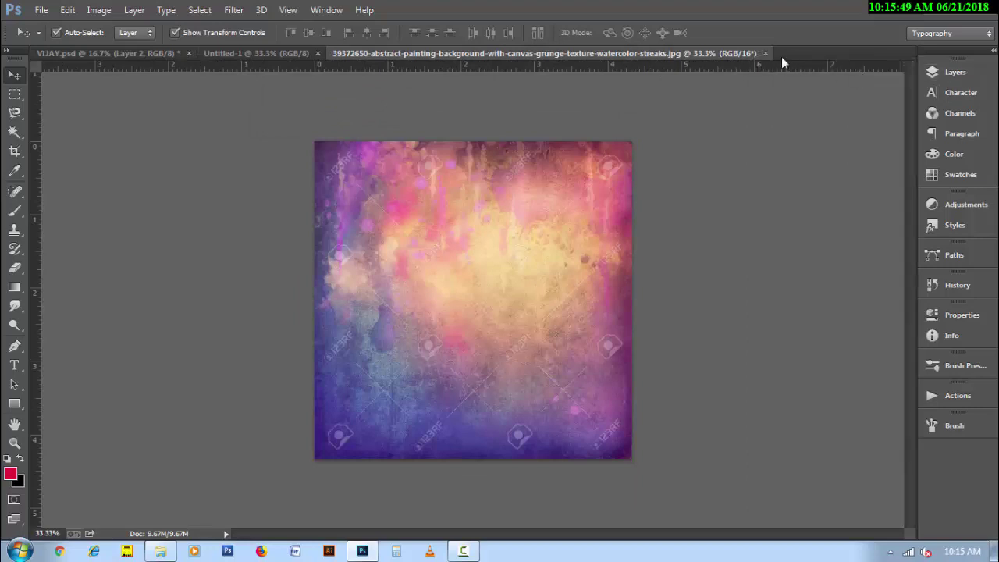
click(770, 53)
- Close the texture unsaved and stretch Layer 2 to about 199% by 234% over the canvas
click(506, 219)
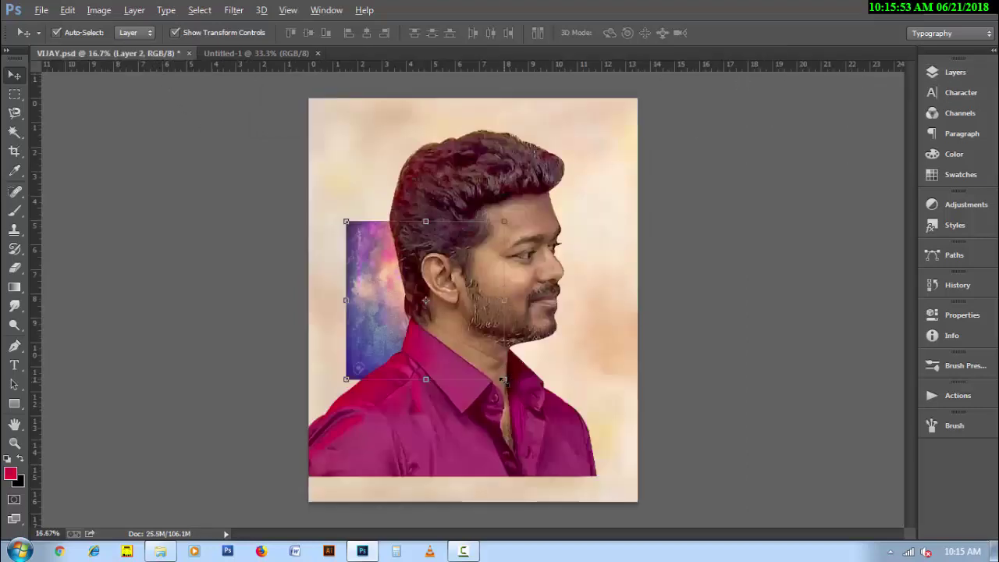
drag(503, 380, 576, 451)
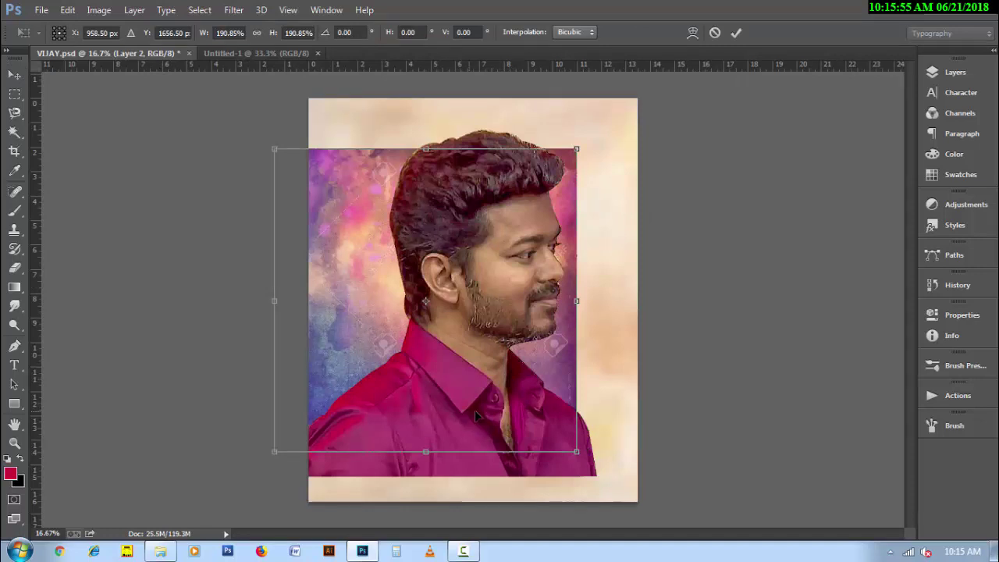
drag(475, 414, 502, 408)
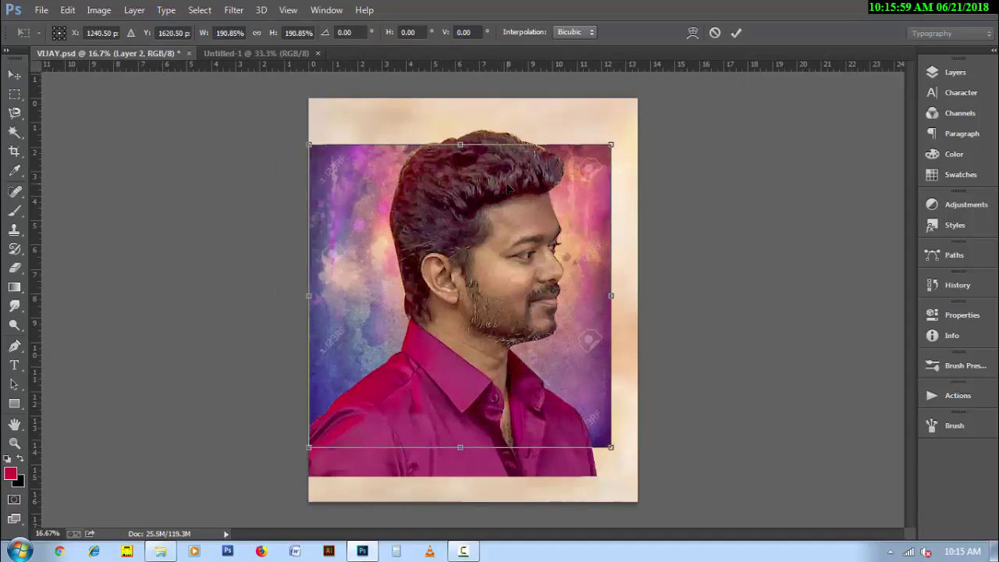
drag(459, 145, 460, 105)
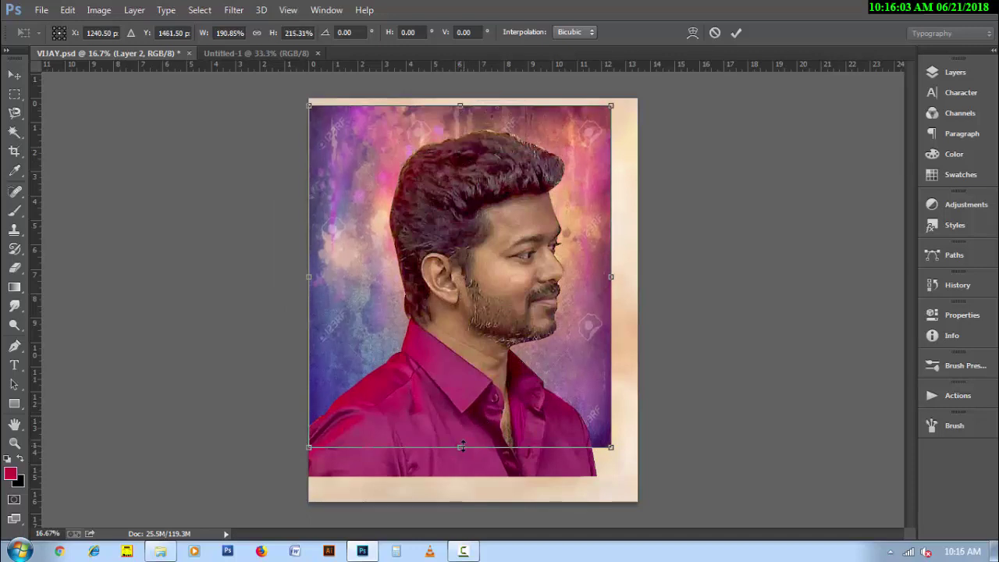
drag(461, 448, 461, 468)
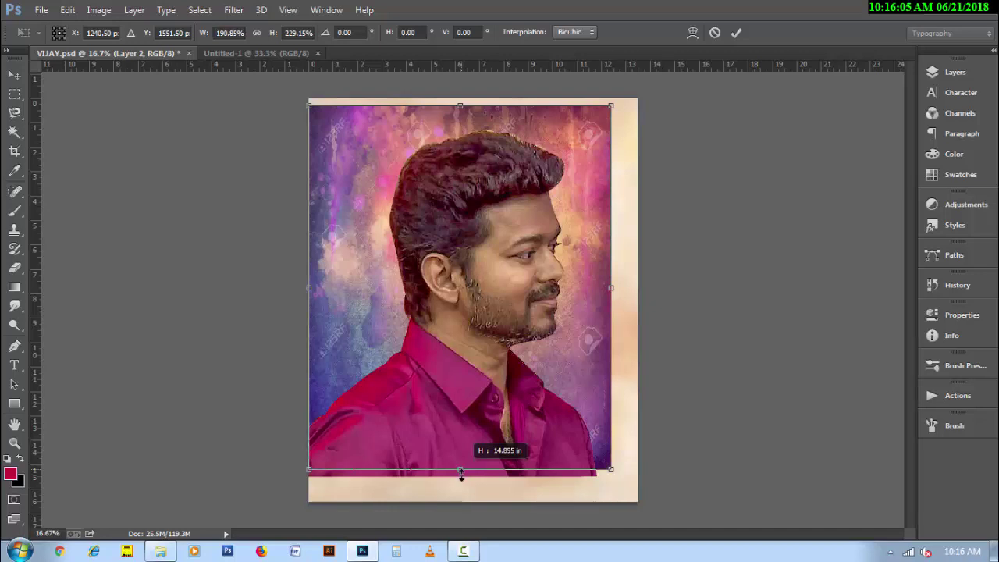
drag(461, 475, 461, 477)
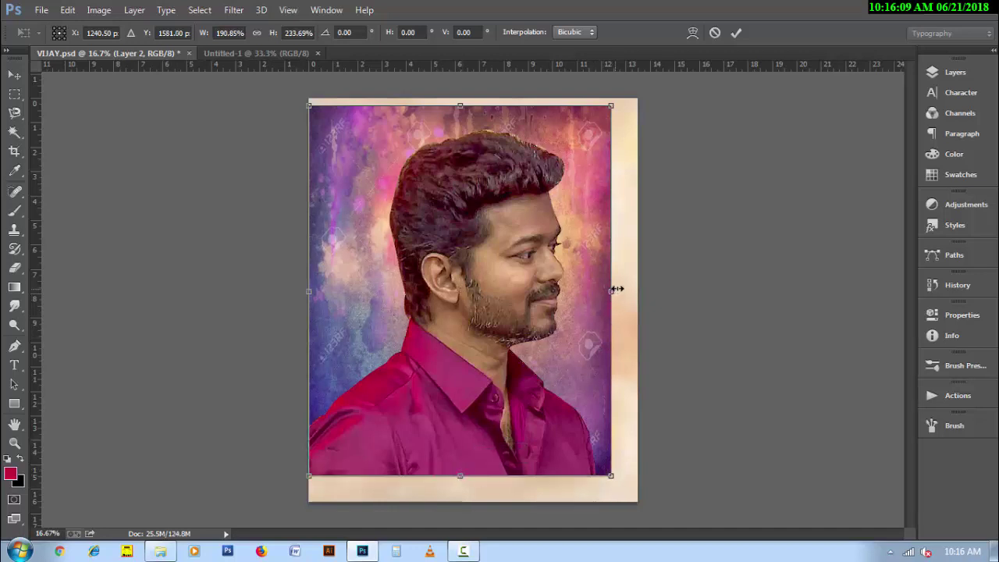
drag(616, 289, 624, 289)
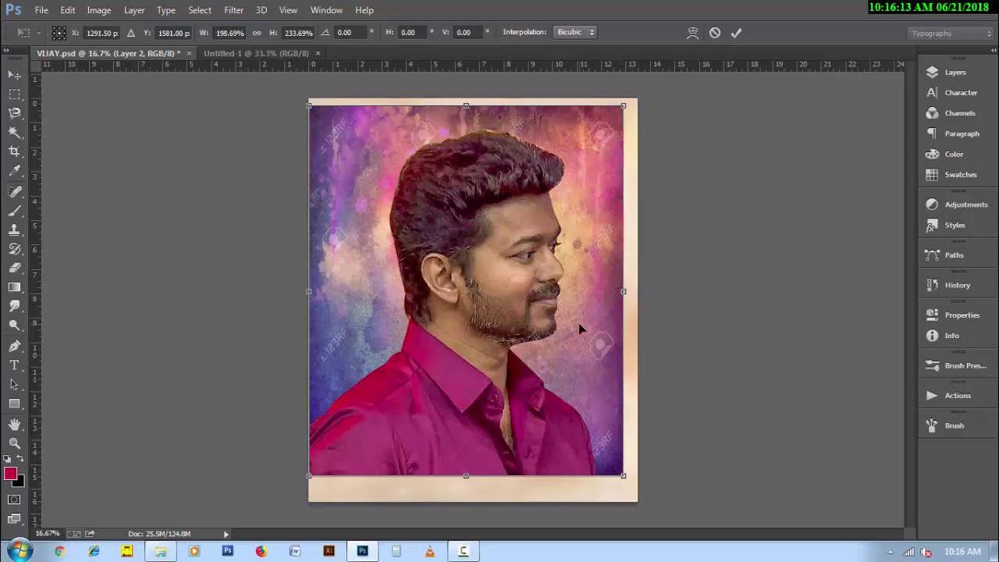
key(Return)
- Crop the canvas in to the purple texture's edges and delete sepia Layer 1
key(c)
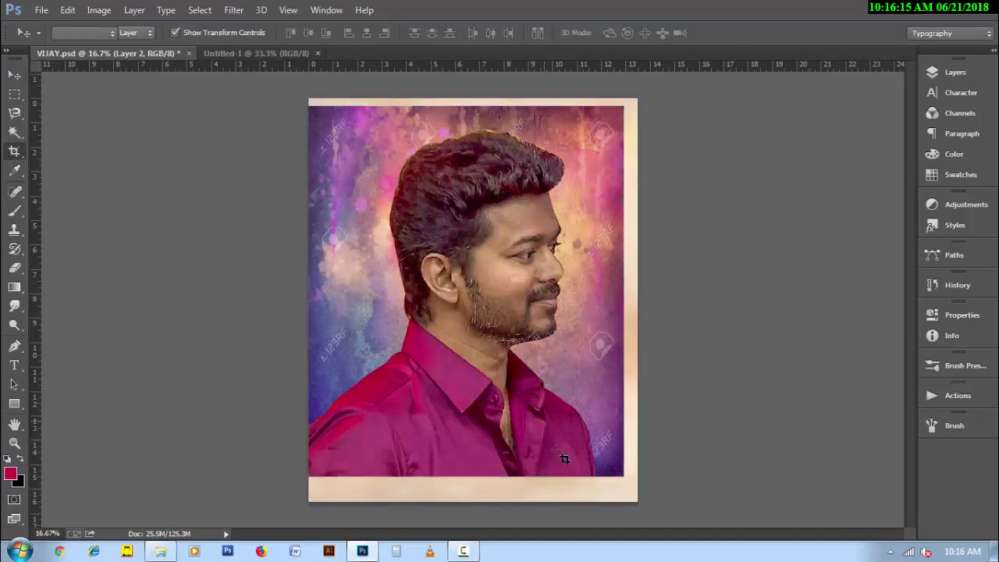
drag(639, 503, 630, 487)
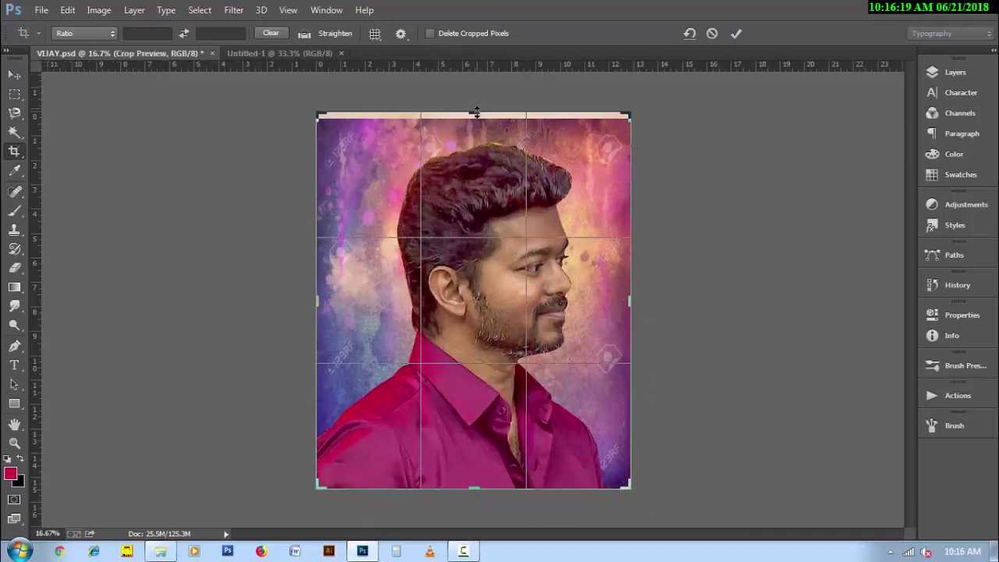
drag(476, 114, 476, 119)
click(737, 34)
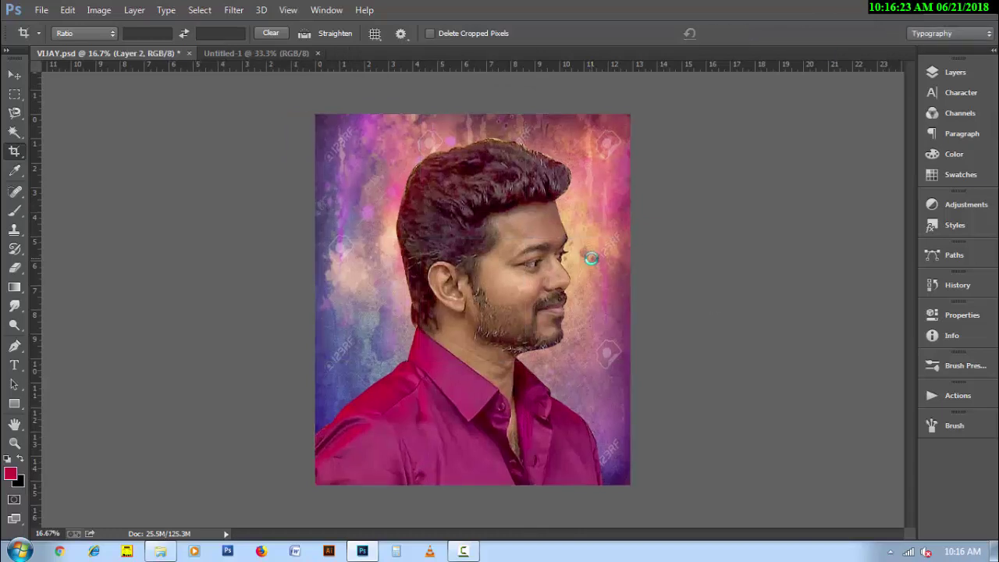
click(956, 72)
drag(855, 205, 891, 503)
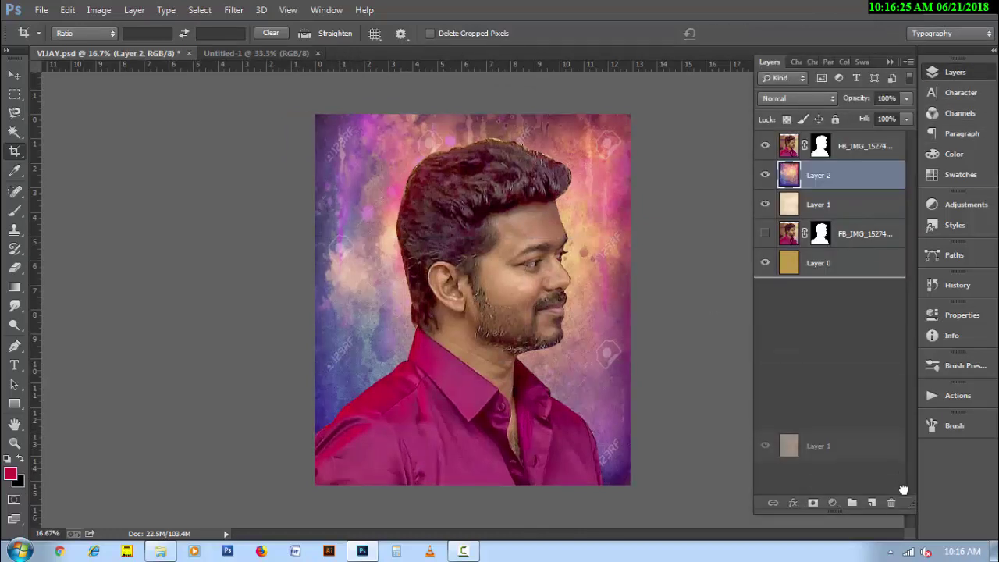
- Give purple Layer 2 a 30-pixel Gaussian Blur and add empty Layer 3 above it
click(235, 10)
mouse_move(242, 171)
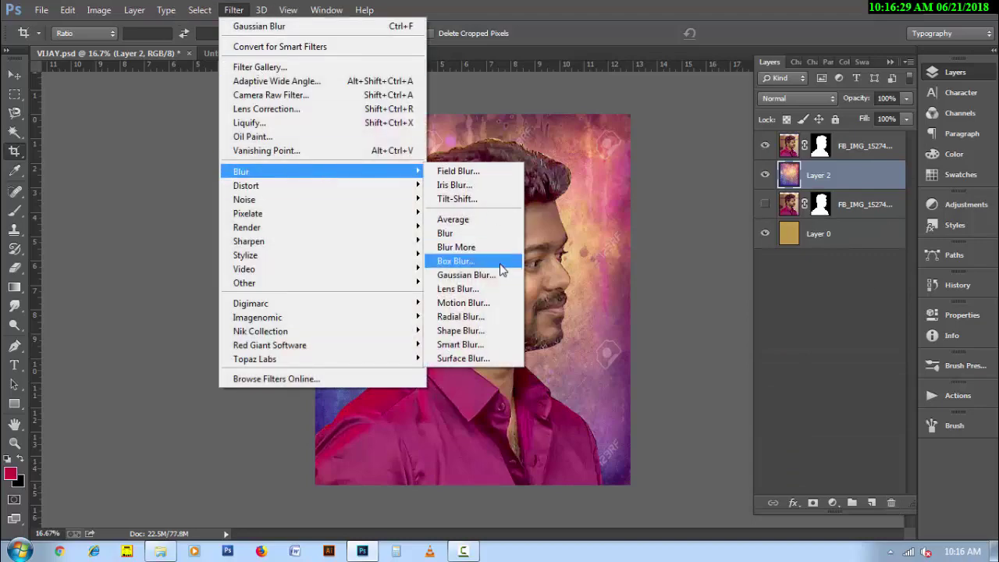
click(499, 271)
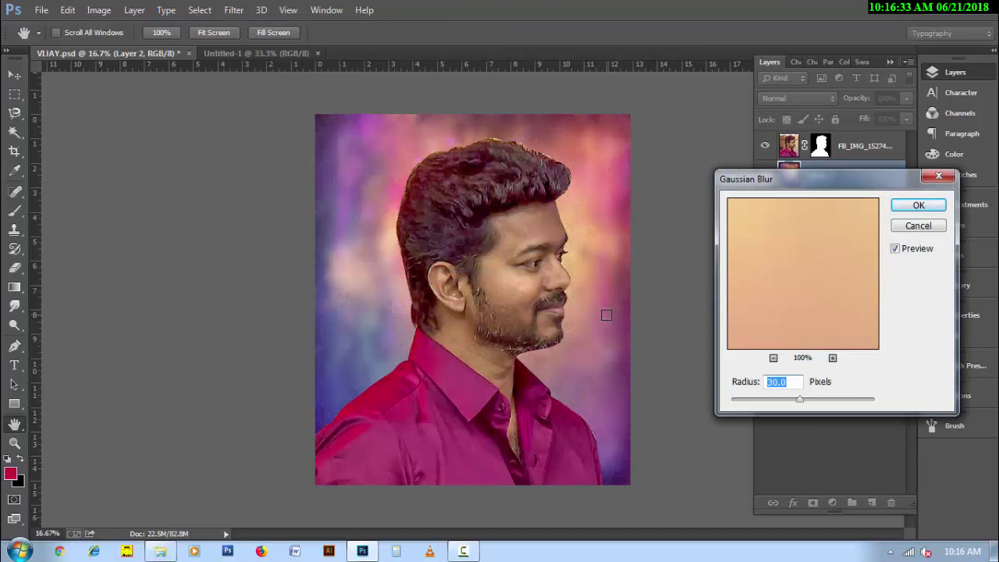
click(918, 205)
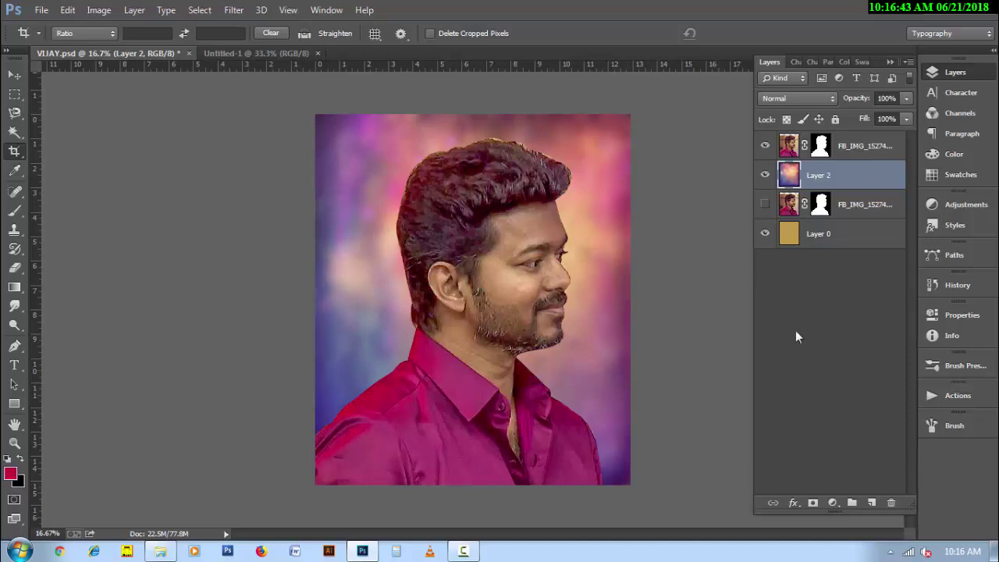
click(872, 503)
- On Layer 3, paint lavender light, then a dark maroon shadow, down the left of the head and shoulder
click(14, 211)
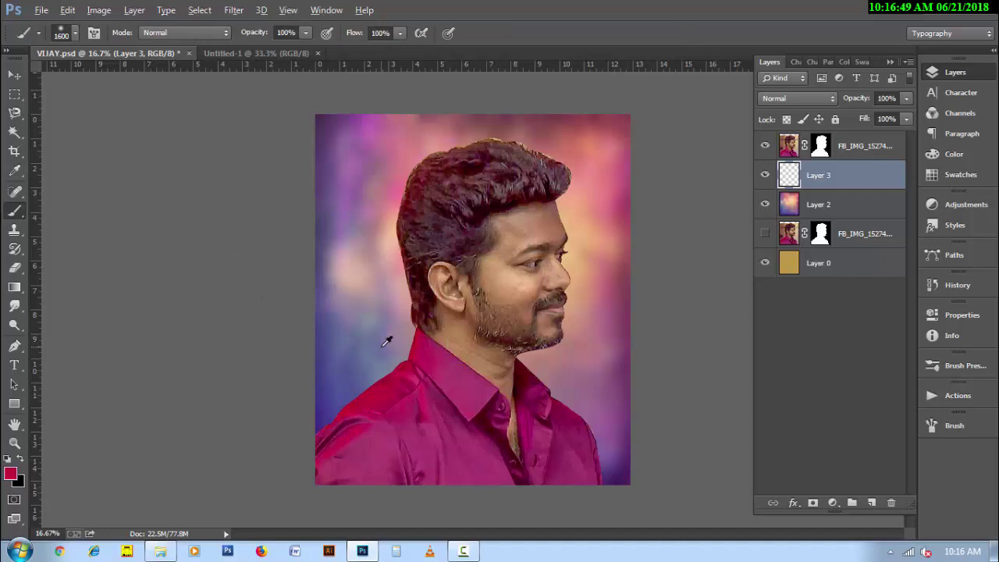
alt+click(387, 341)
key(bracketleft)
key(bracketleft)
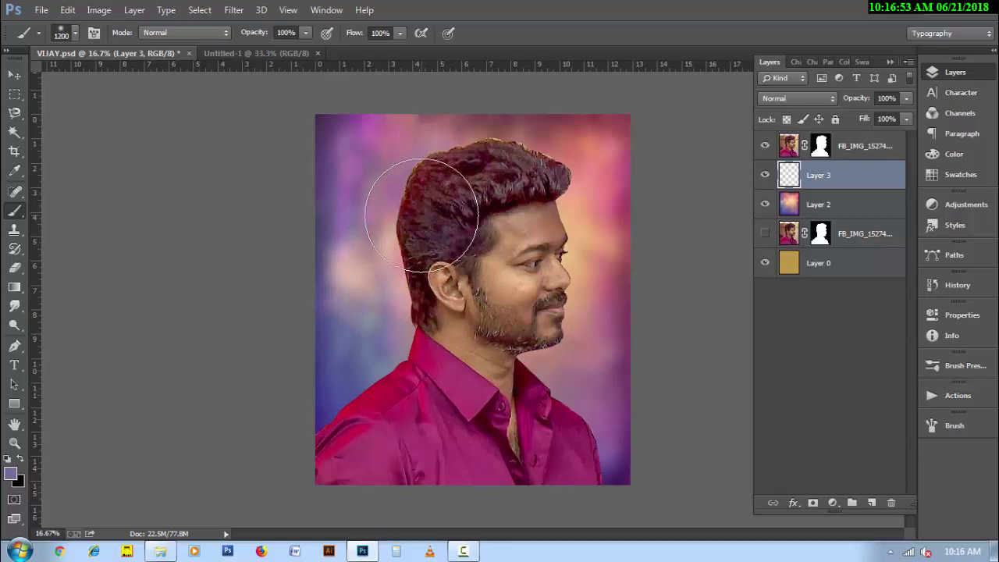
key(bracketleft)
key(bracketleft)
drag(422, 268, 419, 386)
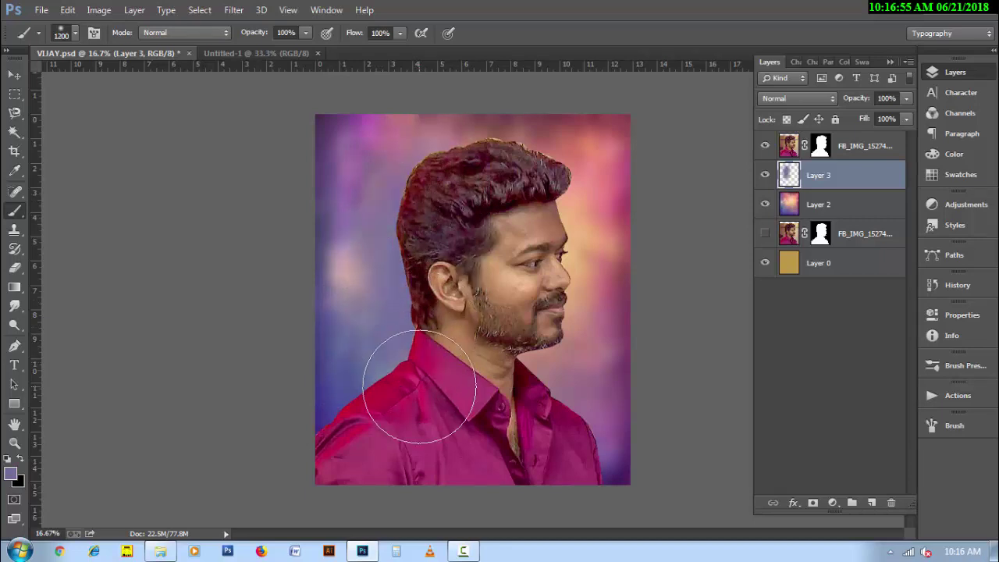
alt+click(516, 388)
mouse_move(424, 189)
mouse_down()
mouse_move(408, 357)
mouse_move(384, 390)
mouse_move(421, 404)
mouse_up()
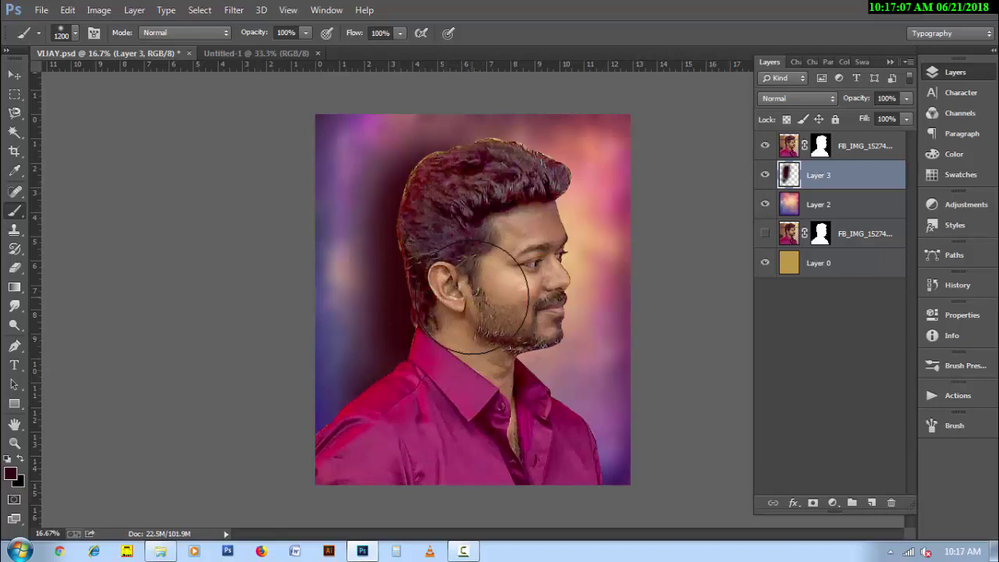
- Apply the portrait layer's mask permanently
click(851, 153)
right_click(819, 149)
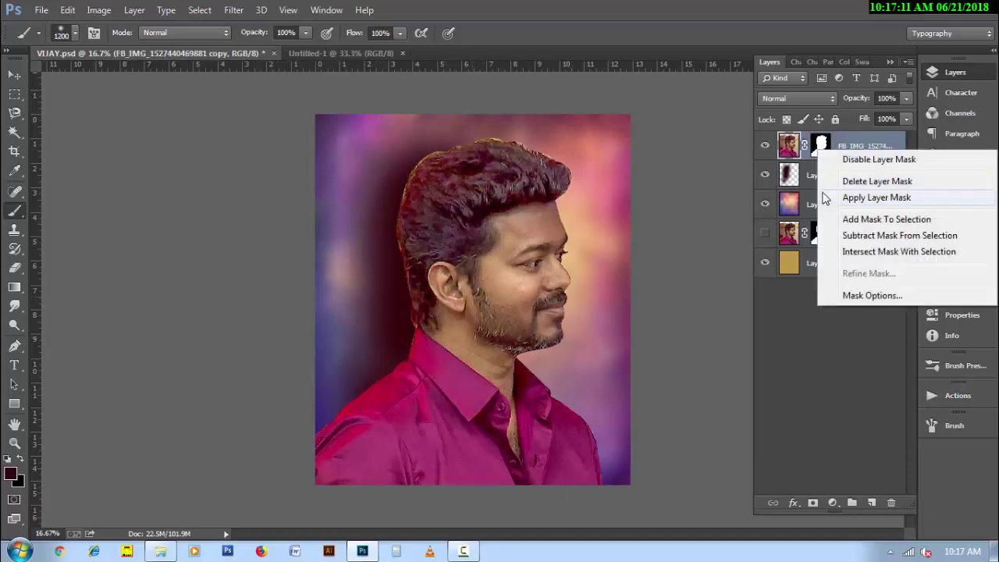
click(833, 199)
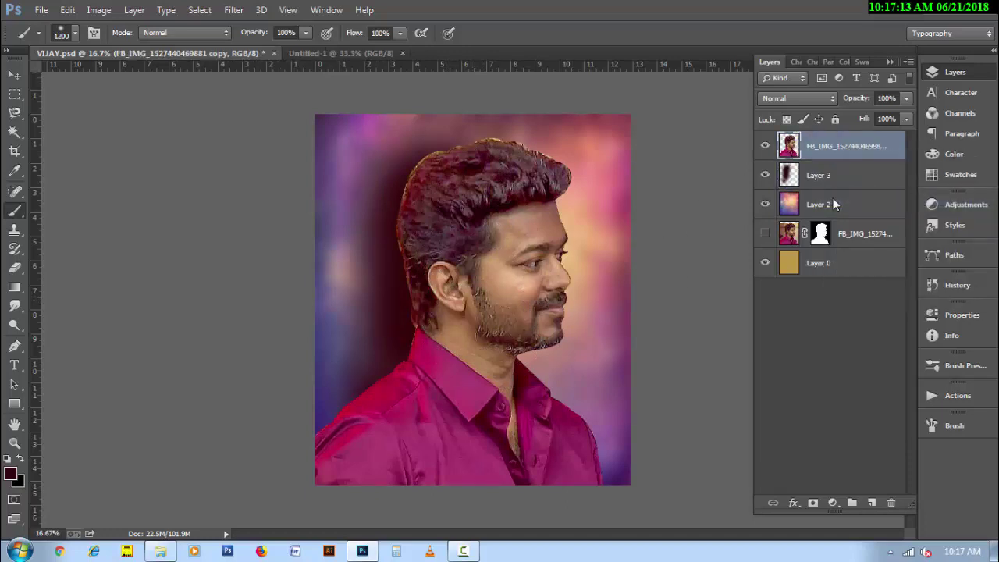
- Paint a peach rim light along the hair on new Layer 4, clipped to the portrait, with a Color Overlay
click(872, 502)
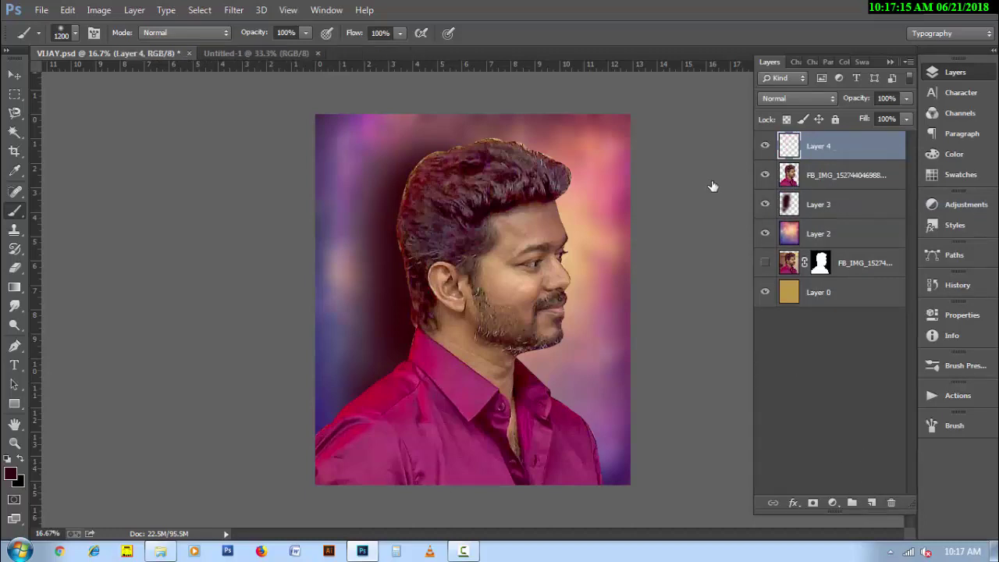
alt+click(574, 235)
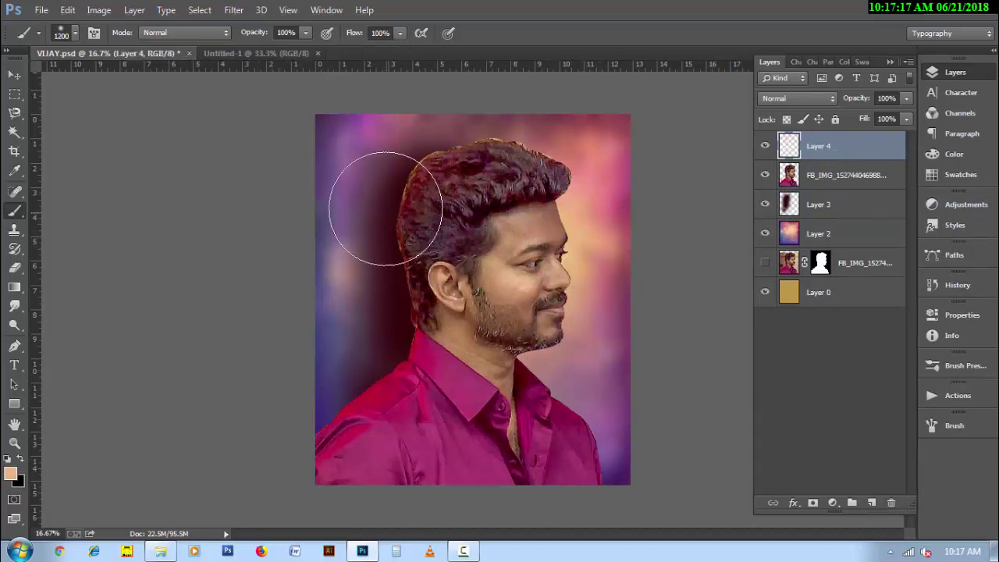
key(bracketleft)
key(bracketleft)
key(bracketleft)
key(bracketleft)
key(bracketleft)
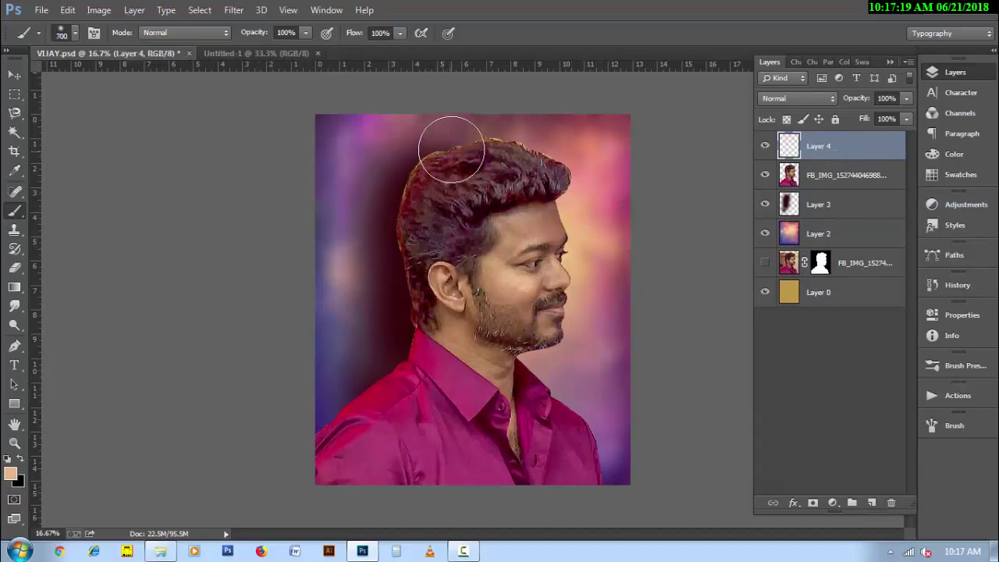
key(bracketleft)
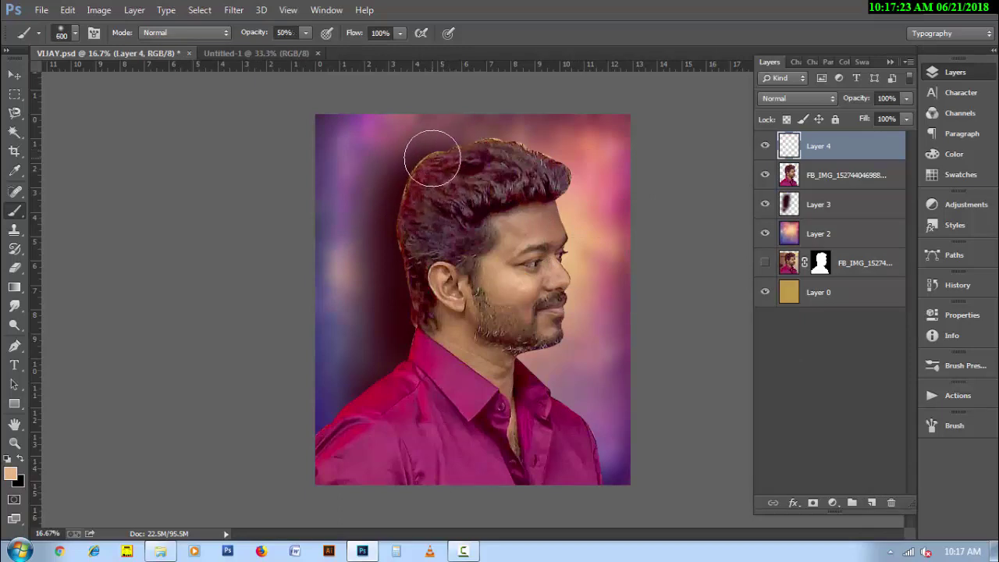
drag(432, 158, 367, 380)
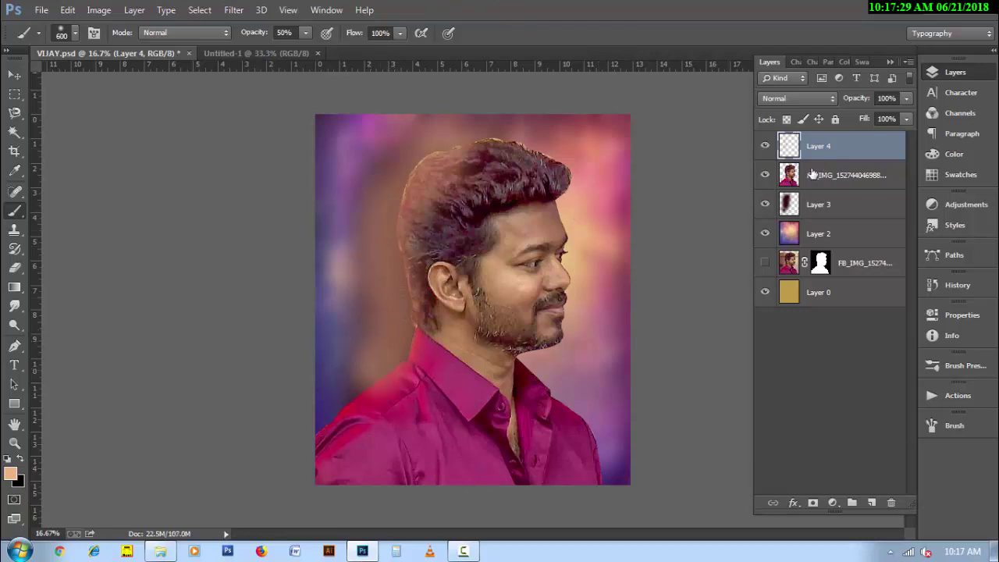
alt+click(812, 158)
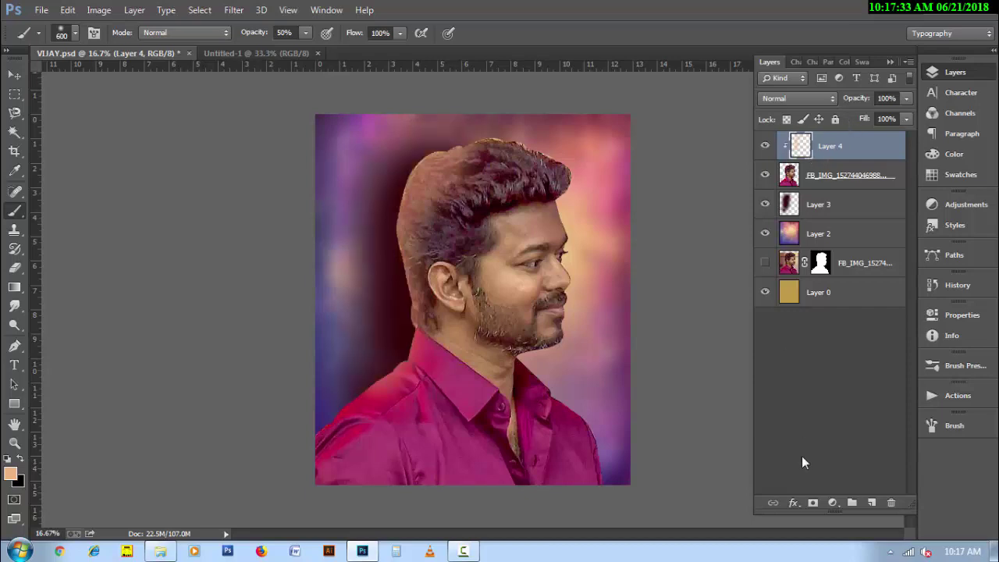
click(793, 503)
click(810, 429)
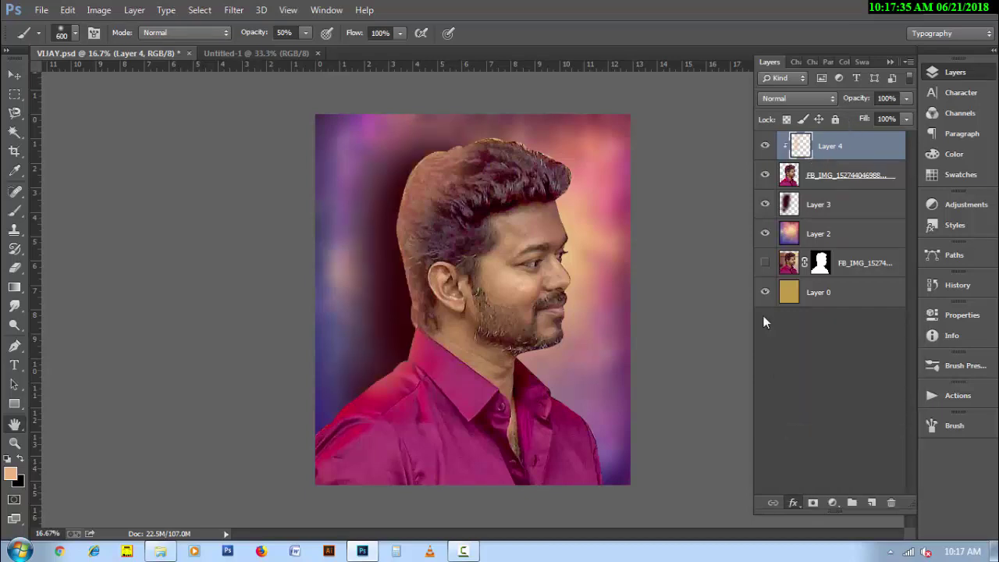
- Set Layer 4's Color Overlay colour to yellow f6ff00, turning the hair rim light yellow
click(874, 276)
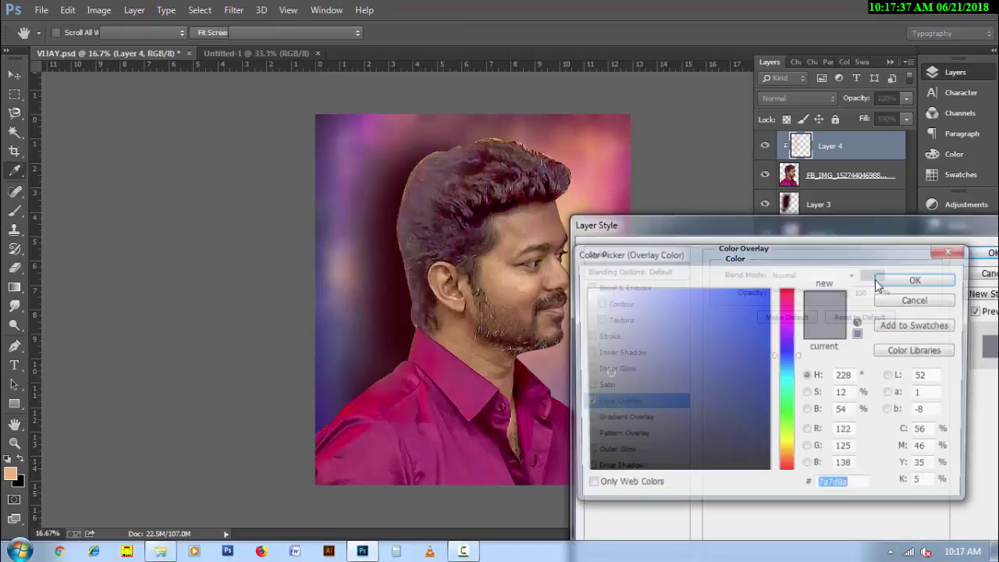
click(788, 380)
drag(750, 304, 785, 277)
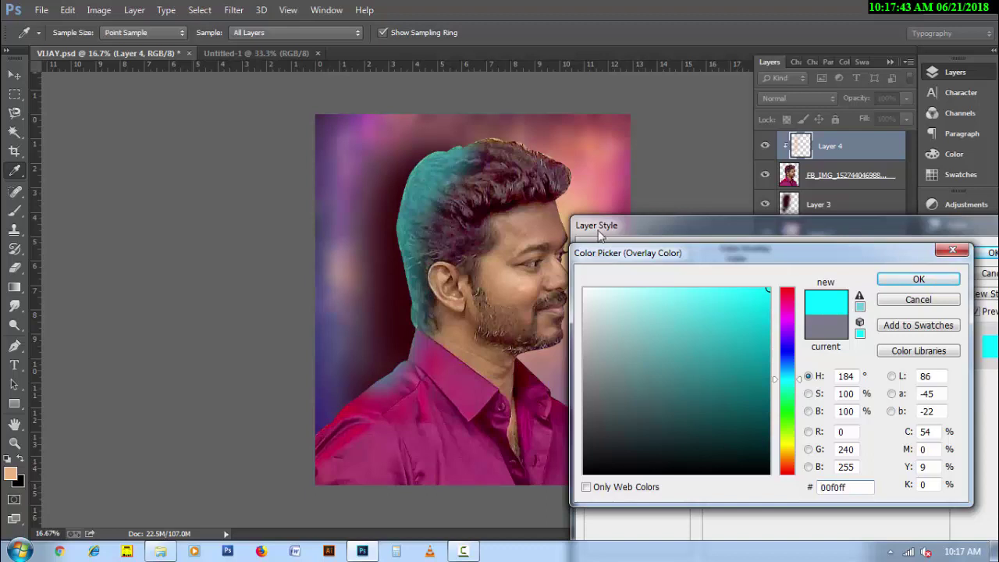
click(787, 443)
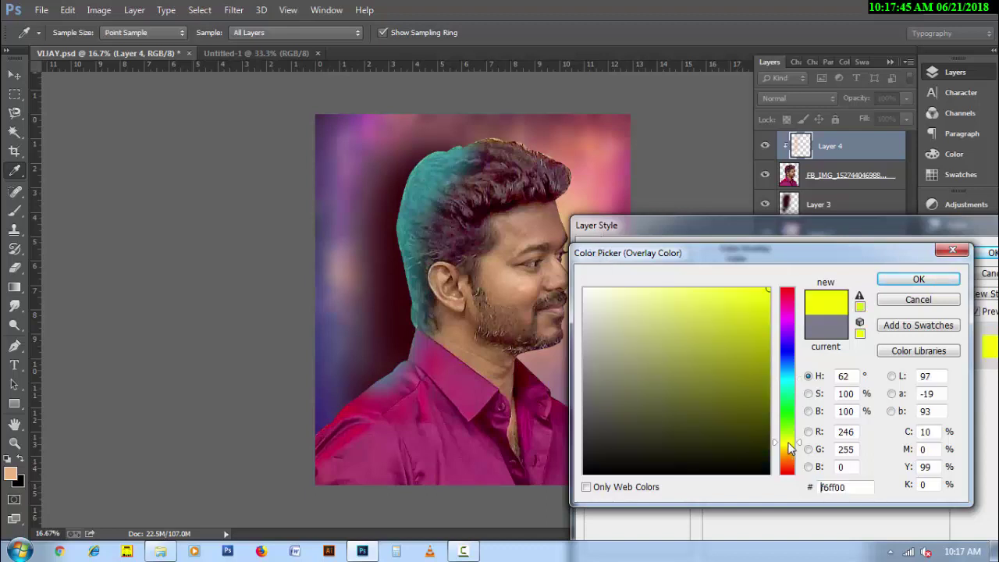
click(918, 279)
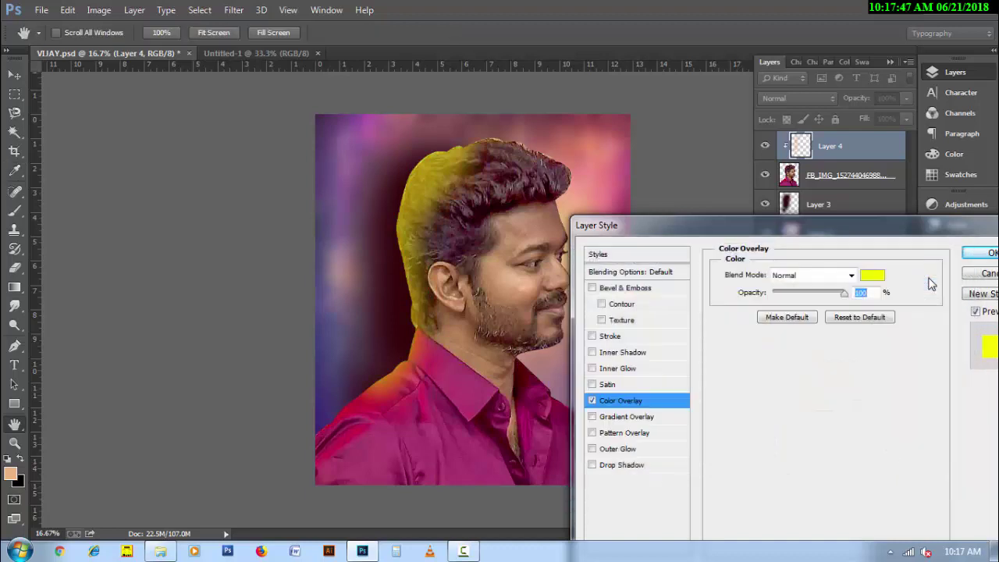
click(981, 256)
- Extend the rim glow onto the left shoulder, erase excess from the hair top, and save
key(b)
drag(355, 388, 374, 397)
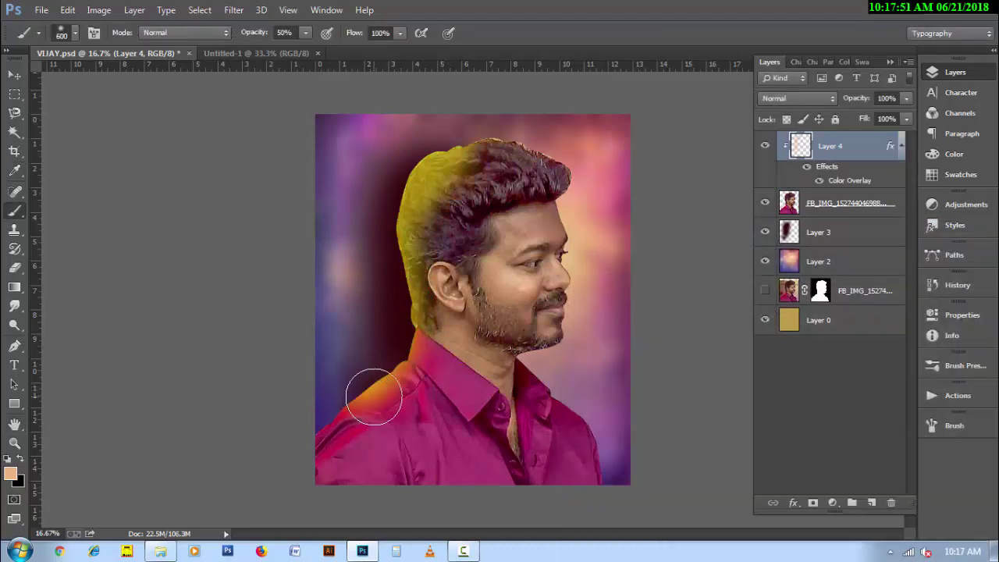
key(e)
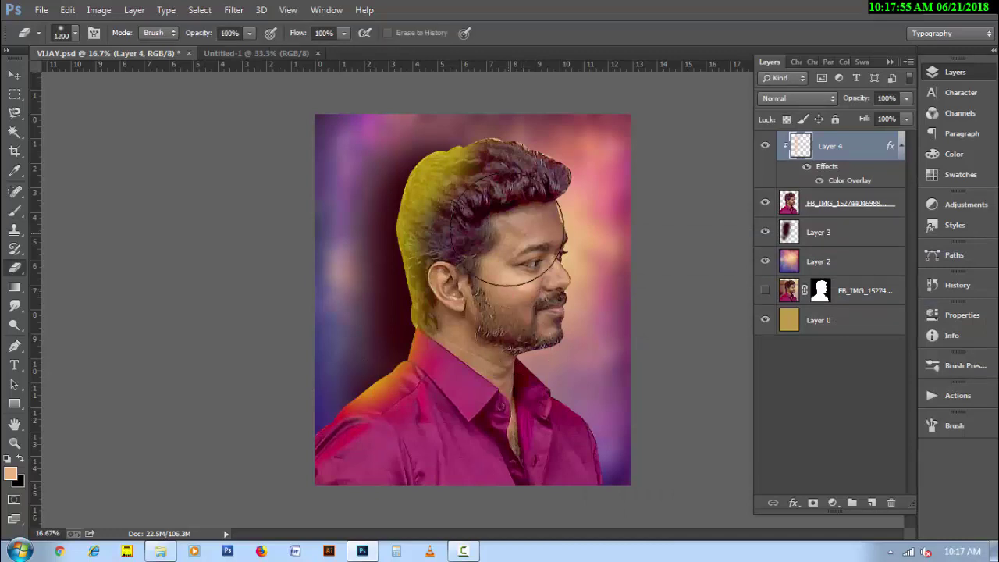
key(bracketright)
key(bracketright)
key(bracketright)
click(489, 207)
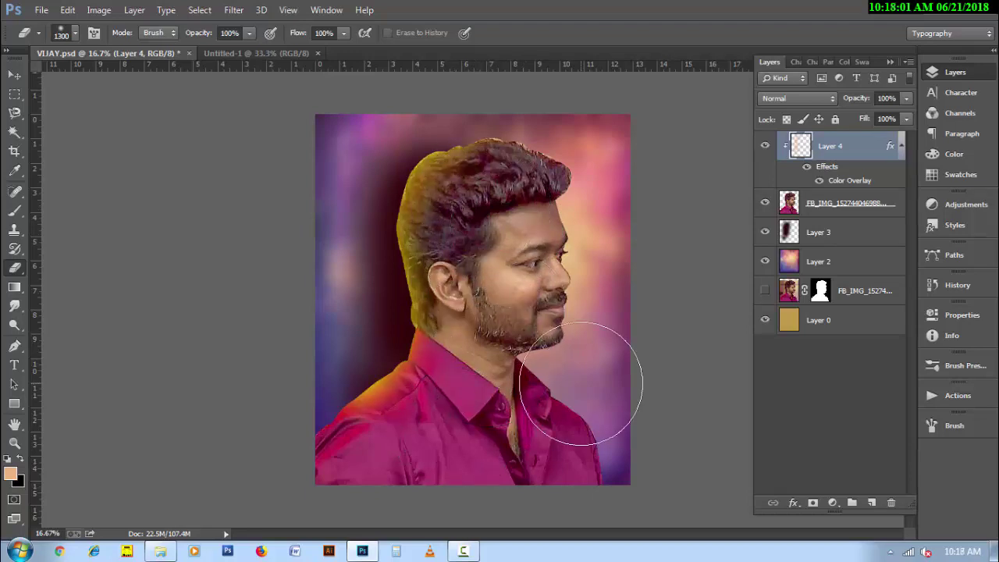
key(h)
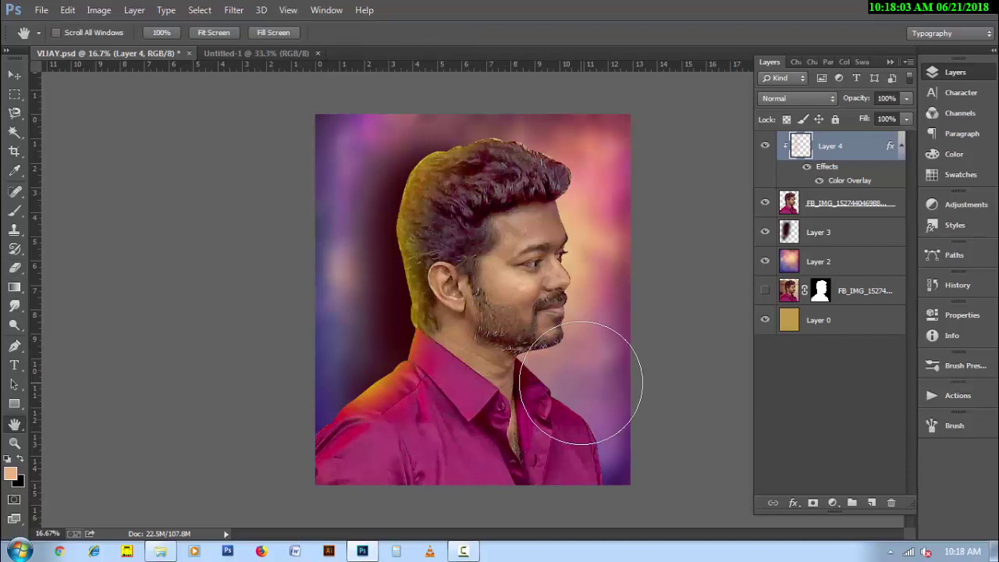
key(ctrl+s)
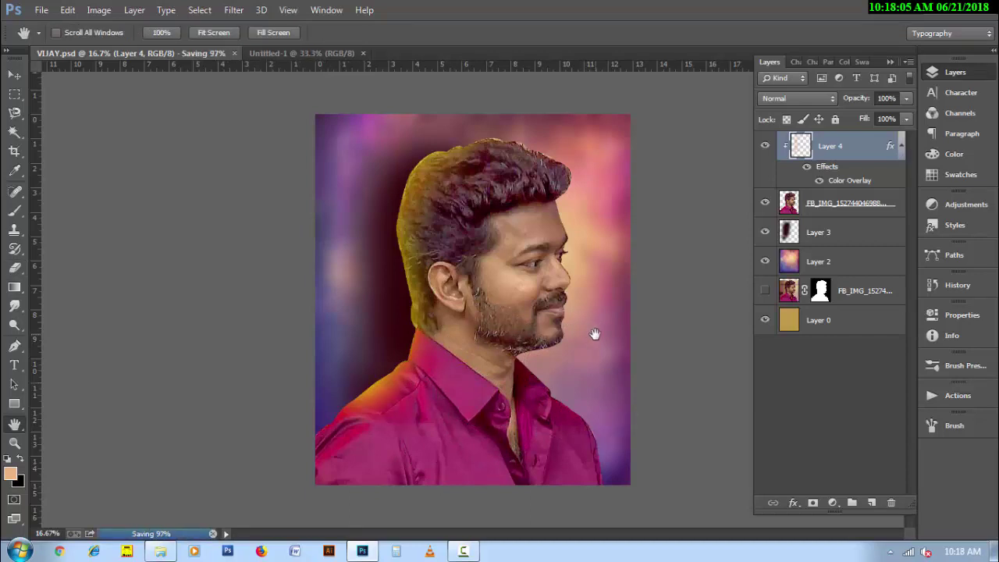
- Rasterize Layer 4's overlay style and lower its fill to 56%
click(901, 149)
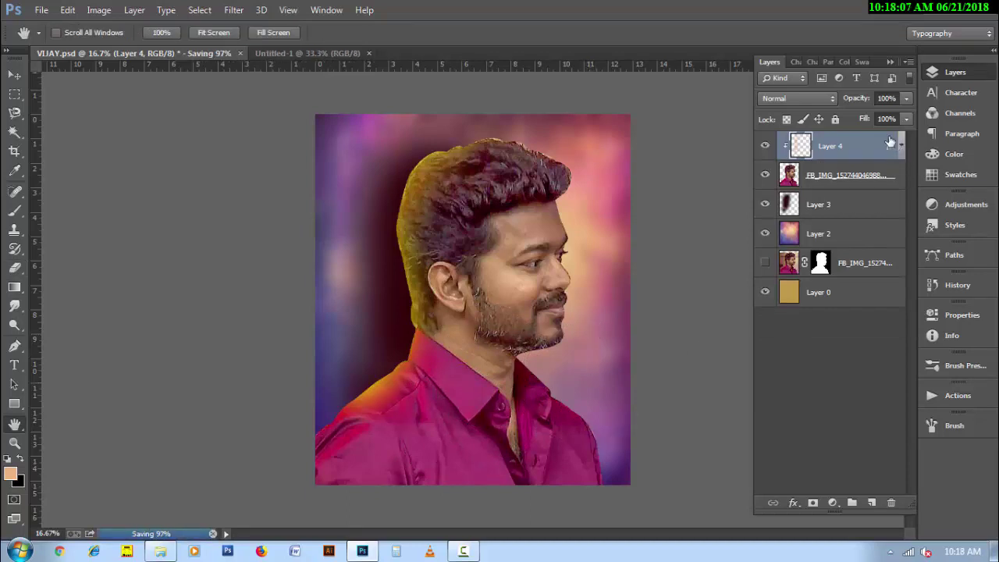
drag(859, 124, 840, 125)
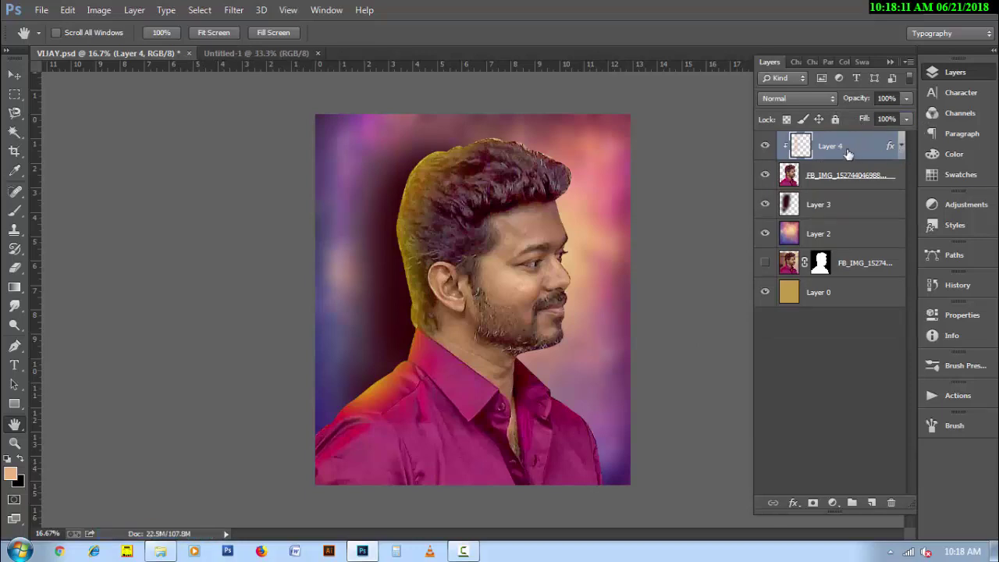
right_click(848, 147)
click(660, 220)
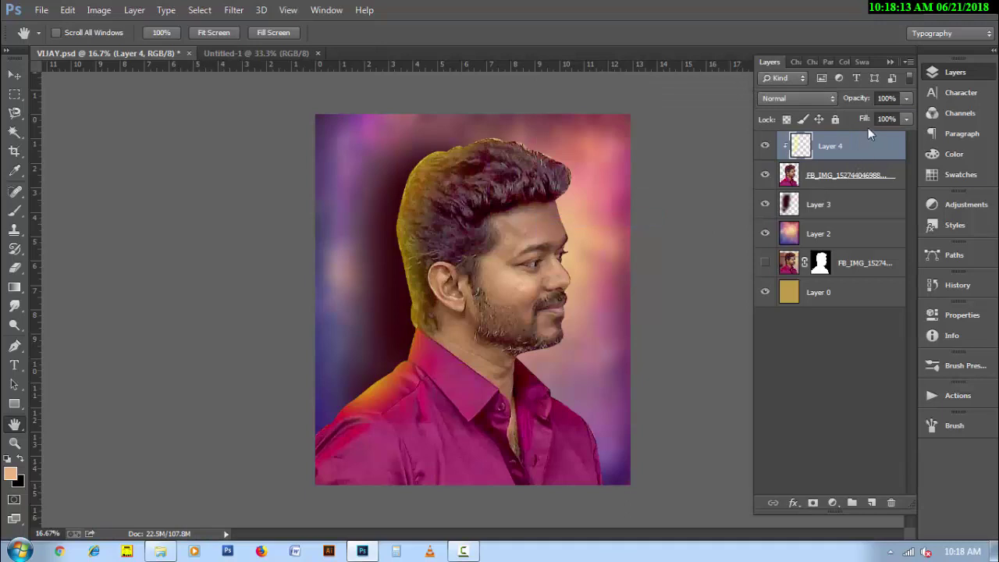
drag(862, 121, 830, 125)
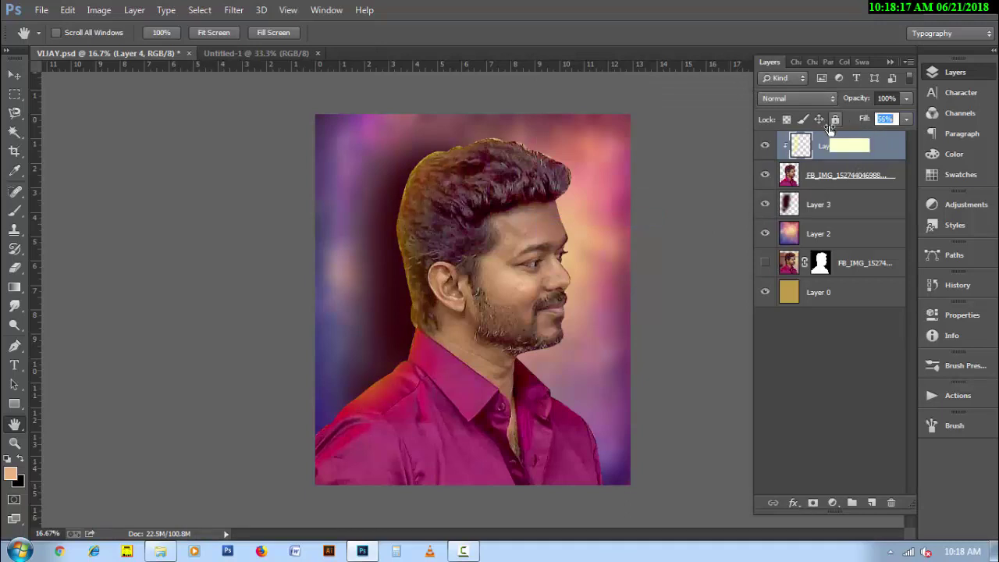
key(Return)
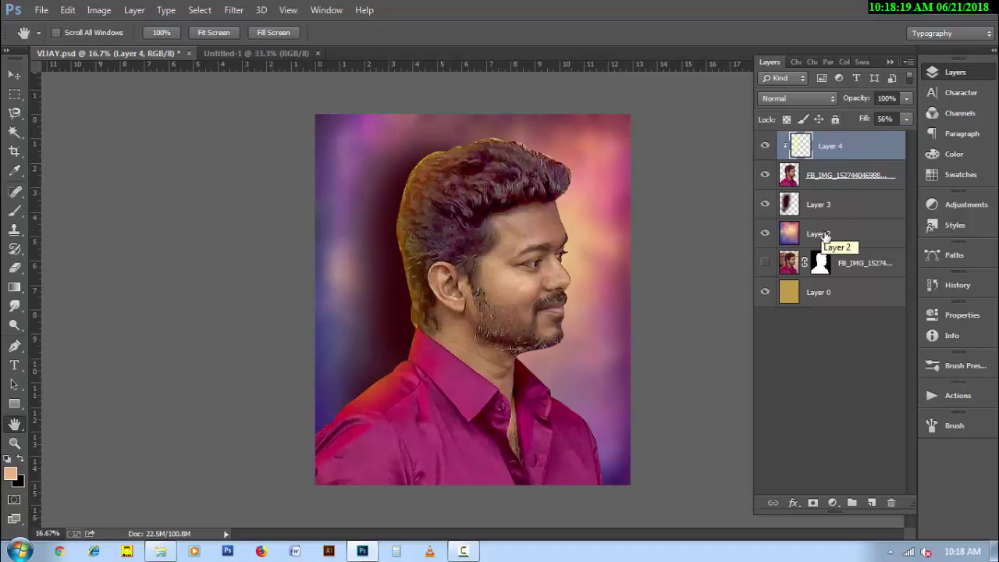
click(825, 236)
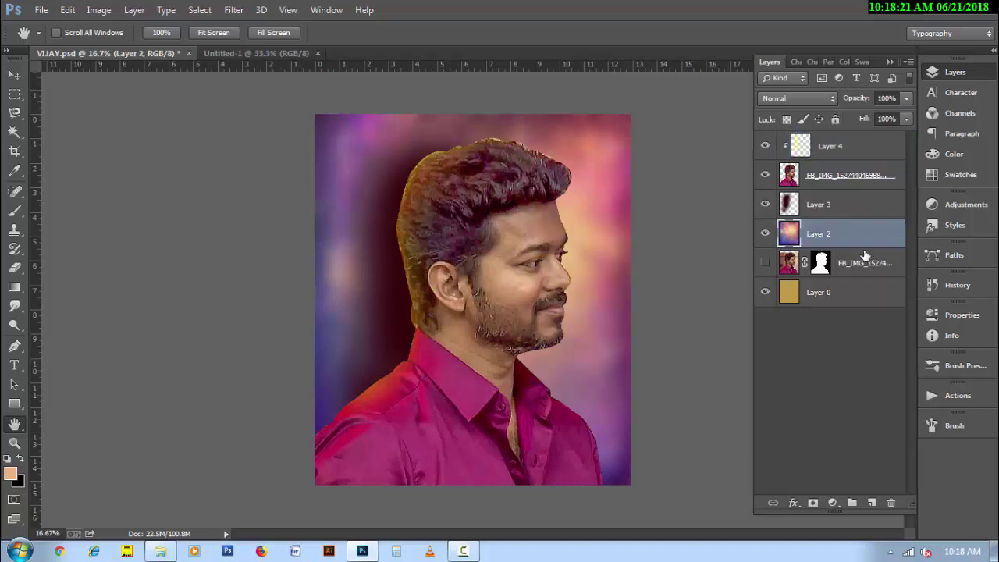
- Add Layer 5 above Layer 3 and paint a large soft peach glow over the neck and chin
click(858, 213)
click(872, 503)
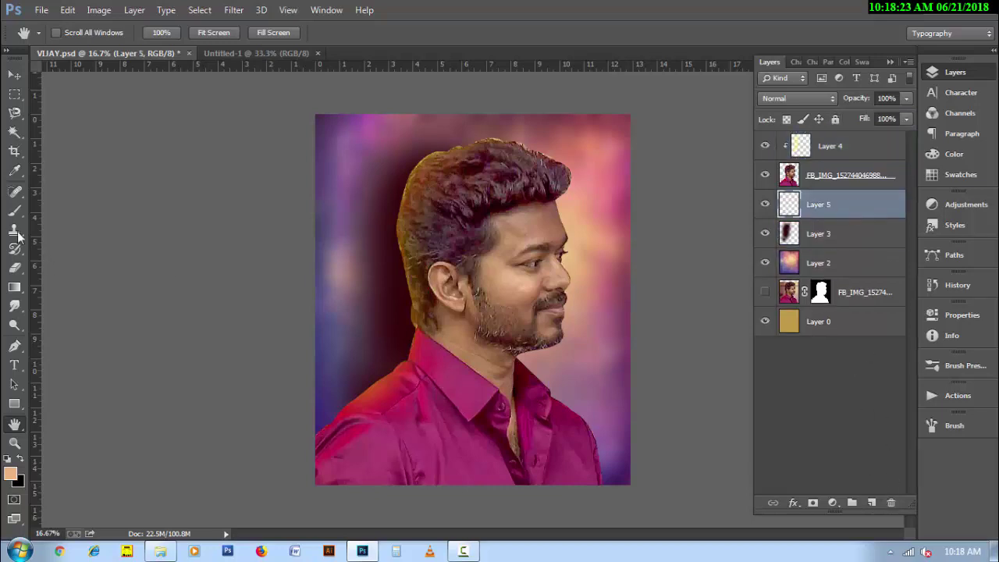
key(b)
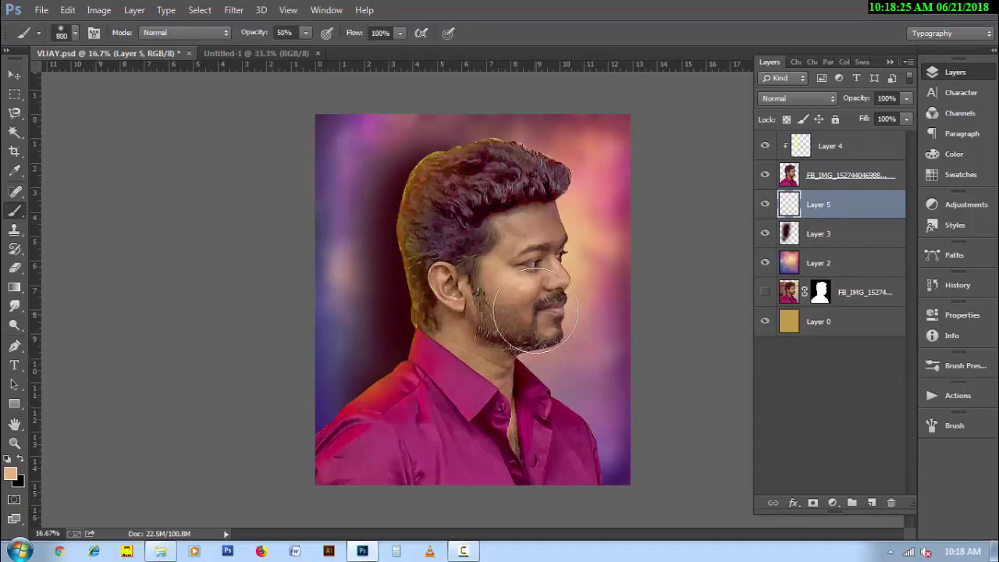
key(bracketright)
key(bracketright)
key(bracketright)
key(bracketright)
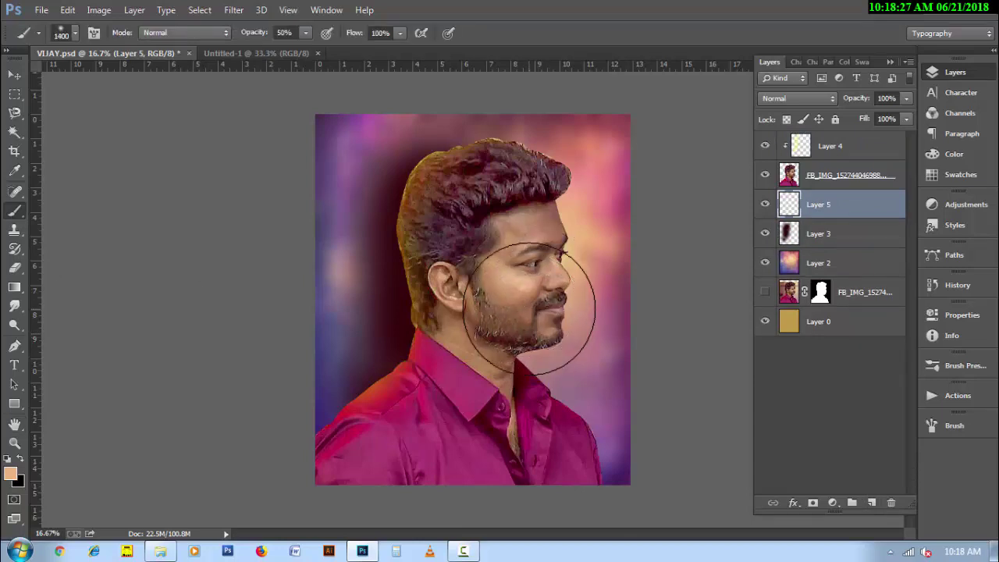
drag(529, 322, 529, 334)
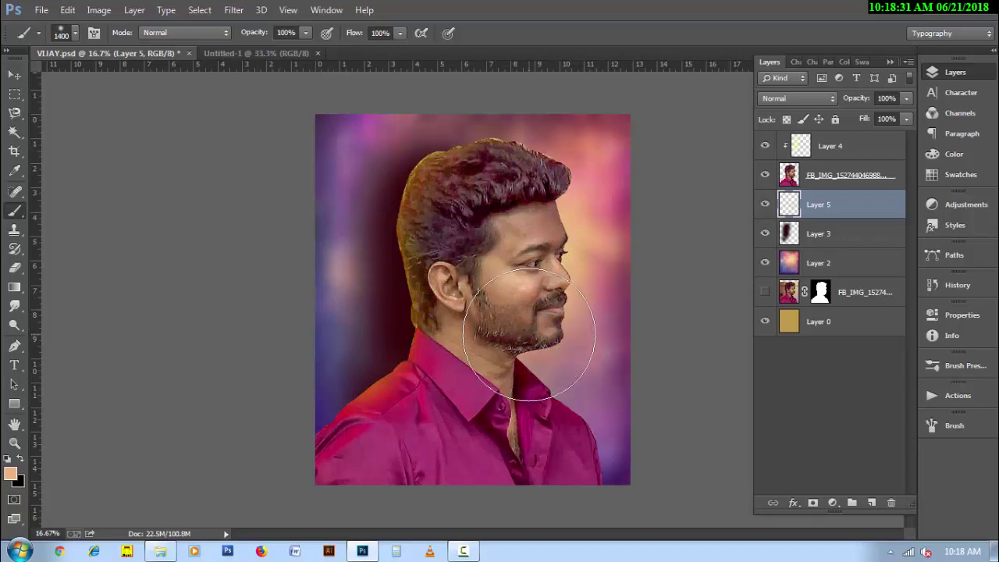
drag(529, 334, 556, 340)
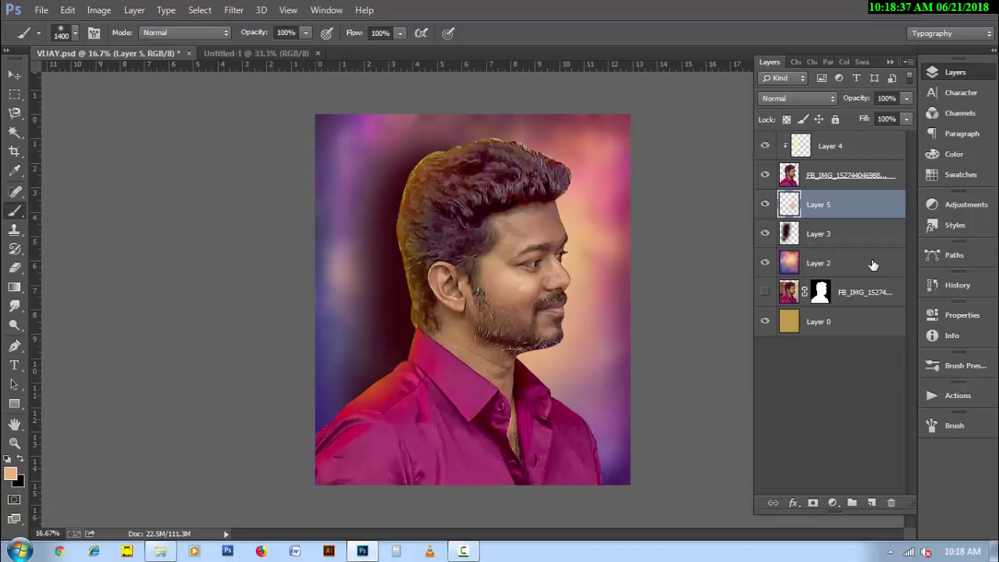
click(828, 178)
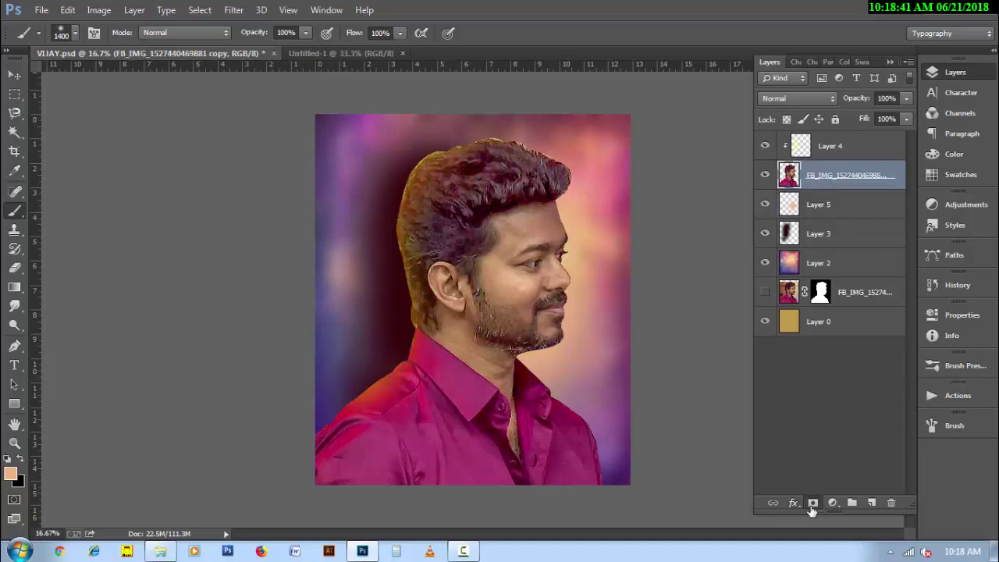
- Add a layer mask to the FB_IMG copy layer and choose the cloudy 3383 brush at 1700 px
click(813, 503)
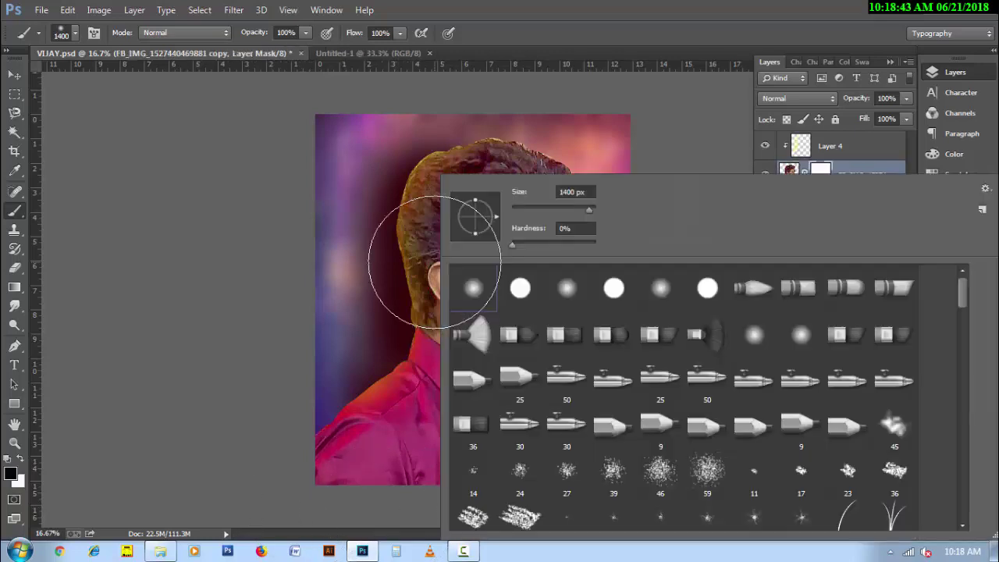
right_click(437, 263)
scroll(540, 523, down, 1)
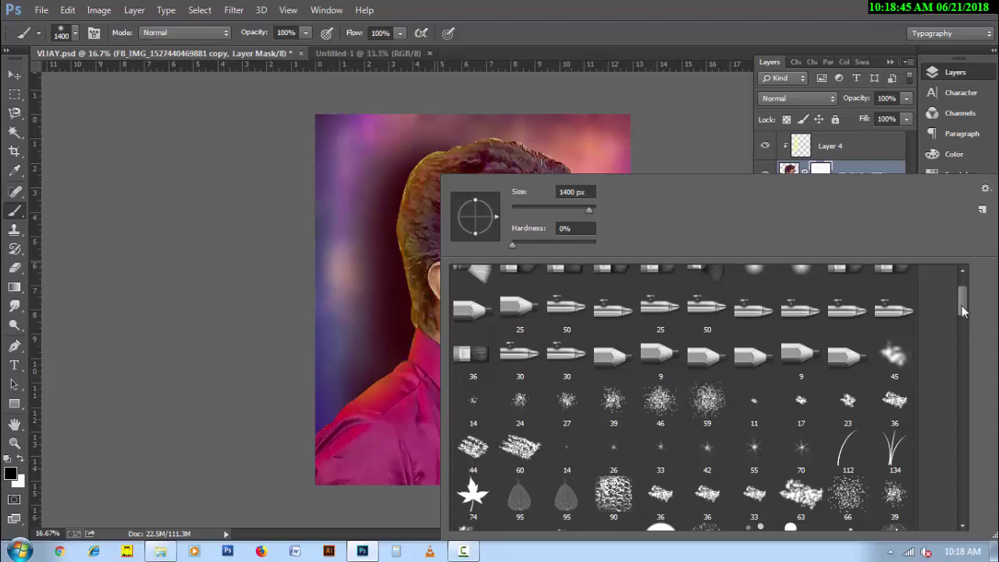
drag(966, 306, 965, 406)
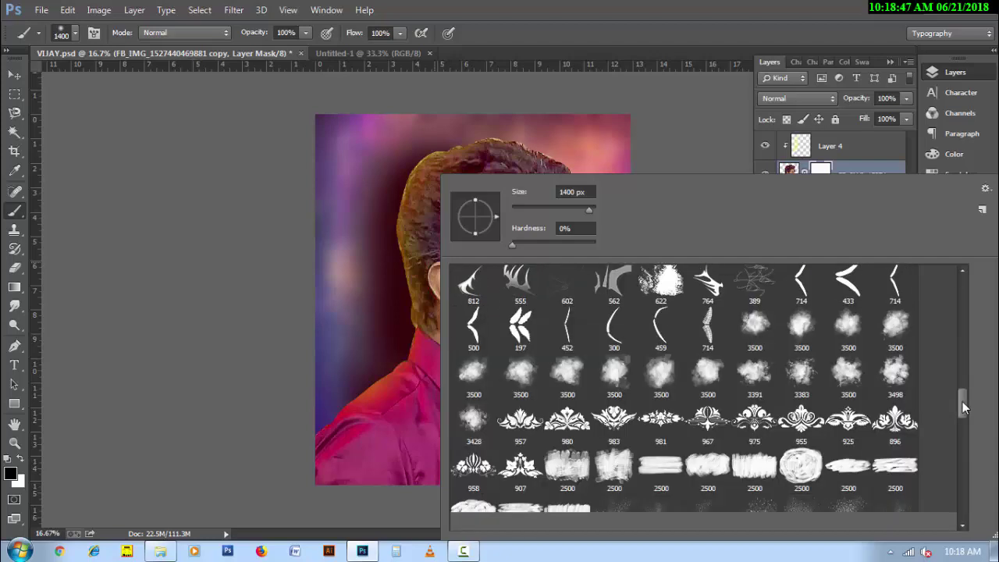
click(803, 329)
key(Return)
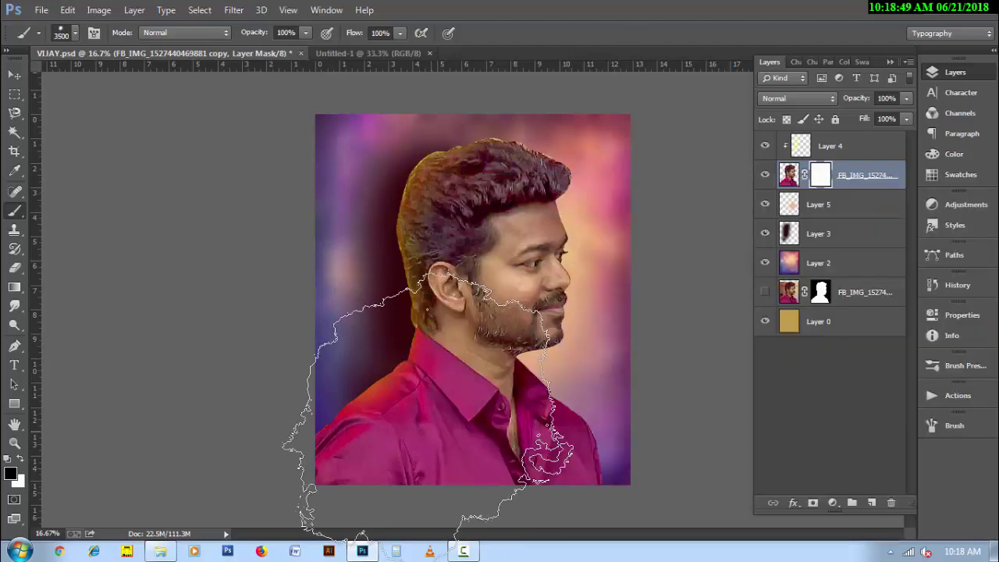
key(bracketleft)
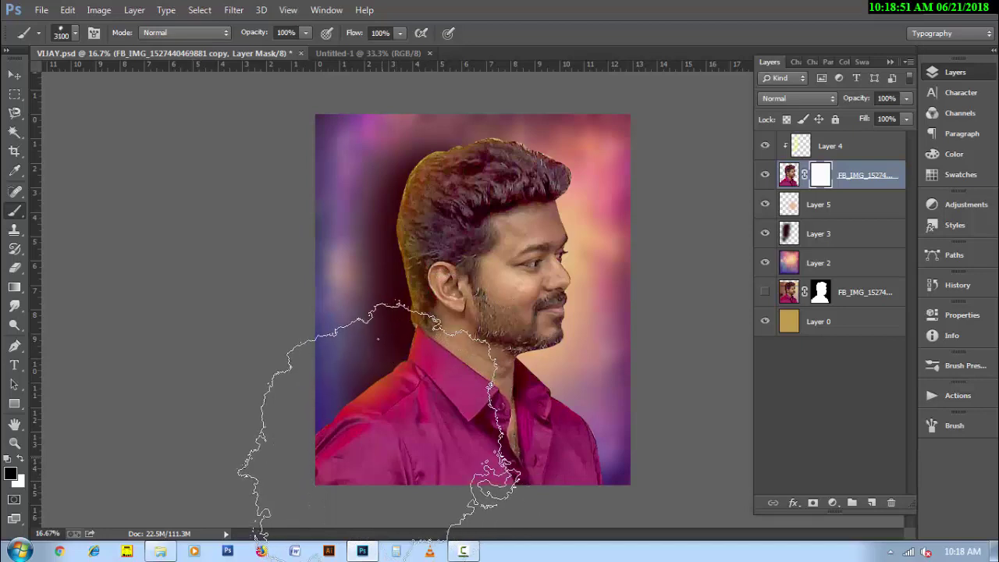
key(bracketleft)
key(bracketleft)
key(bracketleft)
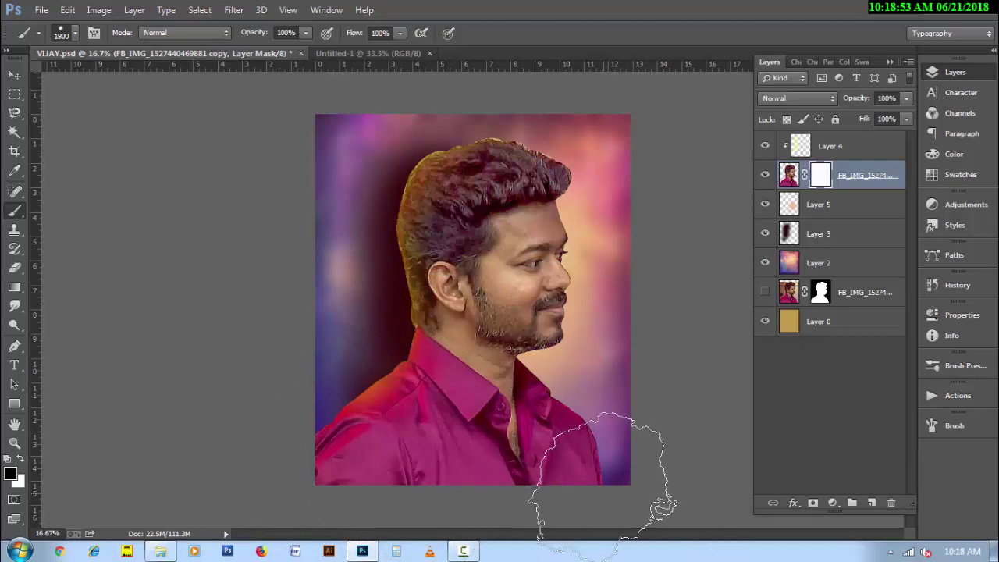
- Mask away the shirt's bottom right, centre and left, then rotate the brush tip to 108°
click(601, 481)
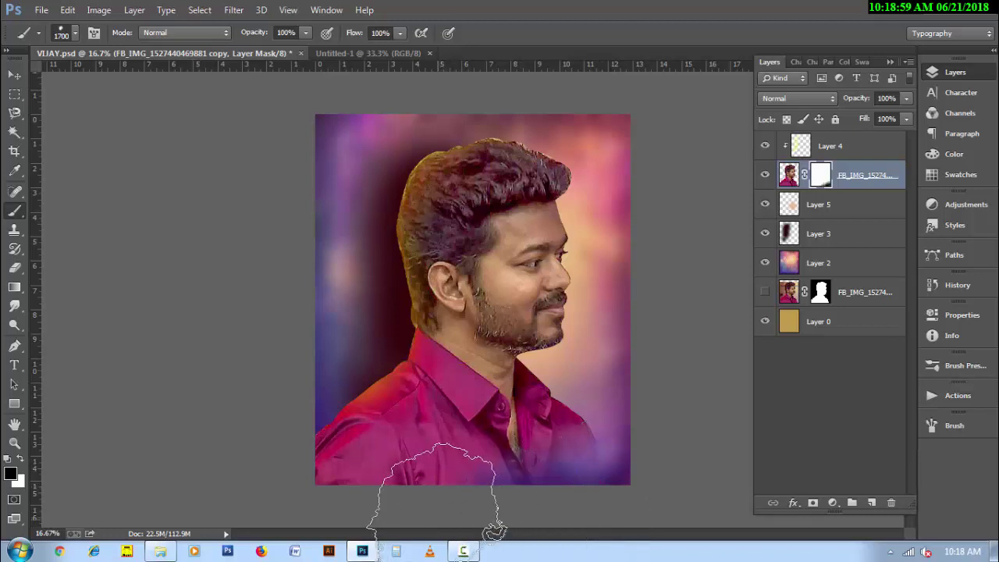
click(438, 490)
click(375, 485)
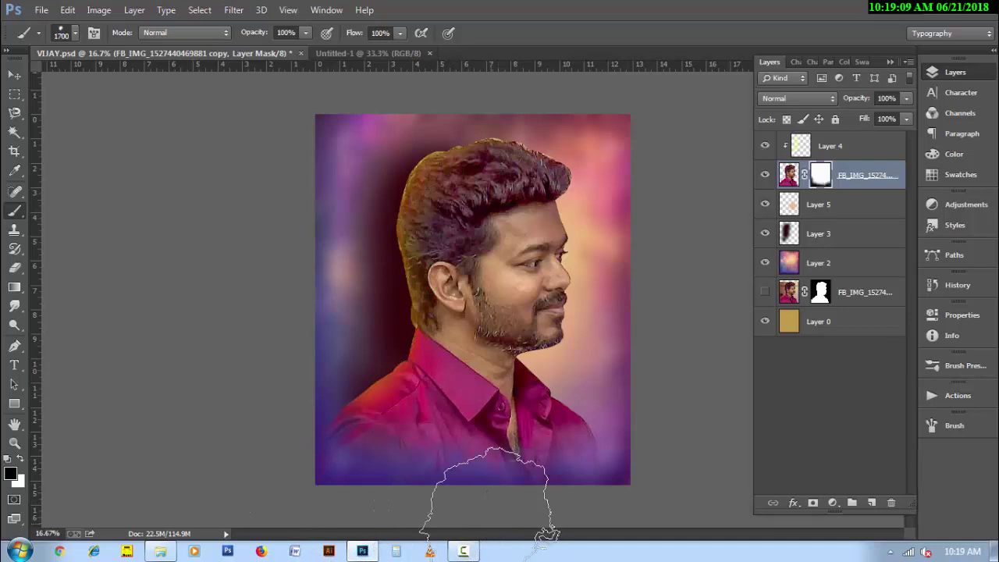
alt+scroll(531, 438, up, 1)
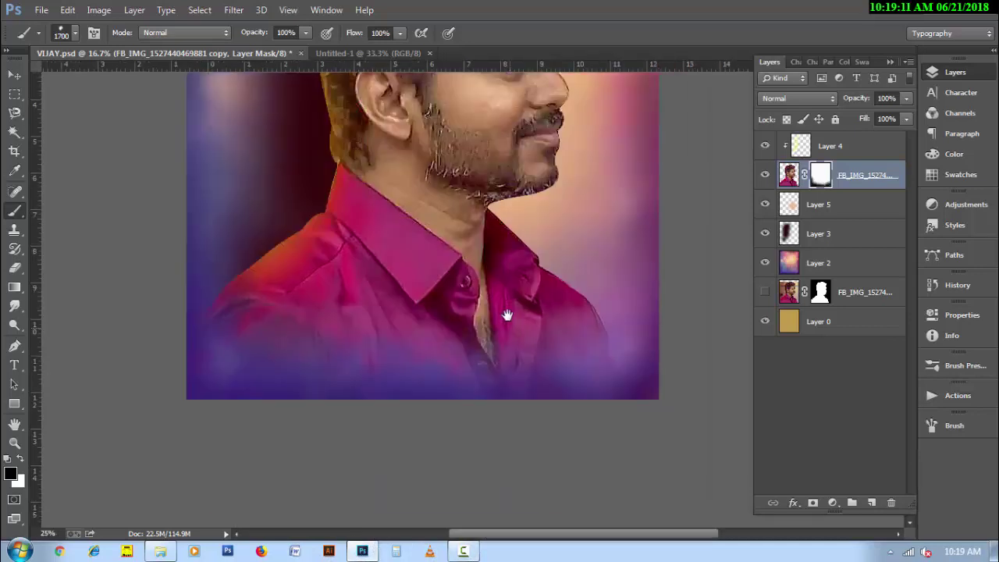
scroll(508, 320, down, 1)
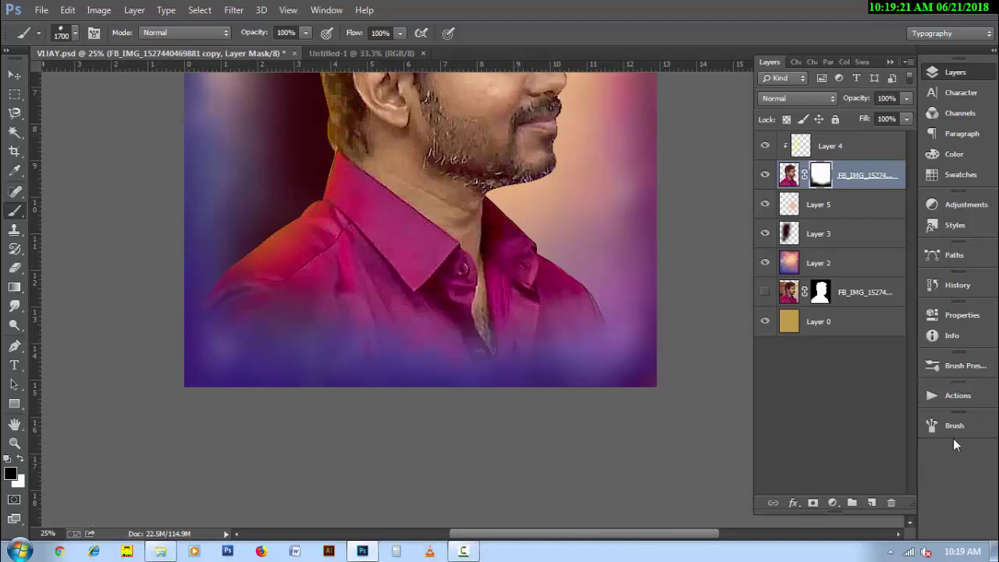
click(954, 426)
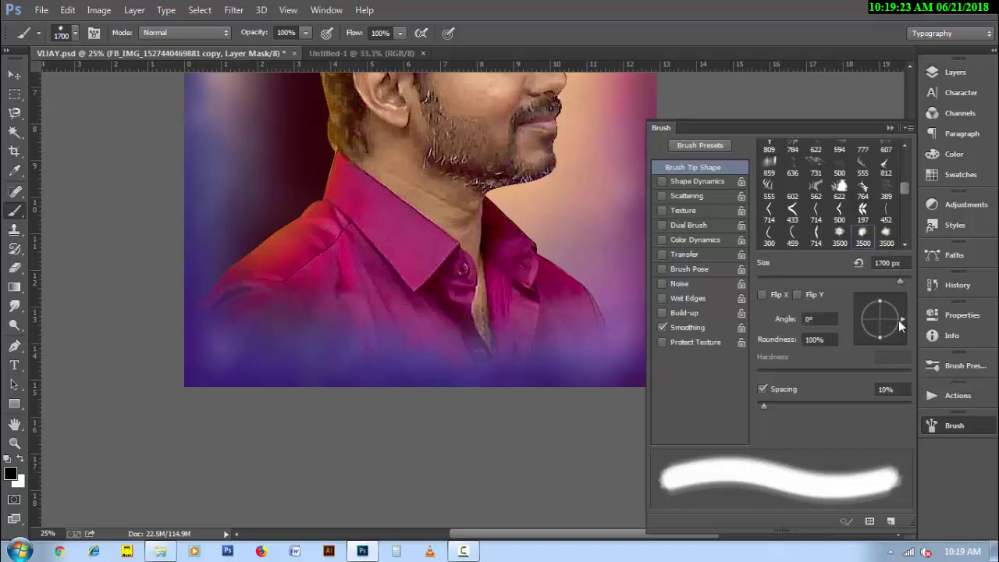
drag(901, 318, 865, 270)
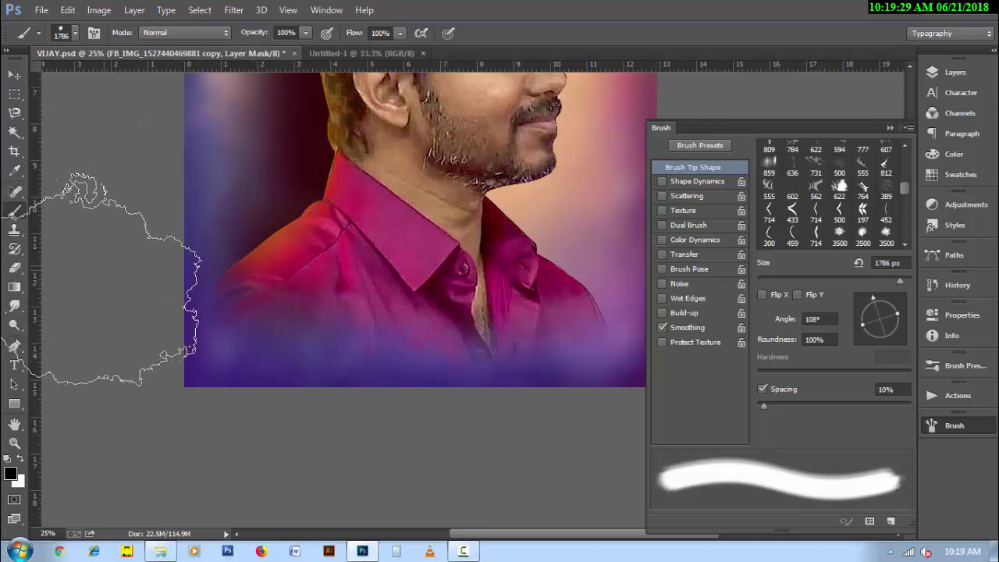
click(949, 426)
- Fit the portrait in the window, save the document, and target the portrait image instead of its mask
key(h)
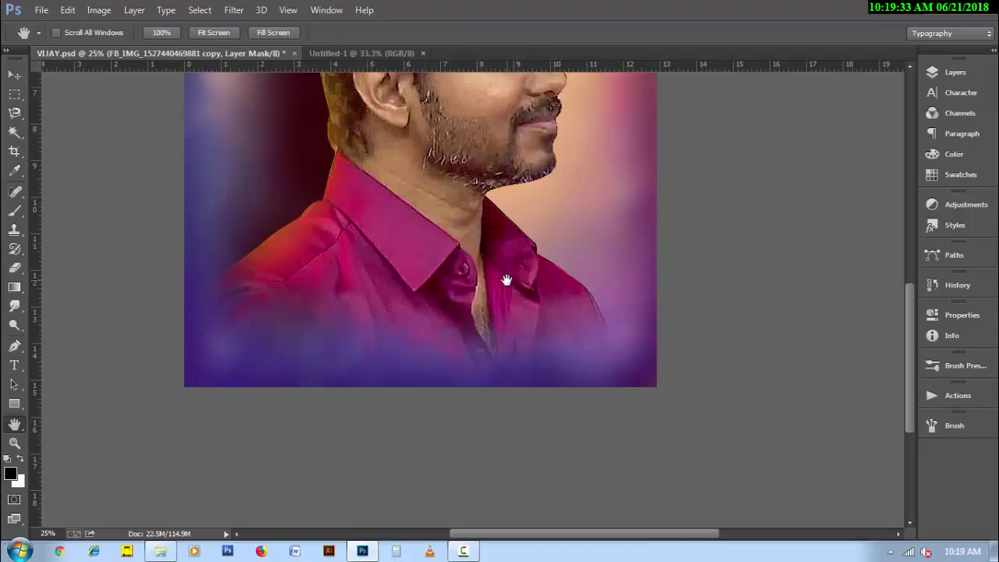
key(ctrl+minus)
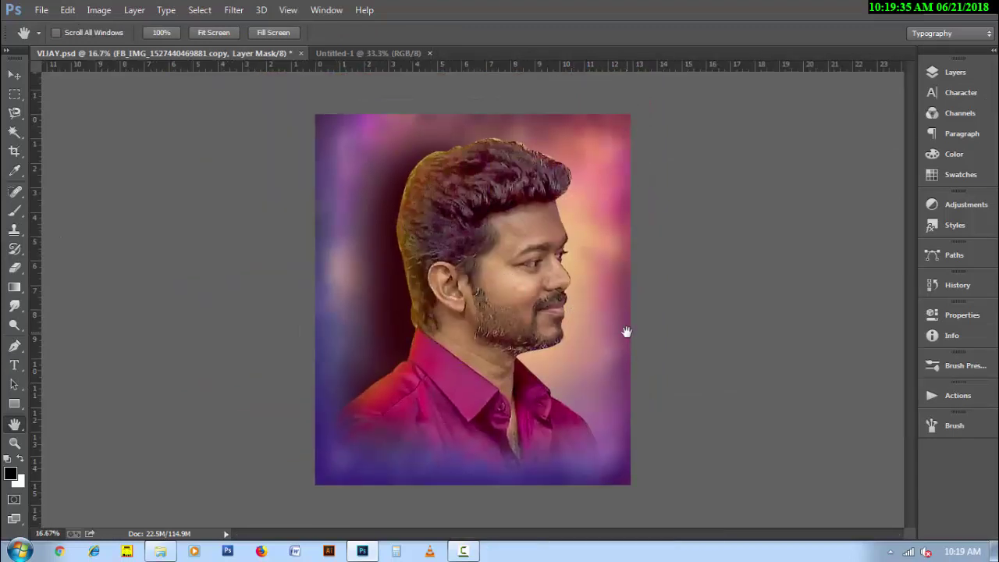
key(ctrl+s)
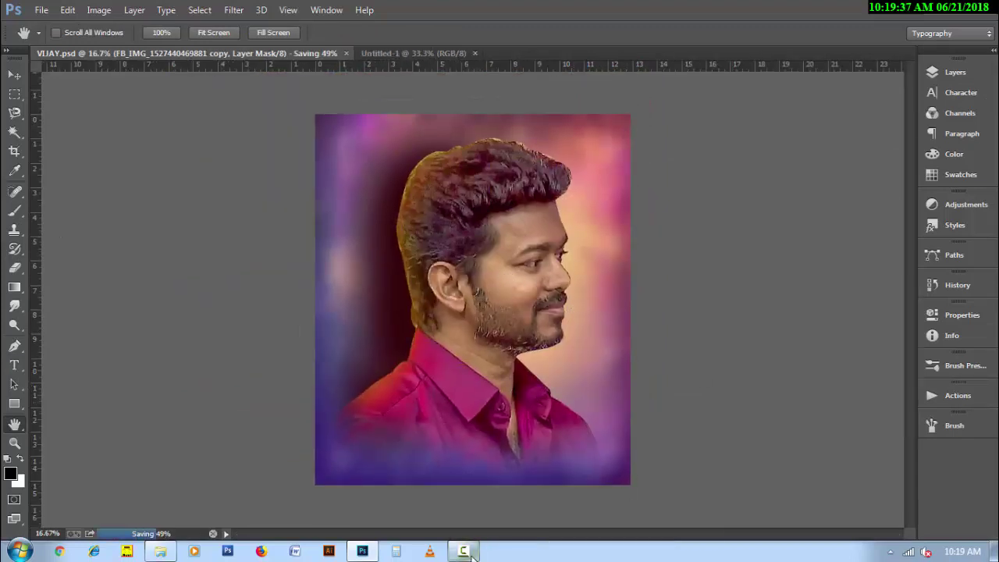
click(463, 551)
click(928, 486)
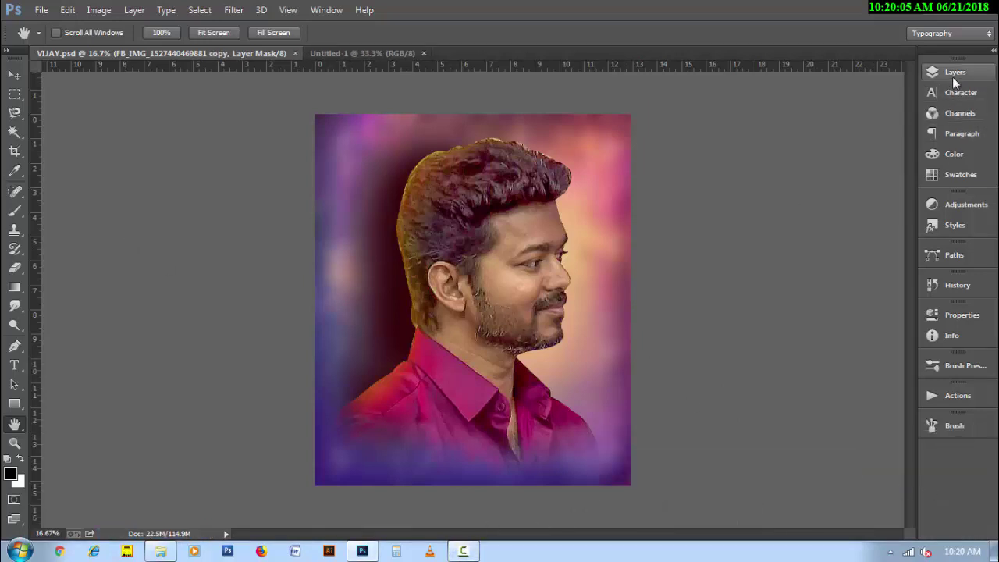
click(952, 75)
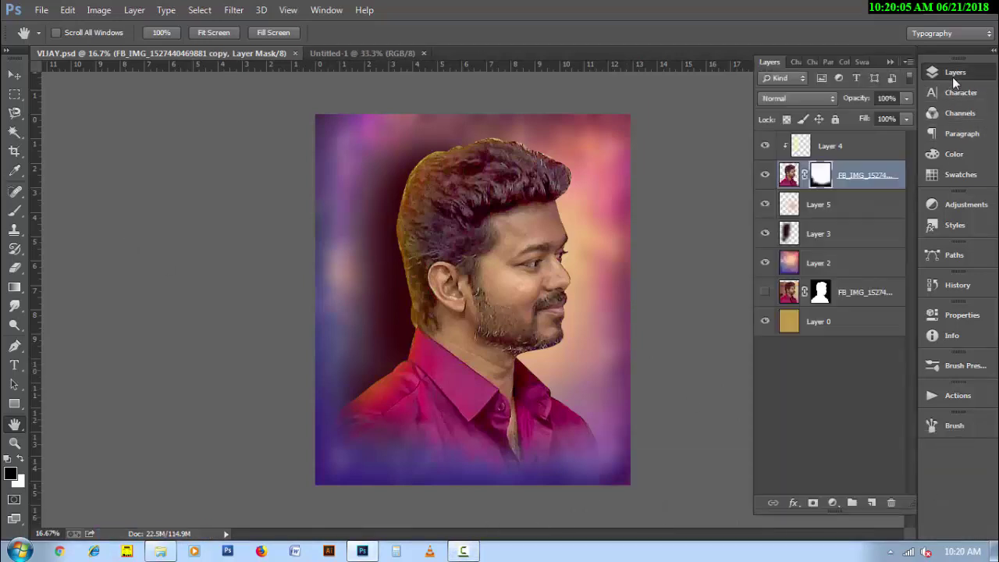
click(790, 175)
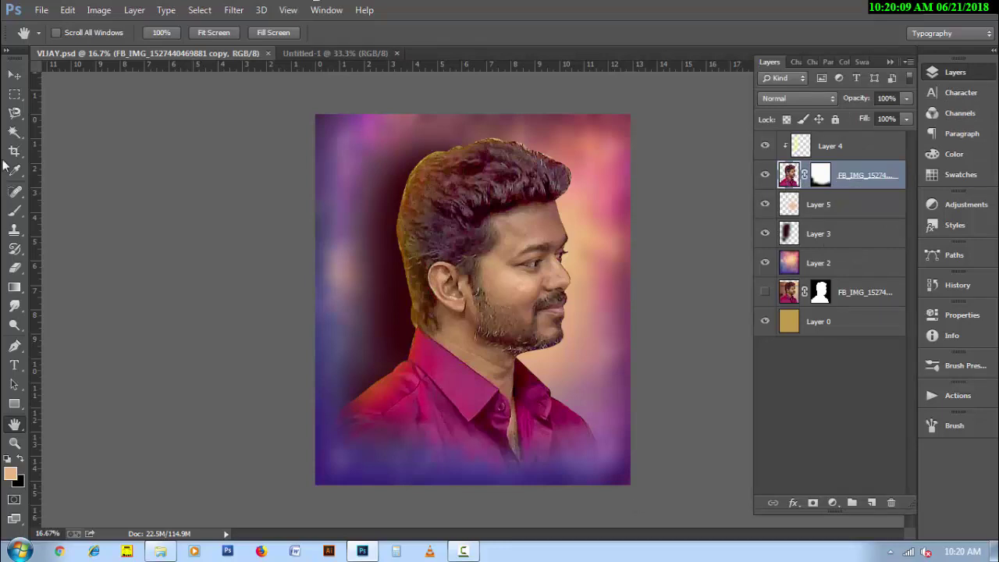
- With the Dodge tool at 40% exposure, centre the face and lighten the ear
click(14, 325)
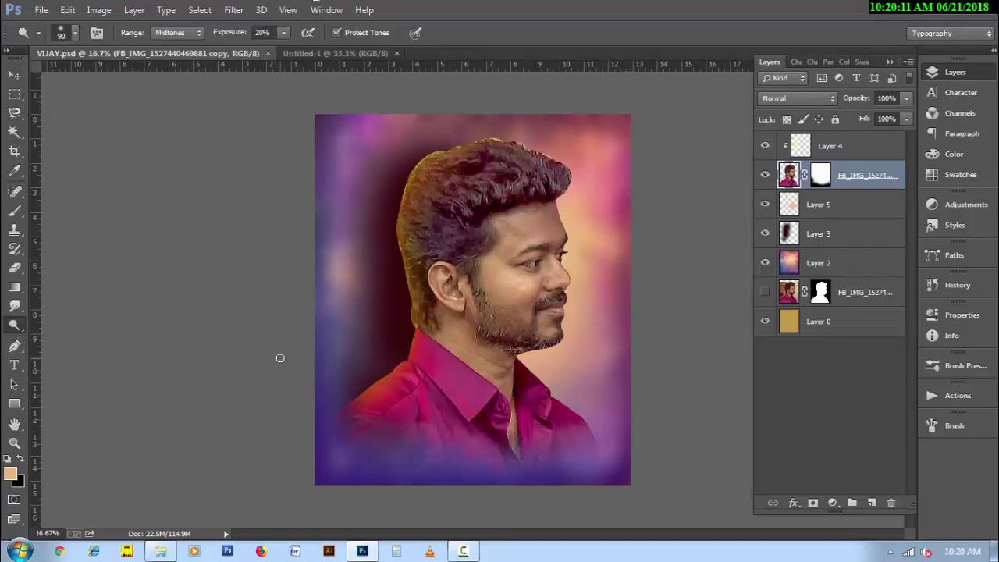
key(4)
scroll(500, 308, up, 1)
scroll(484, 312, up, 1)
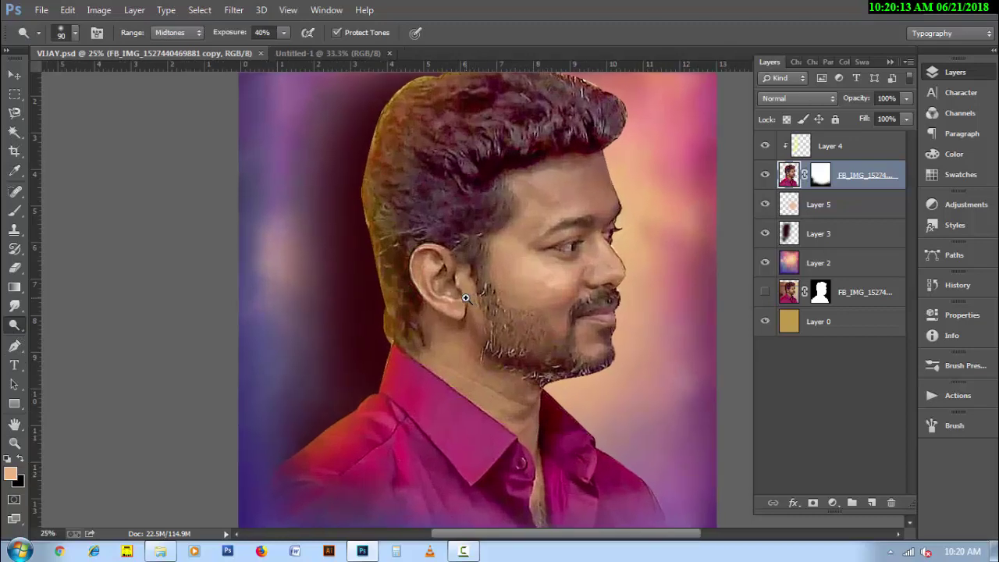
scroll(469, 316, up, 1)
drag(370, 326, 291, 307)
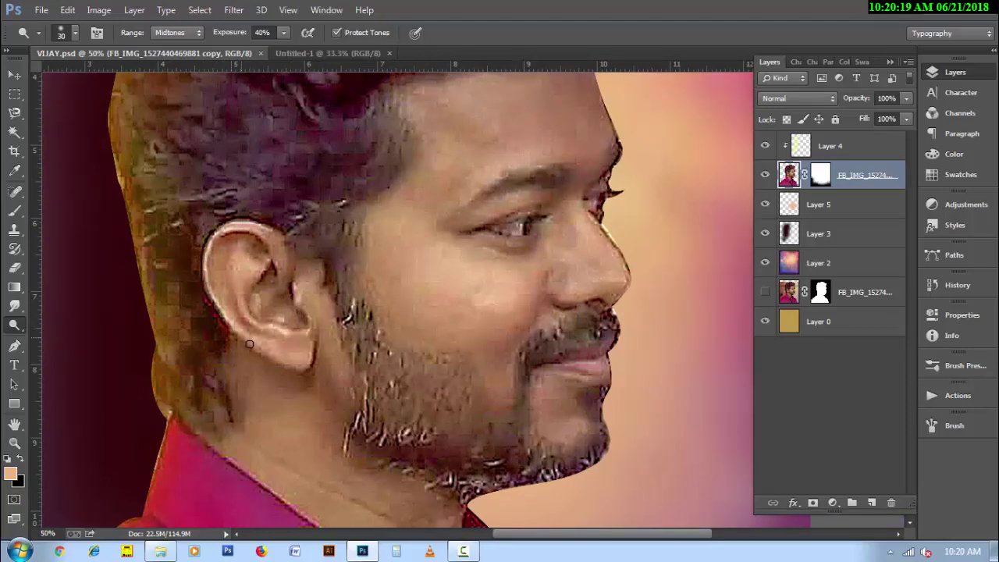
drag(249, 344, 246, 314)
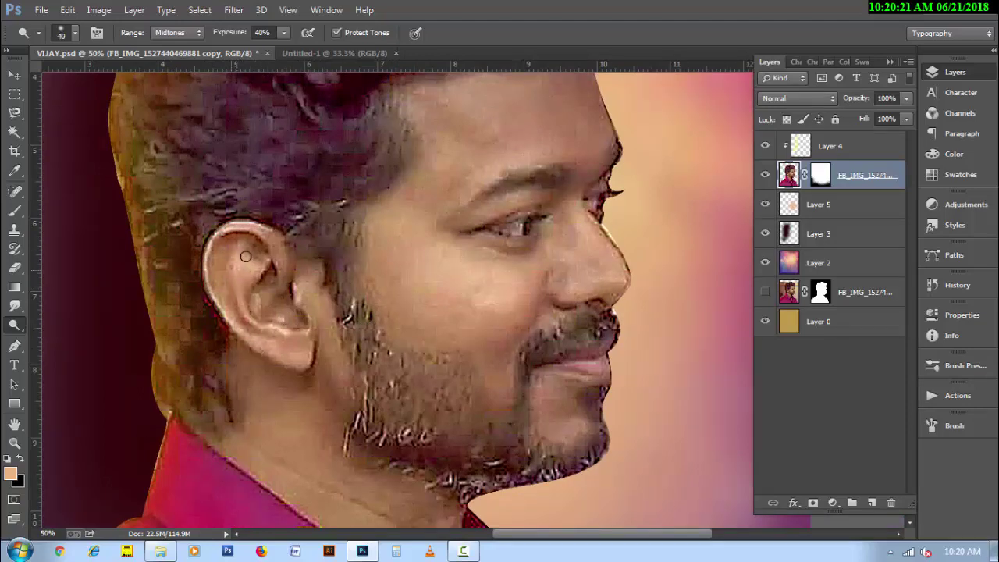
mouse_move(245, 256)
mouse_down()
mouse_move(236, 298)
mouse_move(300, 313)
mouse_up()
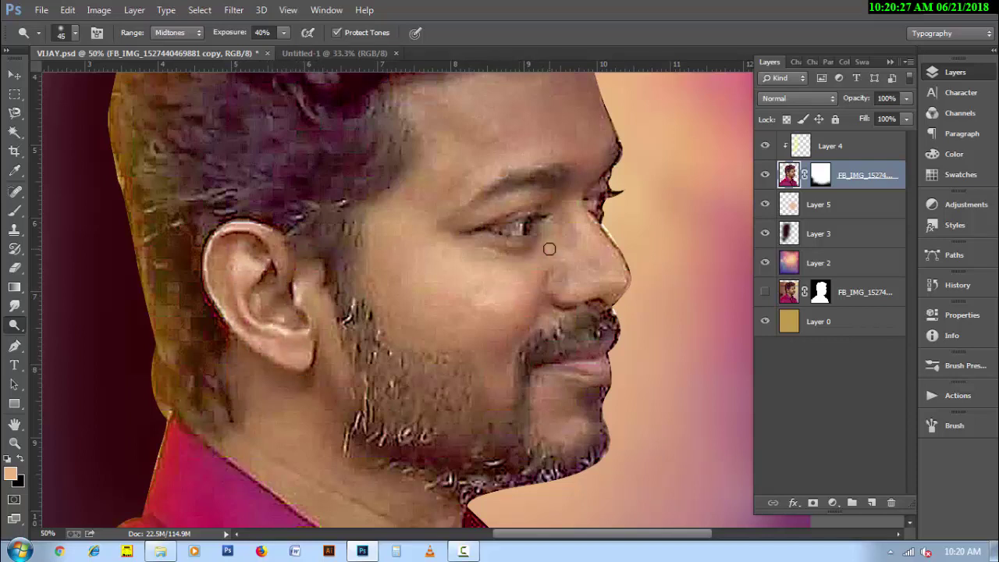
- Dodge the nose ridge, cheek and chin using 80, 125 and 100 px brushes
key(bracketright)
key(bracketright)
key(bracketright)
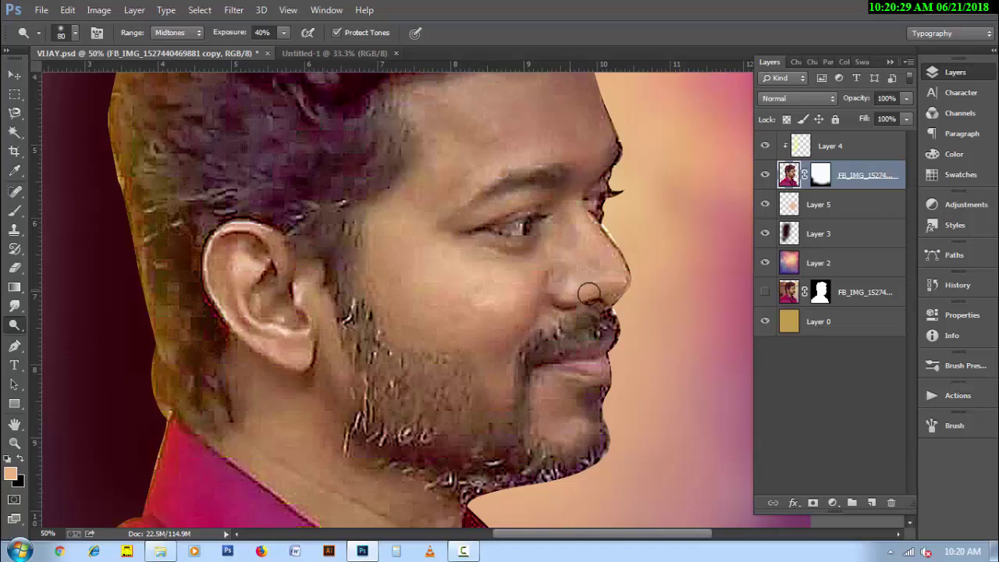
drag(616, 273, 573, 201)
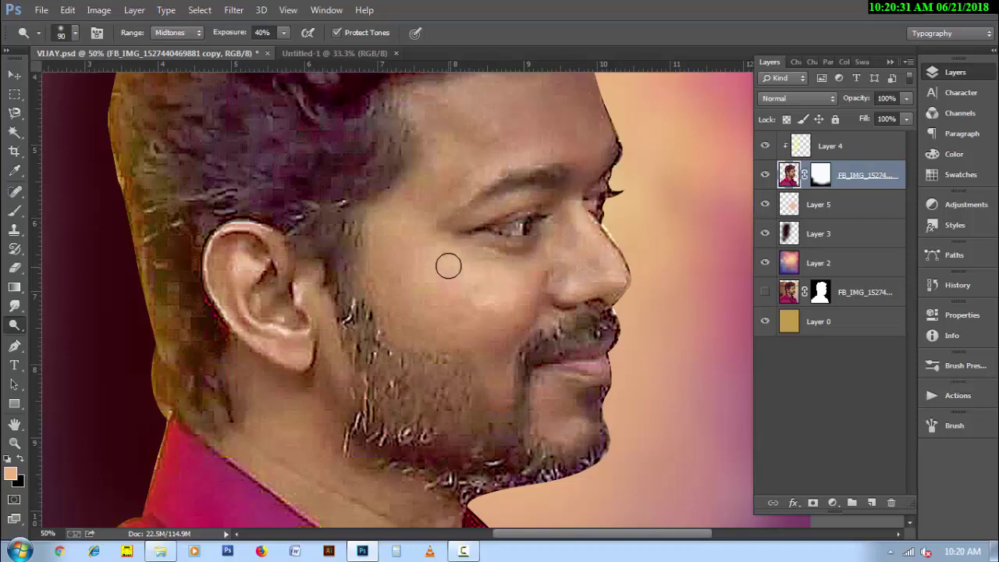
key(bracketright)
key(bracketright)
key(bracketright)
drag(480, 302, 440, 273)
key(bracketleft)
drag(557, 429, 544, 424)
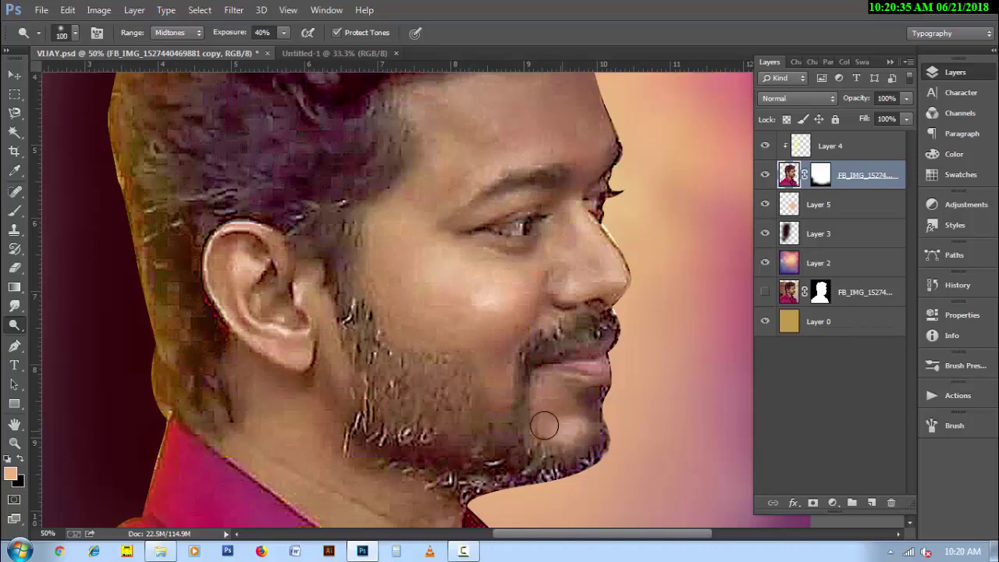
key(bracketleft)
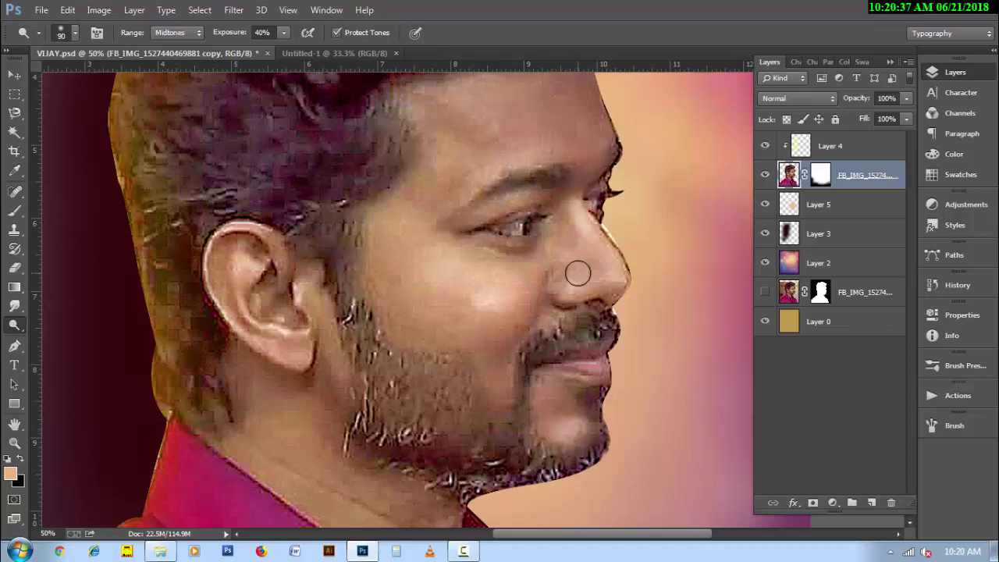
- Lighten the skin between the eyebrow and eye, then fine-tune the brush size
scroll(575, 268, up, 1)
drag(529, 221, 472, 248)
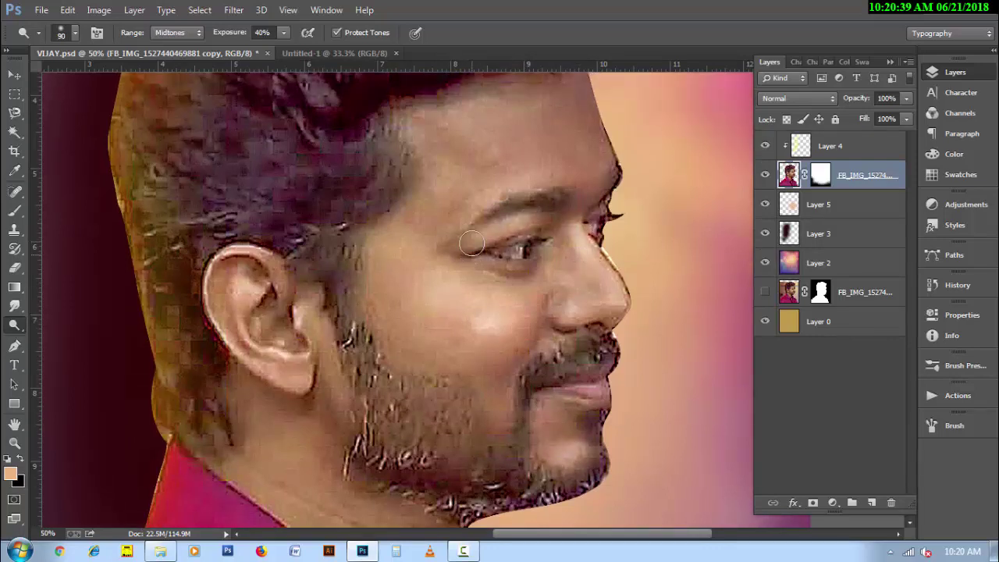
key(bracketright)
key(bracketright)
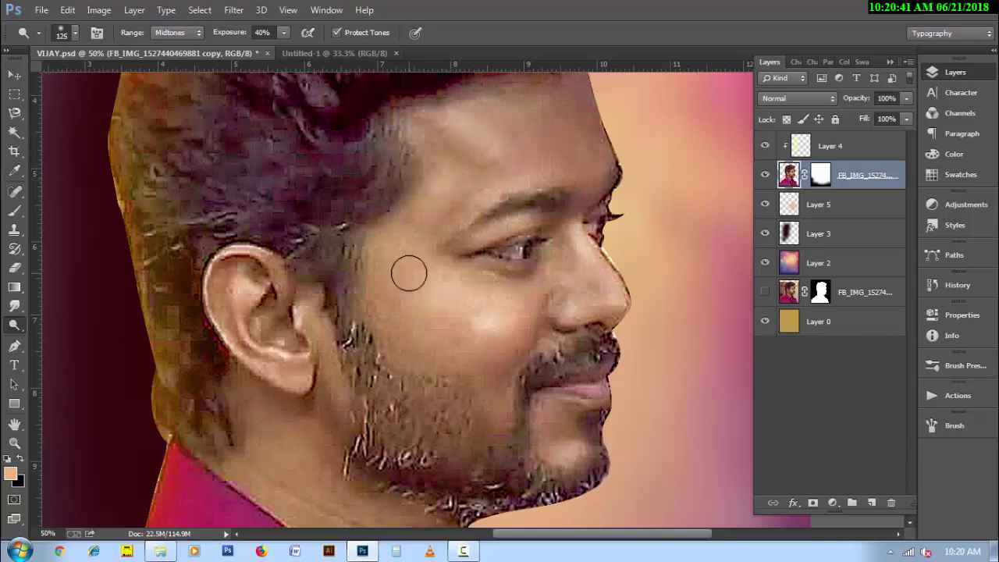
key(bracketright)
key(bracketright)
scroll(507, 394, down, 1)
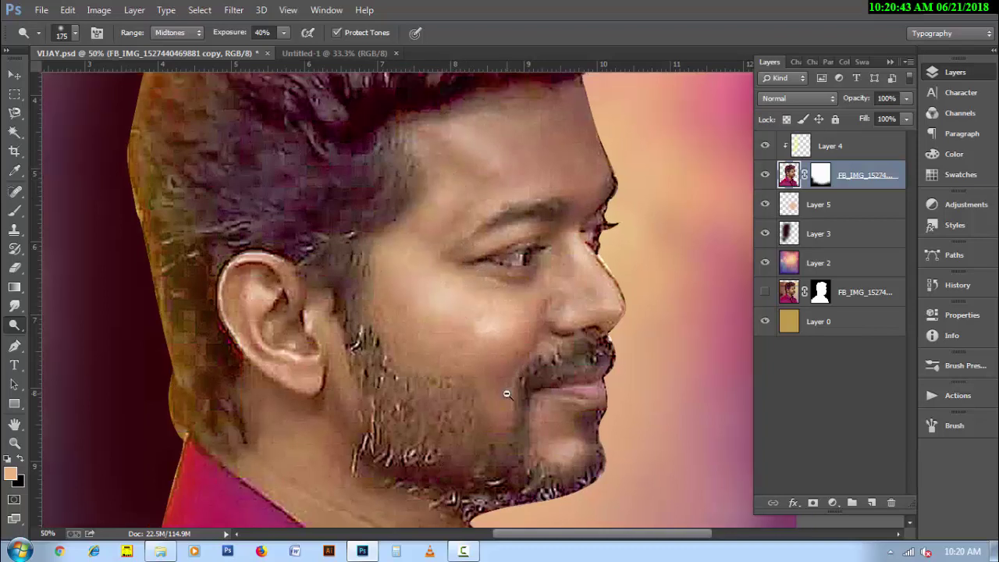
scroll(507, 394, down, 1)
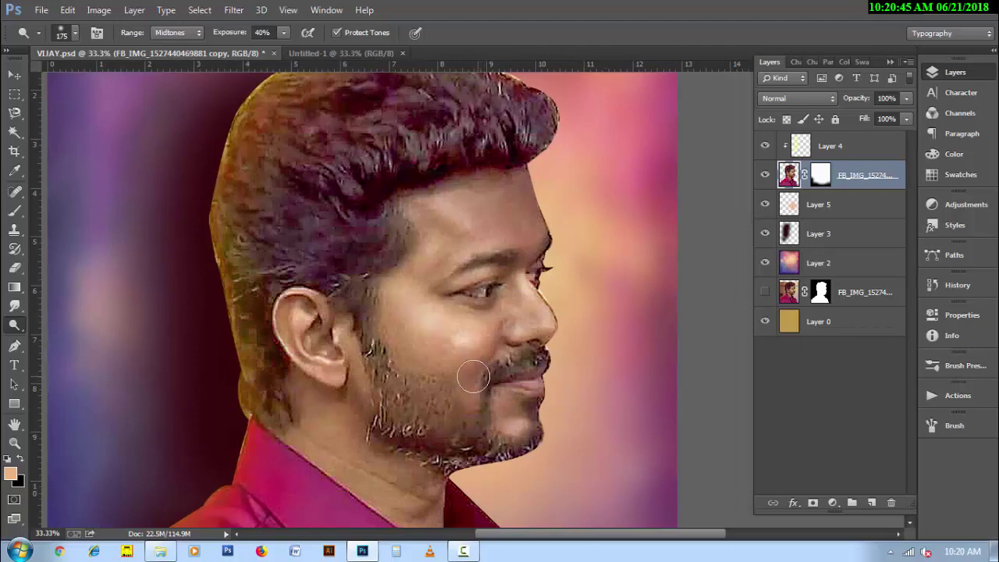
key(bracketleft)
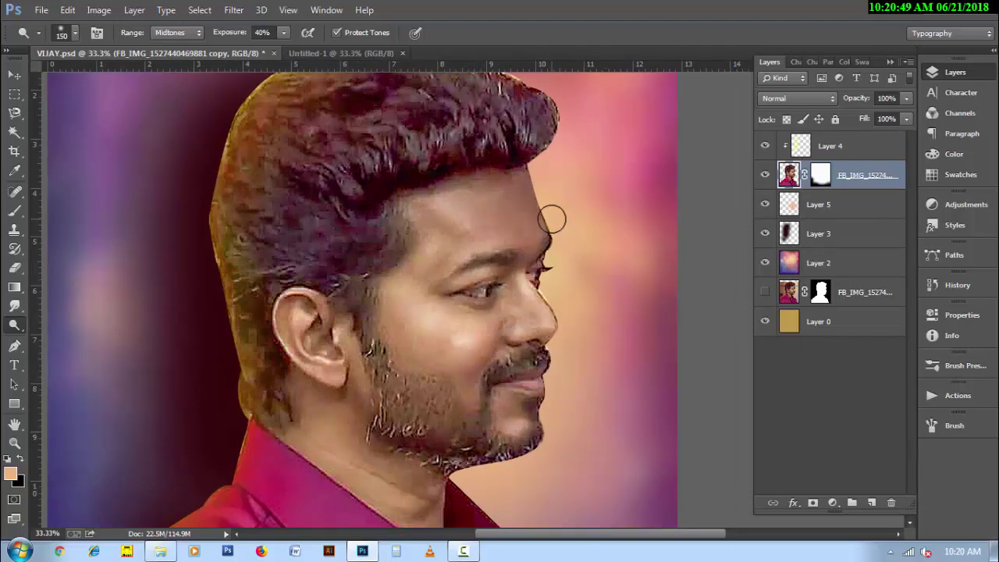
key(bracketleft)
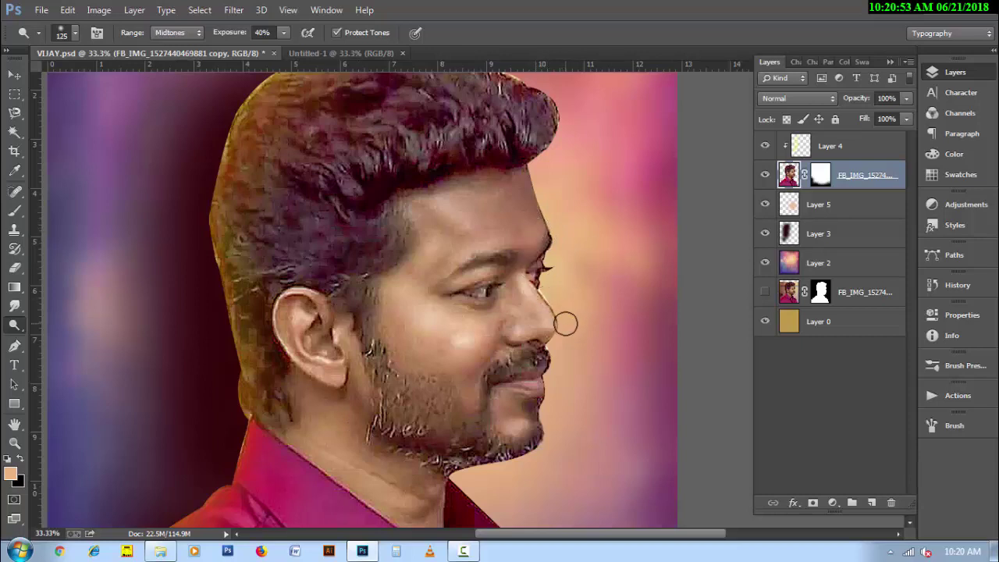
- Select Layer 4 and switch to the Brush tool with a soft round tip
click(853, 151)
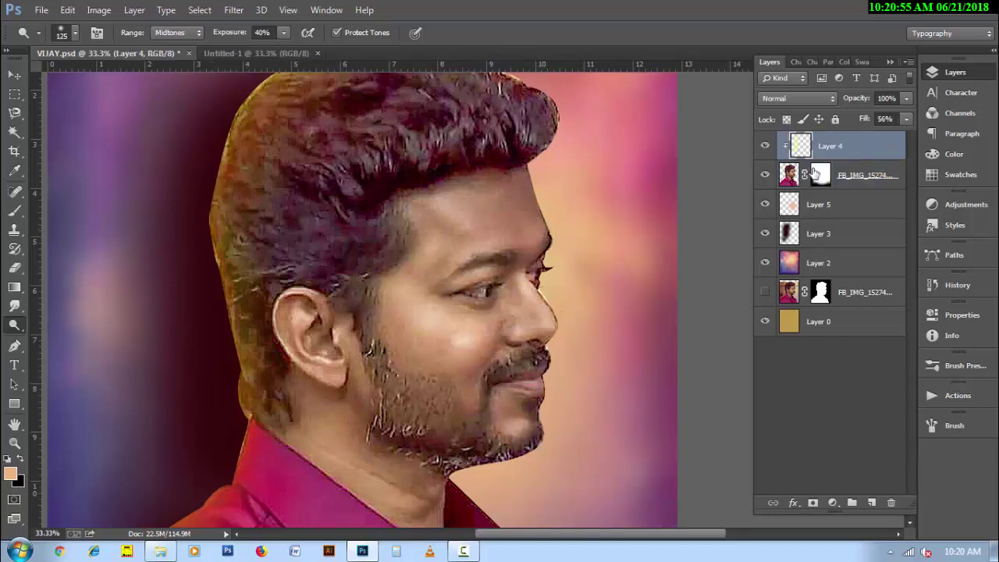
key(bracketleft)
click(14, 211)
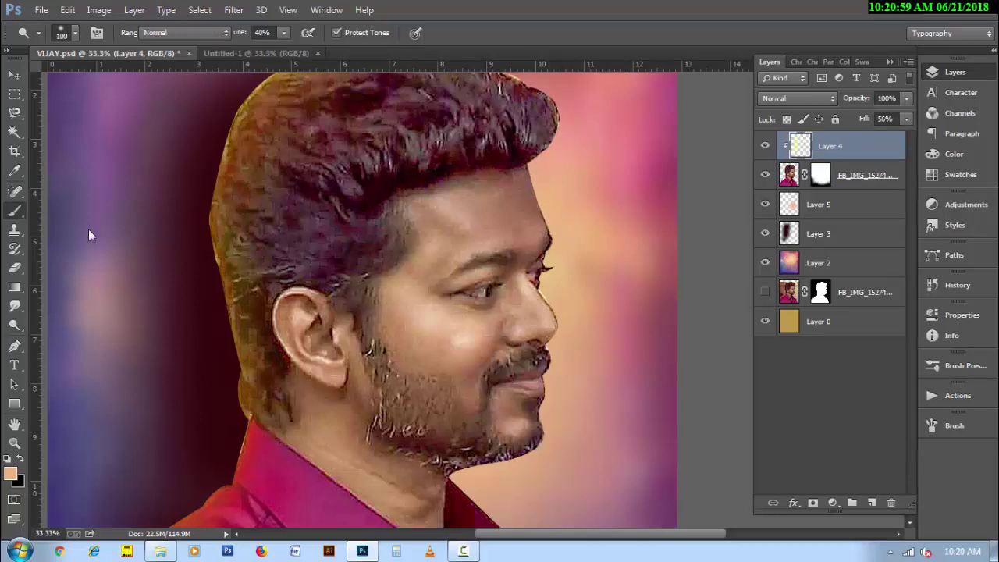
right_click(533, 226)
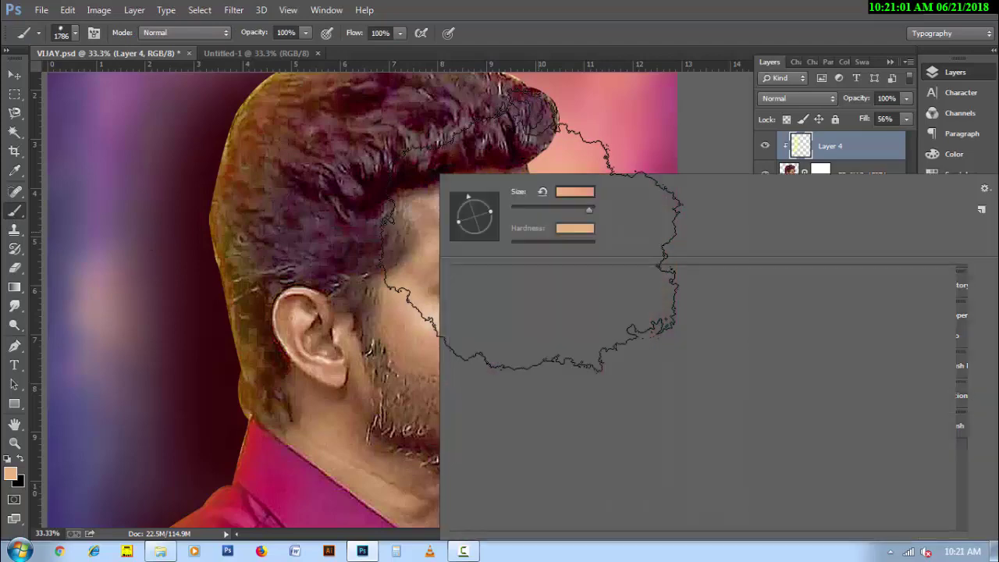
drag(972, 412, 970, 283)
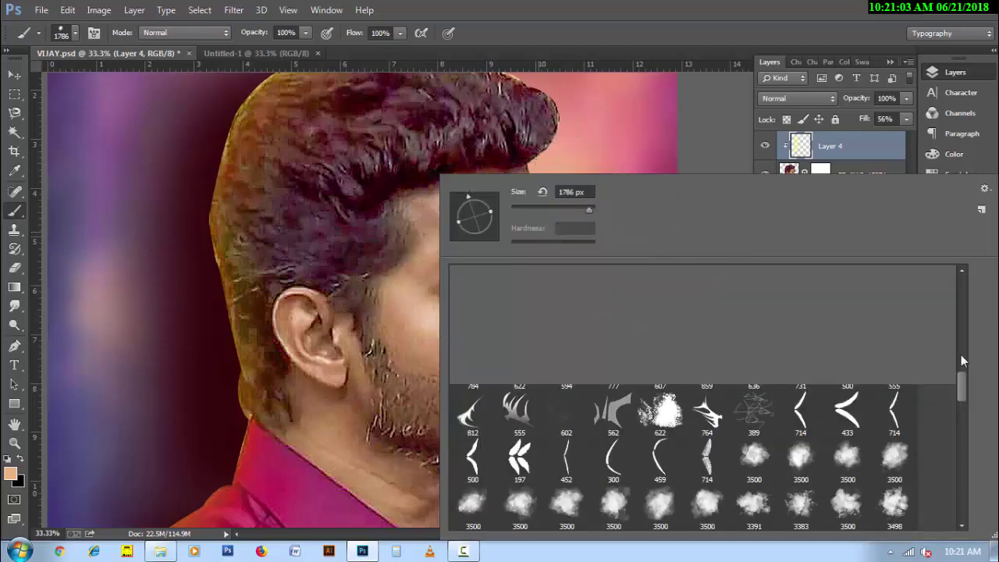
click(486, 299)
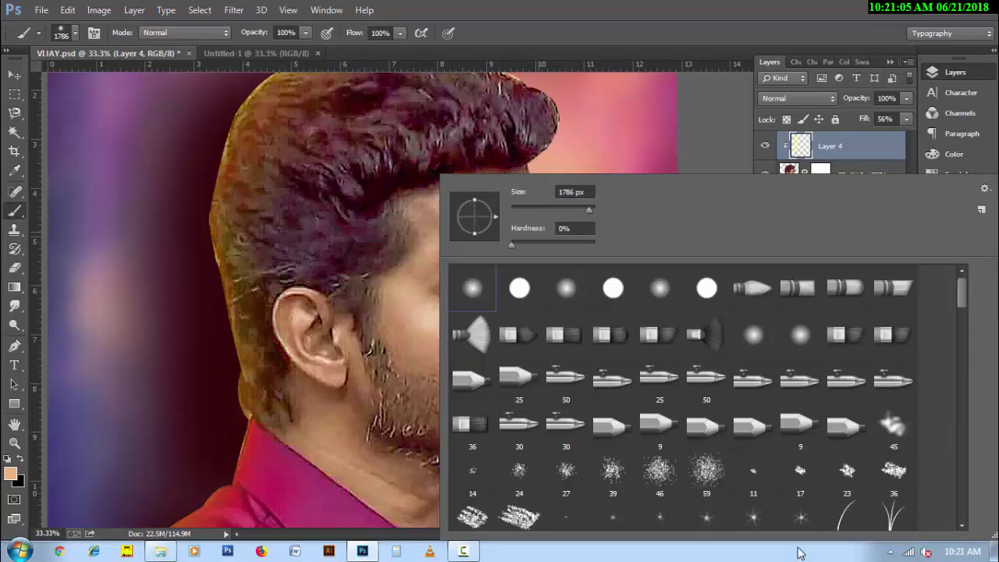
- Try a bright cyan light on the hair tip with a ~900 px brush, then undo it
click(759, 43)
click(10, 473)
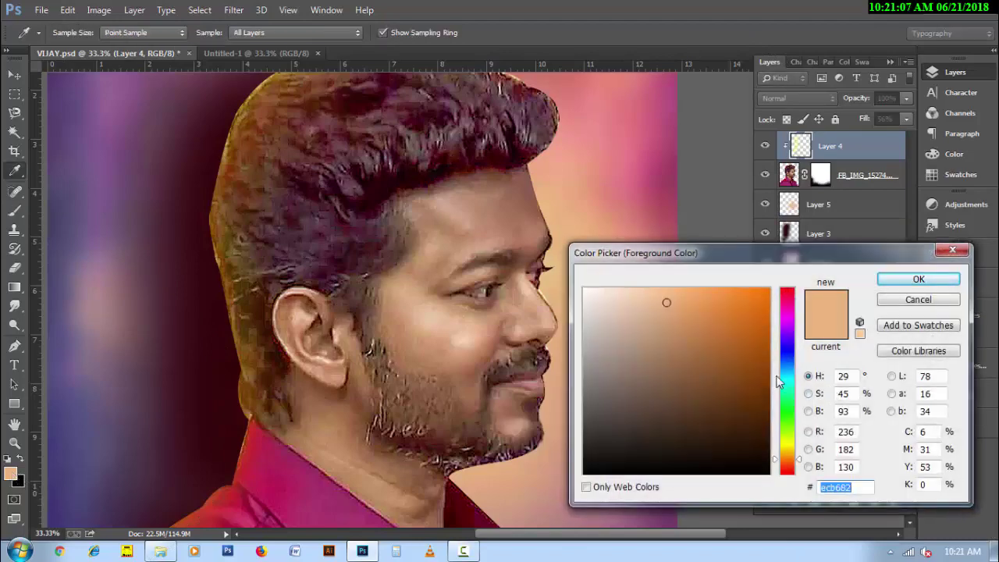
click(789, 375)
drag(718, 300, 709, 289)
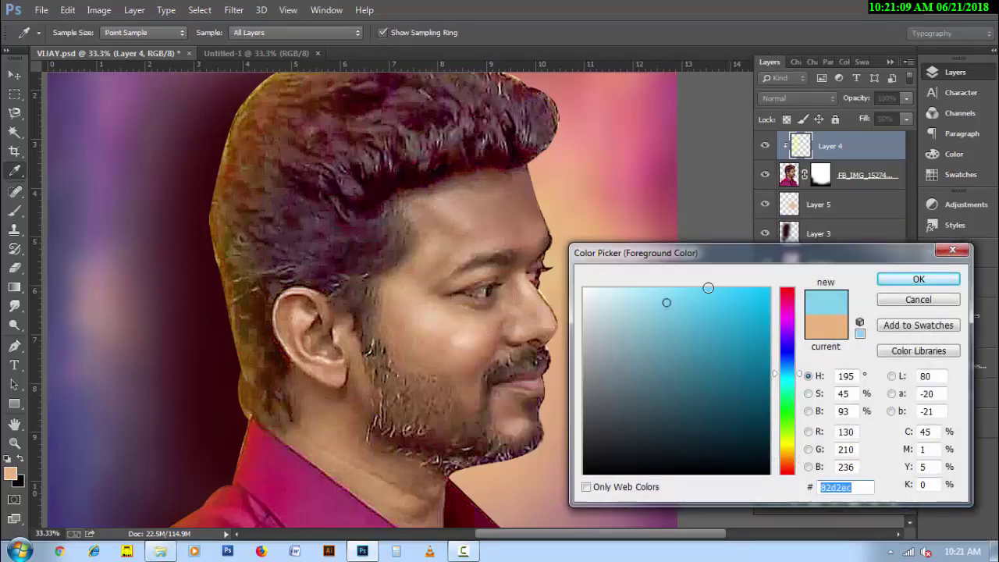
click(918, 279)
key(bracketleft)
key(bracketleft)
key(bracketleft)
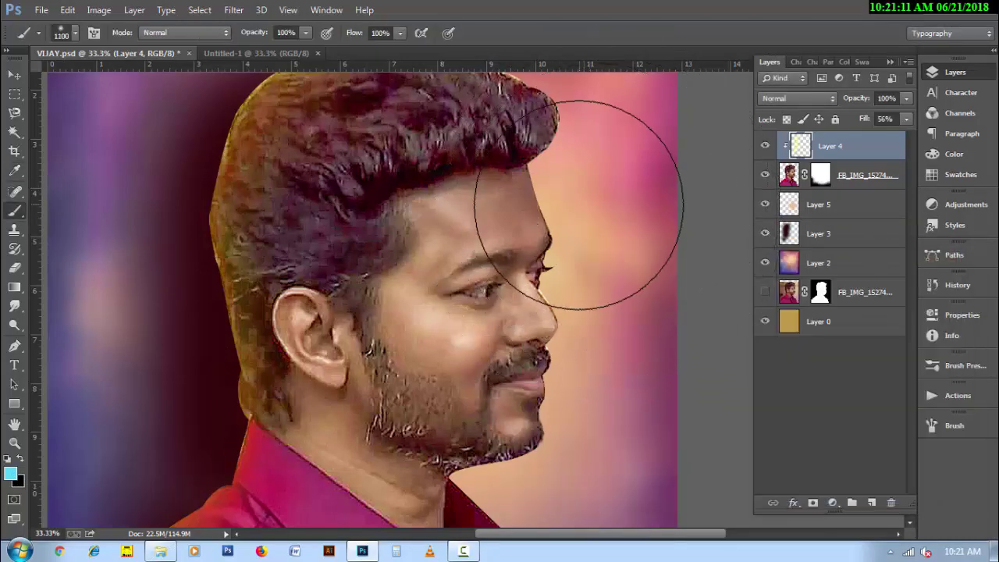
key(bracketleft)
key(bracketleft)
click(559, 148)
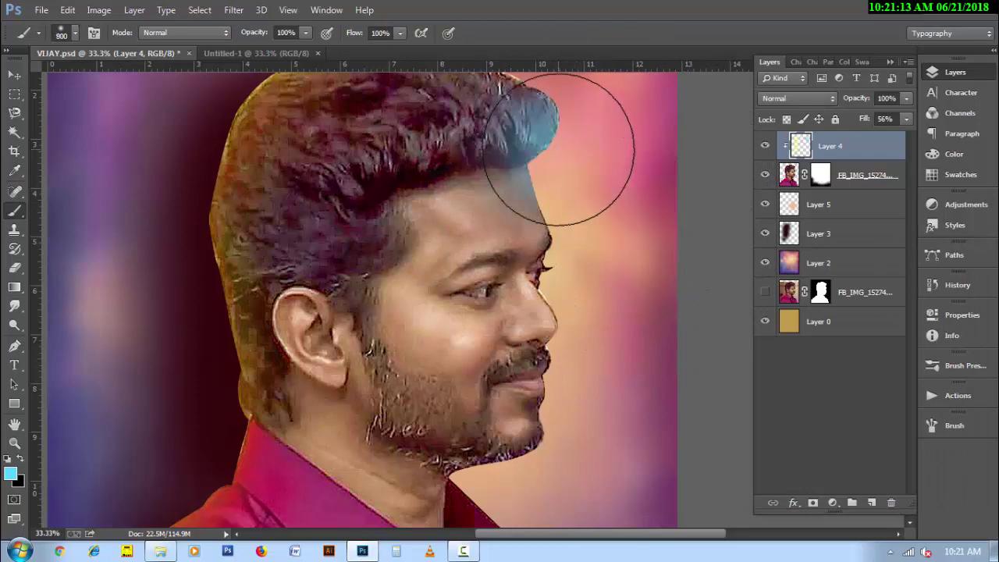
drag(559, 149, 576, 197)
key(bracketleft)
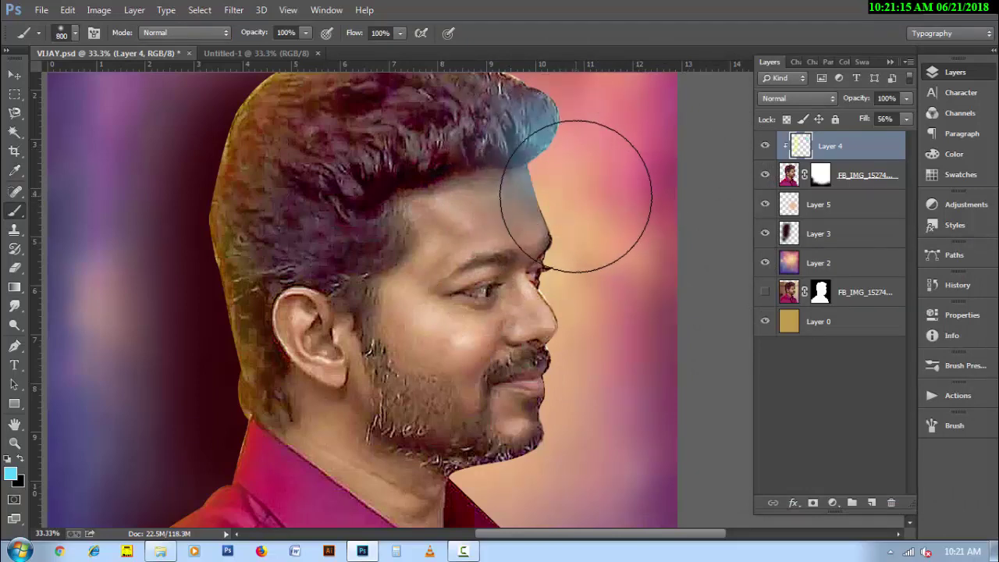
key(ctrl+z)
- Test sampled peach and pink on the hair tip, settling on the magenta pink from the backdrop
alt+click(578, 191)
drag(557, 179, 556, 150)
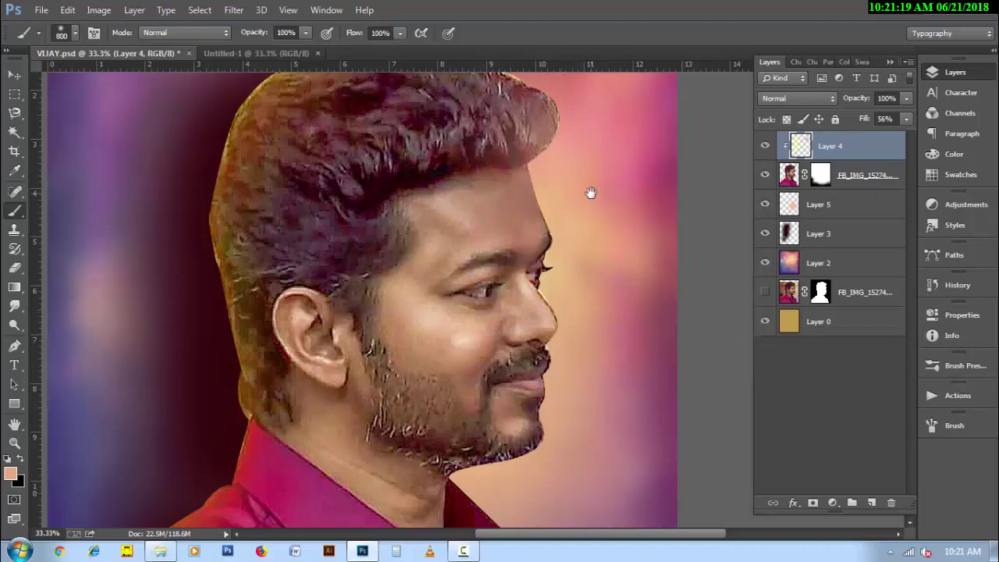
drag(591, 194, 591, 285)
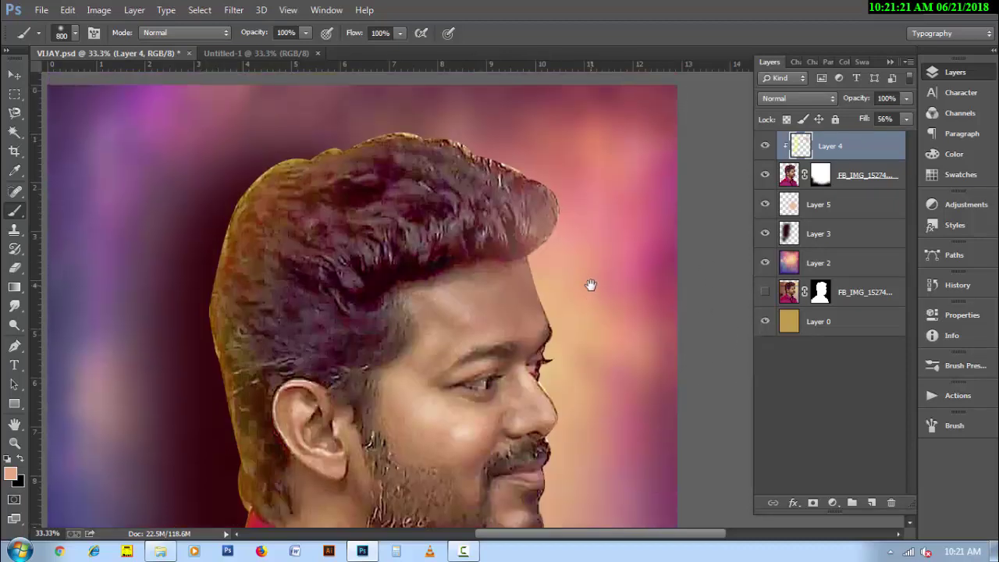
key(ctrl+z)
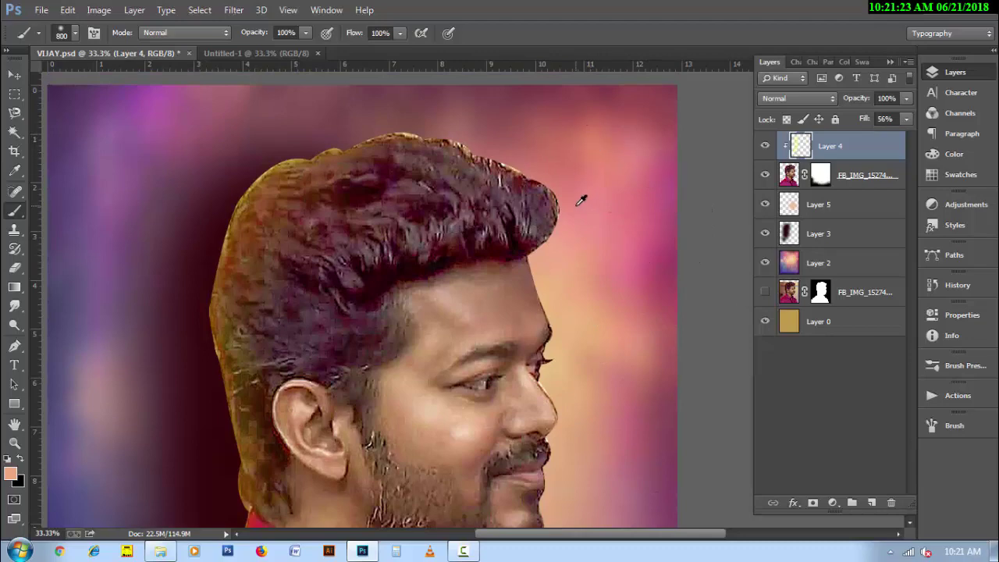
alt+click(577, 206)
drag(557, 190, 547, 191)
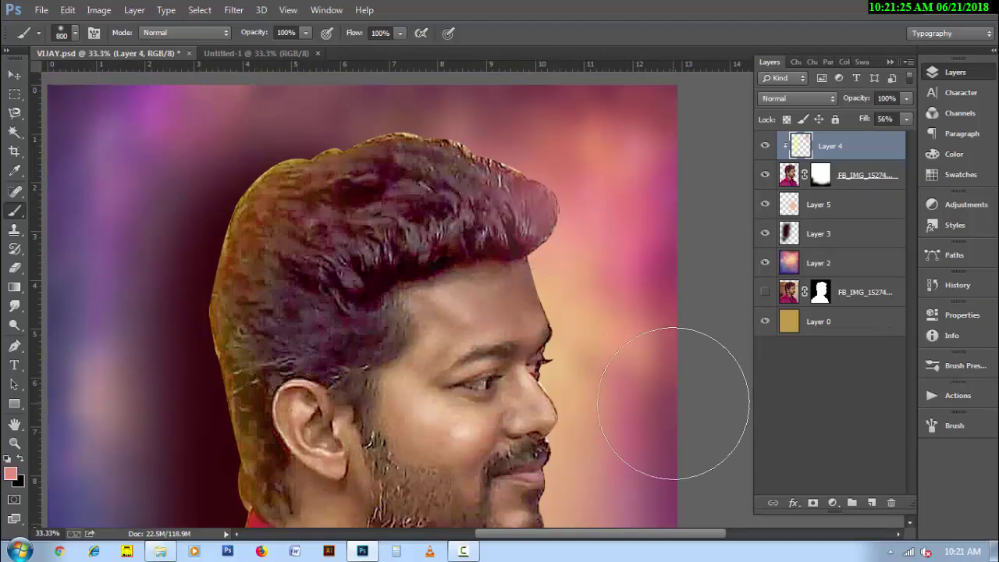
key(ctrl+z)
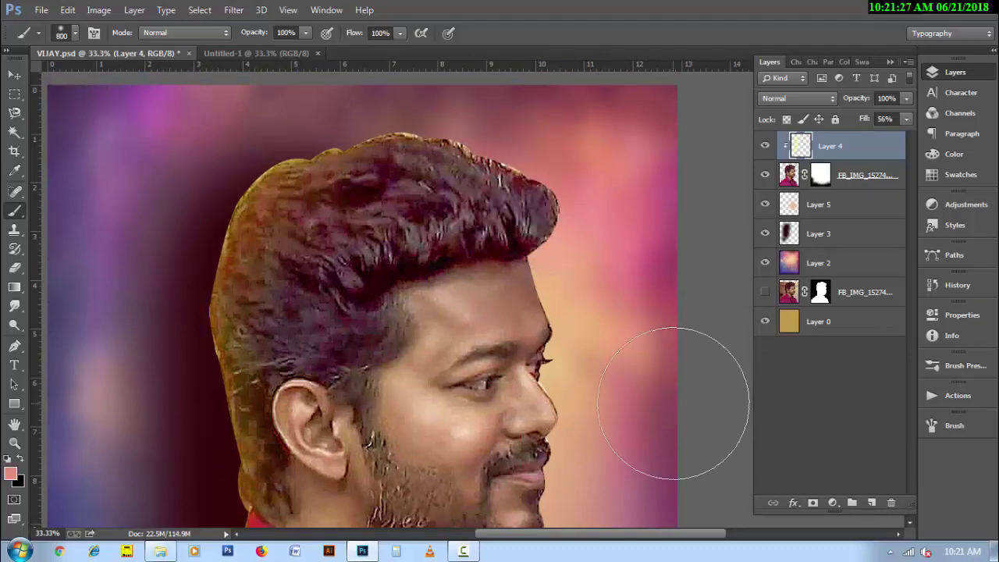
click(518, 189)
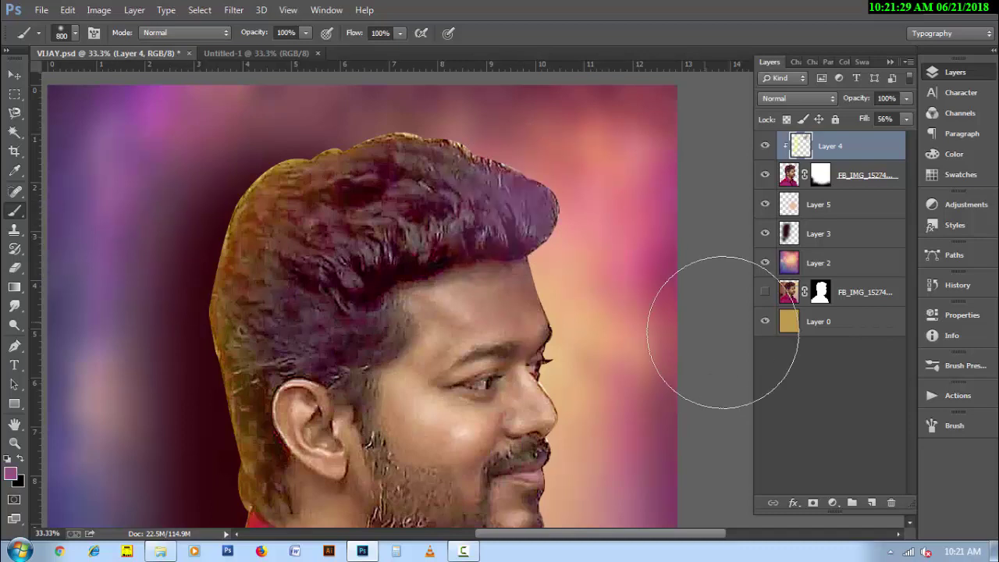
drag(609, 430, 609, 352)
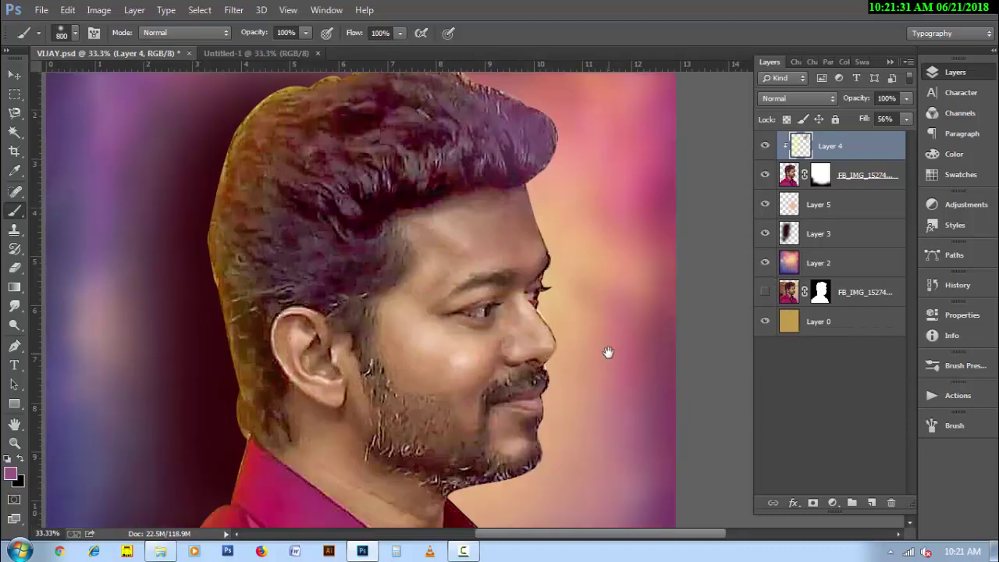
- Brighten the cheek on the portrait layer with a 200 px Dodge brush
click(791, 177)
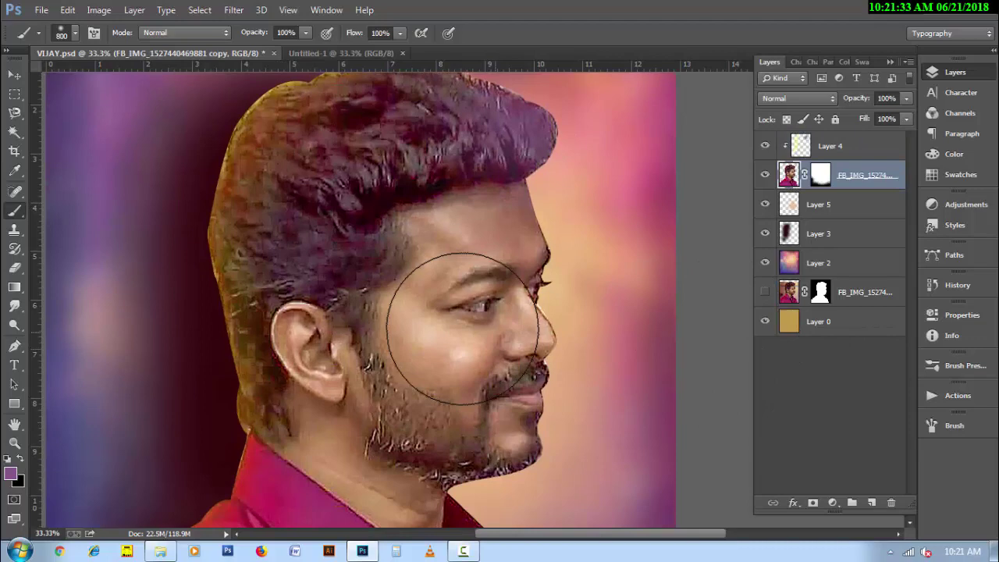
click(14, 326)
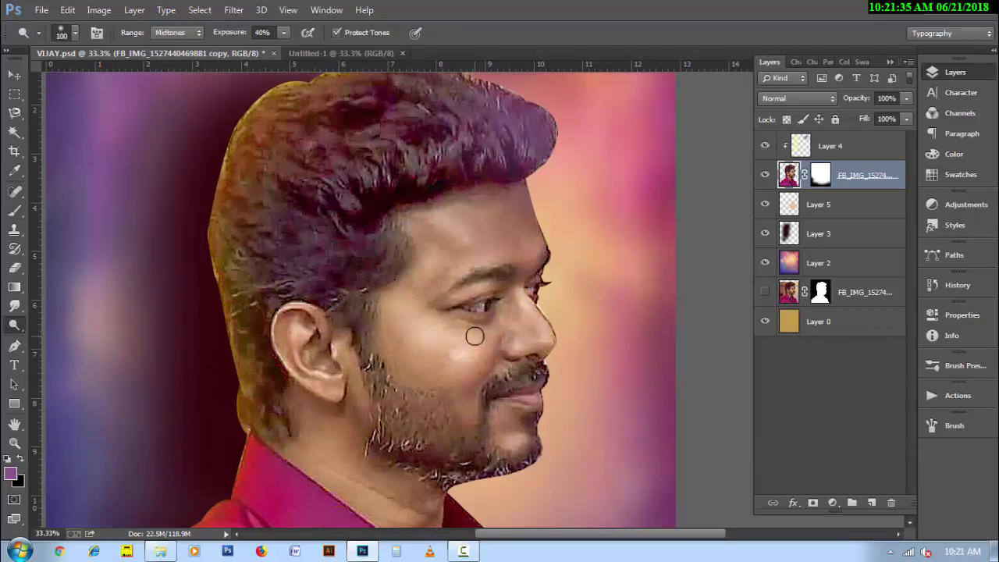
key(bracketright)
key(bracketright)
key(bracketright)
key(bracketright)
mouse_move(443, 355)
mouse_down()
mouse_move(475, 351)
mouse_move(430, 338)
mouse_move(426, 348)
mouse_up()
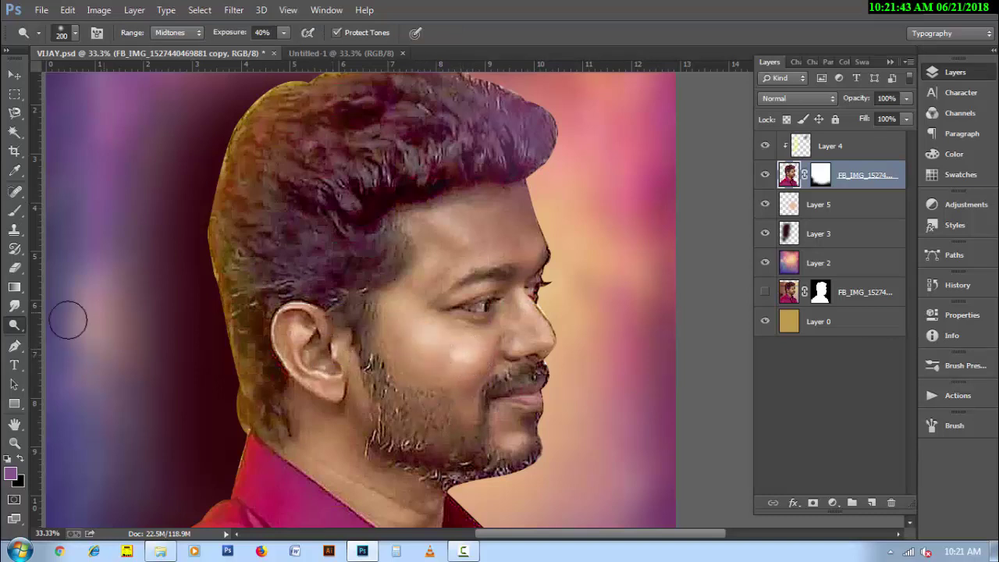
- Switch to the Burn tool at 125 px and pan down to the shirt and collar
right_click(14, 324)
click(62, 337)
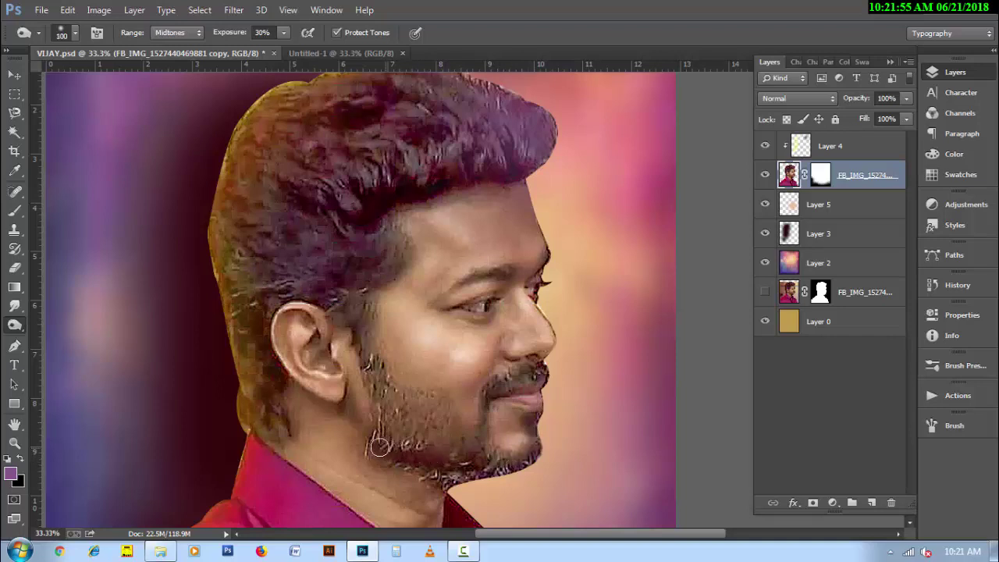
key(bracketright)
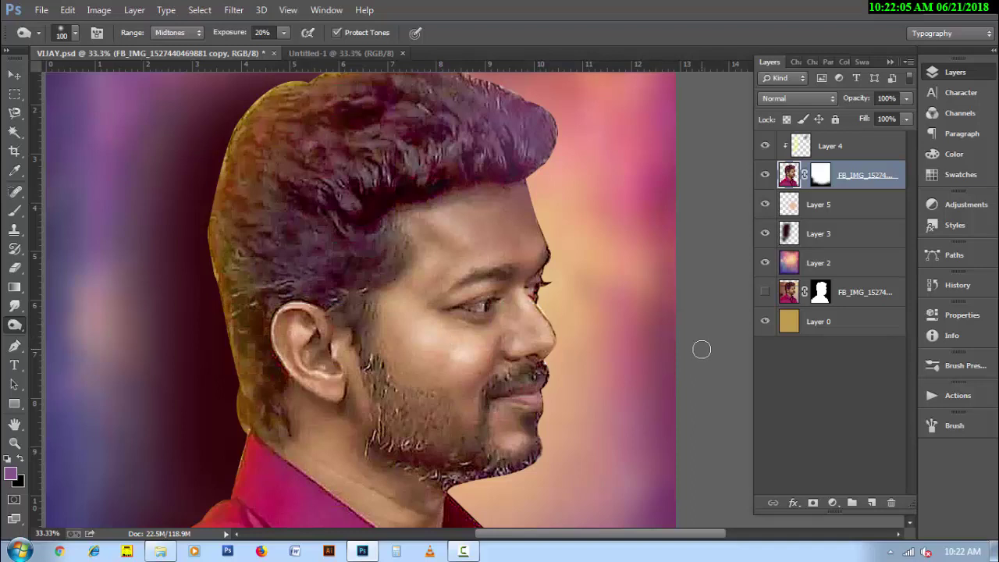
drag(477, 451, 485, 329)
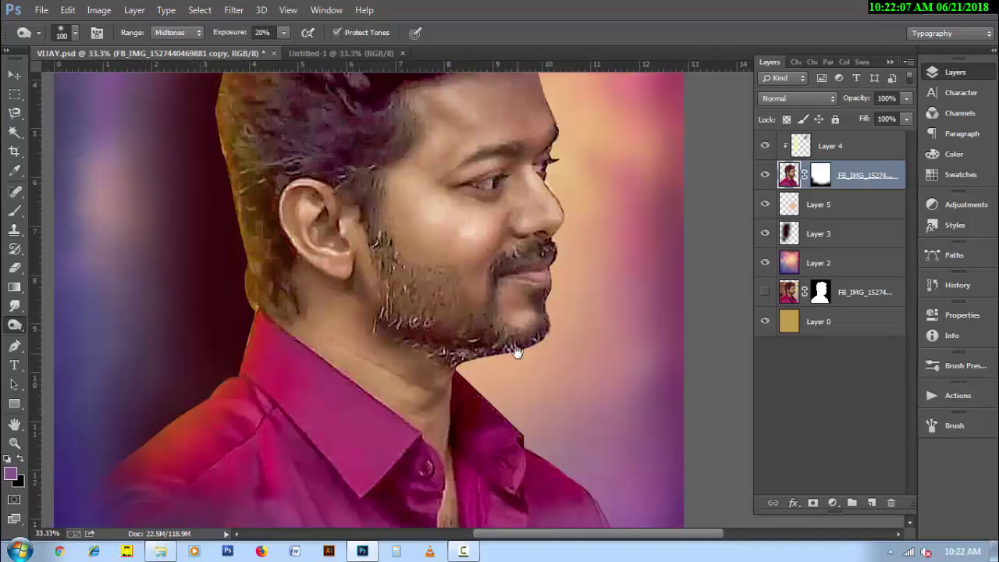
drag(531, 373, 540, 328)
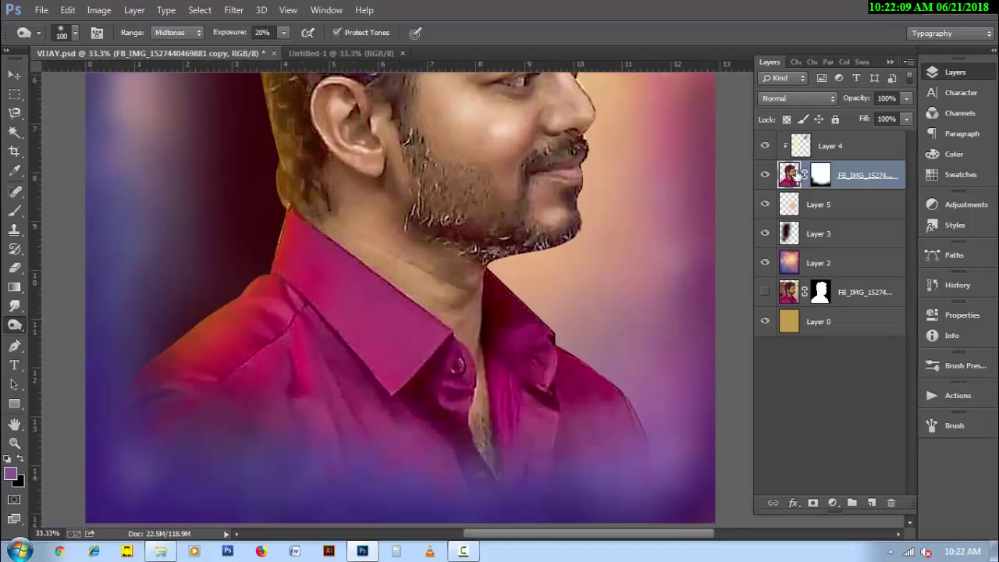
- Set up the Smudge tool with textured tip 104, Sample All Layers off, 40% strength, 60 px
click(16, 307)
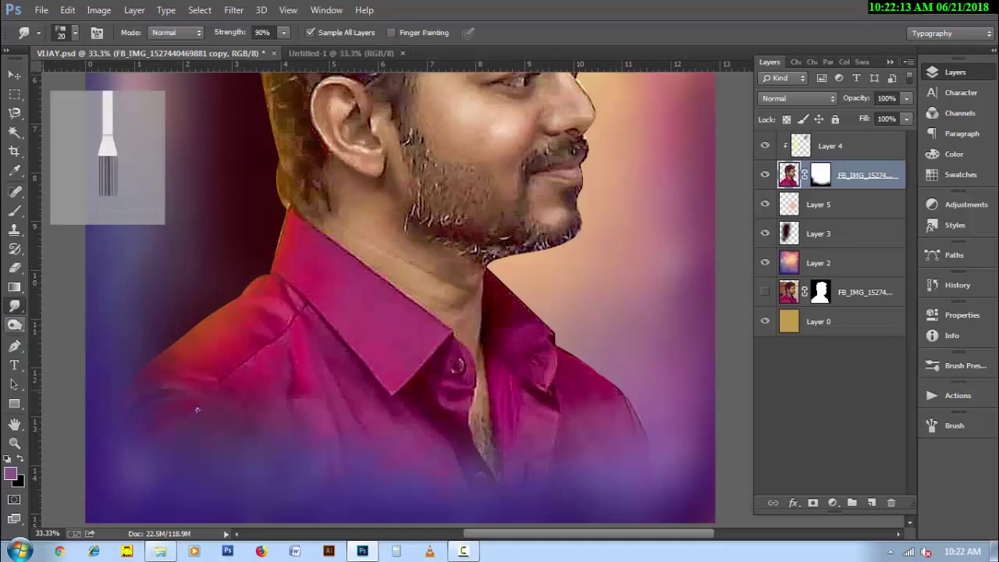
right_click(239, 284)
scroll(613, 492, down, 1)
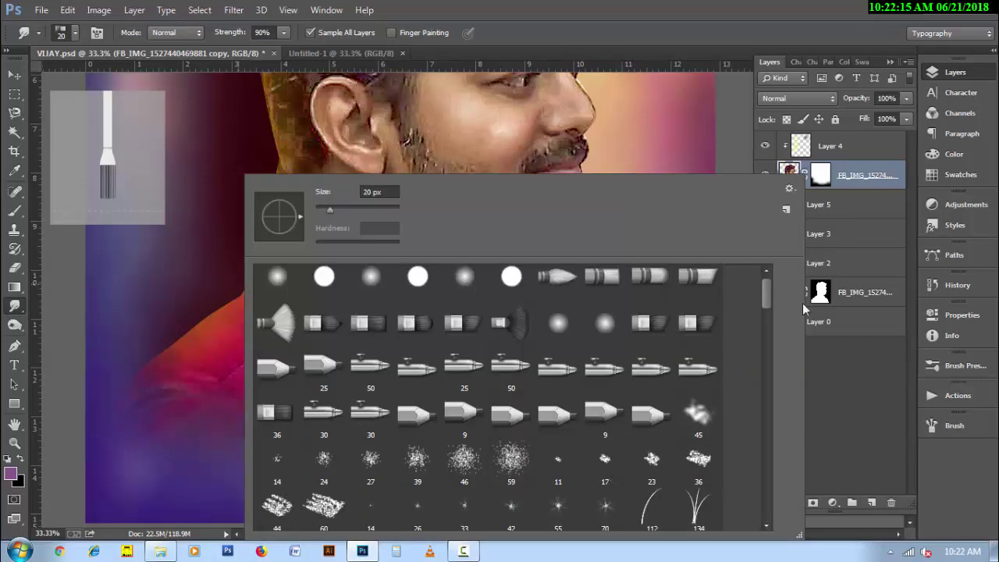
drag(766, 297, 765, 499)
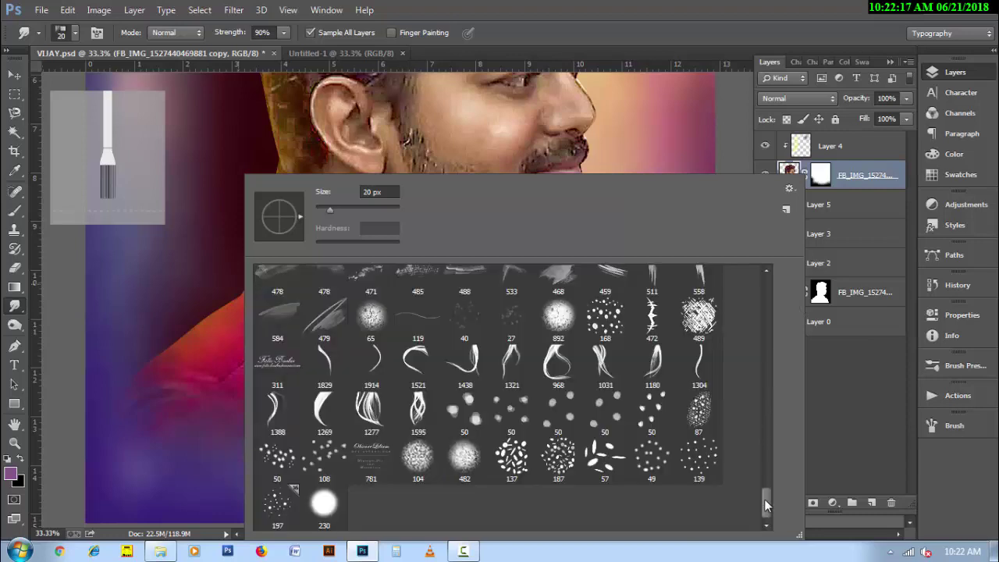
click(424, 466)
click(310, 32)
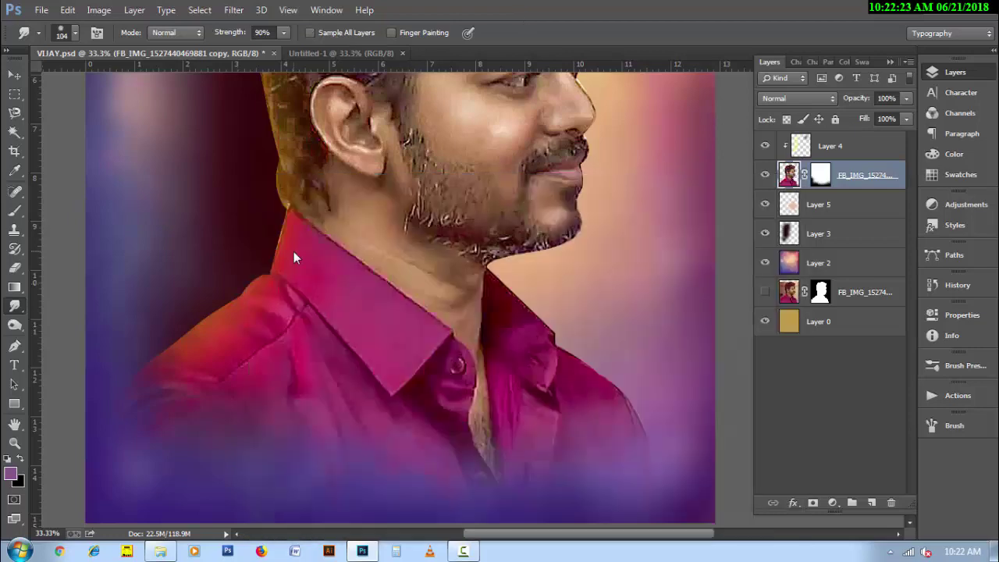
scroll(295, 250, up, 1)
scroll(292, 247, up, 1)
key(4)
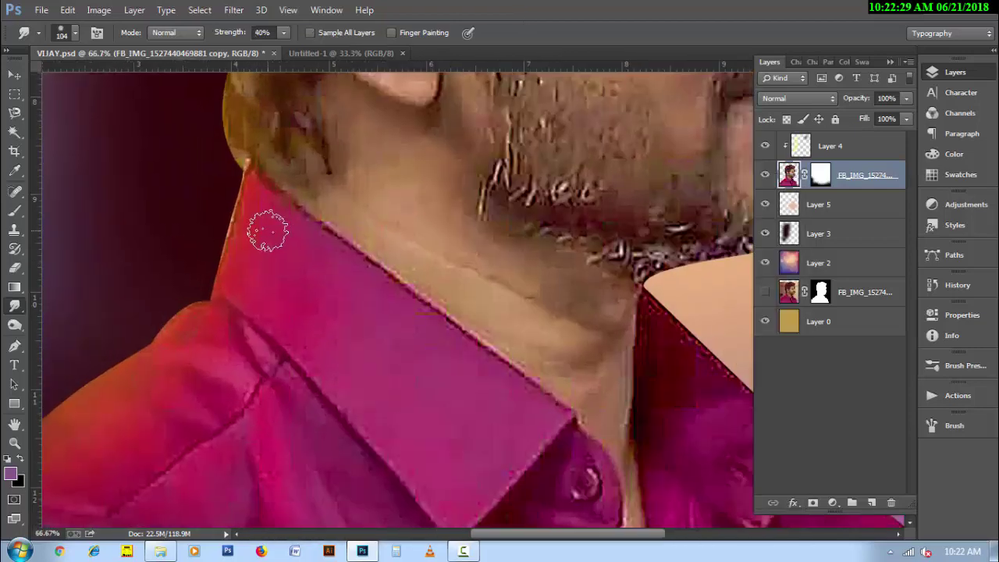
key(bracketleft)
key(bracketleft)
key(bracketleft)
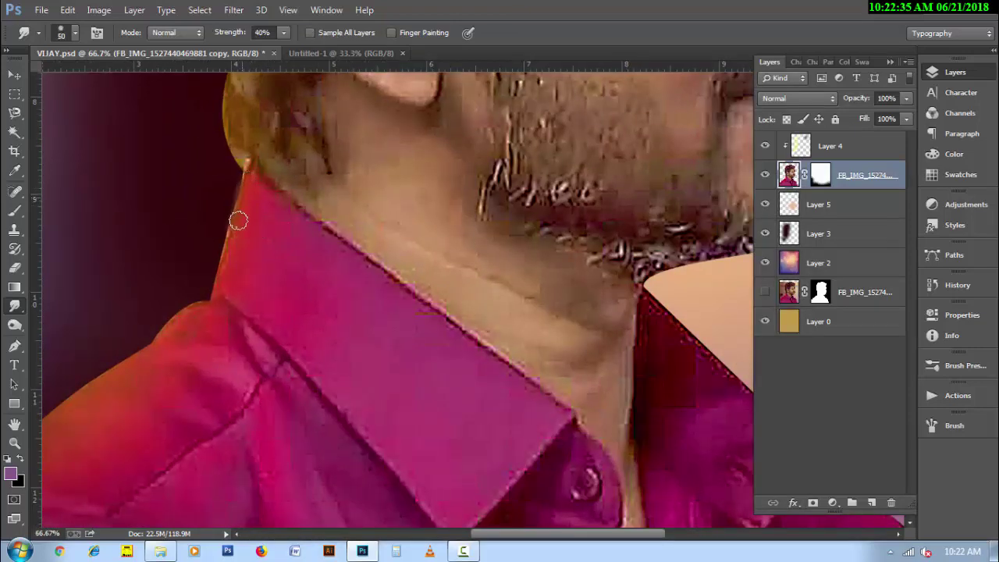
key(bracketright)
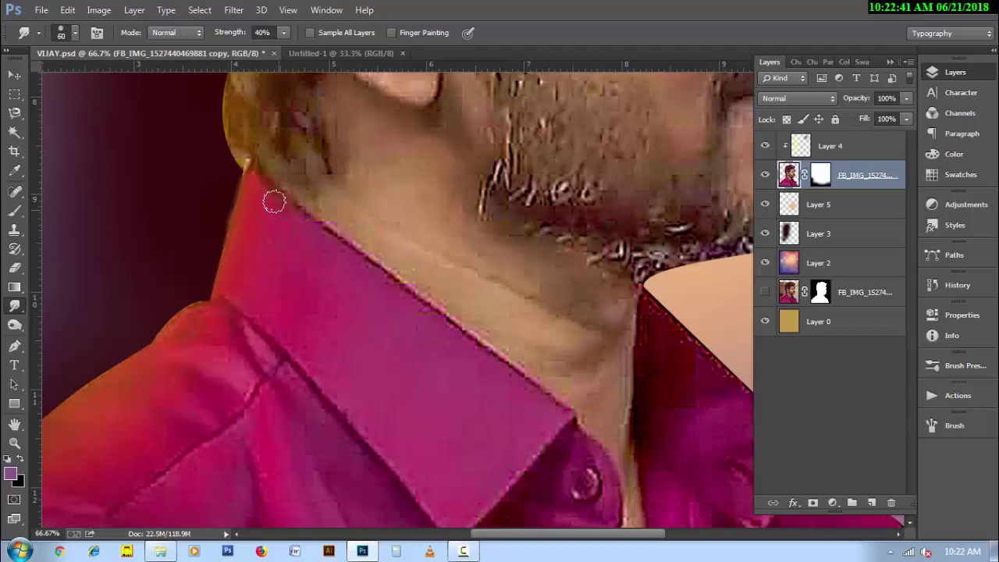
- Smudge the collar edge against the neck, rotating the view to smooth its right edge
drag(346, 249, 460, 338)
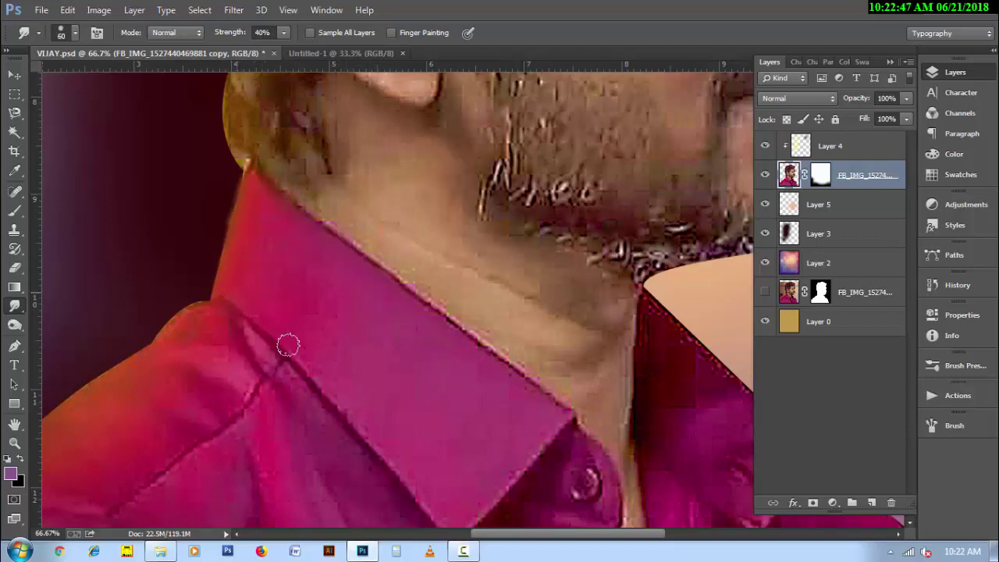
key(r)
drag(259, 385, 263, 167)
key(bracketleft)
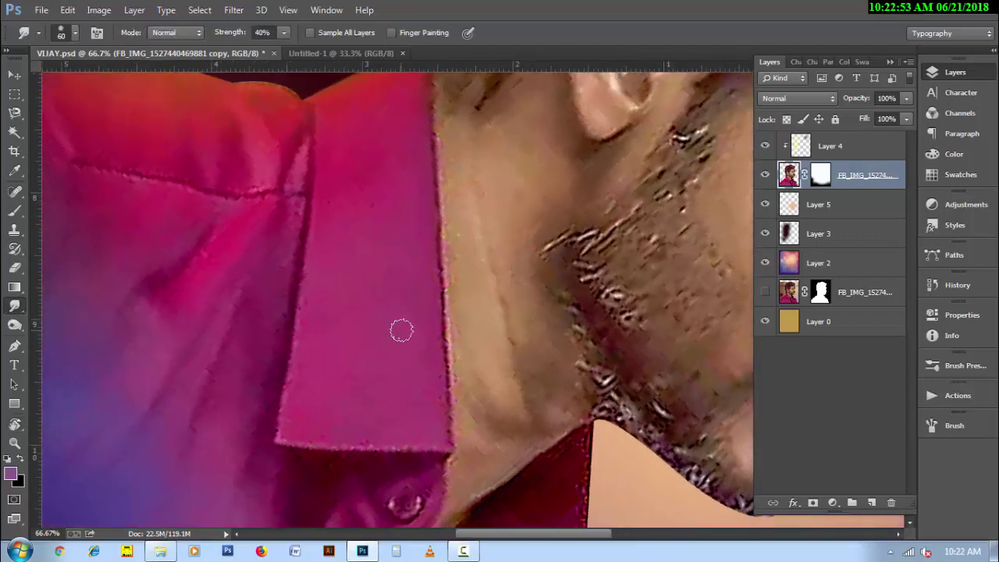
key(bracketright)
drag(439, 424, 439, 406)
key(bracketleft)
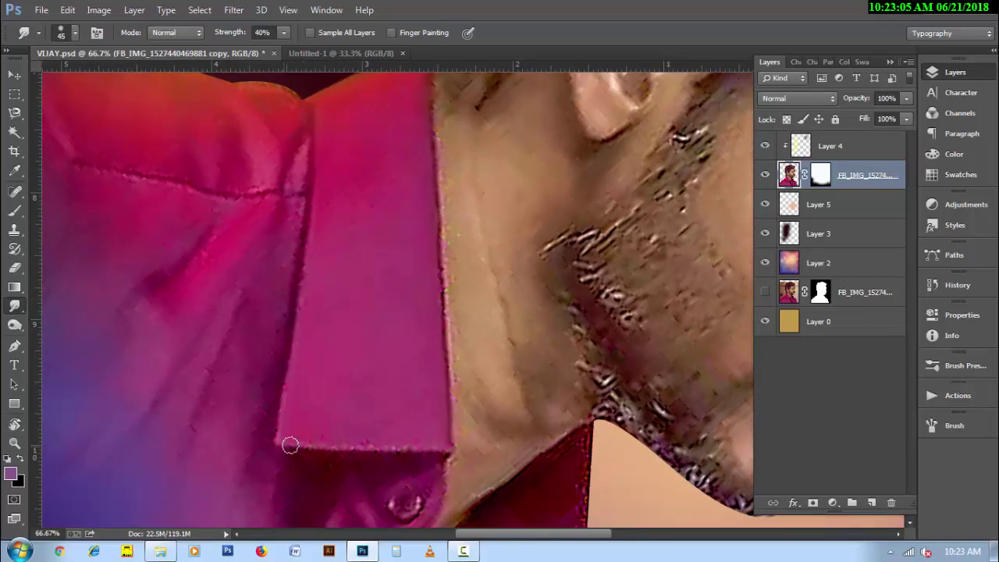
click(954, 426)
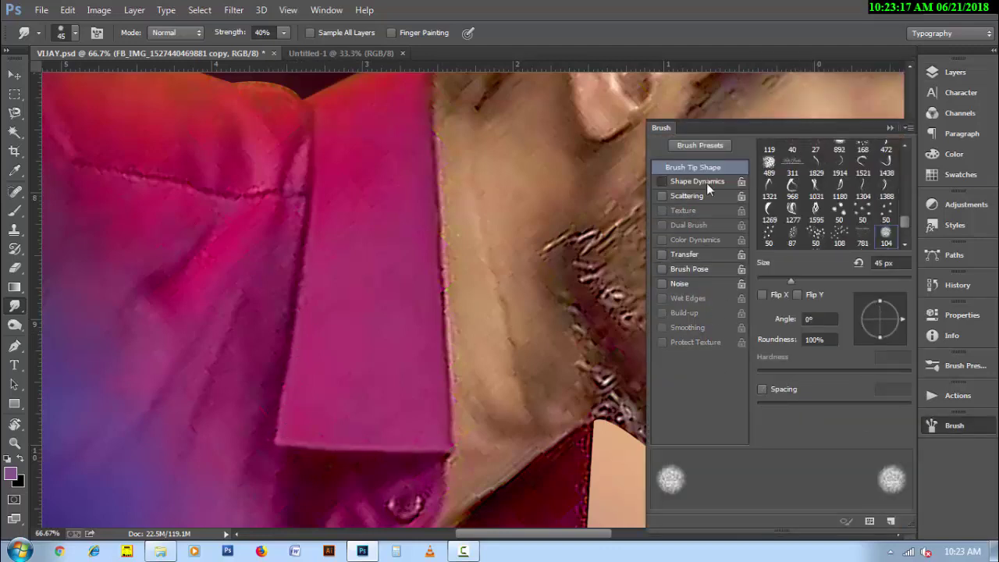
- Turn on Smoothing and set 10% spacing in the brush tip settings
click(706, 182)
click(697, 167)
click(762, 389)
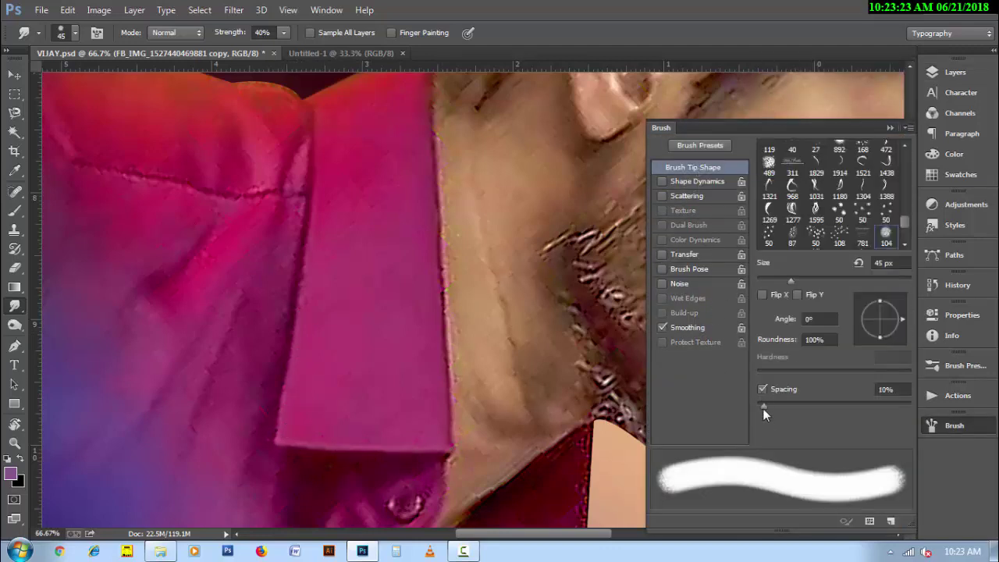
drag(763, 408, 760, 408)
click(954, 426)
- Enlarge the smudge brush to 100 px for the shirt
key(bracketright)
key(bracketright)
key(bracketright)
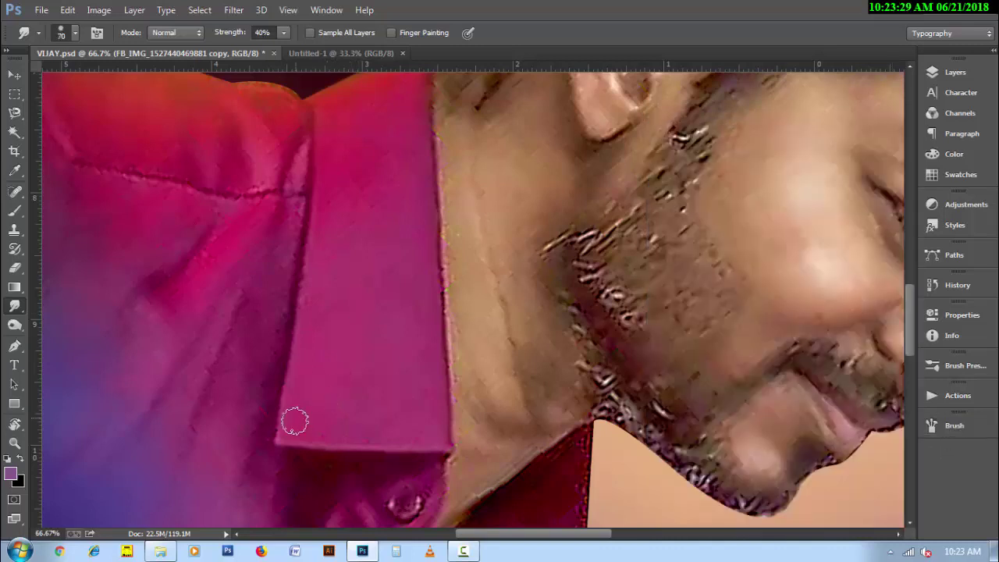
key(bracketright)
key(bracketright)
key(bracketright)
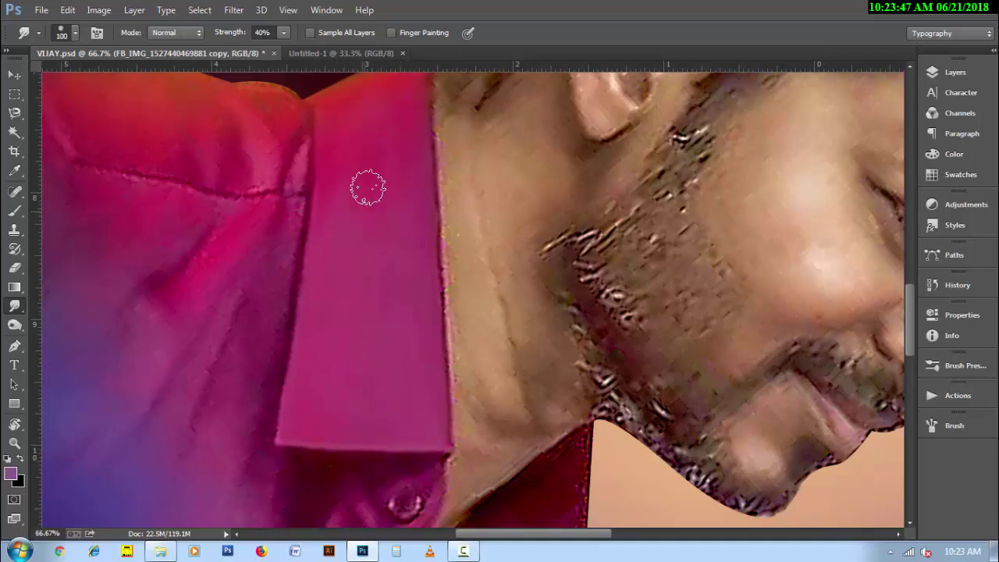
key(bracketleft)
click(954, 426)
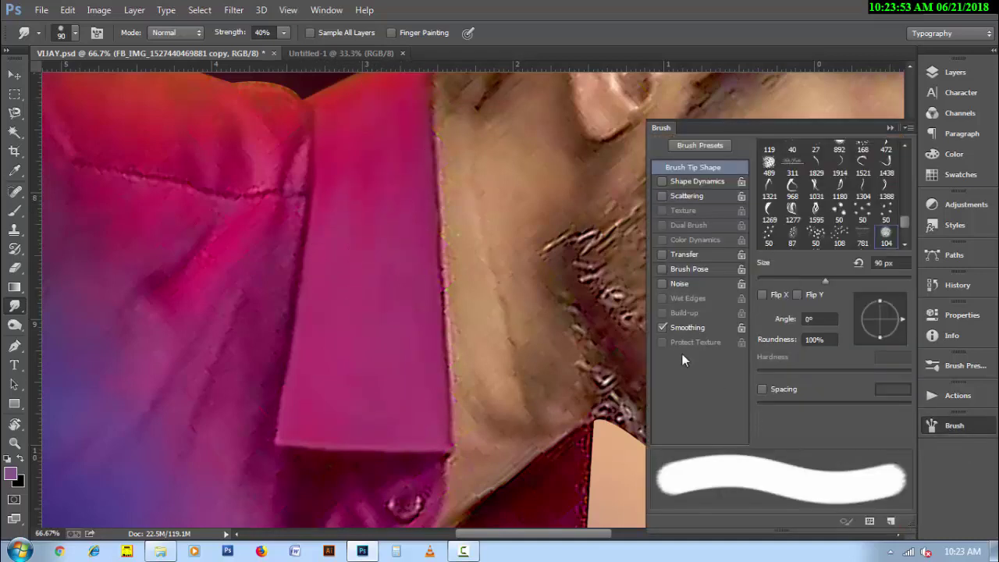
click(954, 425)
scroll(422, 274, up, 3)
key(bracketright)
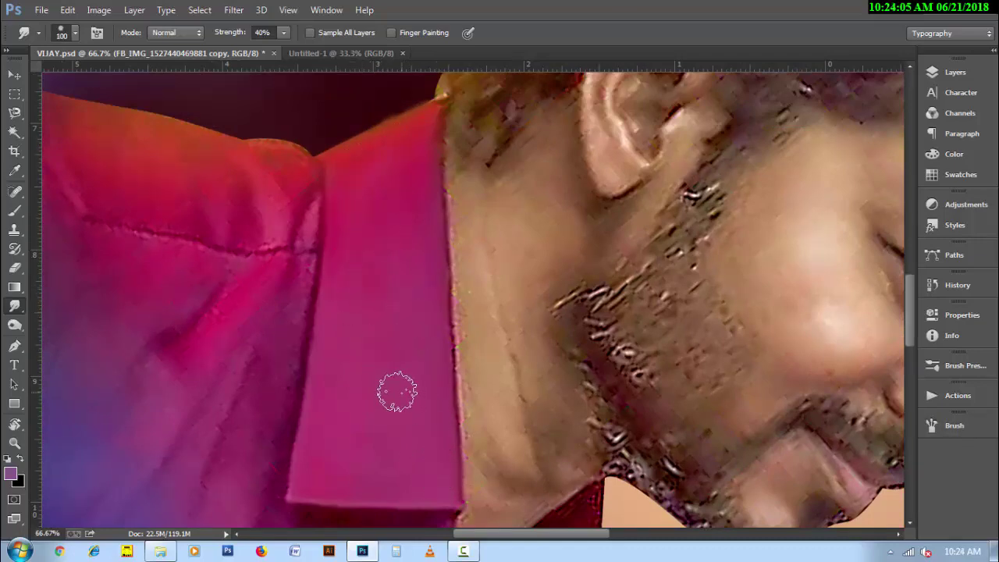
- Smudge the lower shirt fabric smooth with a 70 px brush
key(bracketleft)
key(bracketleft)
key(bracketleft)
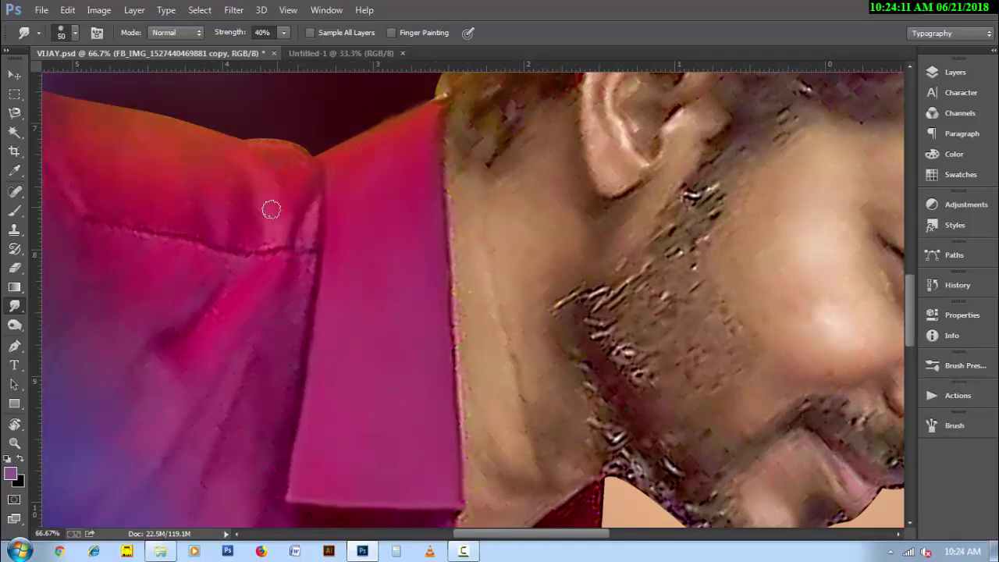
key(bracketleft)
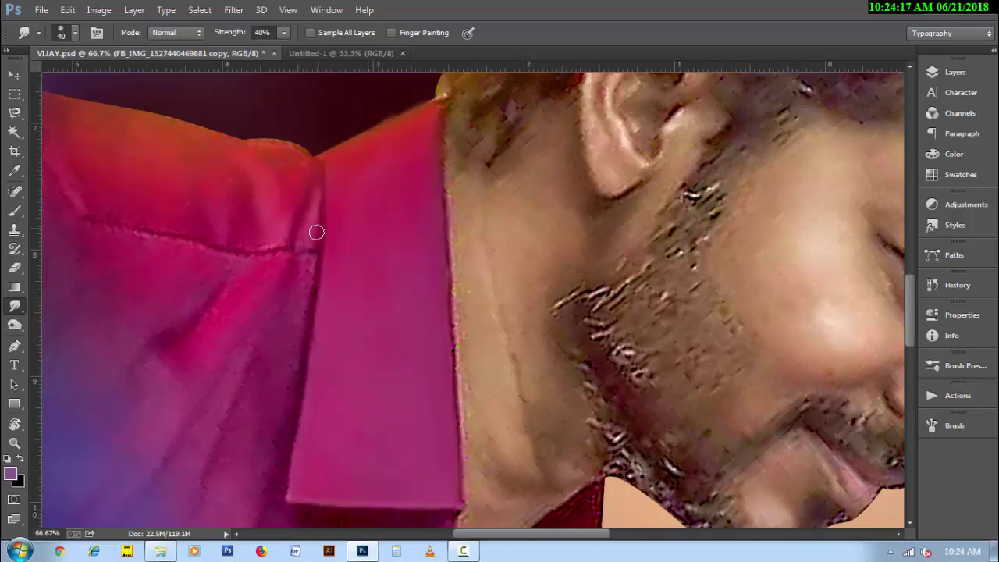
key(bracketright)
key(bracketright)
key(bracketleft)
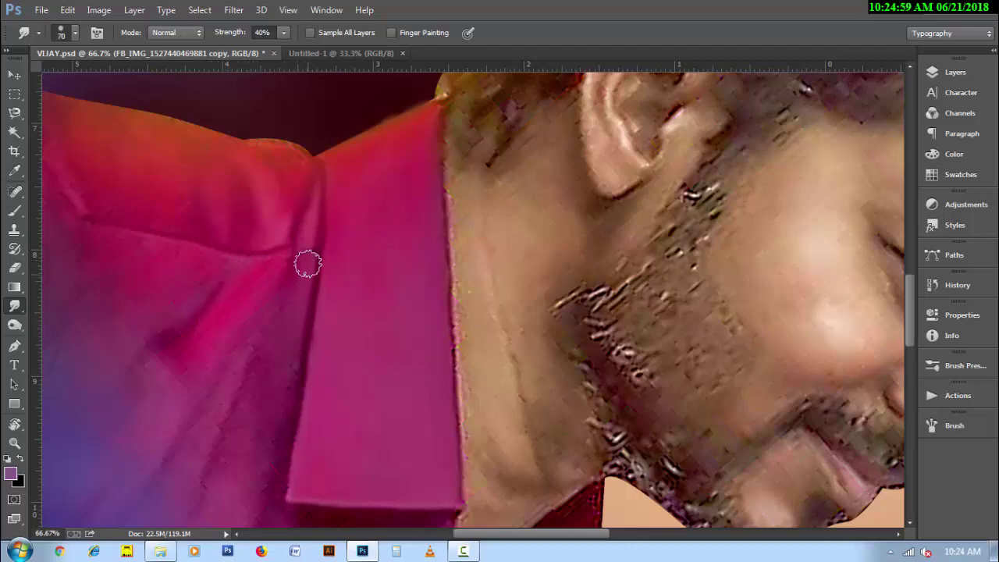
key(bracketright)
key(bracketright)
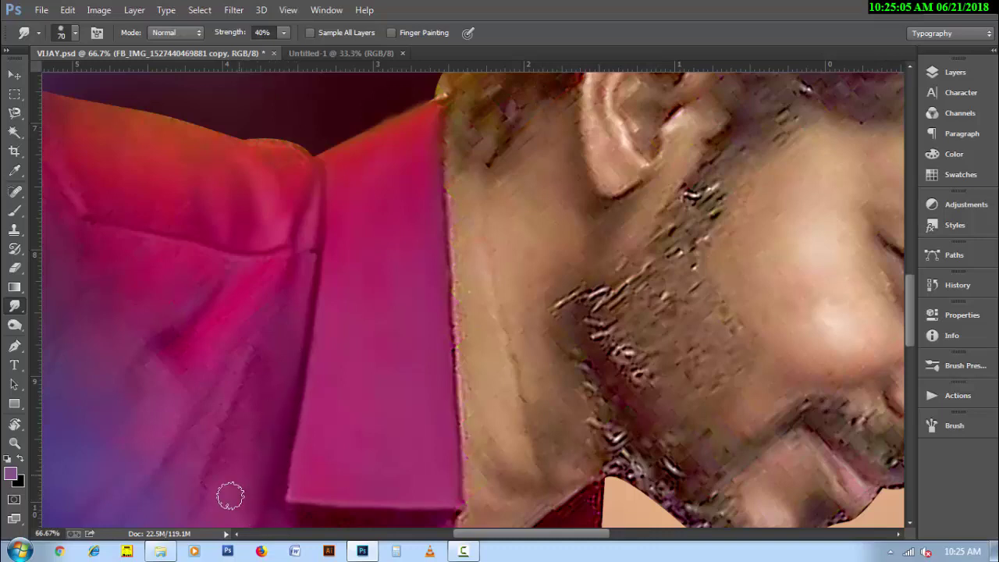
drag(276, 453, 257, 411)
- Soften and lighten the dark shirt crease along the collar with a 60 px brush
drag(163, 375, 194, 331)
key(bracketleft)
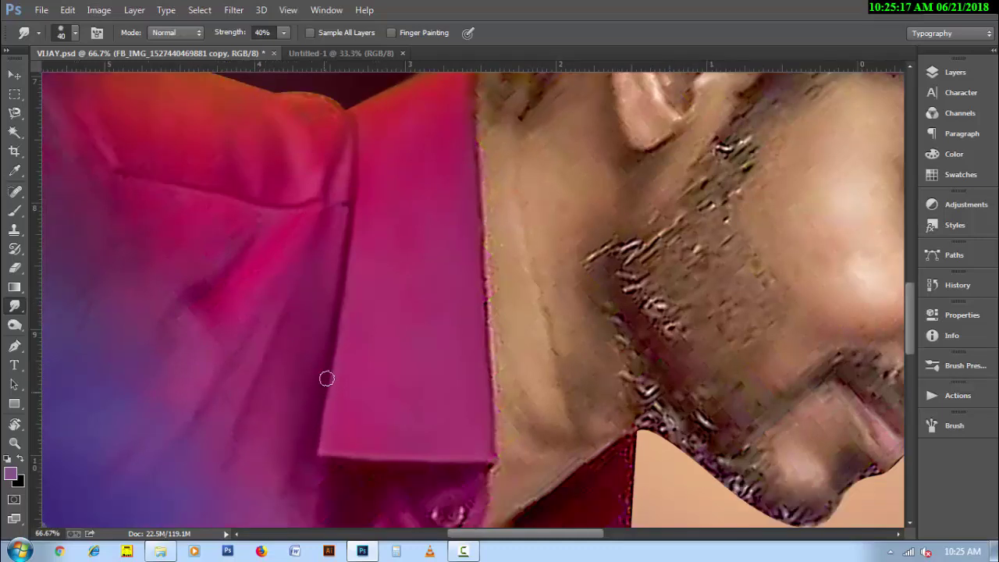
key(bracketright)
key(bracketright)
key(bracketright)
key(bracketleft)
key(bracketleft)
drag(155, 321, 221, 279)
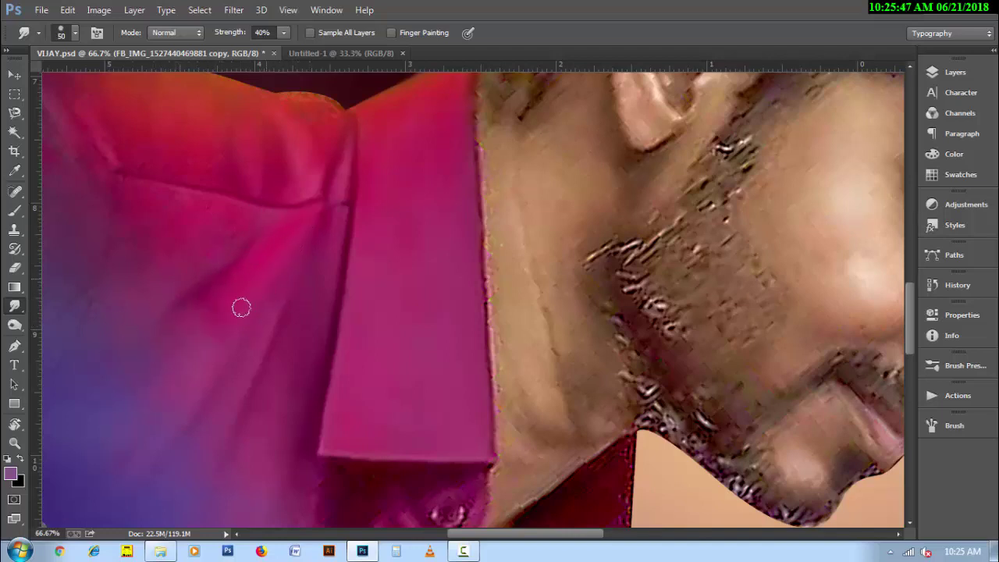
scroll(215, 245, down, 2)
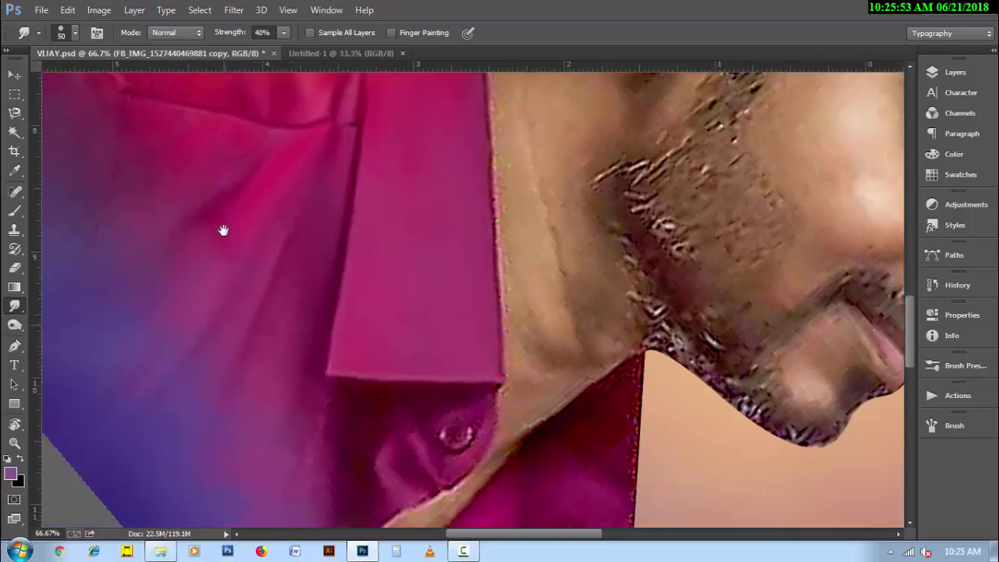
scroll(281, 289, down, 3)
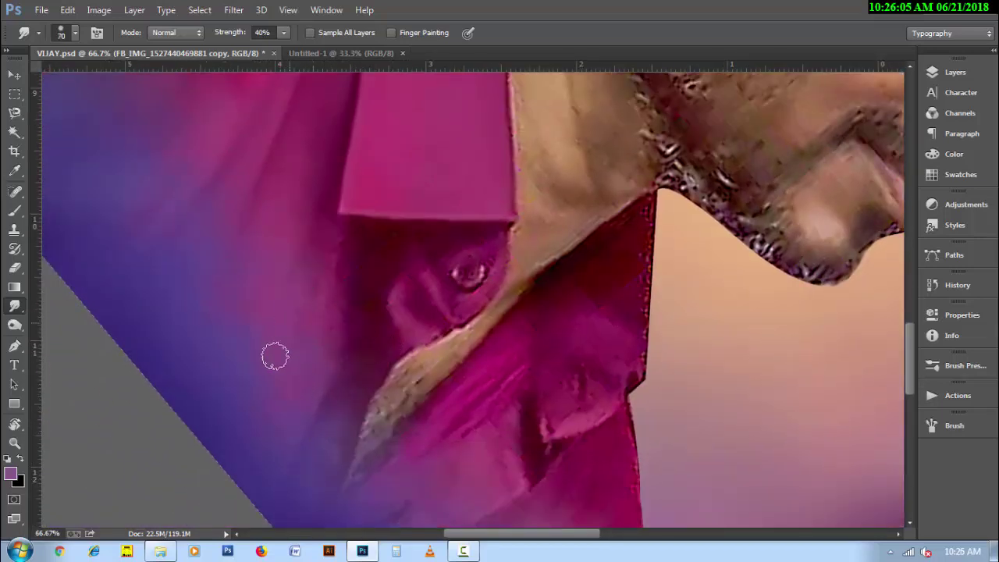
key(bracketright)
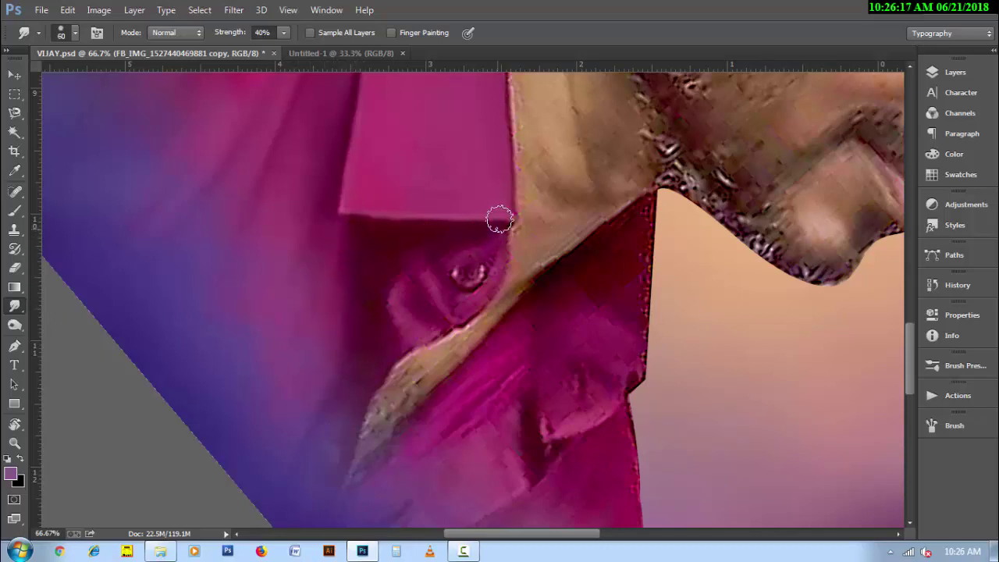
key(bracketleft)
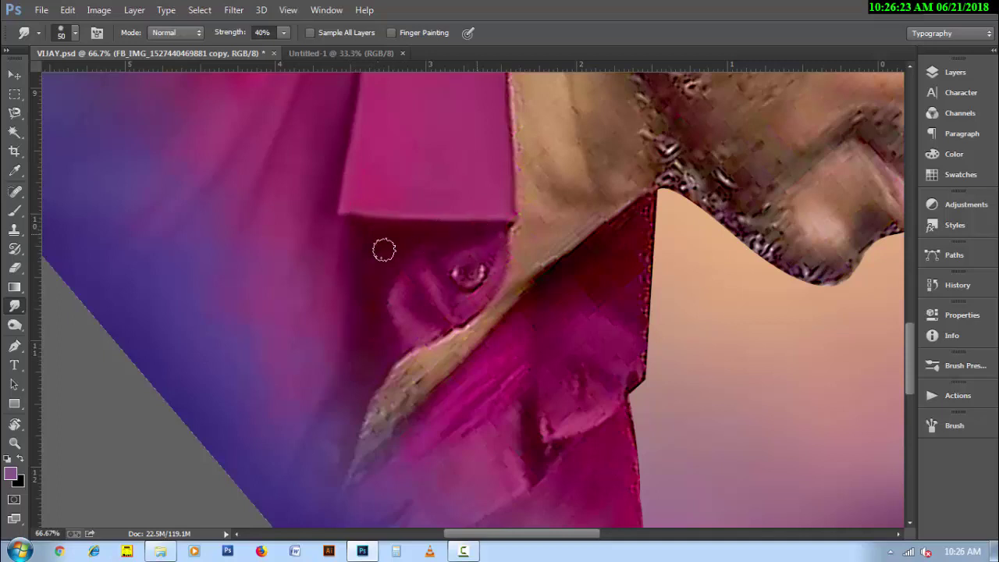
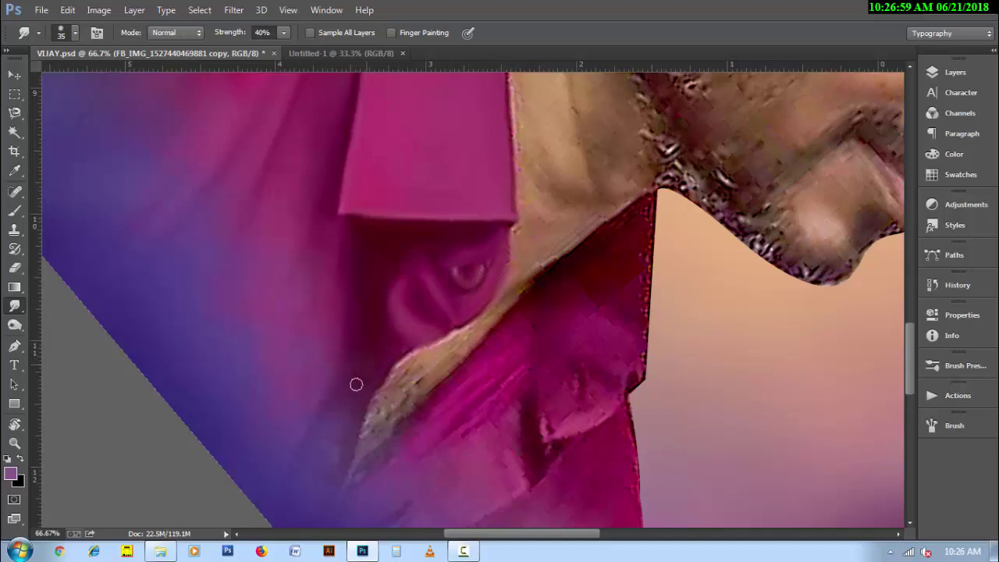
- Smudge the shirt sleeve edge into the purple background, rotating the canvas sideways
drag(417, 443, 389, 350)
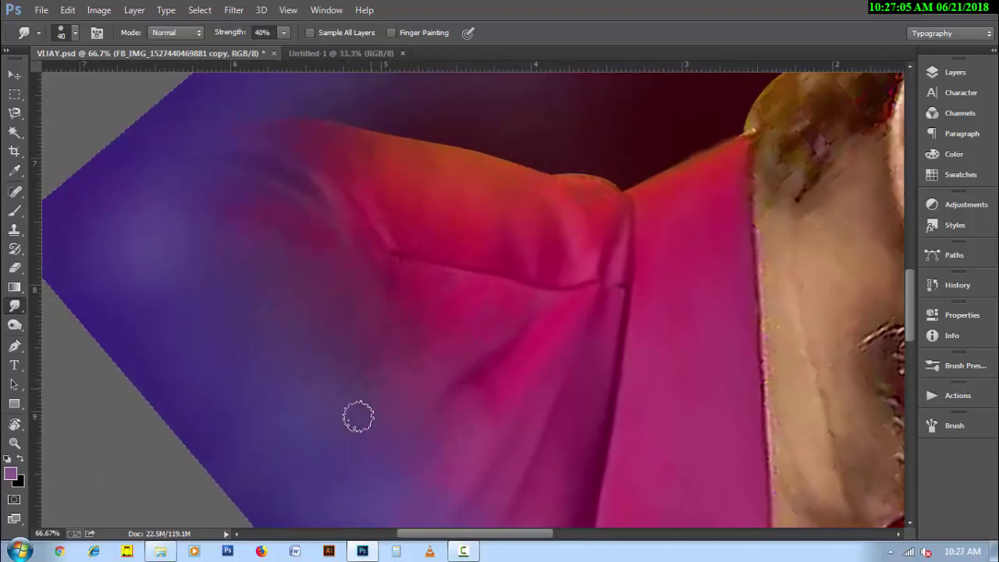
key(bracketright)
key(bracketright)
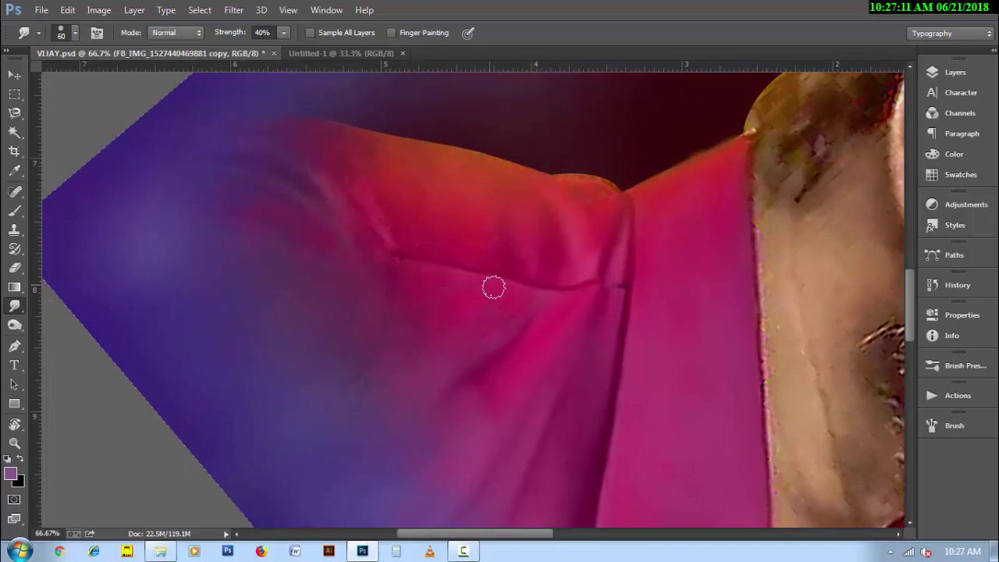
key(bracketright)
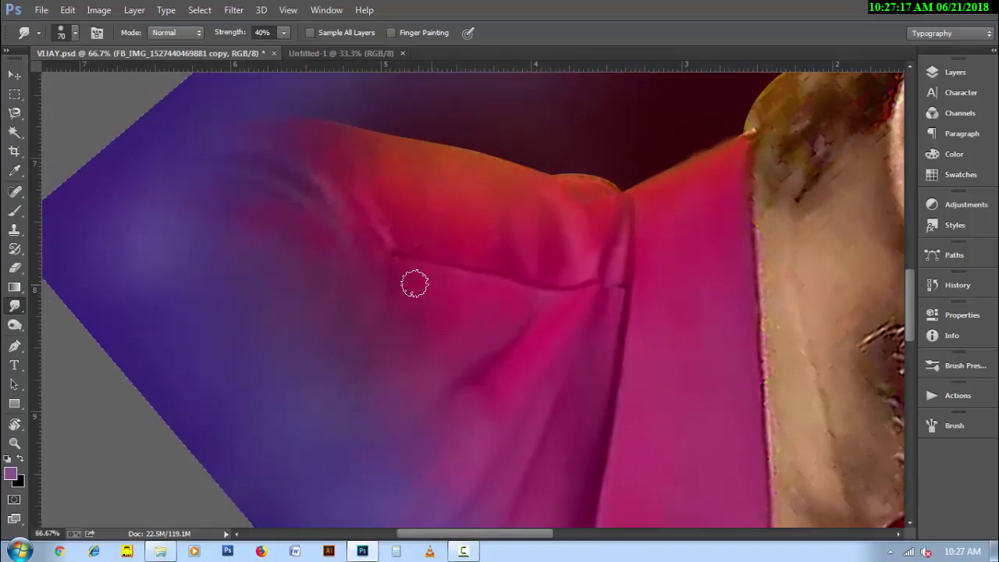
key(bracketright)
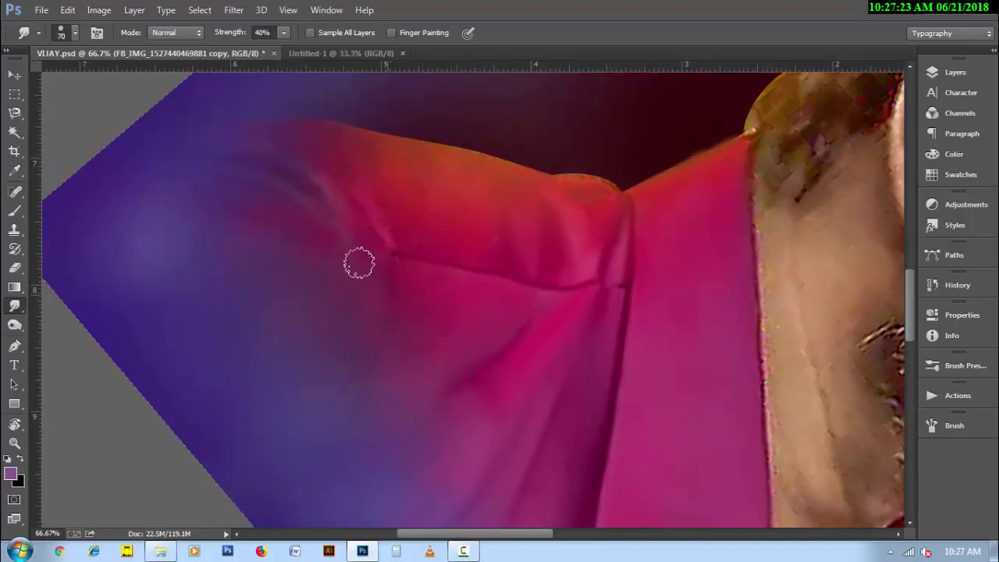
key(r)
mouse_move(359, 264)
mouse_down()
mouse_move(339, 419)
mouse_move(504, 317)
mouse_move(396, 357)
mouse_up()
key(r)
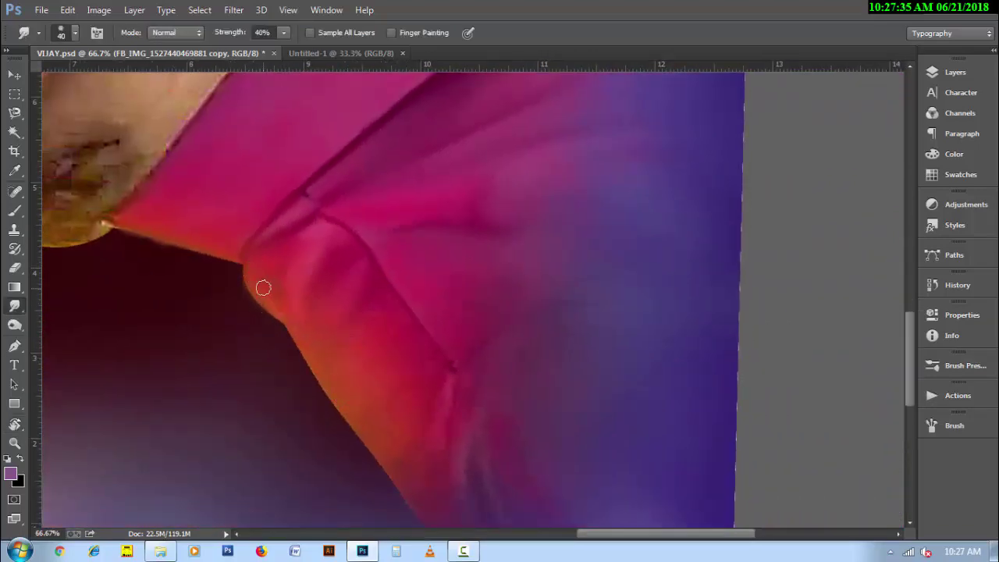
- Fine-tune the smudge brush size and select the portrait layer's mask
key(bracketright)
scroll(449, 499, down, 3)
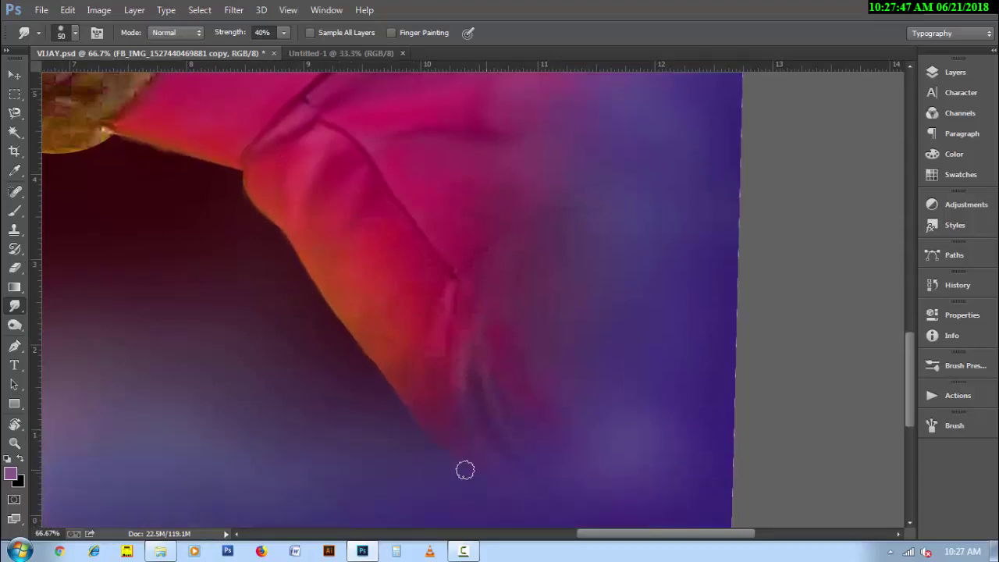
key(bracketright)
key(bracketright)
key(bracketleft)
key(bracketright)
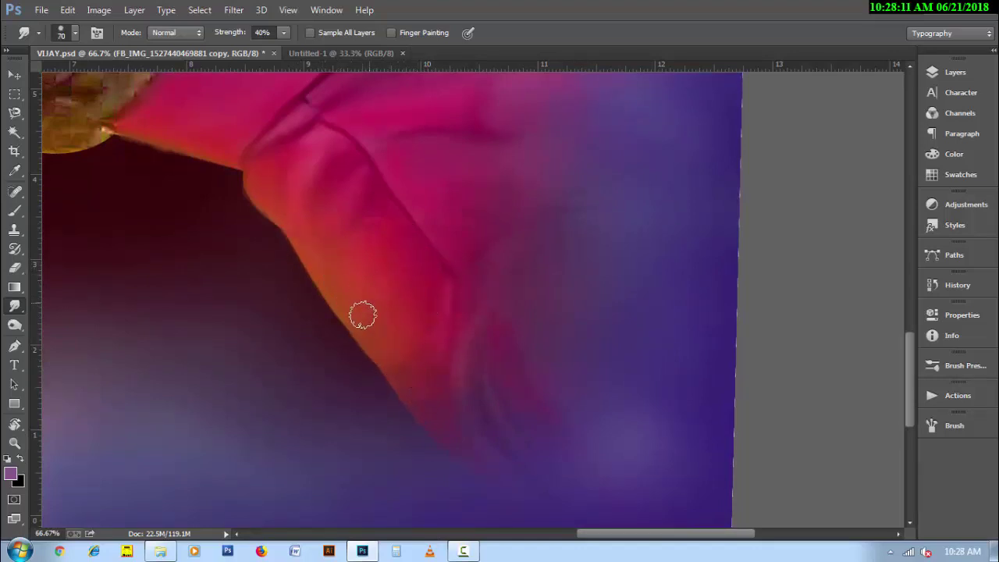
key(bracketleft)
key(bracketleft)
key(bracketleft)
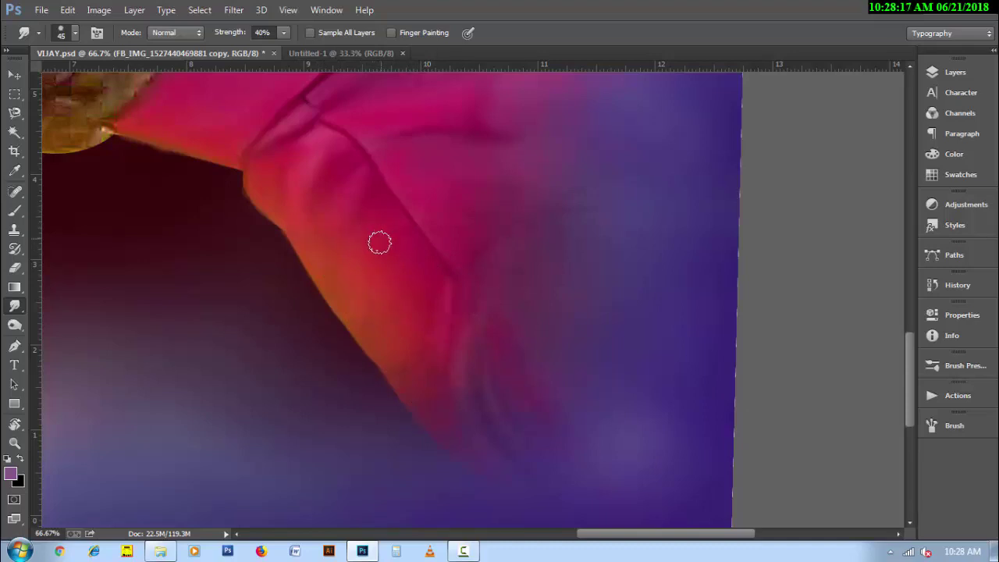
click(955, 72)
- Disable the portrait layer's mask and bring the shirt's right side into view
right_click(821, 175)
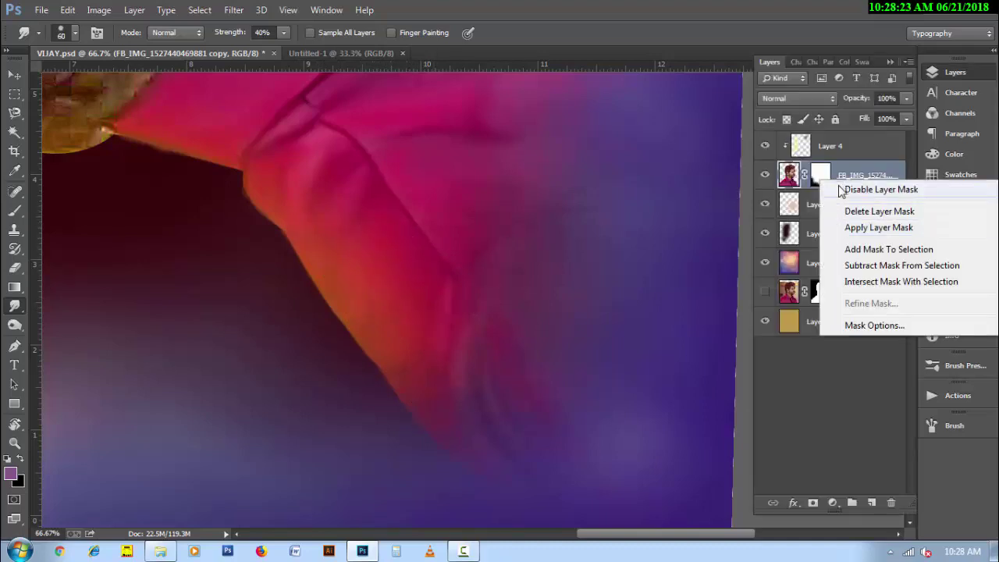
click(839, 188)
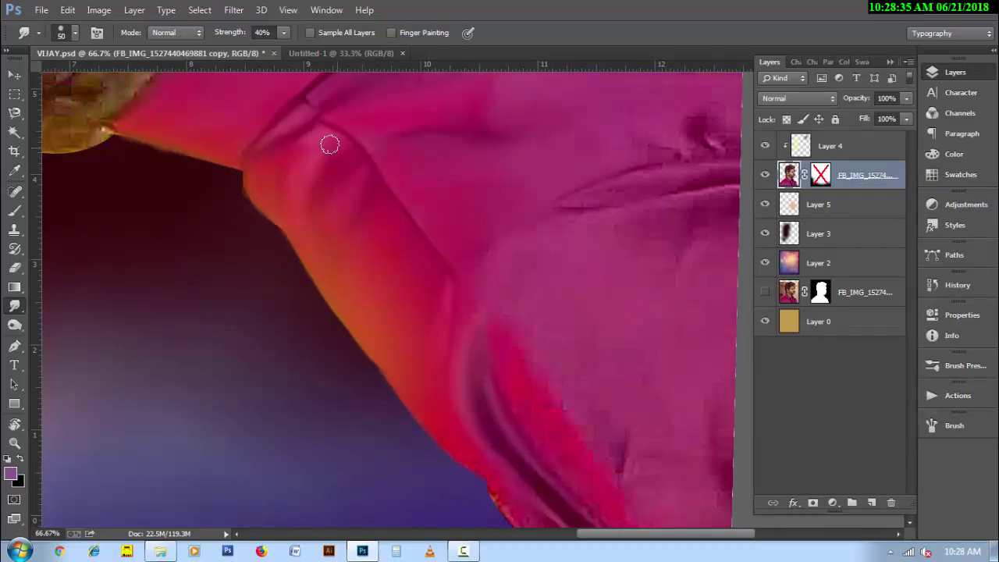
drag(513, 153, 416, 299)
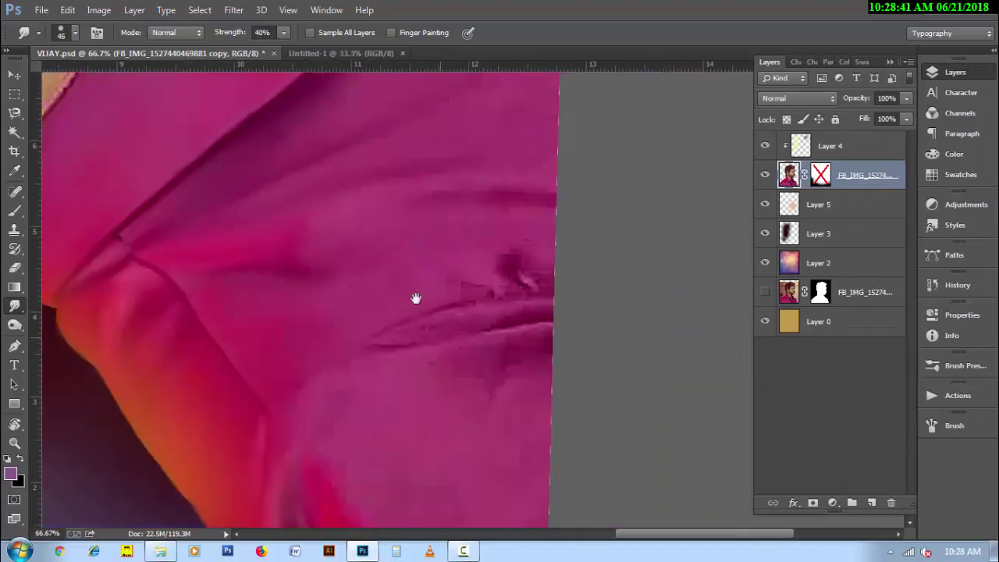
key(bracketright)
key(bracketright)
key(bracketright)
key(bracketleft)
key(bracketleft)
key(bracketleft)
scroll(251, 312, up, 5)
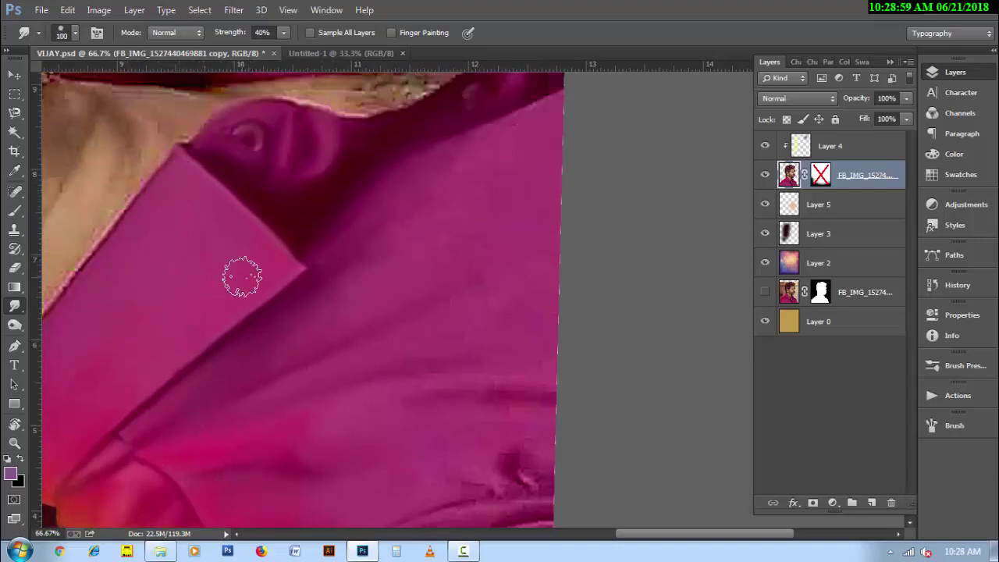
- Smudge the dark magenta collar edge smooth, then re-enable the layer mask
key(bracketright)
key(bracketright)
key(bracketright)
scroll(242, 277, up, 4)
scroll(242, 277, up, 3)
key(bracketleft)
key(bracketleft)
key(bracketleft)
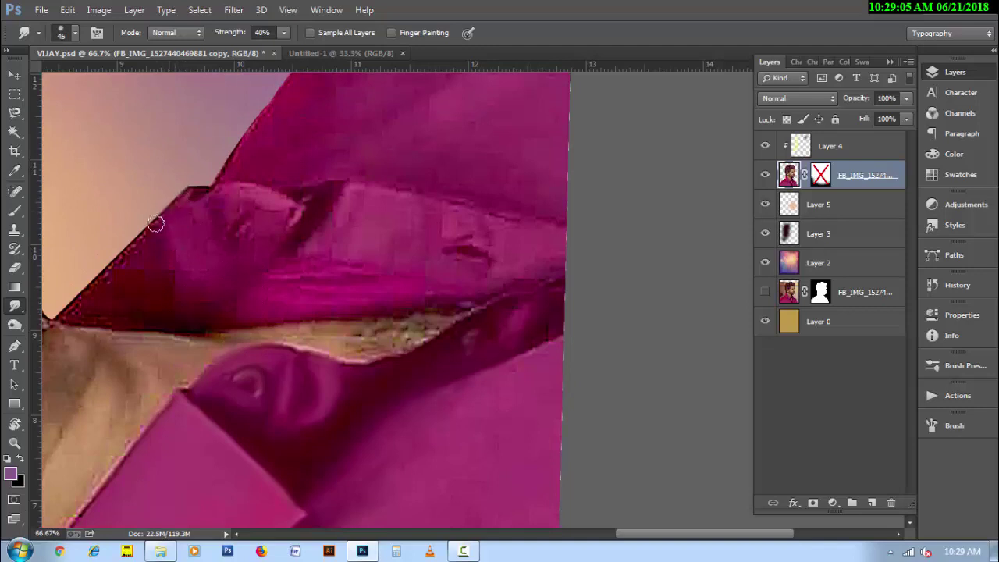
mouse_move(156, 224)
mouse_down()
mouse_move(111, 261)
mouse_move(149, 260)
mouse_move(105, 268)
mouse_move(69, 309)
mouse_up()
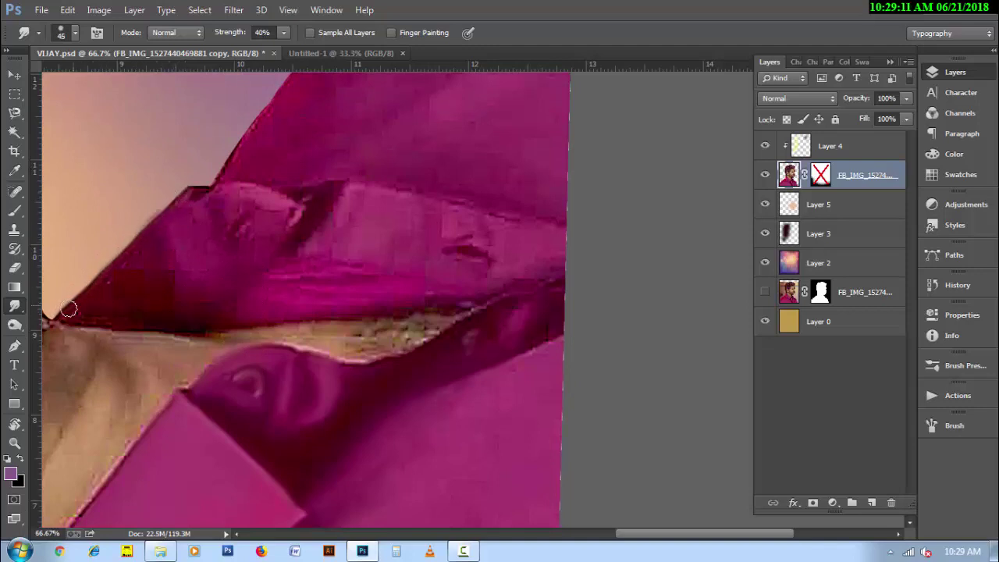
key(bracketleft)
key(bracketright)
key(bracketright)
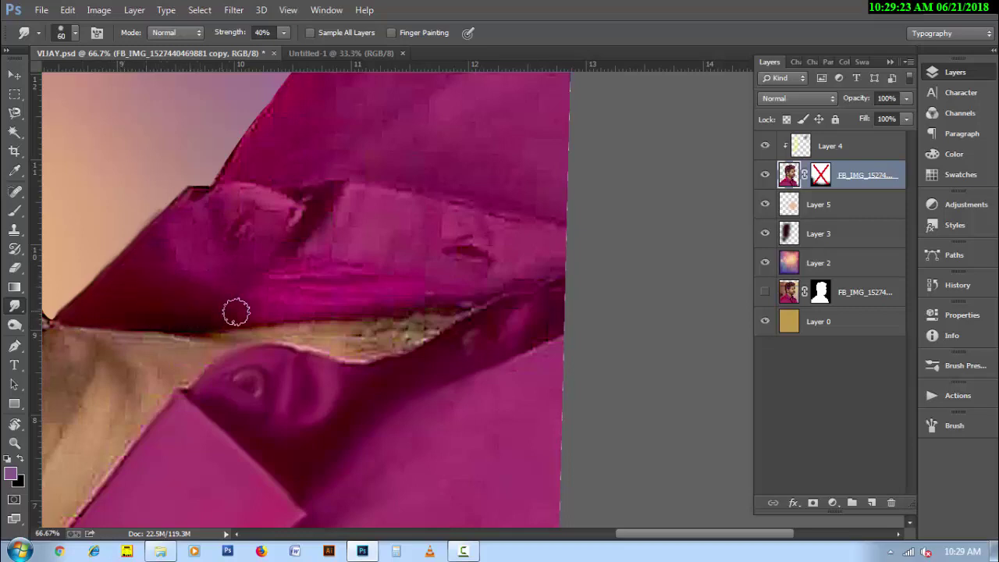
shift+click(820, 175)
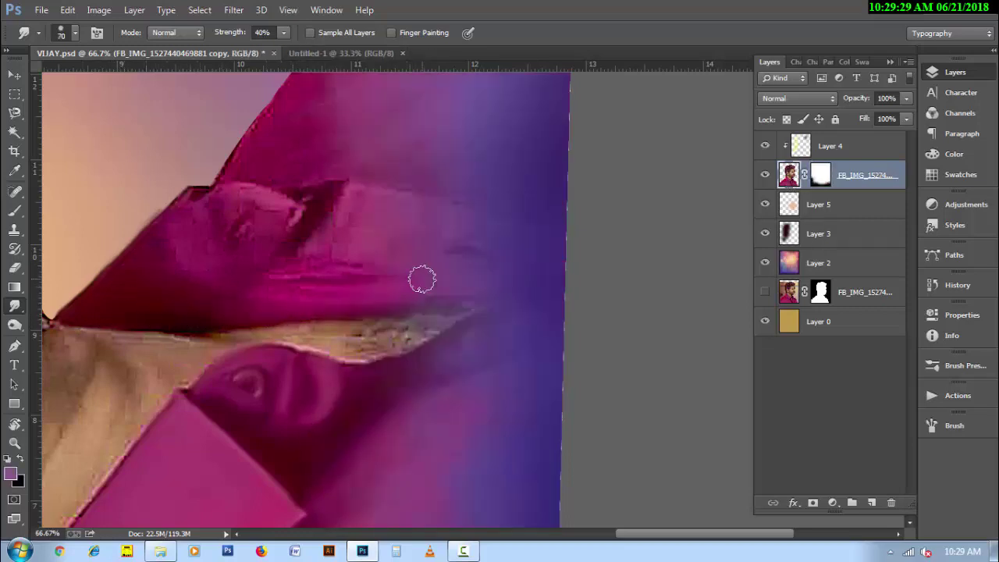
- Smear the dark shirt folds upward to soften their streaks
key(bracketright)
key(bracketleft)
drag(312, 220, 398, 190)
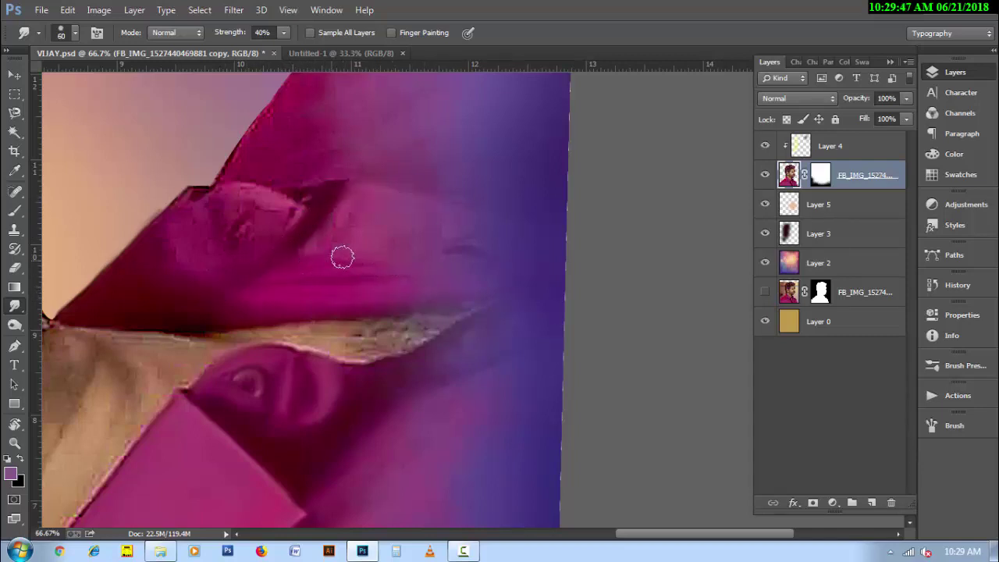
drag(372, 241, 457, 234)
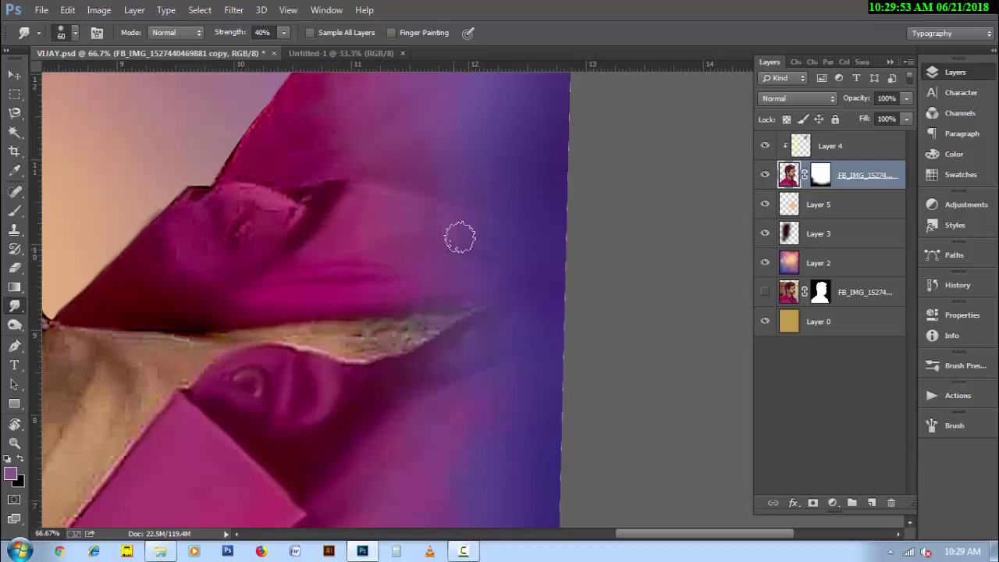
- Smudge the lower fold shading on the shirt with a larger brush
scroll(350, 224, up, 2)
scroll(366, 263, up, 2)
key(bracketright)
key(bracketright)
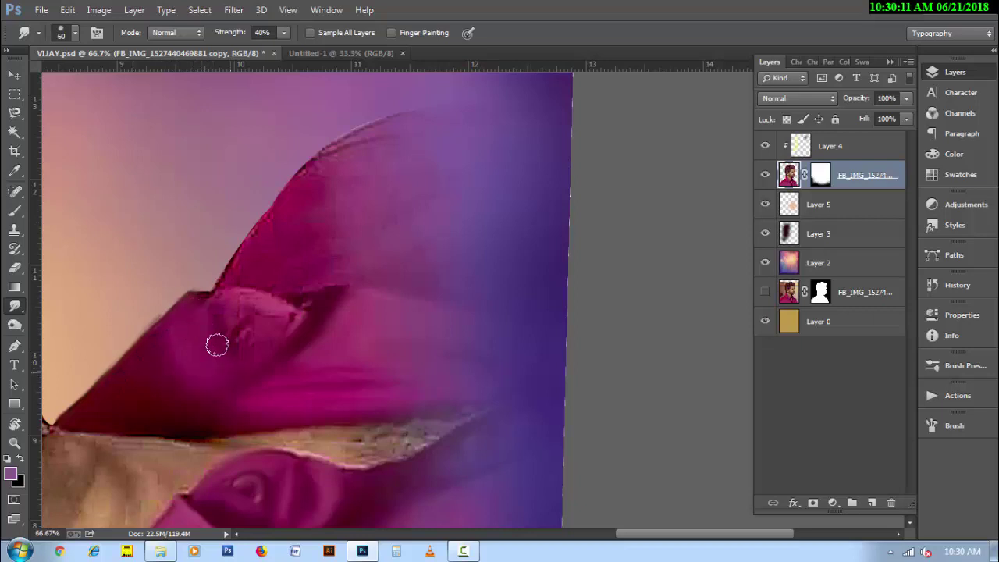
mouse_move(260, 301)
mouse_down()
mouse_move(299, 317)
mouse_move(267, 357)
mouse_up()
key(bracketleft)
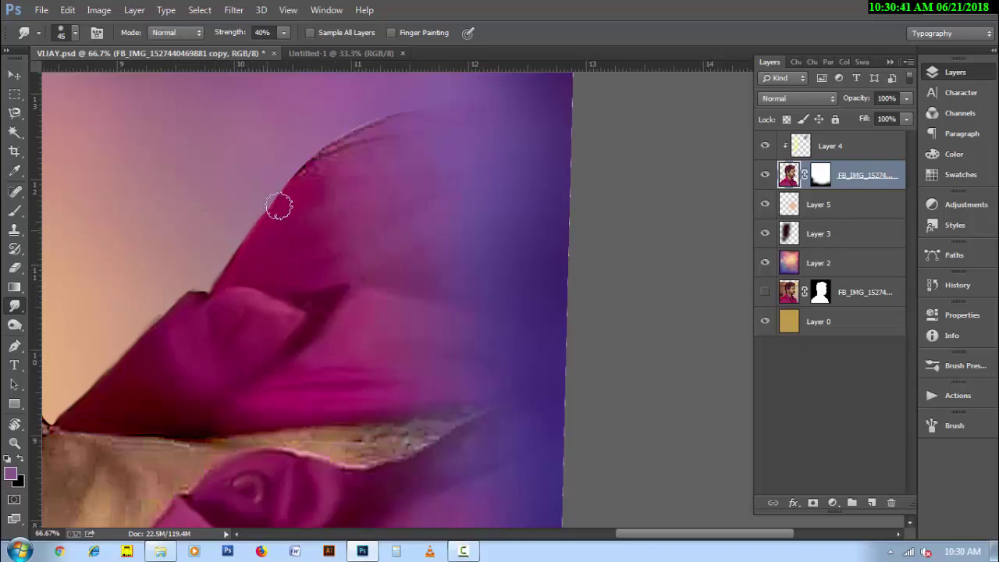
- Adjust the brush size and reset the canvas rotation to upright
key(bracketright)
key(bracketright)
key(bracketright)
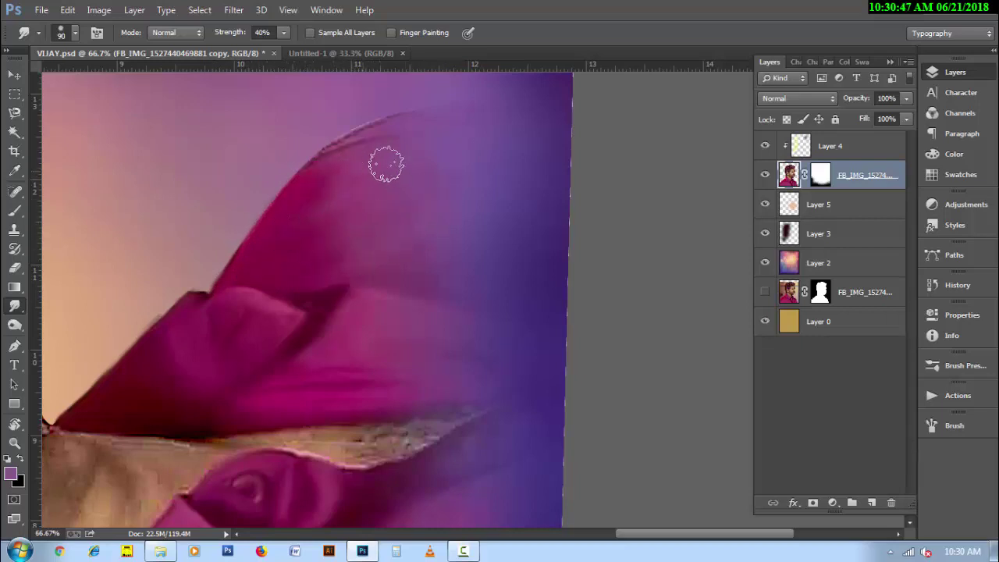
key(bracketleft)
key(bracketleft)
key(bracketleft)
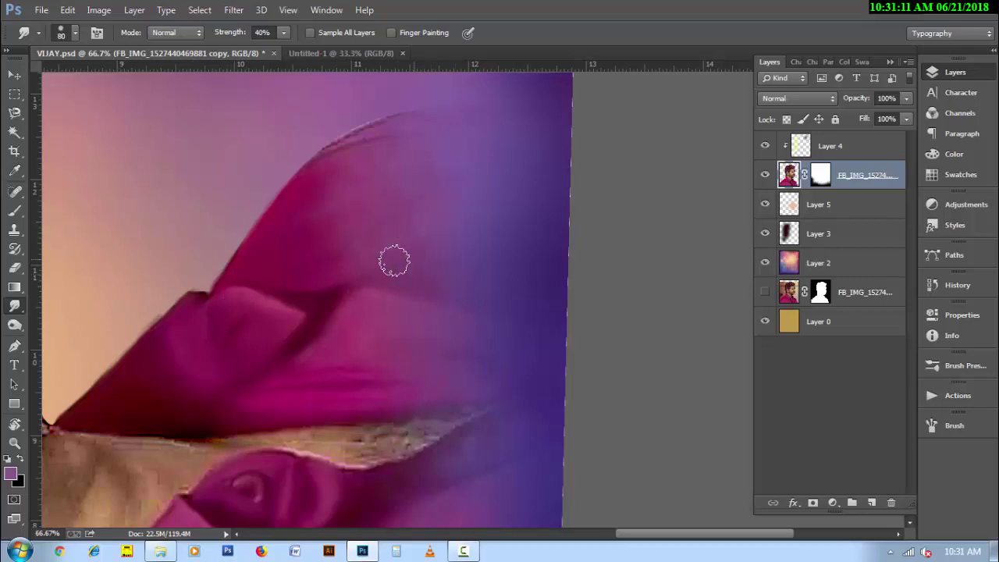
key(bracketright)
key(bracketright)
key(bracketright)
key(bracketleft)
key(bracketleft)
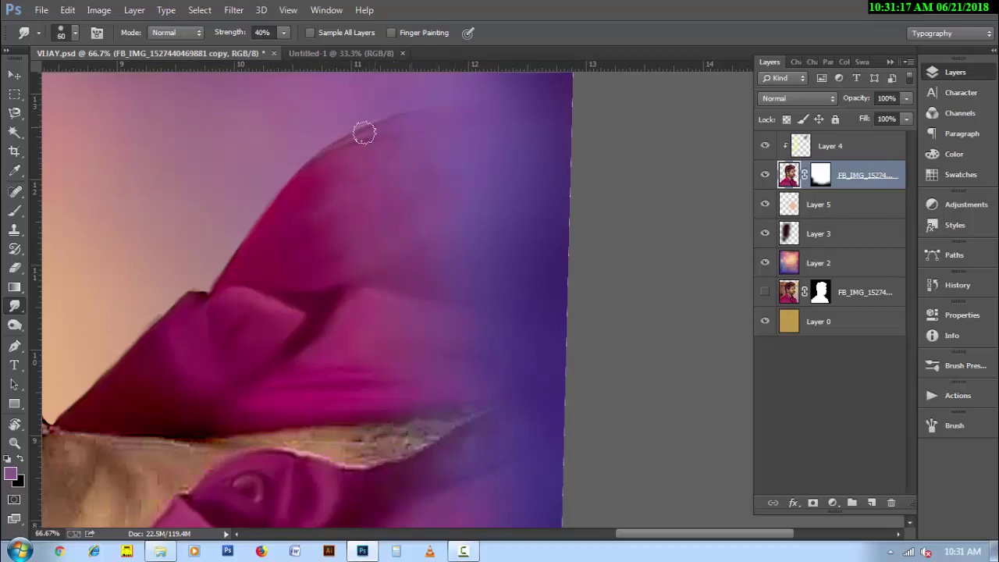
key(r)
click(206, 33)
key(alt+space)
- Zoom out to check the portrait, then zoom back in on the collar to resume smudging
key(Escape)
key(ctrl+minus)
key(ctrl+minus)
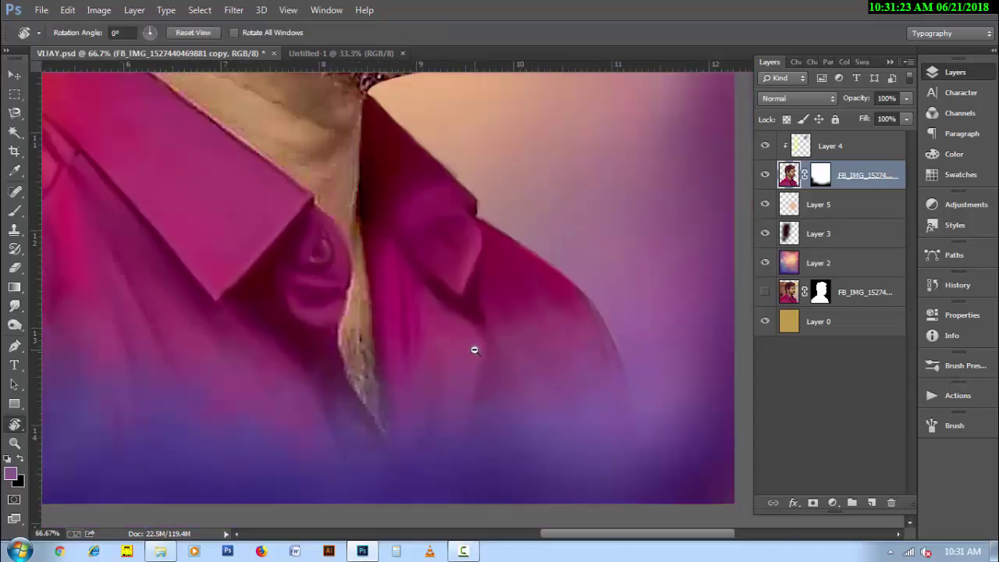
drag(484, 362, 484, 386)
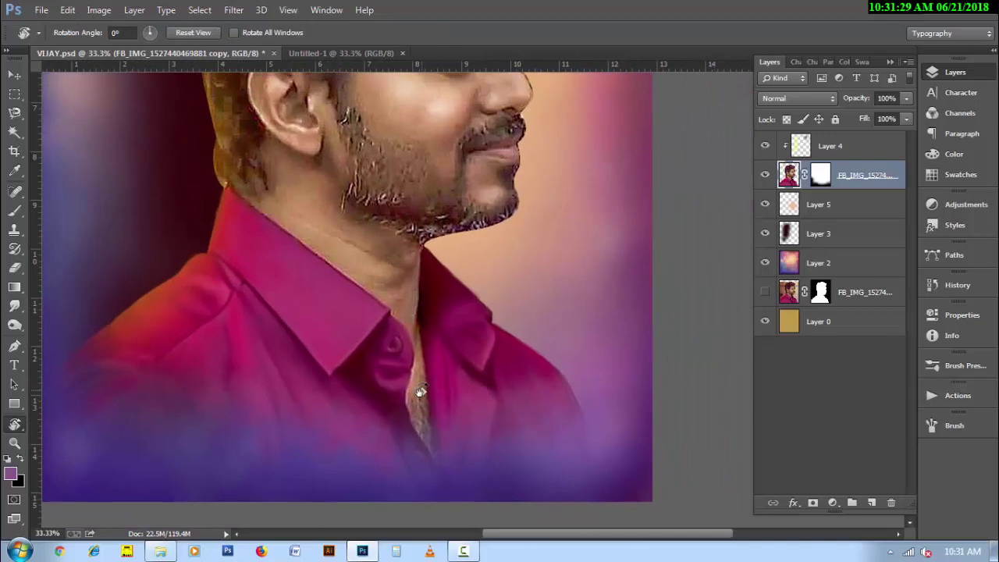
key(ctrl+plus)
key(ctrl+plus)
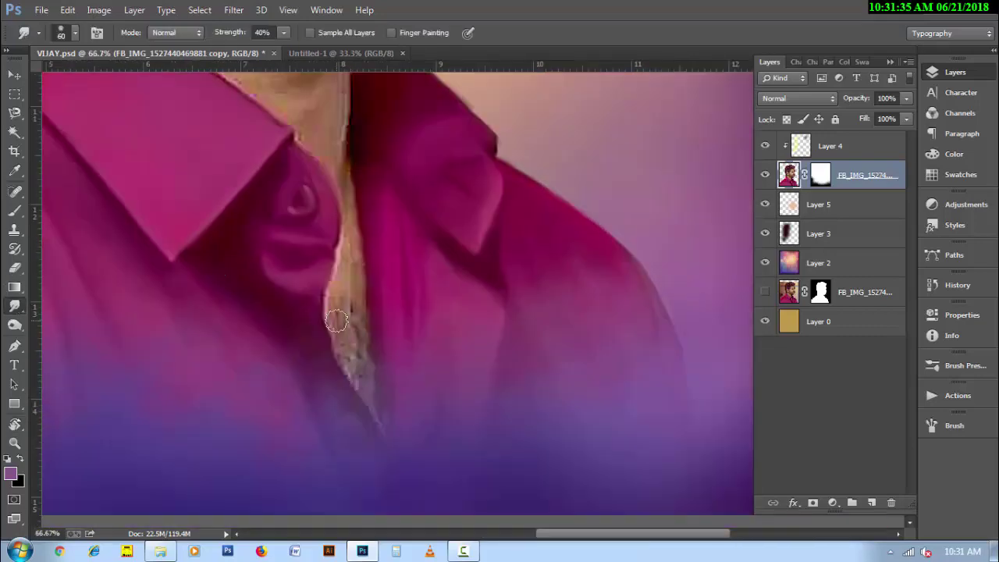
key(p)
key(r)
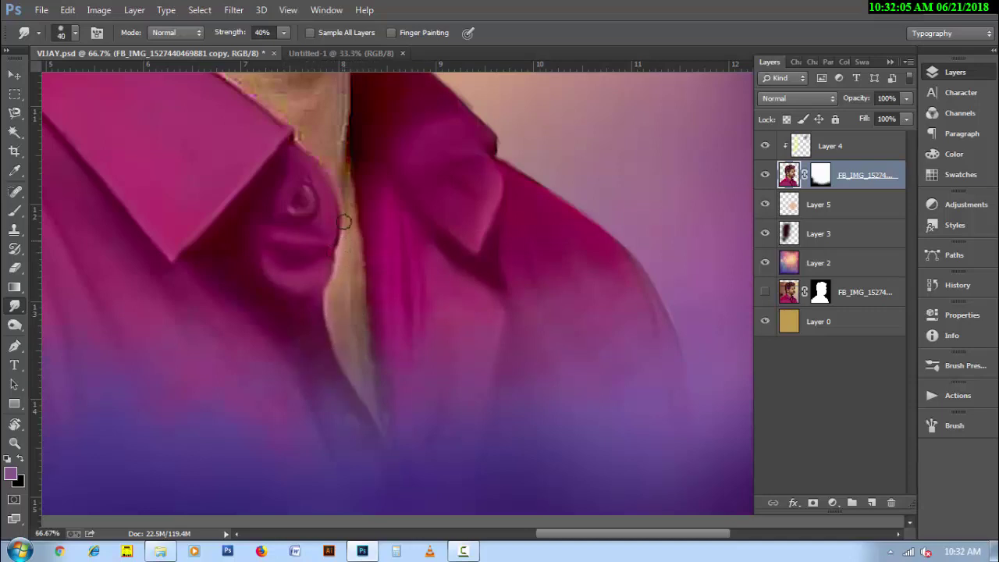
- Resize the smudge brush through its settings and pan up to the face and beard
key(bracketright)
key(bracketright)
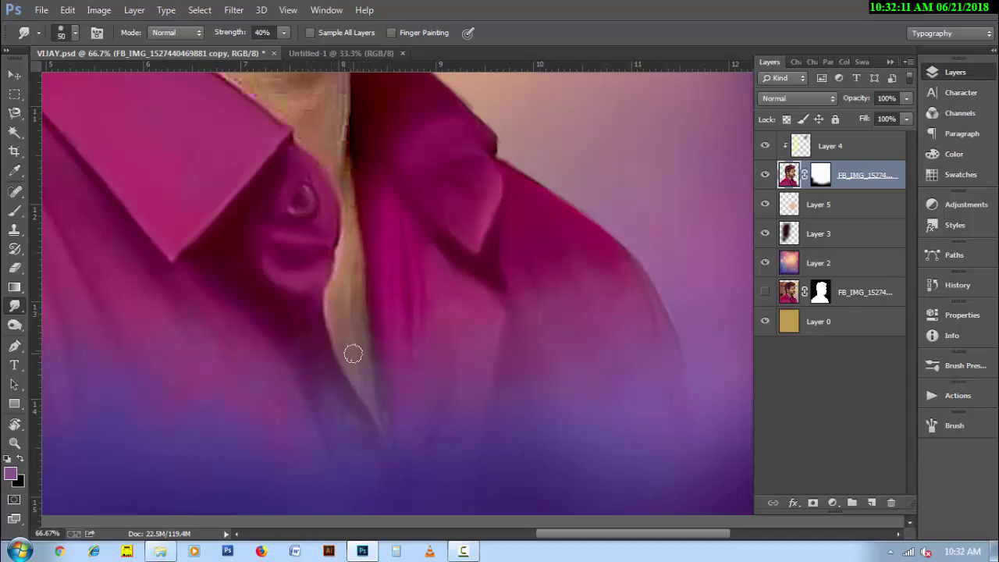
scroll(349, 214, up, 3)
key(bracketleft)
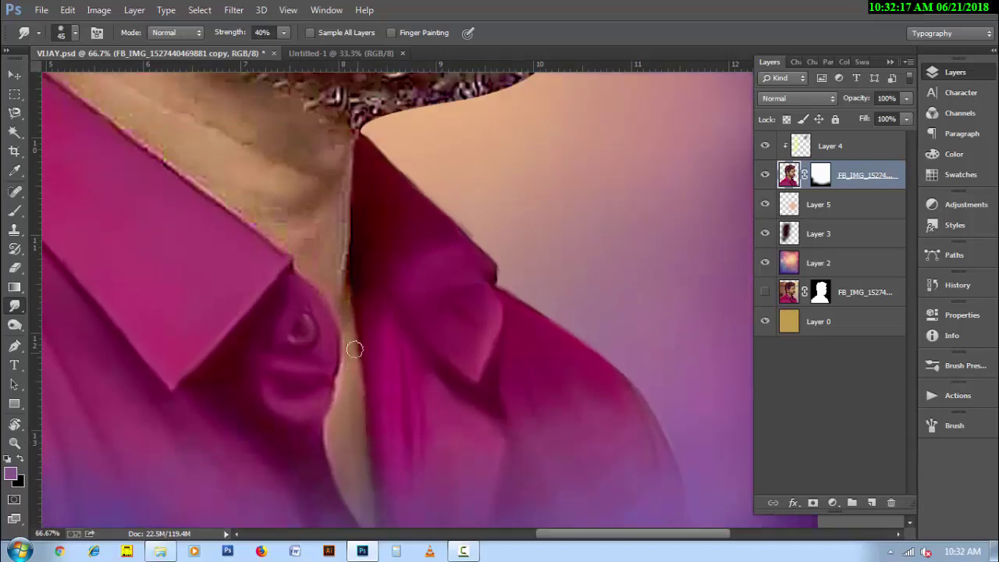
scroll(342, 297, up, 1)
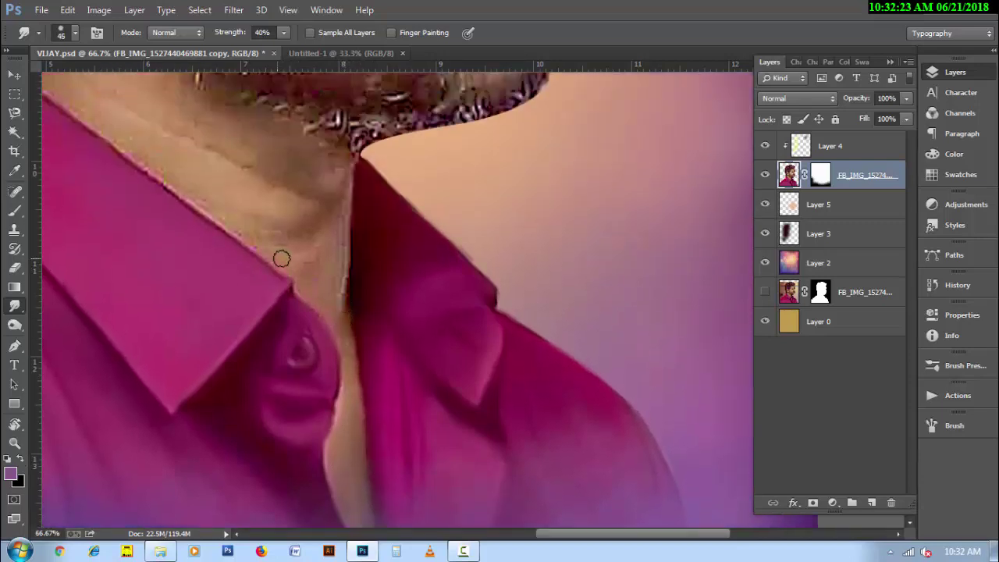
right_click(346, 230)
key(Return)
drag(231, 159, 229, 215)
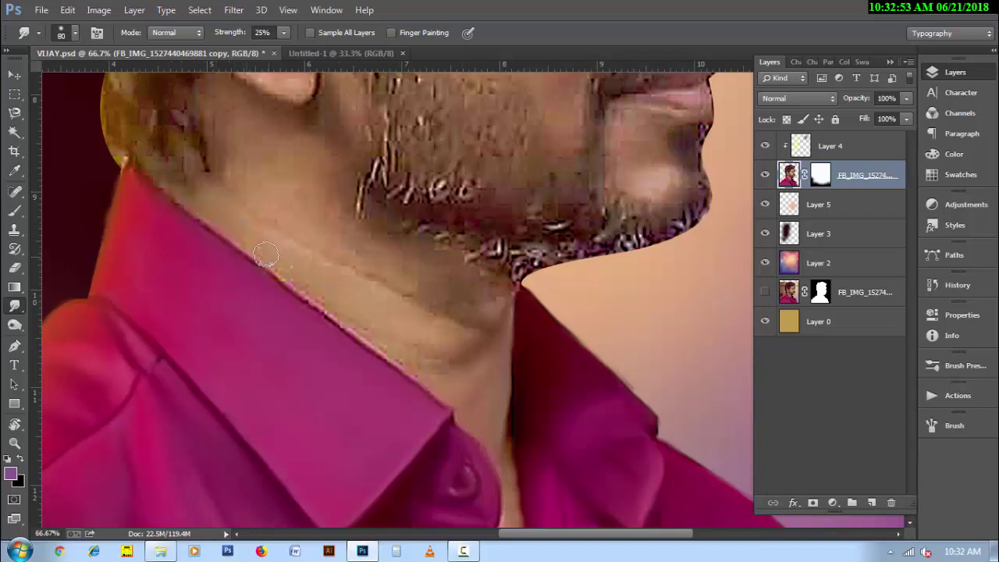
- Smooth the neck edge along the shirt collar
drag(323, 293, 351, 314)
key(bracketleft)
key(bracketleft)
key(bracketright)
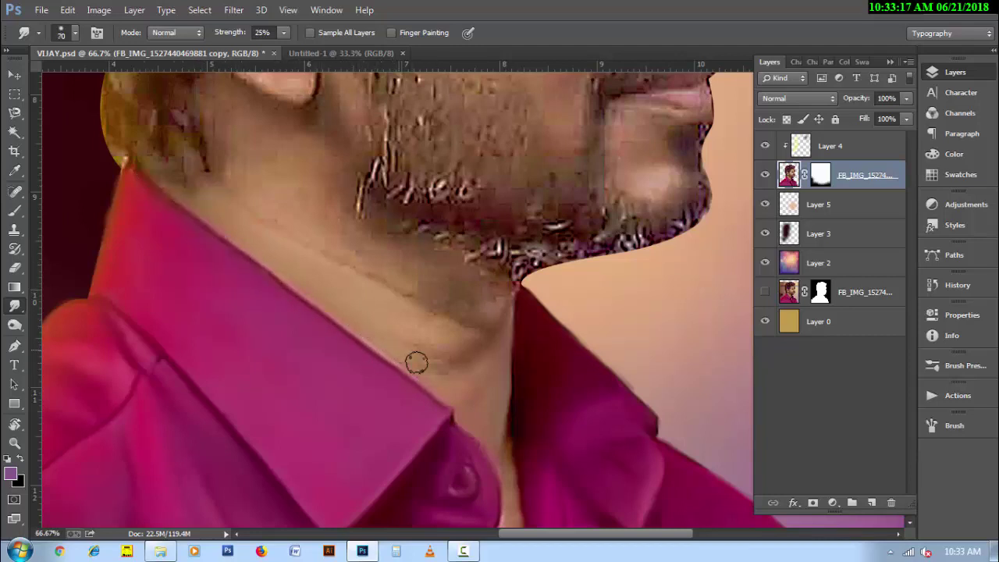
key(bracketright)
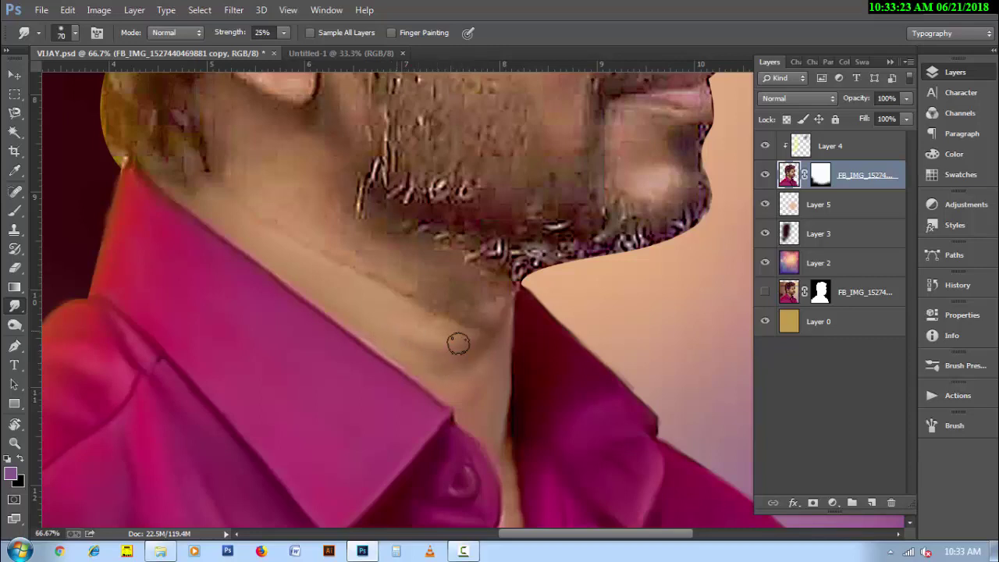
key(bracketleft)
- Blend the lower beard into the neck edge with a resized brush
scroll(481, 374, up, 3)
scroll(223, 273, up, 1)
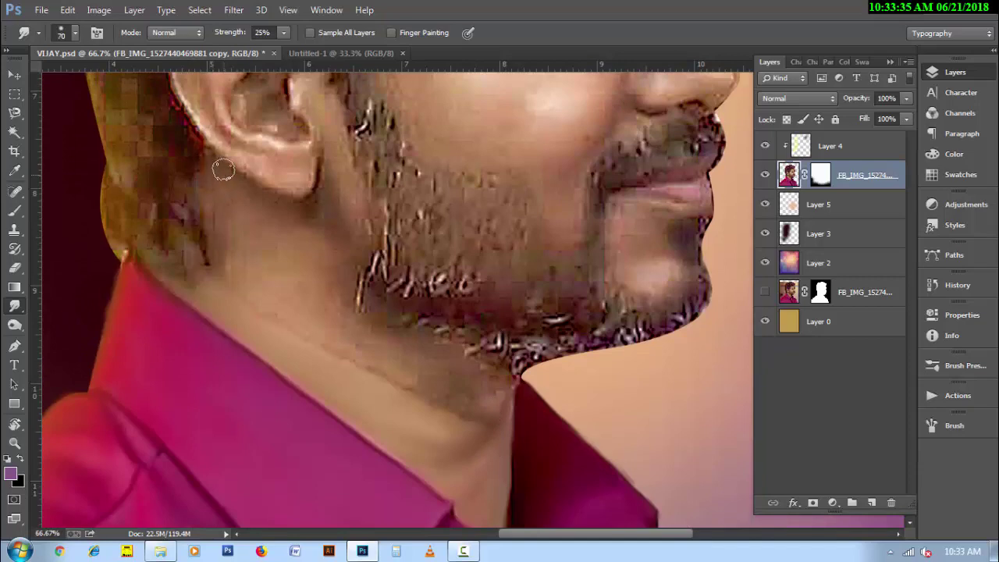
key(bracketright)
key(bracketright)
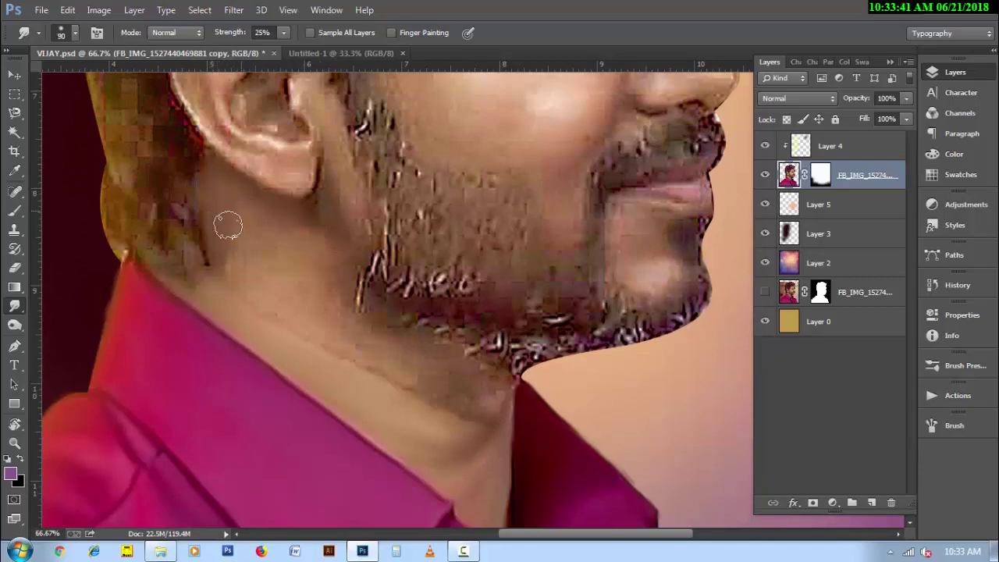
key(bracketright)
scroll(509, 258, down, 5)
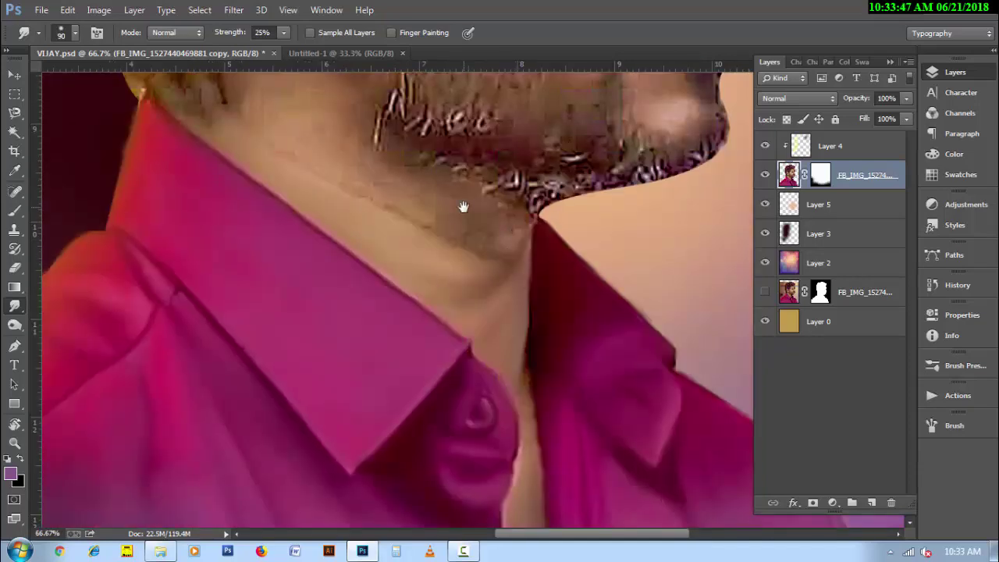
key(bracketleft)
key(bracketleft)
mouse_move(401, 169)
mouse_down()
mouse_move(520, 223)
mouse_move(310, 161)
mouse_move(364, 190)
mouse_move(261, 127)
mouse_move(464, 242)
mouse_move(495, 245)
mouse_move(412, 194)
mouse_up()
- Blend the neck shading up toward the ear with a larger brush
scroll(508, 229, up, 2)
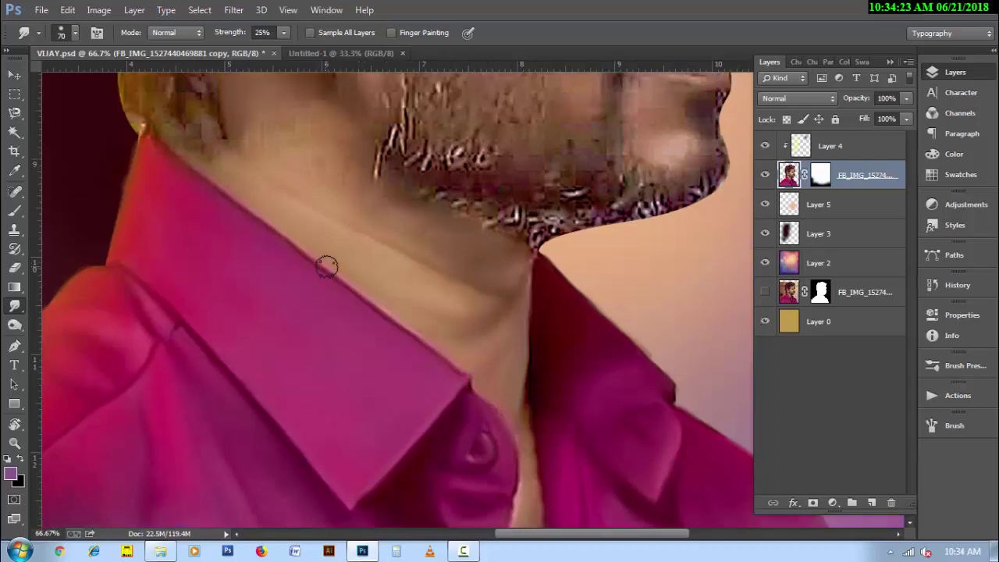
scroll(328, 263, up, 2)
key(bracketright)
key(bracketright)
key(bracketright)
mouse_move(342, 299)
mouse_down()
mouse_move(323, 290)
mouse_move(301, 253)
mouse_move(263, 237)
mouse_move(238, 209)
mouse_up()
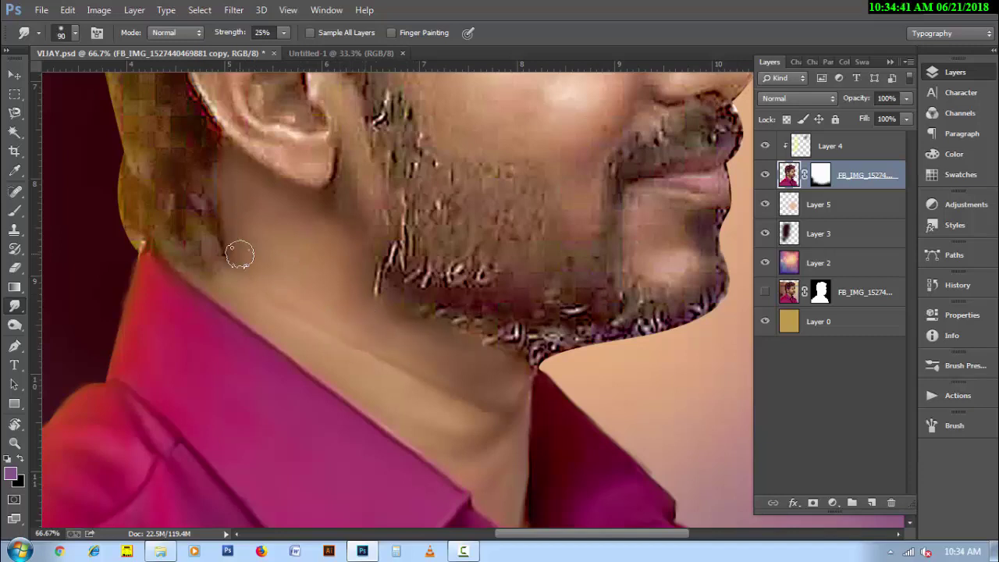
key(bracketleft)
key(bracketleft)
key(bracketleft)
- Smooth the ear's dark upper rim and smear the skin beside the ear into the hair
drag(362, 318, 371, 387)
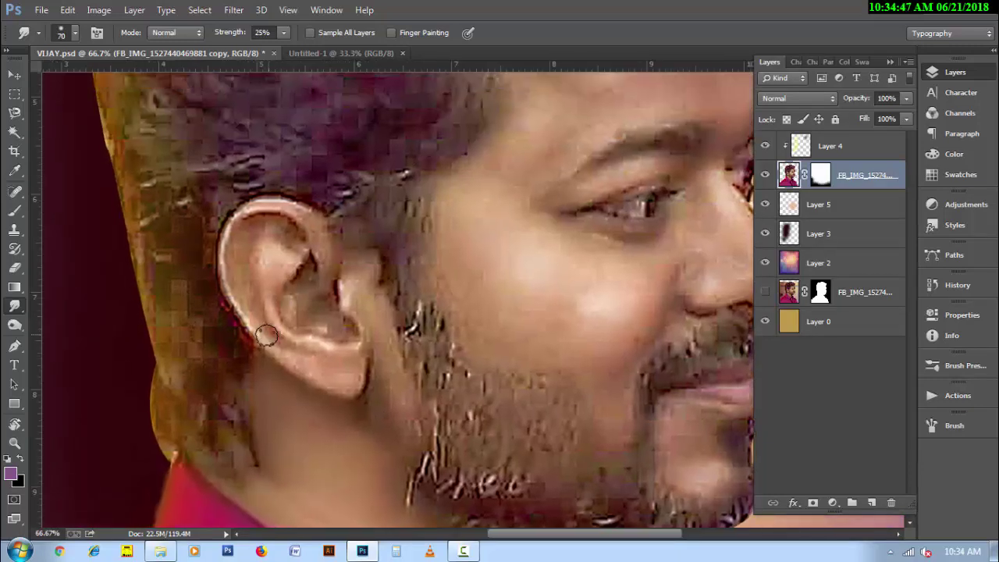
key(bracketleft)
key(bracketleft)
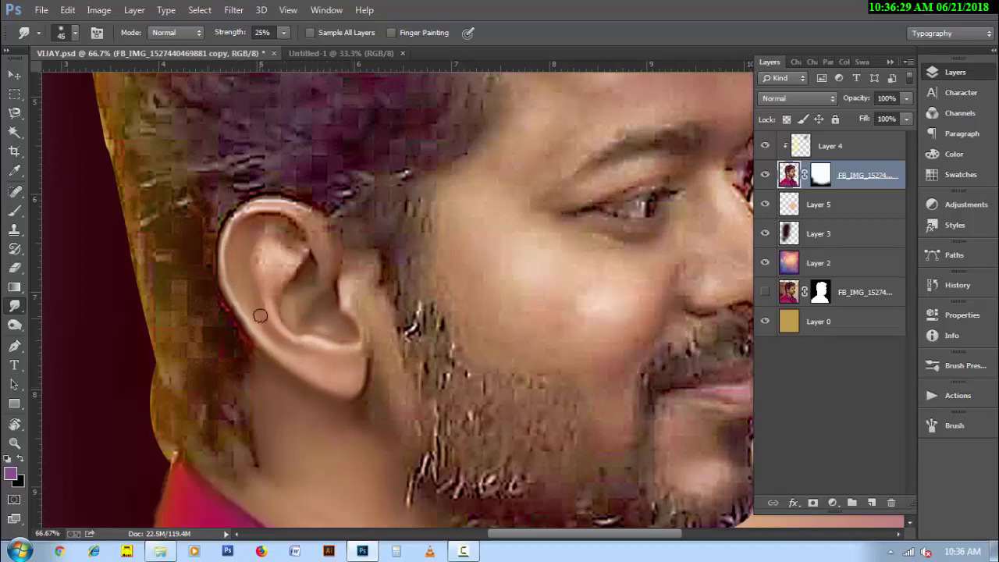
key(bracketright)
key(bracketright)
key(bracketleft)
key(bracketleft)
key(bracketleft)
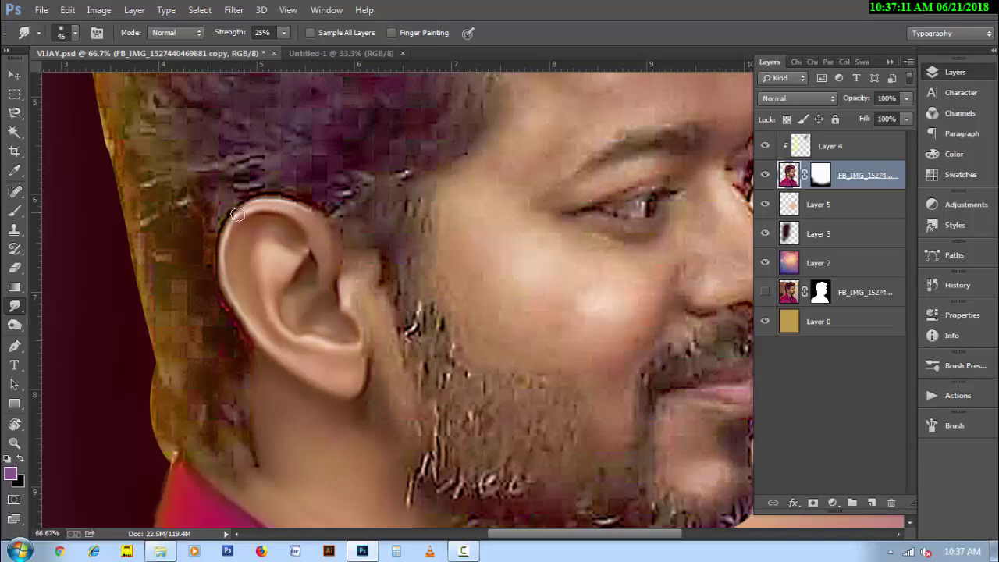
drag(274, 205, 227, 226)
mouse_move(356, 266)
mouse_down()
mouse_move(373, 279)
mouse_move(352, 279)
mouse_move(366, 334)
mouse_move(372, 286)
mouse_move(376, 333)
mouse_up()
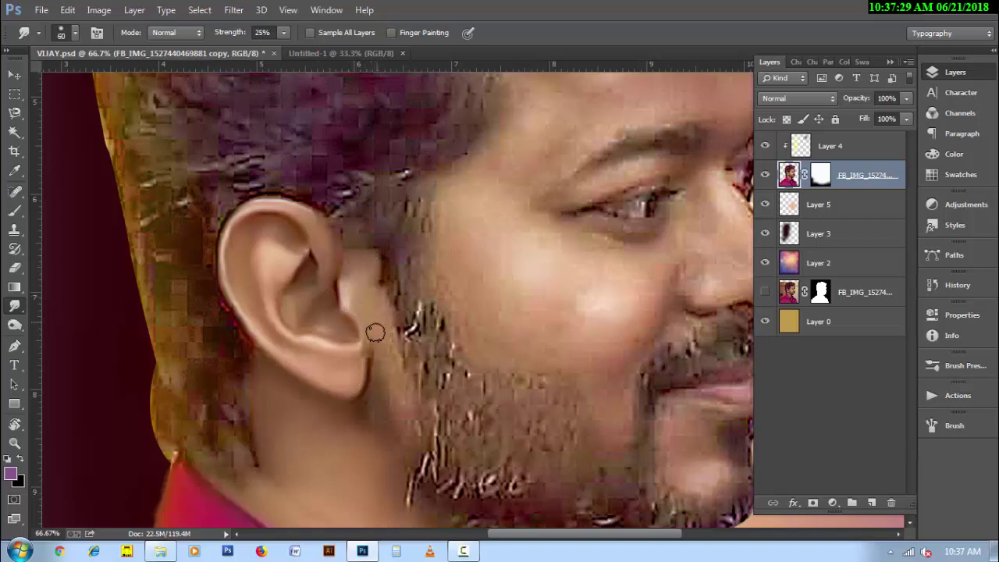
- Adjust the brush size and zoom to the forehead and hairline
key(bracketleft)
key(bracketright)
key(bracketright)
key(bracketright)
key(bracketleft)
key(ctrl+minus)
key(bracketright)
drag(598, 197, 488, 347)
key(ctrl+plus)
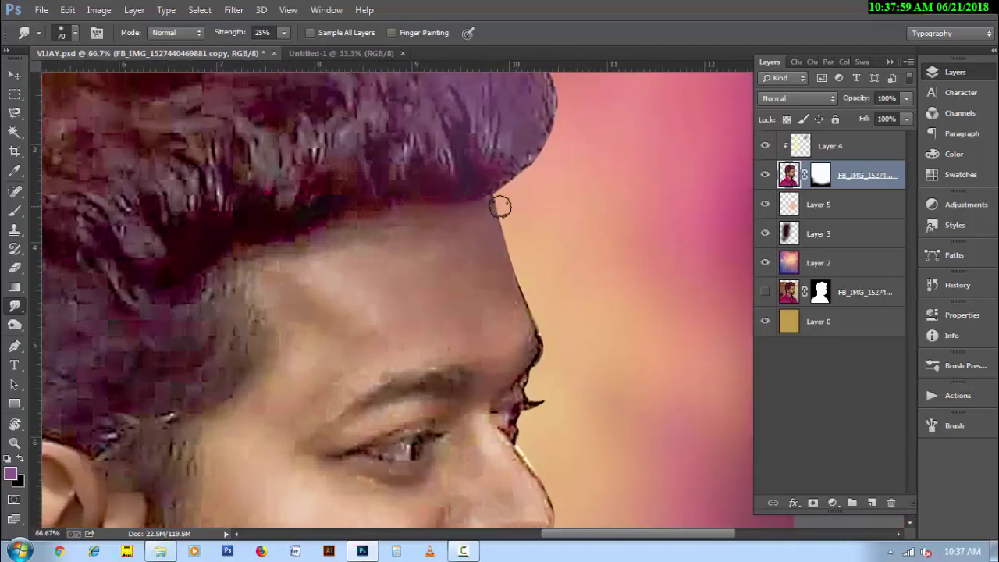
- Soften the forehead edge below the hair against the background
drag(500, 206, 520, 289)
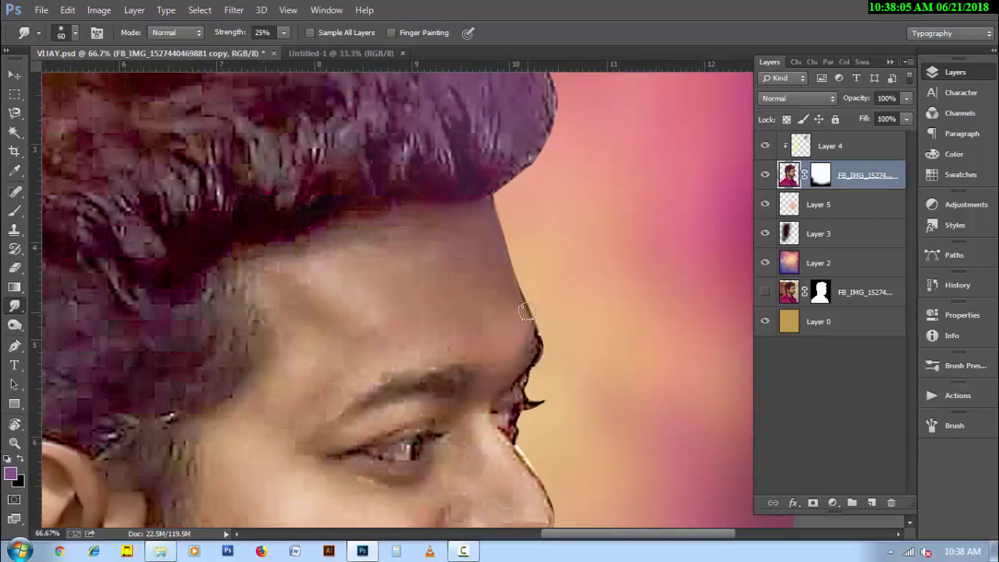
drag(501, 358, 500, 322)
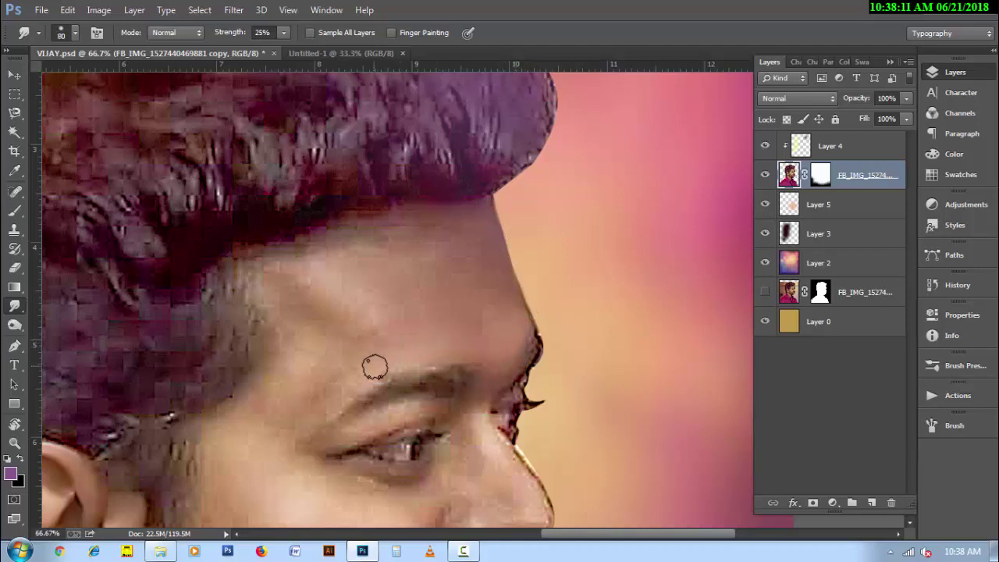
key(bracketright)
key(bracketright)
key(bracketright)
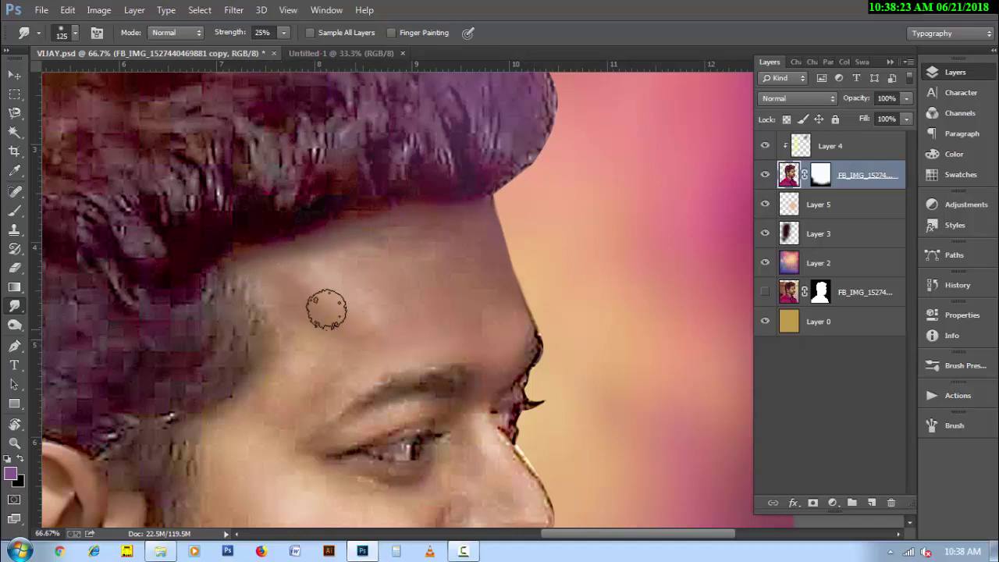
key(bracketright)
key(bracketleft)
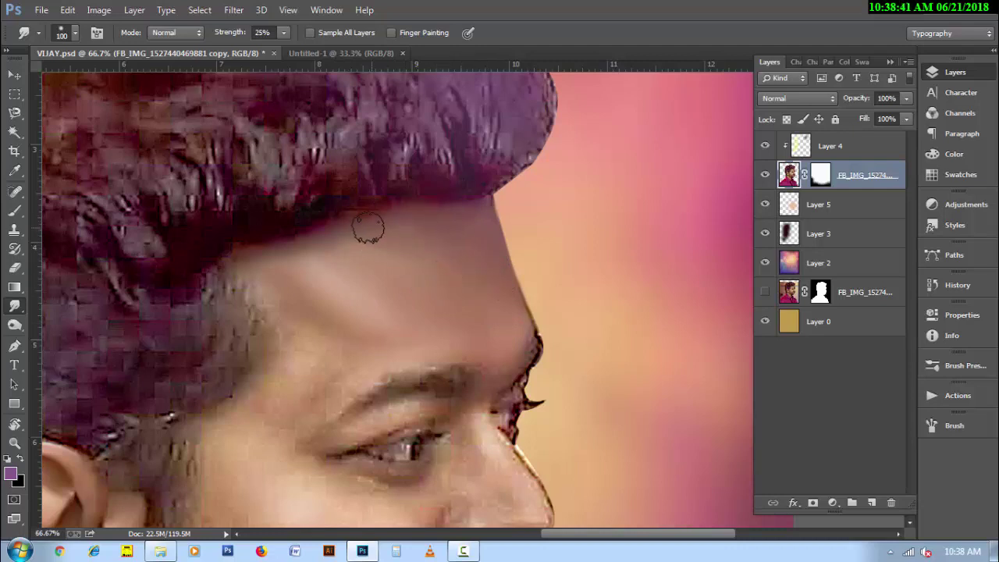
- Enlarge the brush for the forehead skin, then pan to the eye and cheek
scroll(398, 307, down, 2)
key(bracketleft)
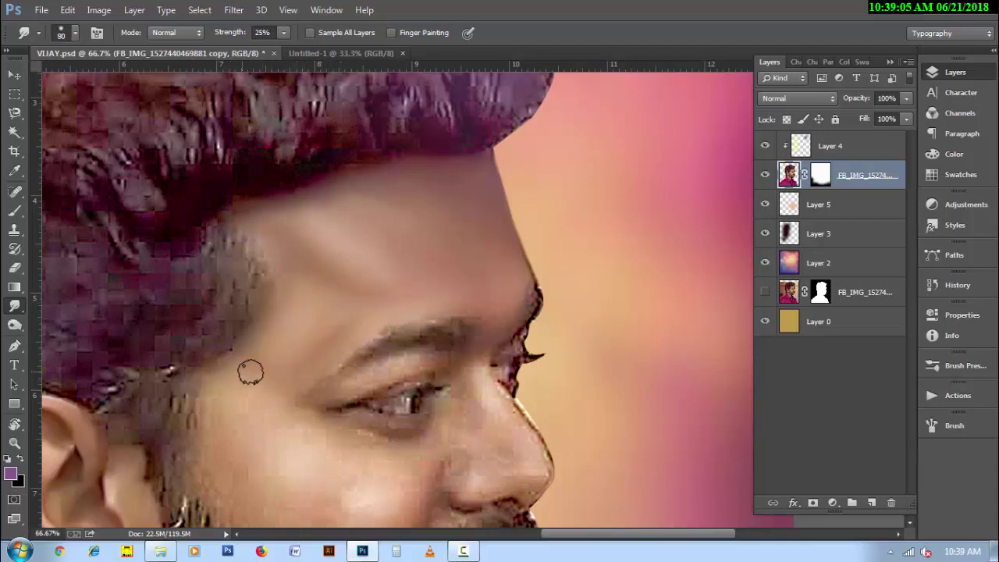
key(bracketright)
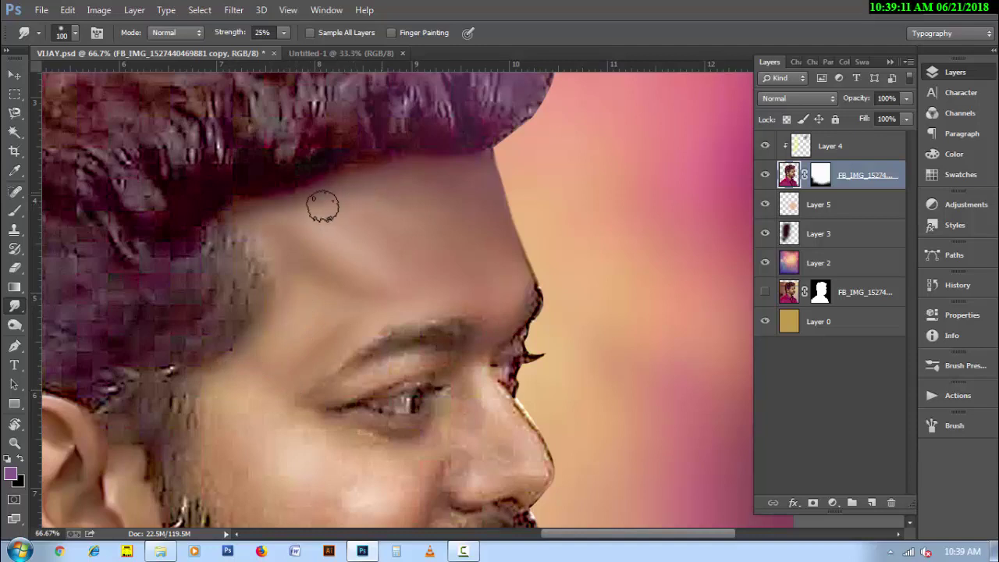
key(bracketright)
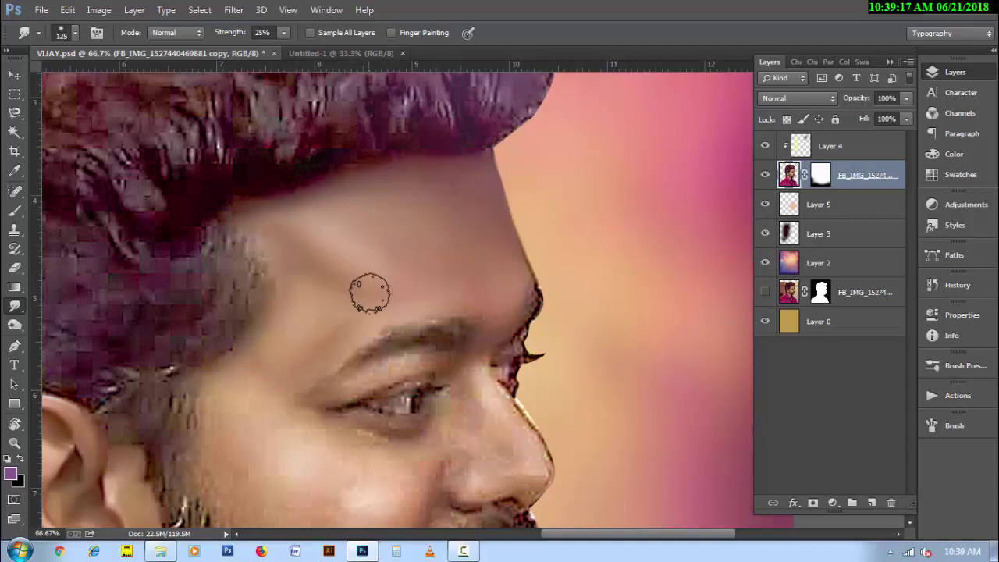
drag(370, 290, 356, 216)
key(bracketleft)
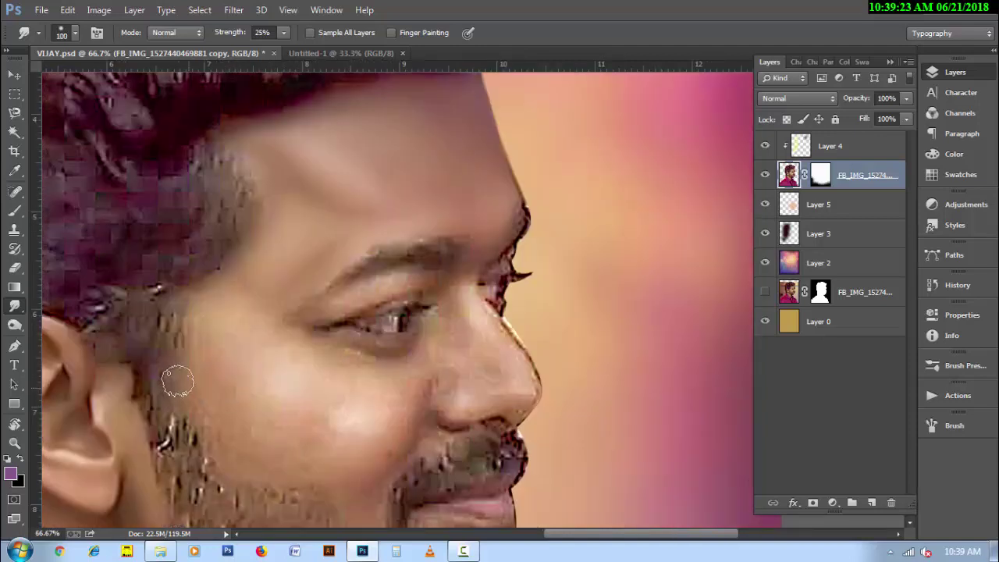
- Smooth the temple texture and soften the upper eyelid line with a smaller brush
mouse_move(180, 334)
mouse_down()
mouse_move(184, 311)
mouse_move(190, 319)
mouse_up()
key(bracketleft)
key(bracketleft)
key(bracketleft)
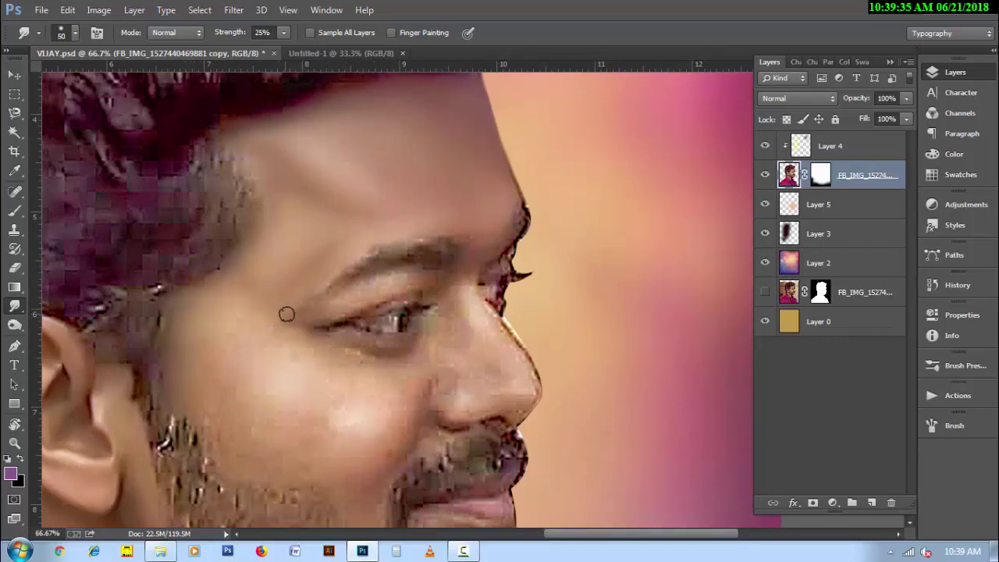
drag(328, 319, 370, 301)
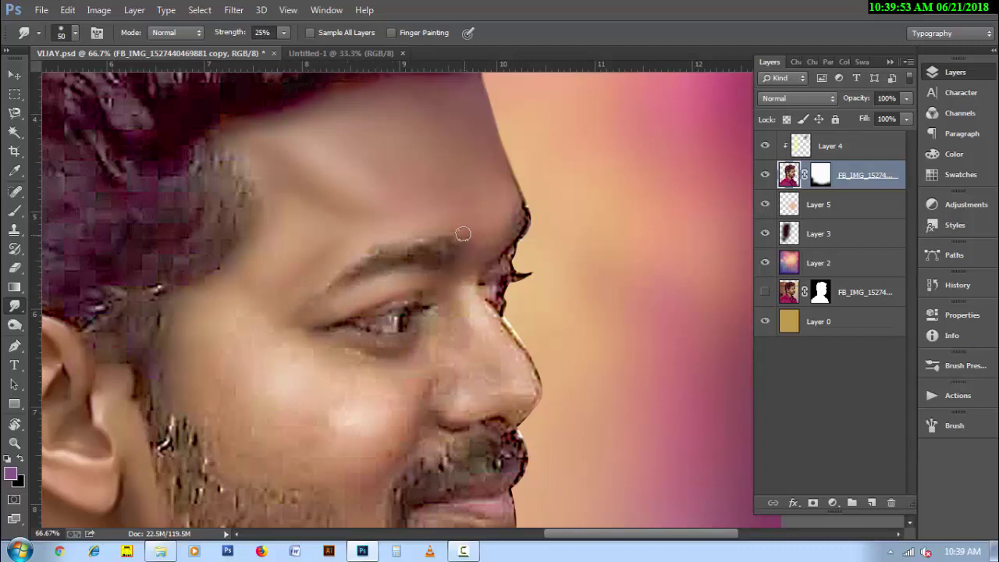
key(p)
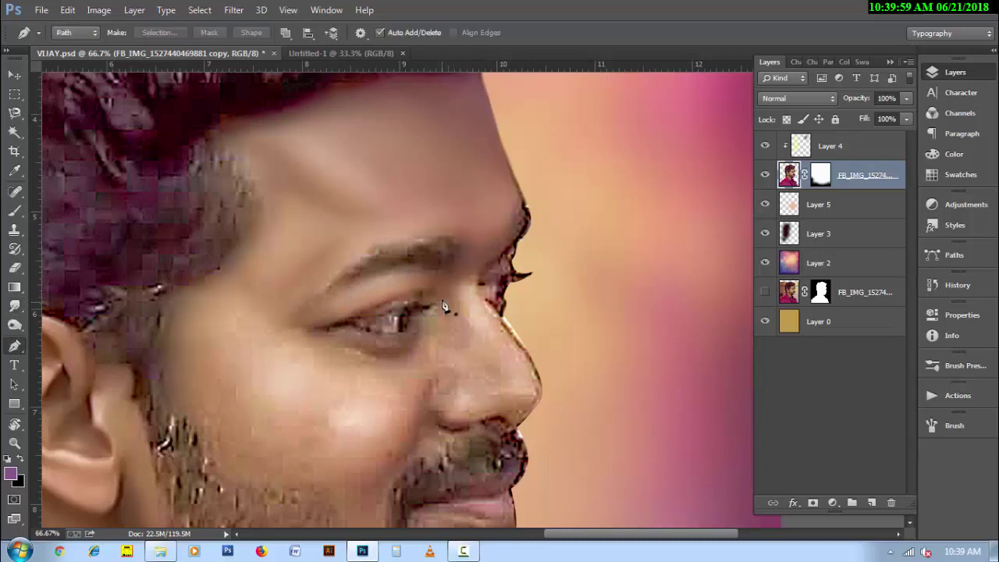
click(13, 306)
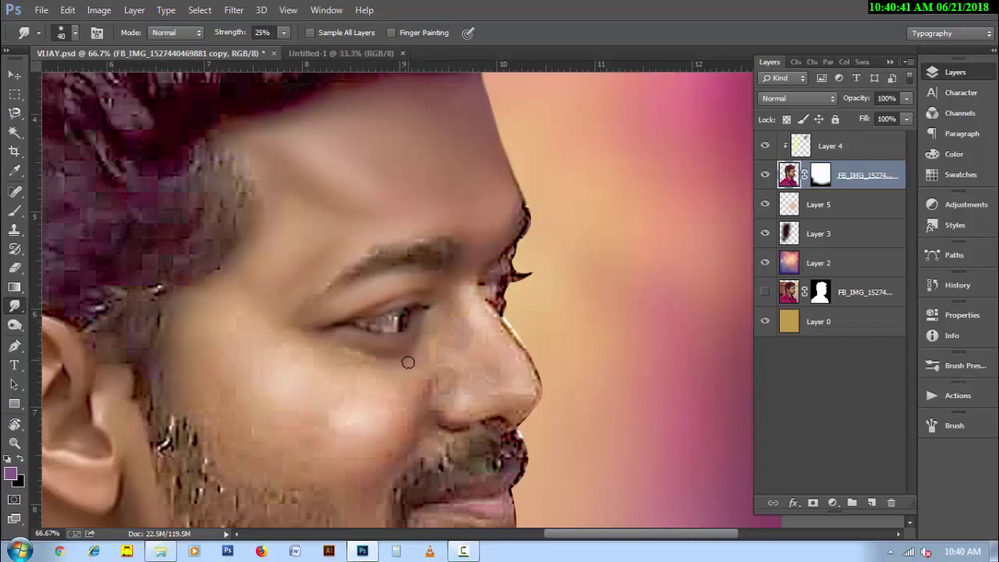
key(bracketright)
- Erase the bright fringe along the nose edge, then smudge the dark fringe down it
key(bracketleft)
key(e)
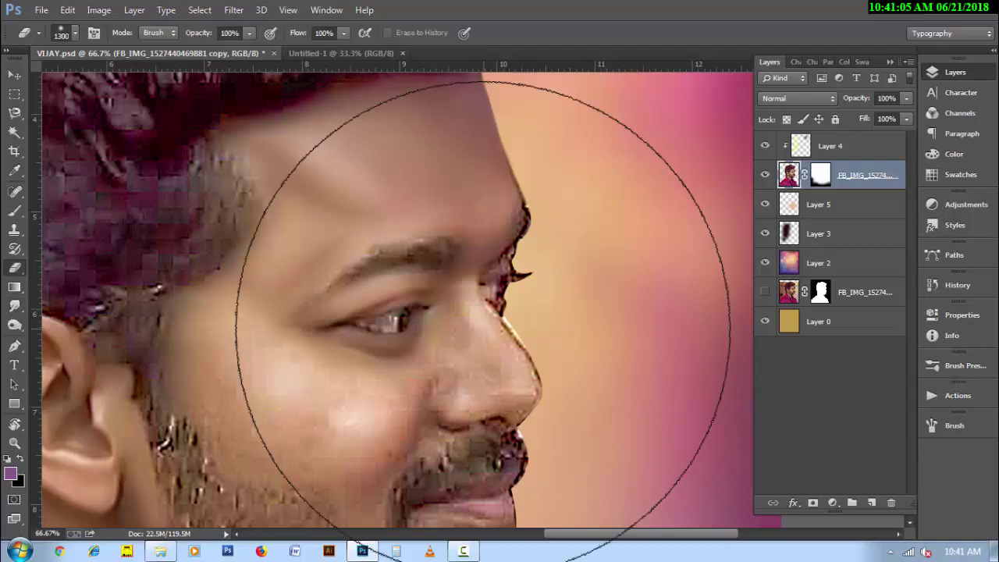
key(bracketleft)
key(bracketleft)
key(bracketleft)
key(bracketleft)
key(bracketleft)
key(bracketleft)
key(bracketleft)
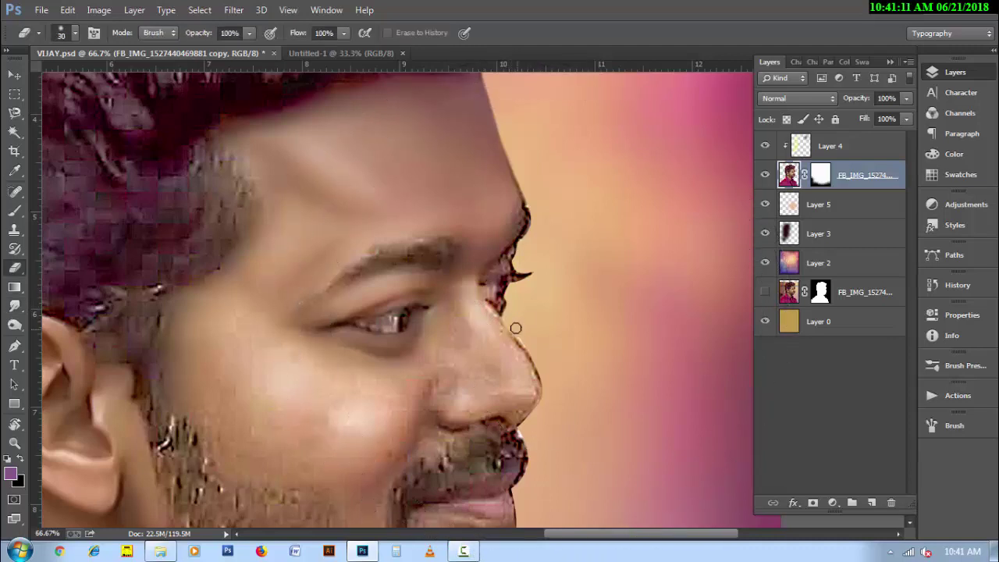
mouse_move(509, 319)
mouse_down()
mouse_move(543, 377)
mouse_move(543, 429)
mouse_up()
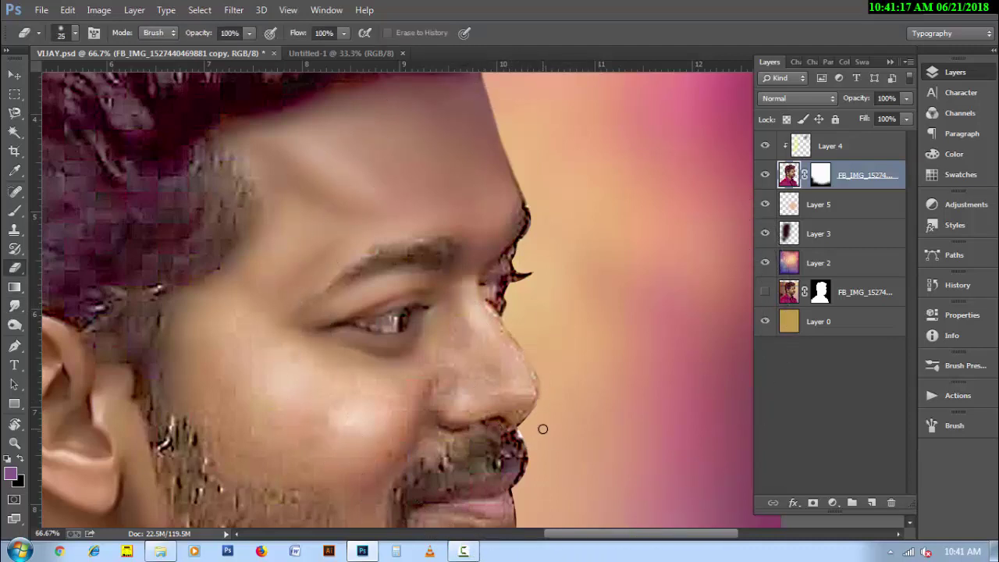
click(14, 306)
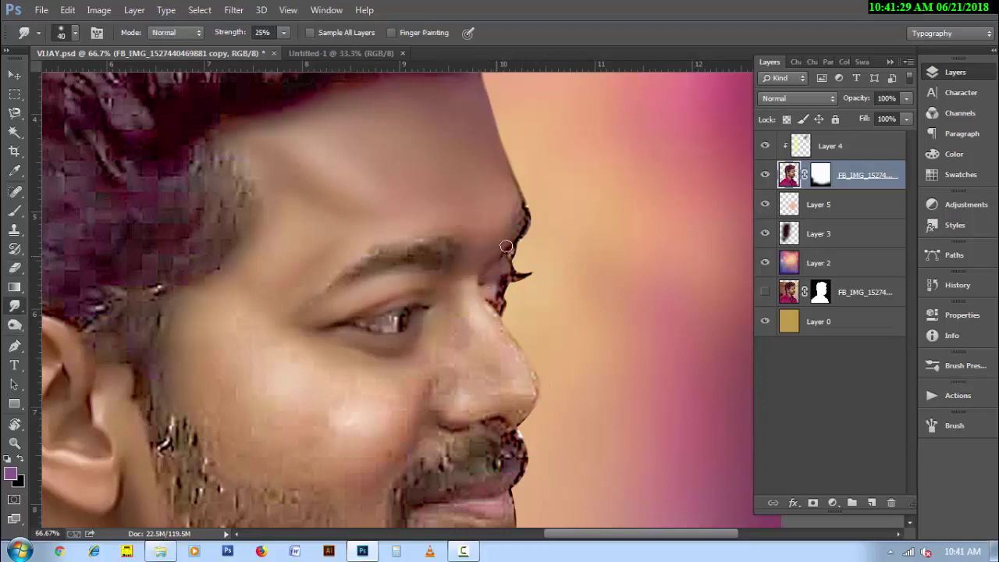
drag(488, 305, 500, 330)
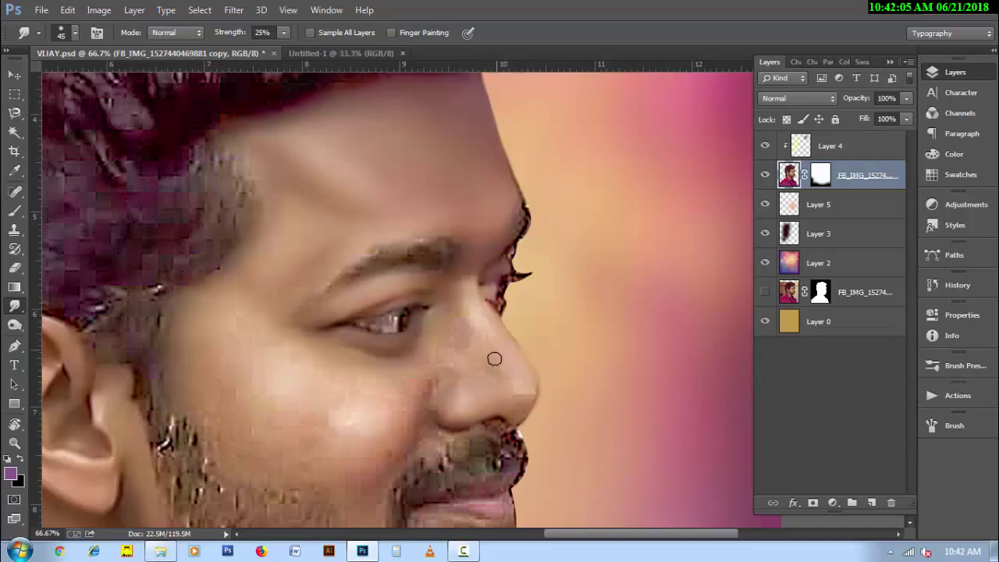
- Tune the smudge brush between 40 and 70 px for the nose and cheek
key(bracketright)
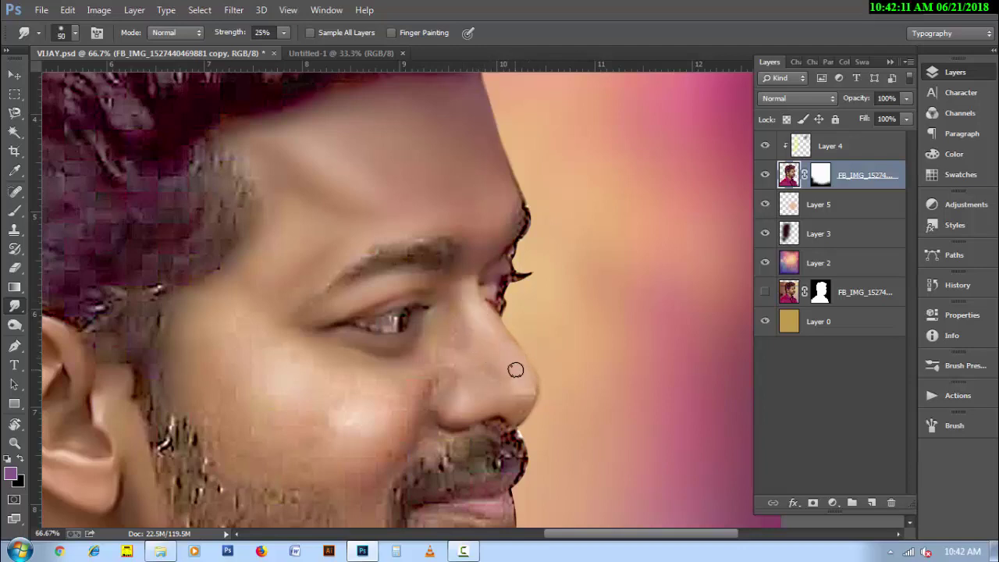
key(bracketleft)
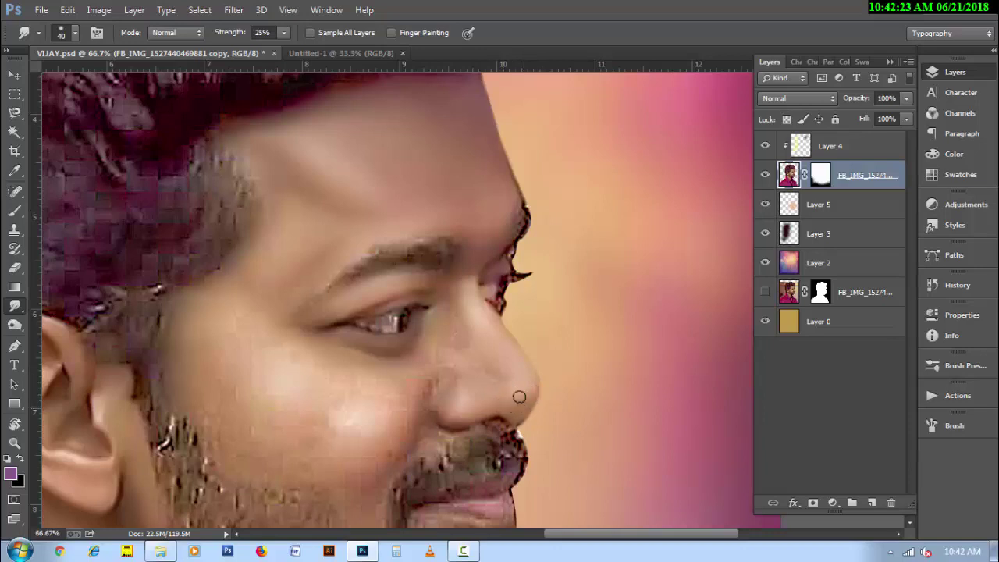
key(bracketright)
key(bracketleft)
key(bracketleft)
key(bracketright)
key(bracketright)
key(bracketright)
key(bracketright)
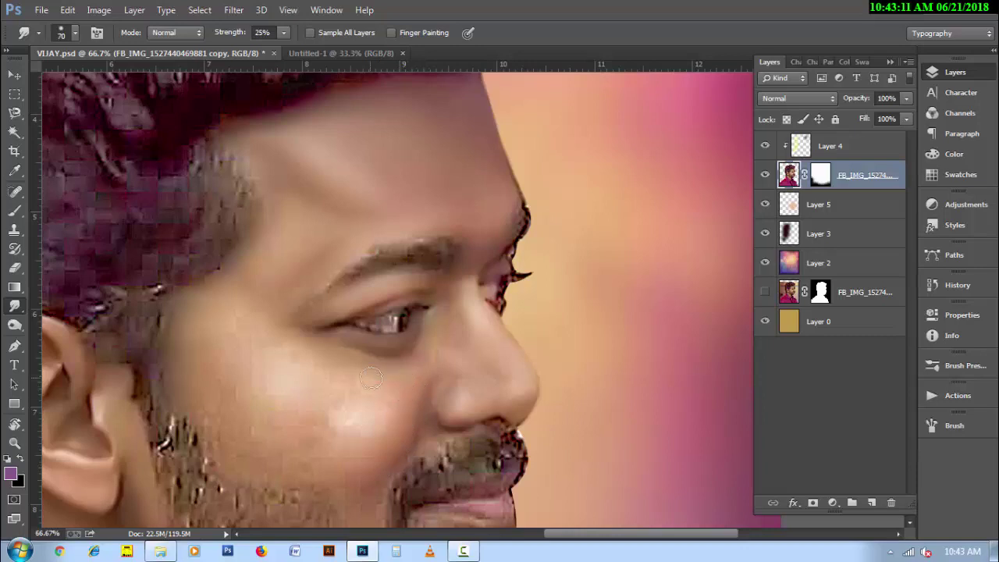
key(bracketleft)
- Smudge the chin stubble below the lower lip, starting from a 40 px brush
scroll(344, 403, down, 3)
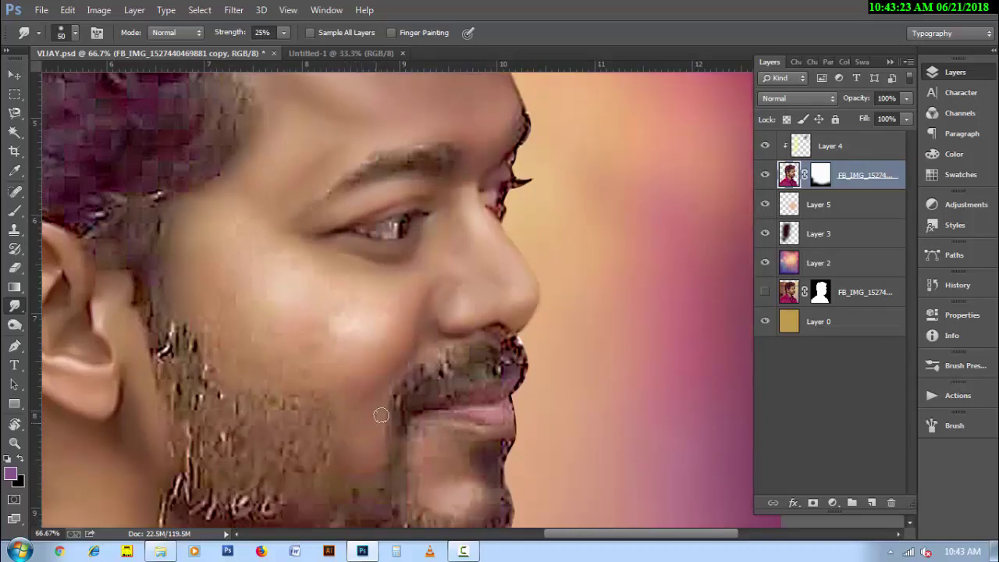
key(bracketleft)
scroll(434, 340, down, 2)
key(bracketleft)
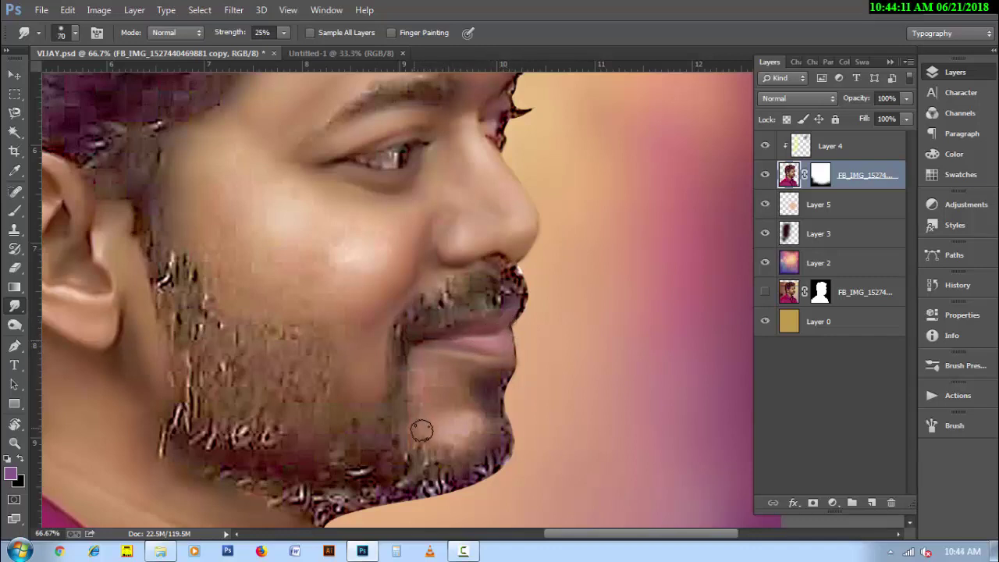
key(bracketright)
key(bracketright)
mouse_move(479, 431)
mouse_down()
mouse_move(419, 385)
mouse_move(417, 405)
mouse_up()
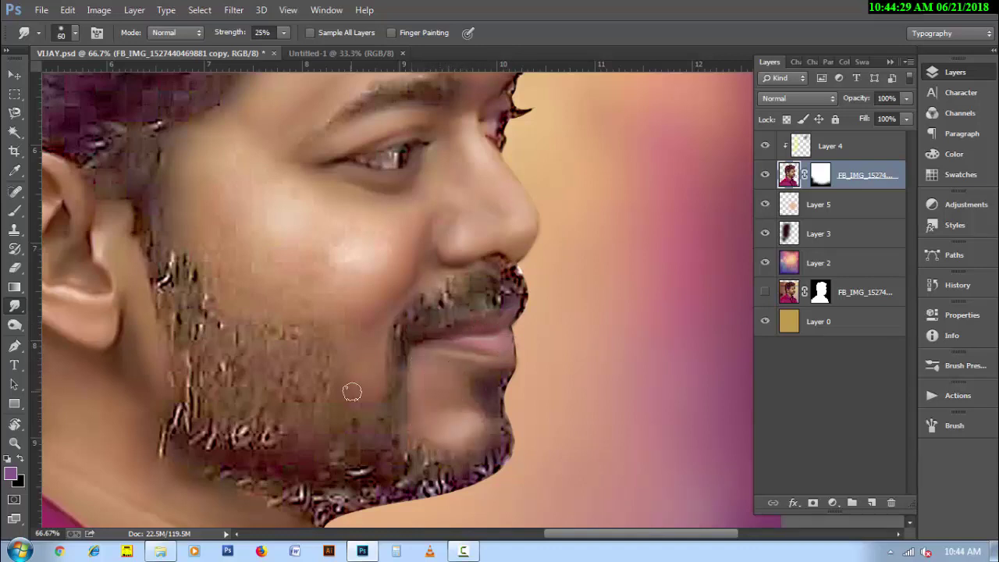
- Smudge the beard under the lip and the cheek along the beard edge, brush up to 100
key(bracketright)
key(bracketright)
mouse_move(347, 359)
mouse_down()
mouse_move(335, 408)
mouse_move(380, 346)
mouse_move(346, 334)
mouse_move(355, 323)
mouse_move(381, 395)
mouse_up()
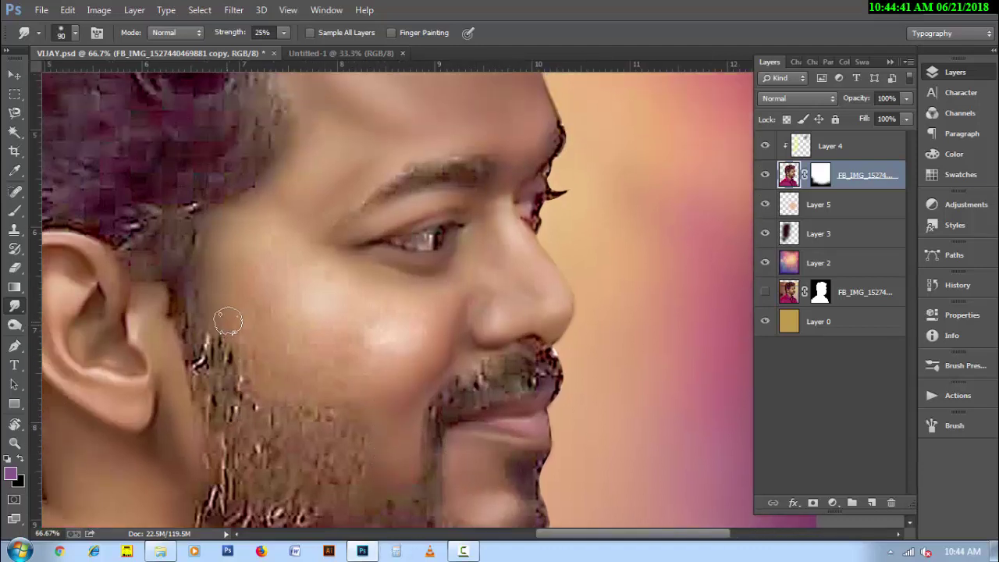
key(bracketright)
key(bracketright)
drag(246, 337, 258, 366)
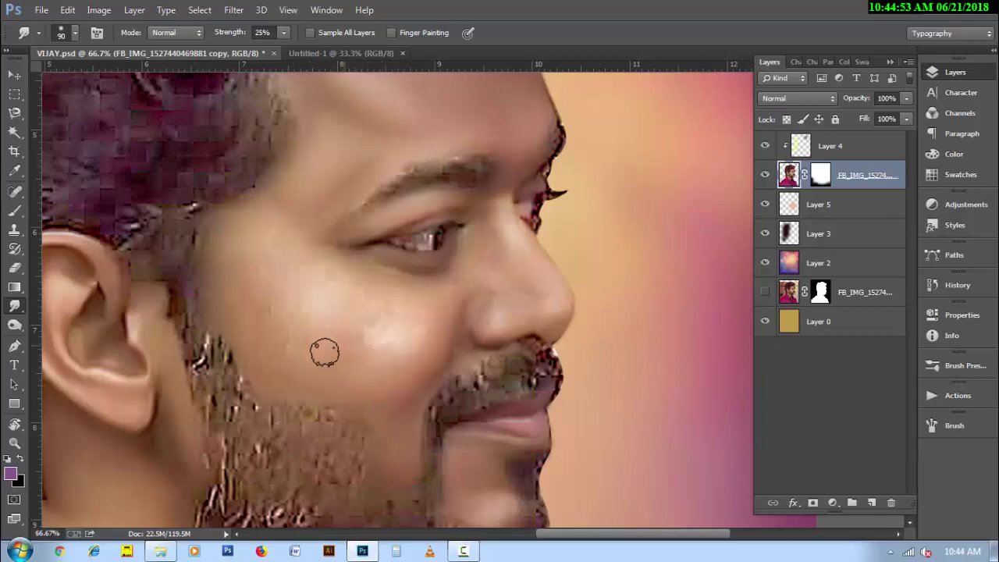
key(bracketright)
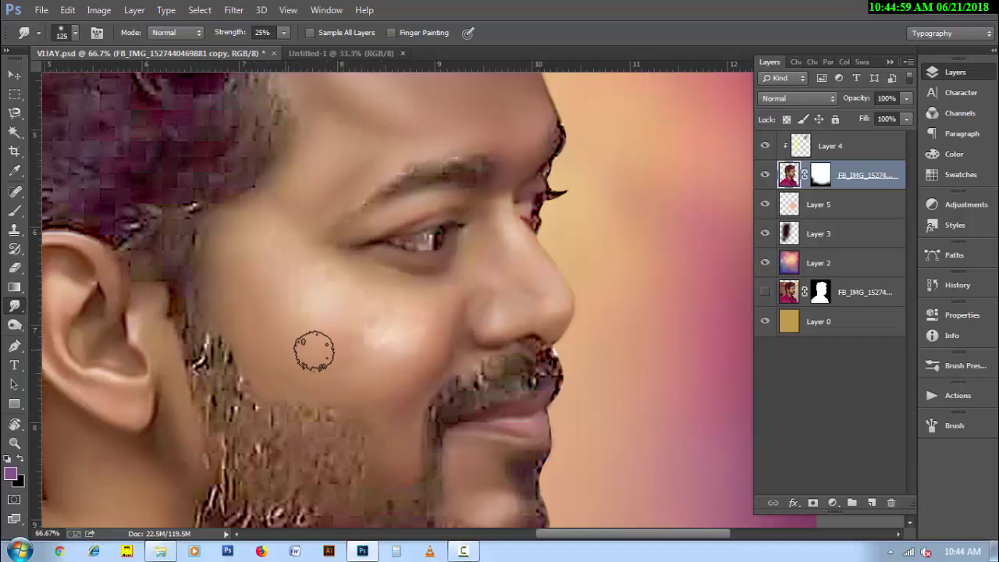
key(bracketleft)
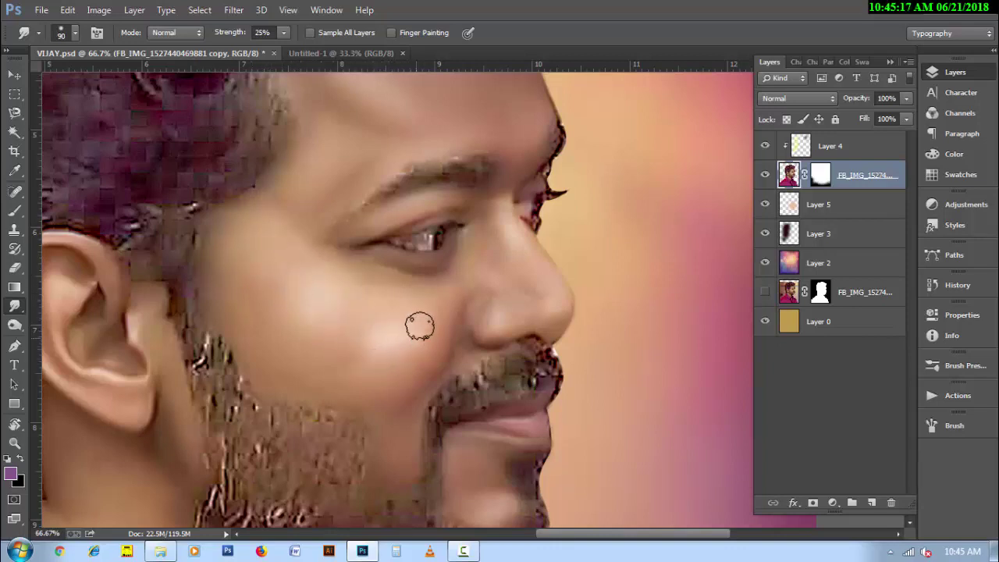
key(ctrl+minus)
key(ctrl+minus)
- Enlarge the smudge brush to 100 and compare the cheek close-up with the whole head
key(ctrl+plus)
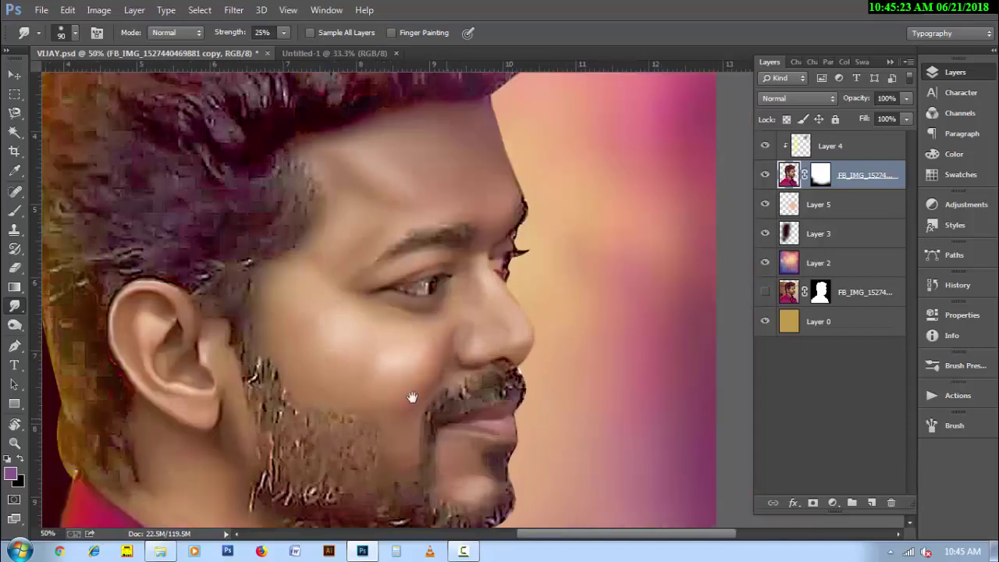
key(bracketright)
key(bracketright)
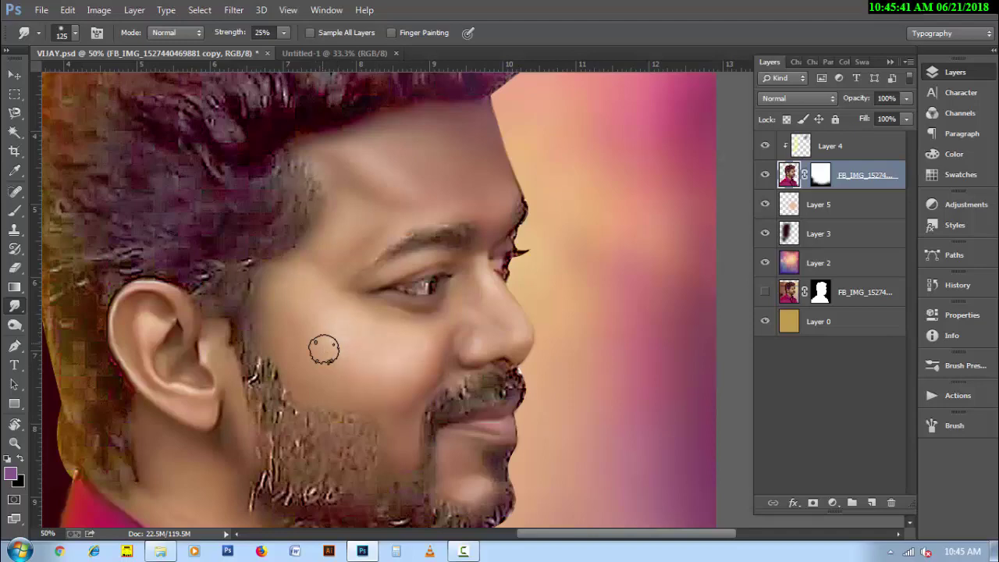
key(ctrl+minus)
key(ctrl+plus)
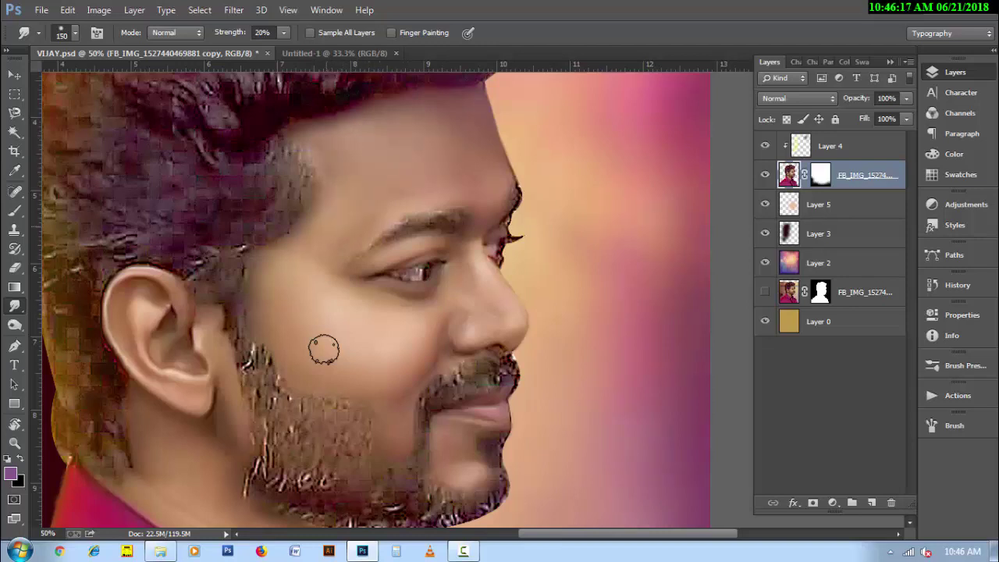
scroll(324, 350, down, 1)
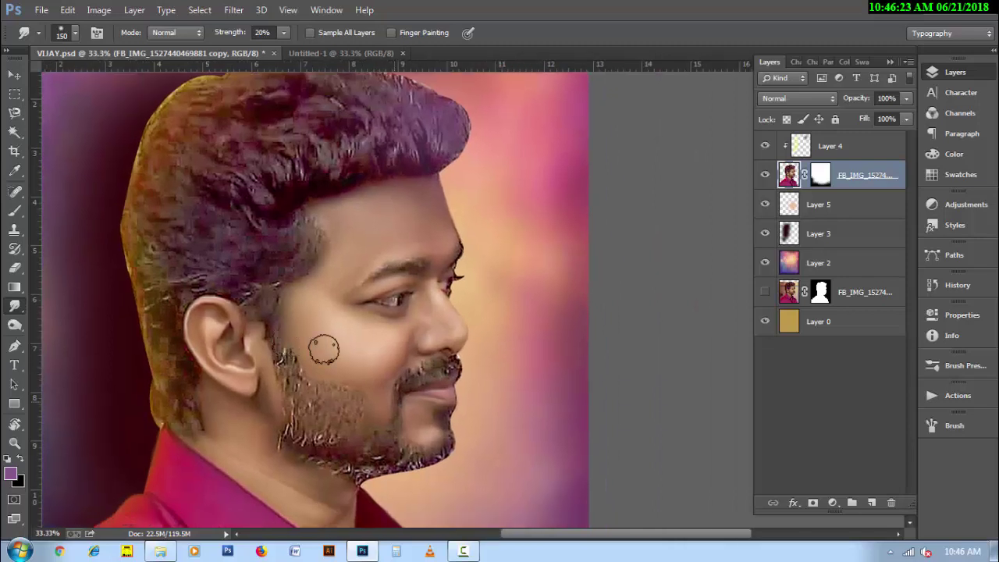
scroll(324, 350, up, 1)
- Shrink the brush to 50 and check the eye and nose against the whole portrait
key(bracketleft)
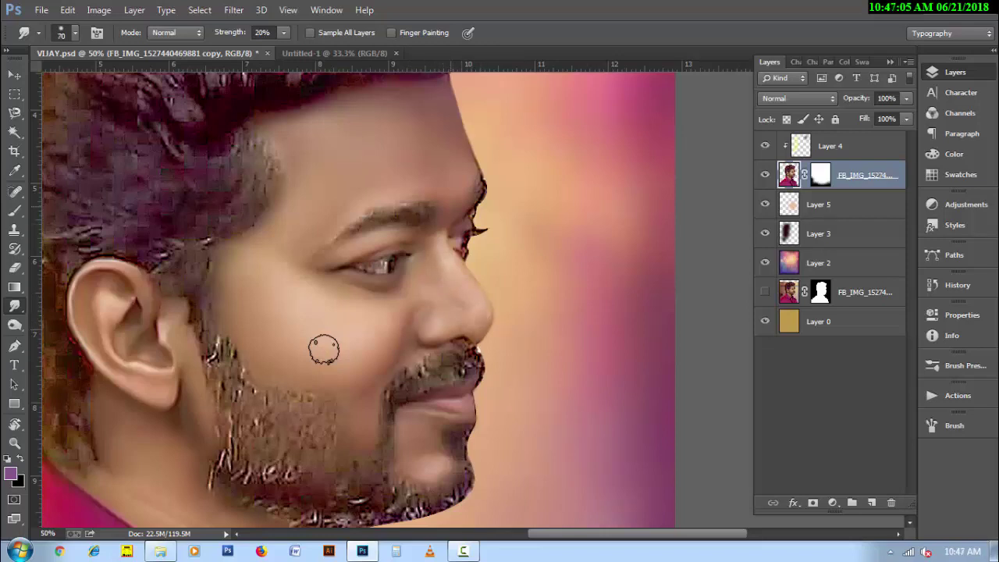
key(bracketleft)
key(bracketleft)
key(bracketleft)
key(bracketleft)
key(bracketleft)
key(bracketleft)
key(ctrl+plus)
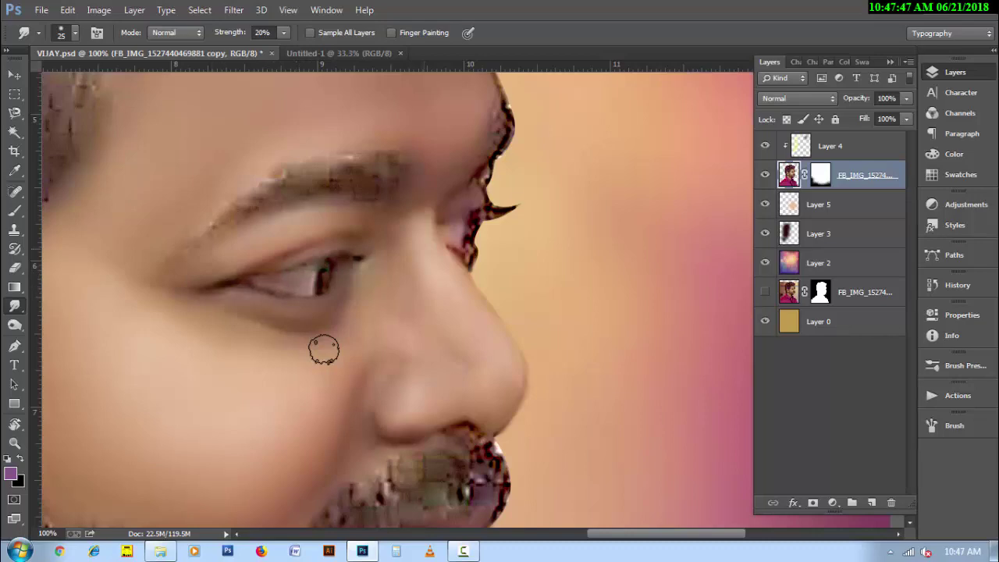
key(ctrl+minus)
key(ctrl+minus)
key(ctrl+minus)
key(ctrl+minus)
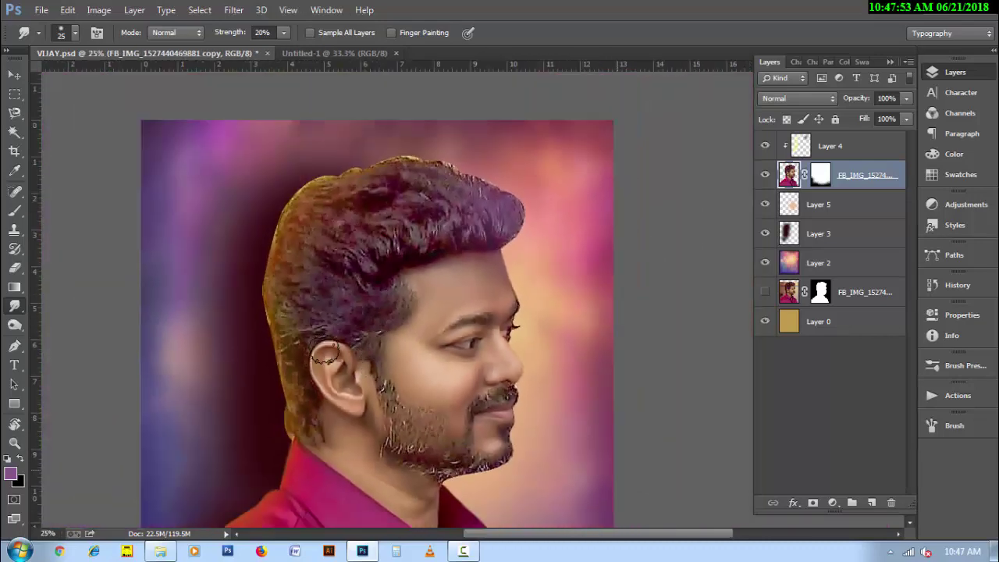
- Add new Layer 6, choose a bristle brush tip, and save the document
key(alt+bracketright)
key(ctrl+shift+alt+n)
right_click(325, 356)
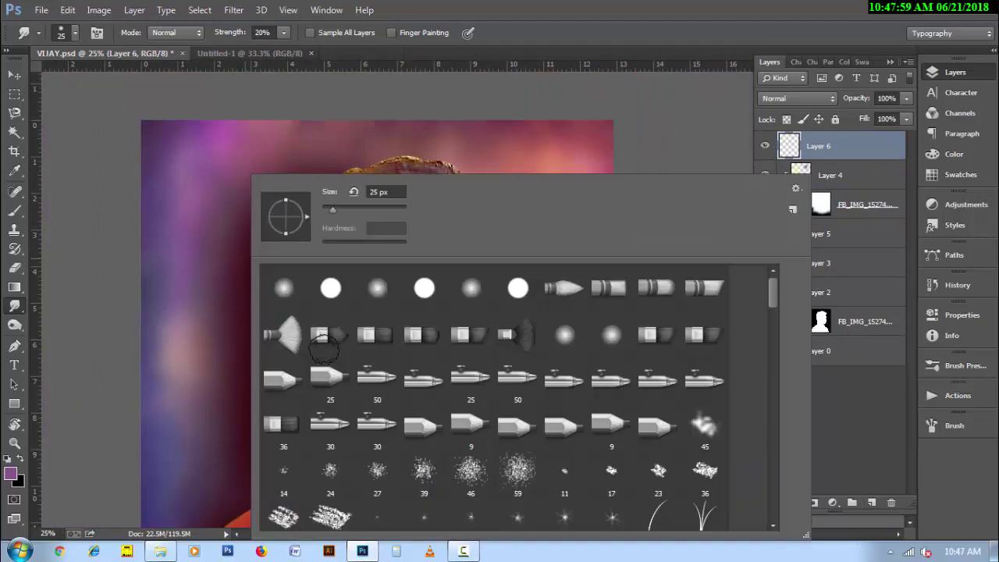
key(Return)
key(ctrl+s)
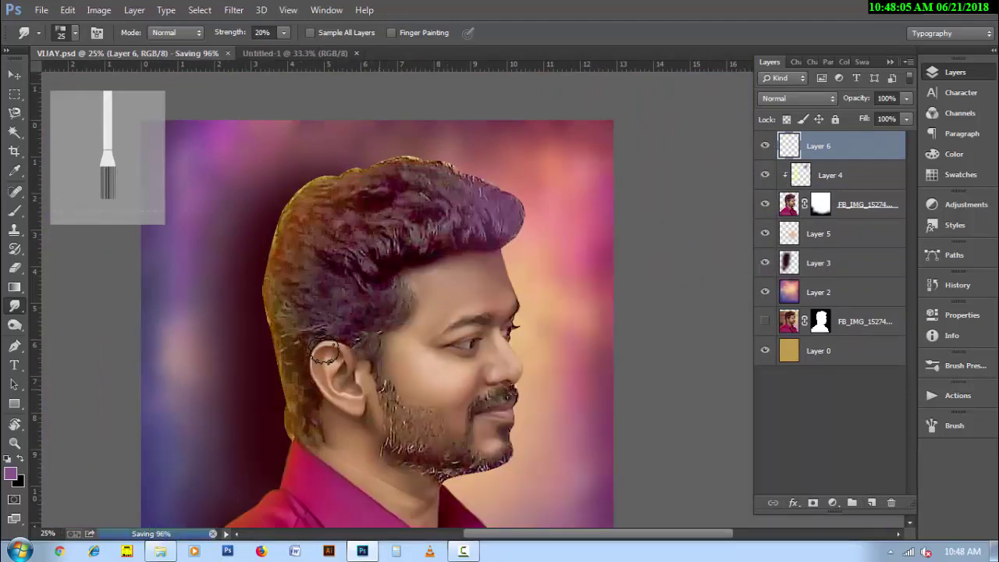
- Smudge the hair beside the ear and enlarge the brush to 35
scroll(325, 356, up, 2)
scroll(325, 351, up, 1)
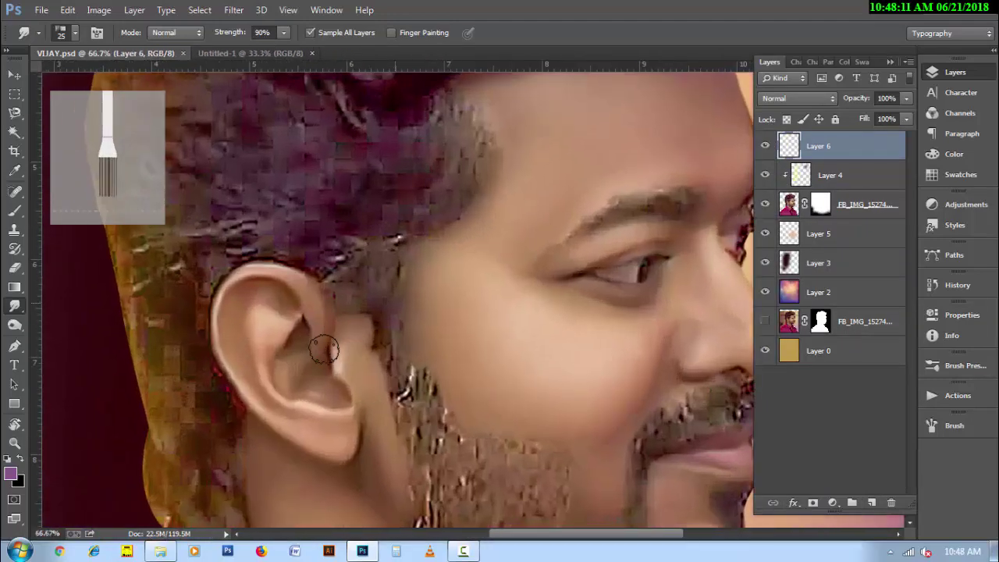
drag(324, 352, 325, 348)
key(bracketright)
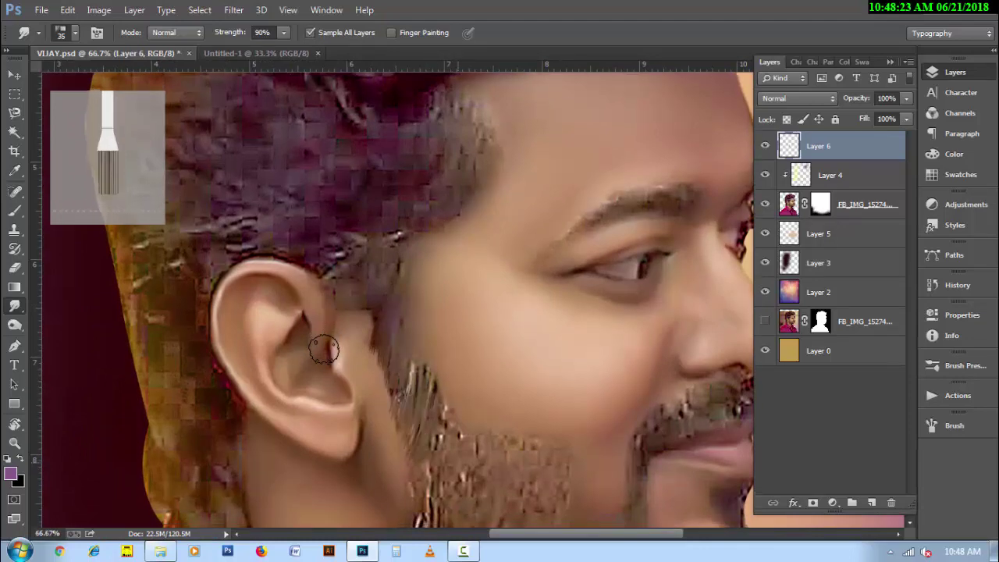
- At 100% zoom, smudge the sideburn and jaw beard into fine hair-like strands
scroll(324, 350, down, 3)
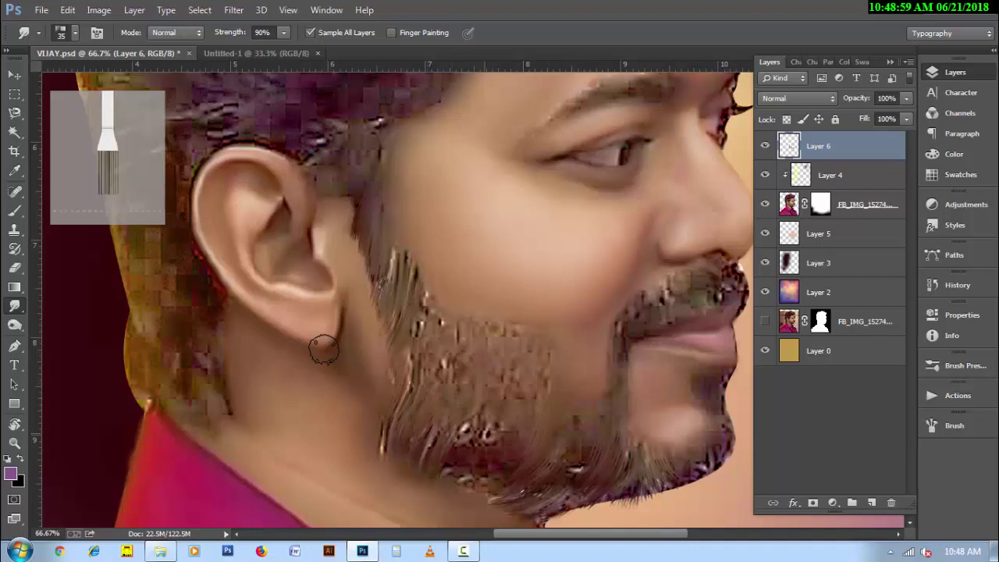
key(ctrl+plus)
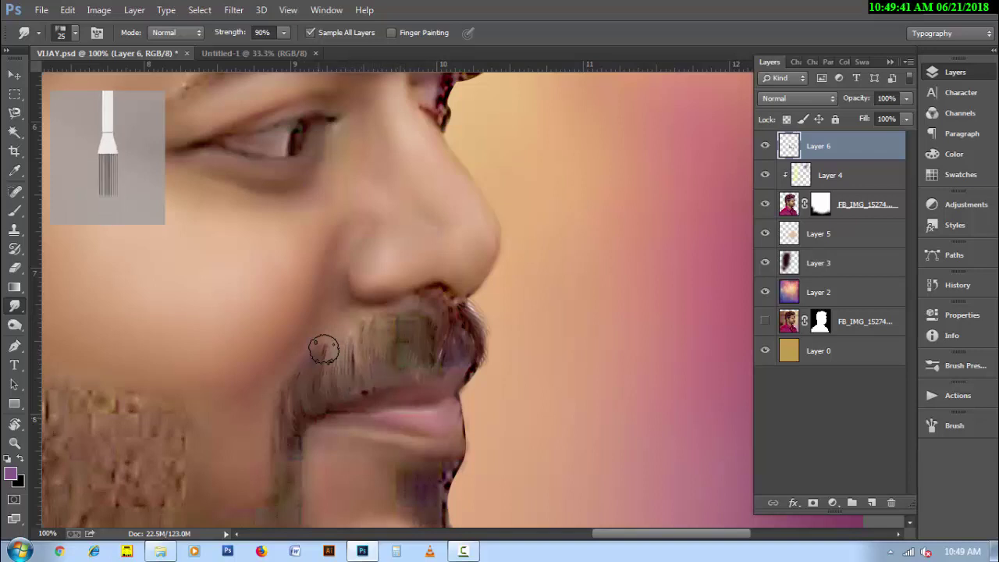
scroll(324, 351, down, 3)
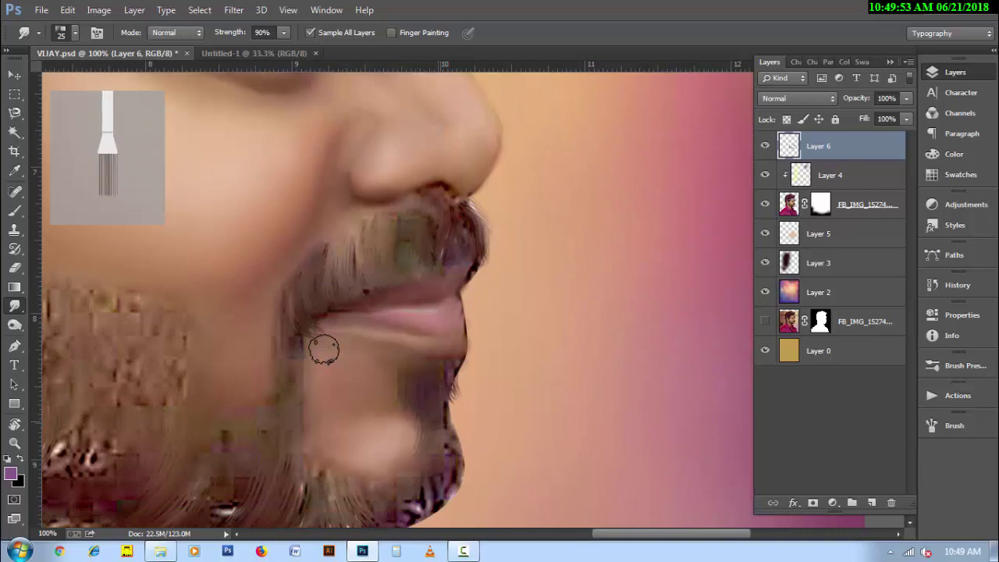
scroll(324, 351, down, 1)
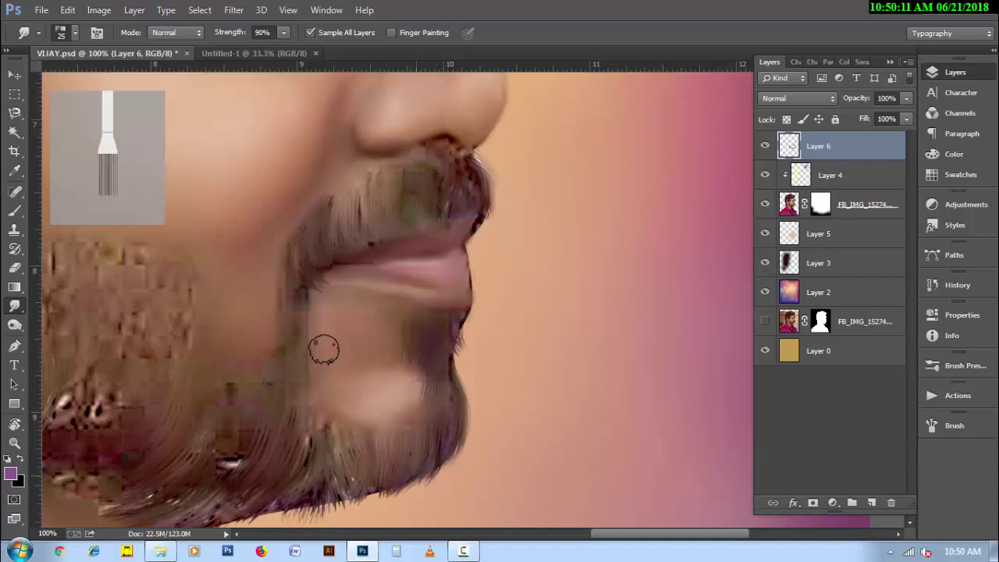
scroll(324, 350, left, 3)
scroll(324, 350, down, 1)
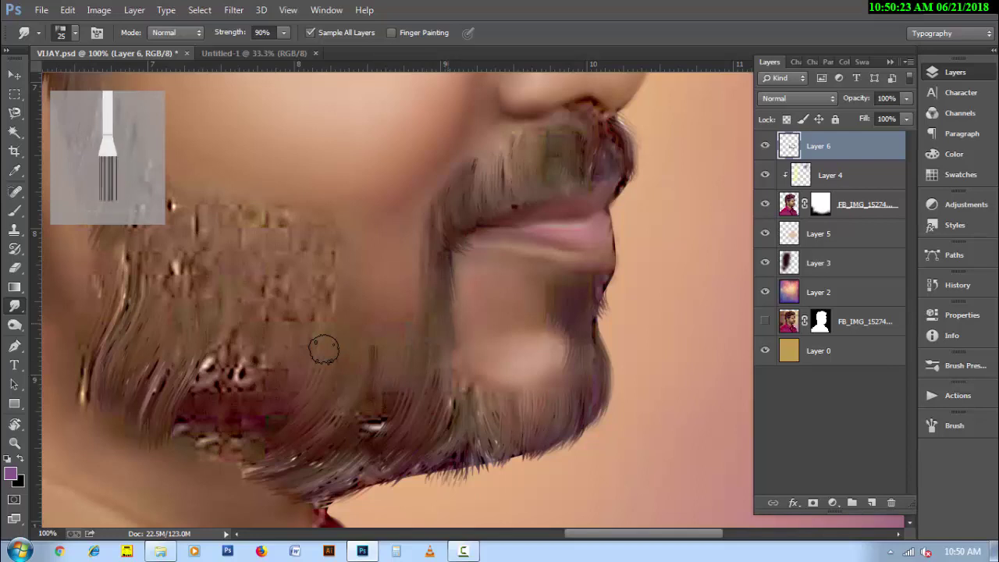
scroll(324, 351, left, 1)
scroll(324, 350, down, 1)
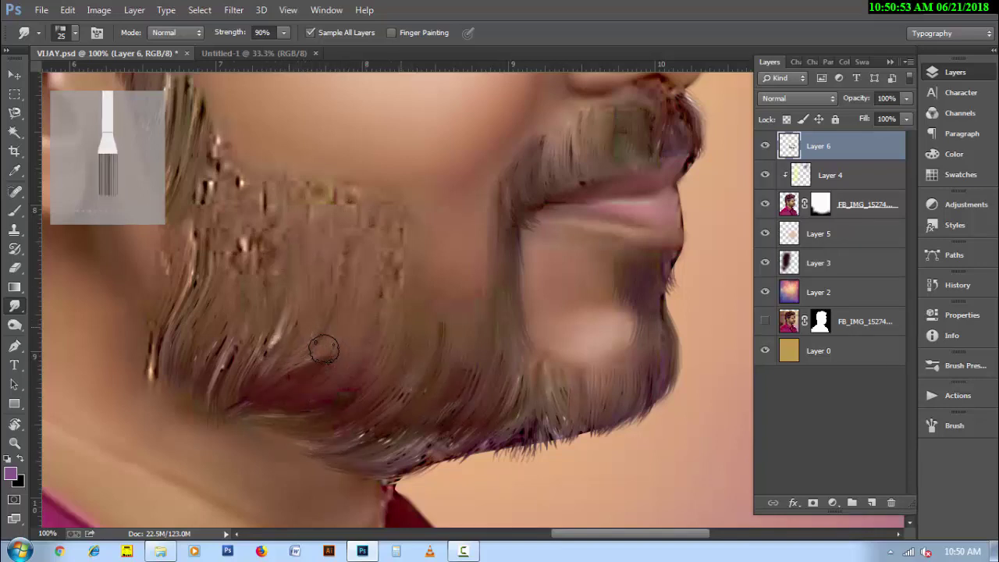
drag(324, 350, 503, 413)
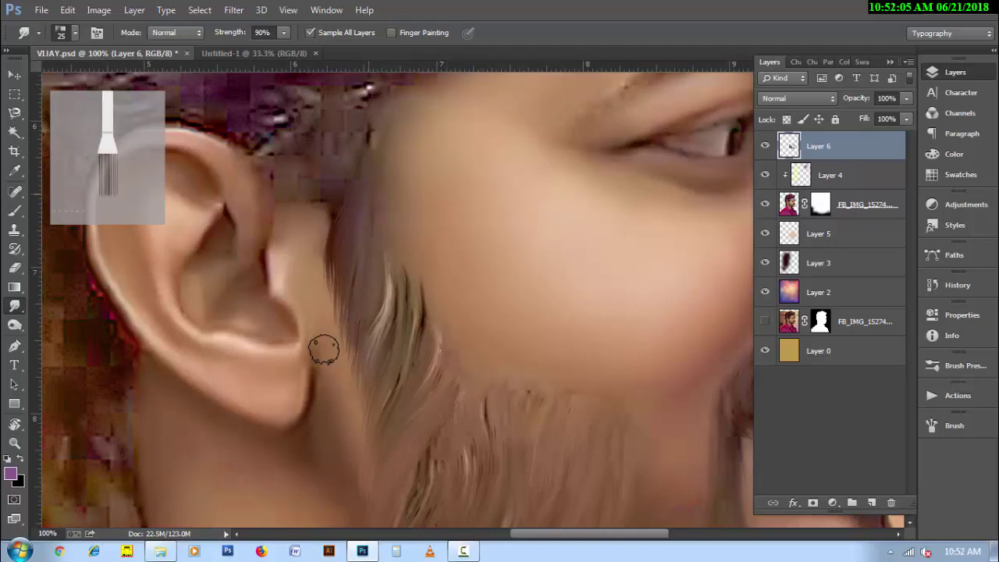
key(ctrl+minus)
key(ctrl+minus)
key(ctrl+minus)
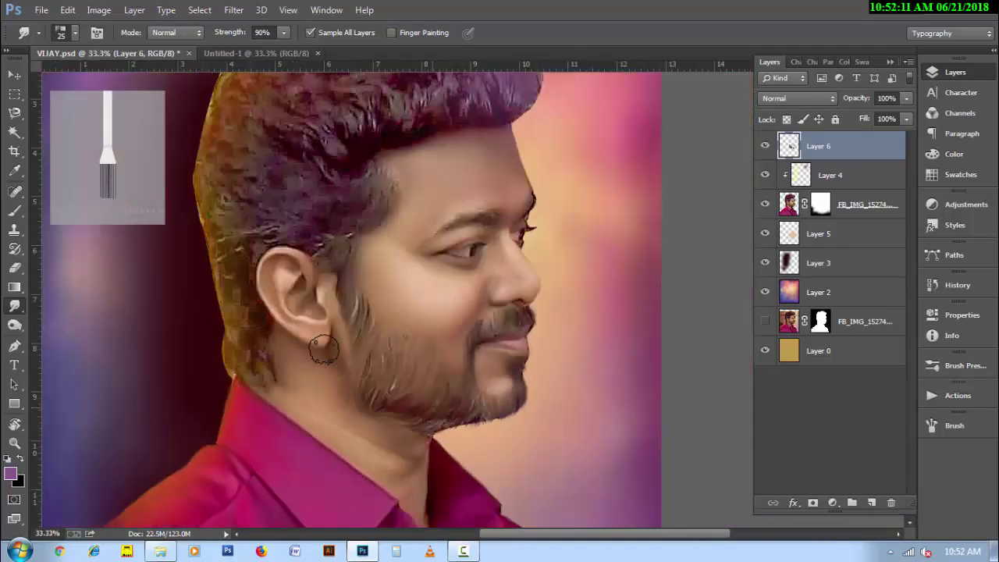
- Set the smudge brush to 50 px with its tip angle tilted to 25°
right_click(324, 350)
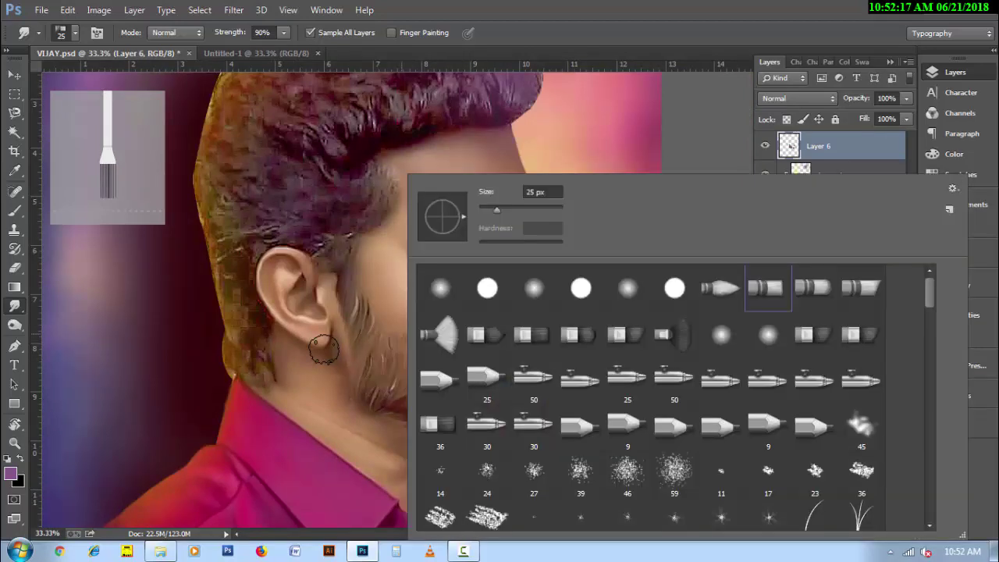
scroll(625, 352, down, 5)
text(50)
key(Return)
key(ctrl+plus)
key(ctrl+plus)
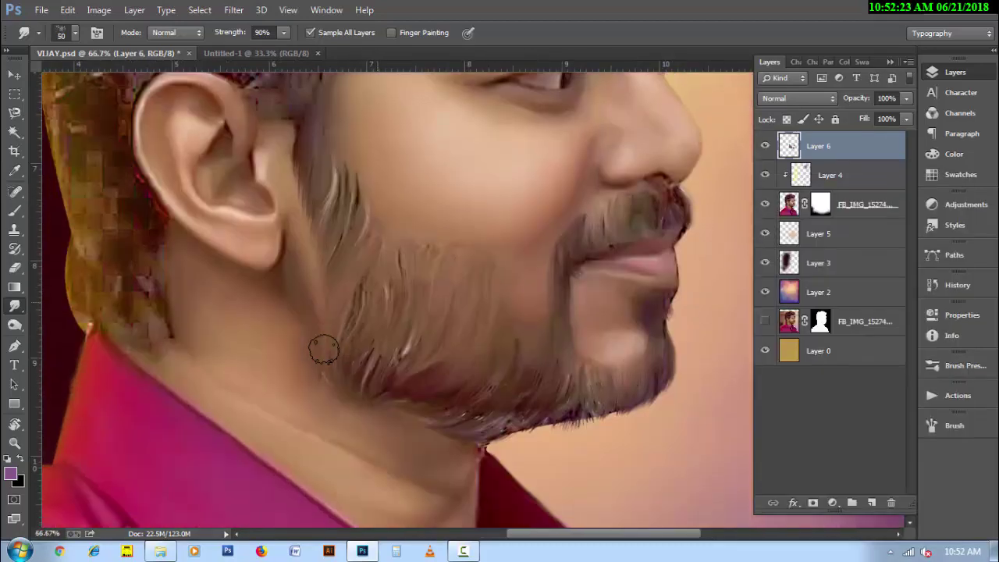
key(ctrl+plus)
key(F5)
drag(902, 317, 900, 310)
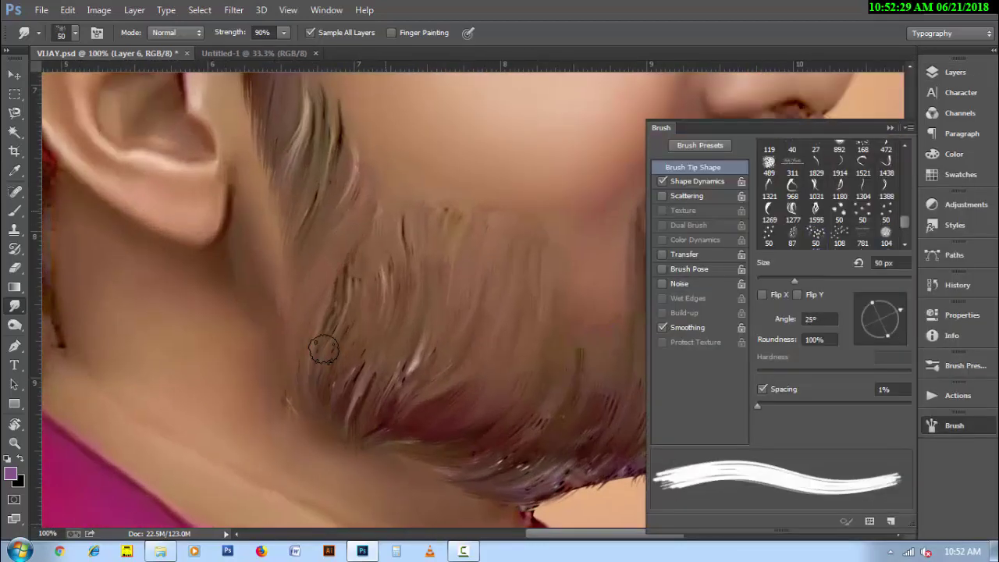
- Smudge the beard strands on the jaw and near the chin into softer hair
drag(322, 396, 385, 274)
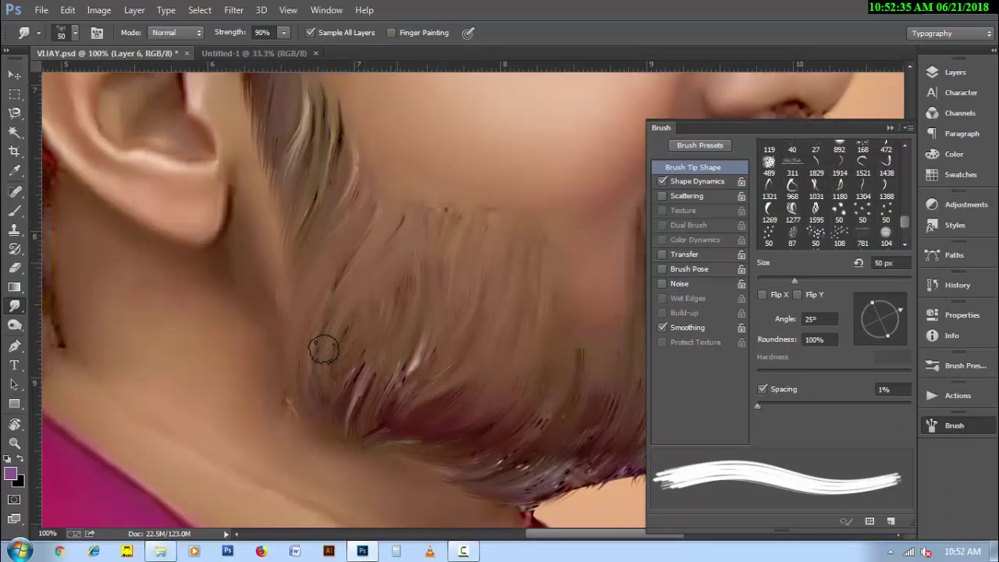
mouse_move(341, 414)
mouse_down()
mouse_move(349, 353)
mouse_move(442, 249)
mouse_up()
mouse_move(389, 414)
mouse_down()
mouse_move(434, 269)
mouse_move(434, 343)
mouse_up()
mouse_move(412, 429)
mouse_down()
mouse_move(481, 291)
mouse_move(466, 379)
mouse_up()
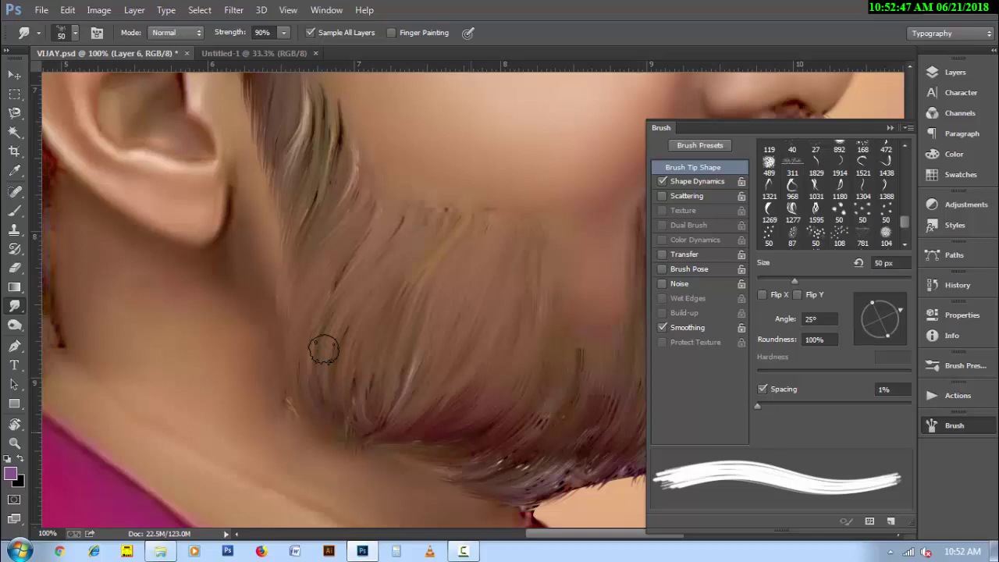
mouse_move(414, 429)
mouse_down()
mouse_move(477, 377)
mouse_move(324, 351)
mouse_up()
key(F5)
- Smooth the beard strands along the lower chin and lower jaw
mouse_move(515, 400)
mouse_down()
mouse_move(578, 322)
mouse_move(562, 336)
mouse_up()
drag(438, 426, 515, 320)
drag(508, 409, 551, 348)
drag(468, 422, 535, 402)
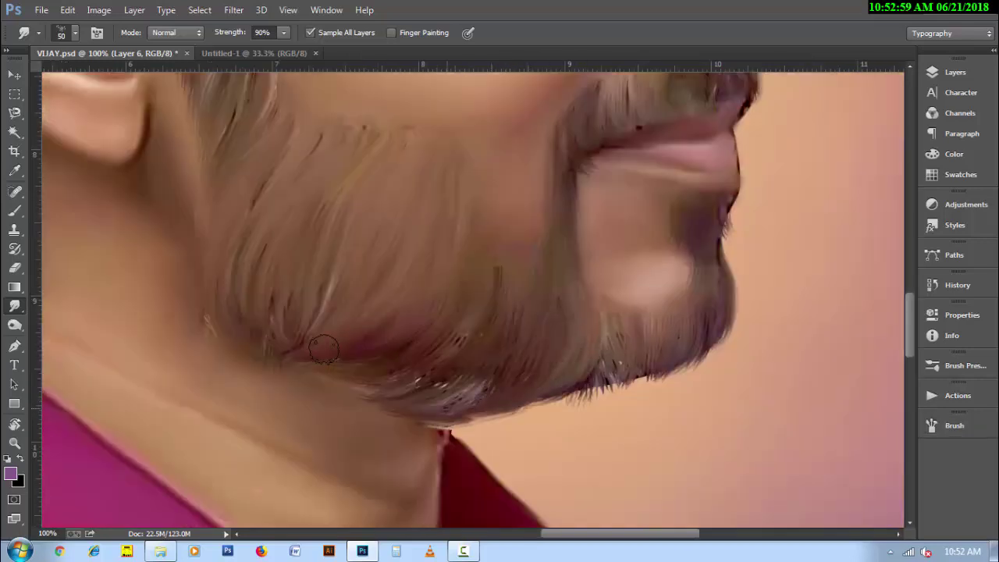
drag(406, 390, 460, 344)
drag(468, 394, 499, 328)
drag(445, 406, 488, 381)
drag(312, 382, 398, 344)
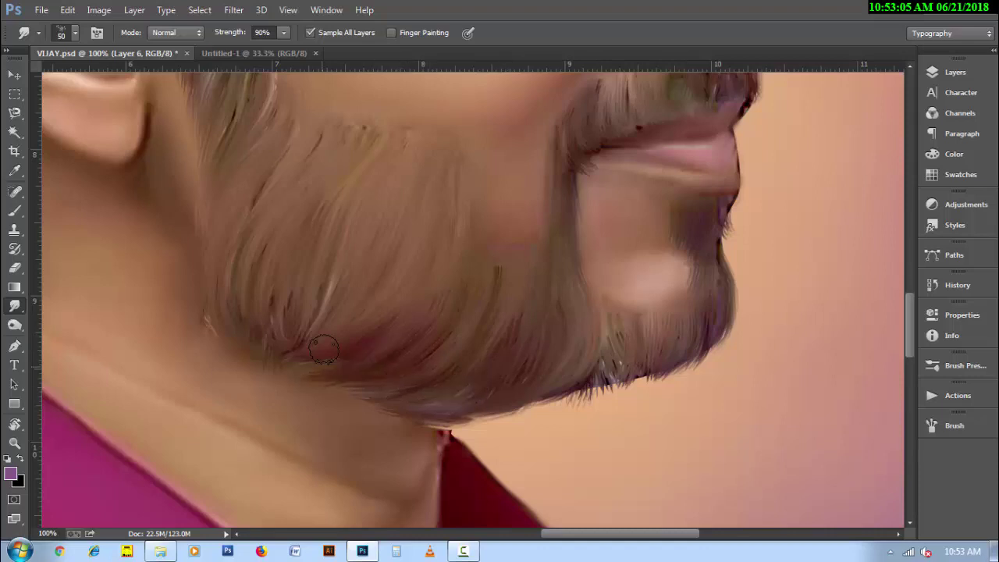
mouse_move(281, 374)
mouse_down()
mouse_move(335, 361)
mouse_move(312, 316)
mouse_up()
drag(267, 348, 292, 293)
- Shrink the brush from 40 to 30 px while smudging the lower chin edge of the beard
key(bracketleft)
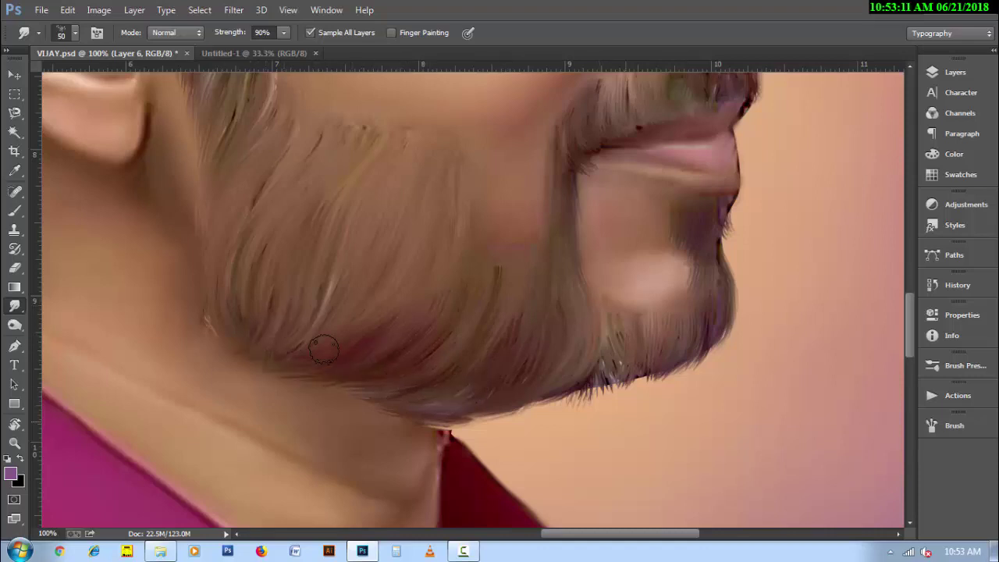
drag(612, 364, 629, 305)
drag(594, 392, 624, 345)
key(bracketleft)
mouse_move(558, 411)
mouse_down()
mouse_move(613, 385)
mouse_move(663, 331)
mouse_up()
drag(641, 388, 687, 355)
drag(527, 415, 570, 395)
key(bracketleft)
drag(681, 377, 734, 326)
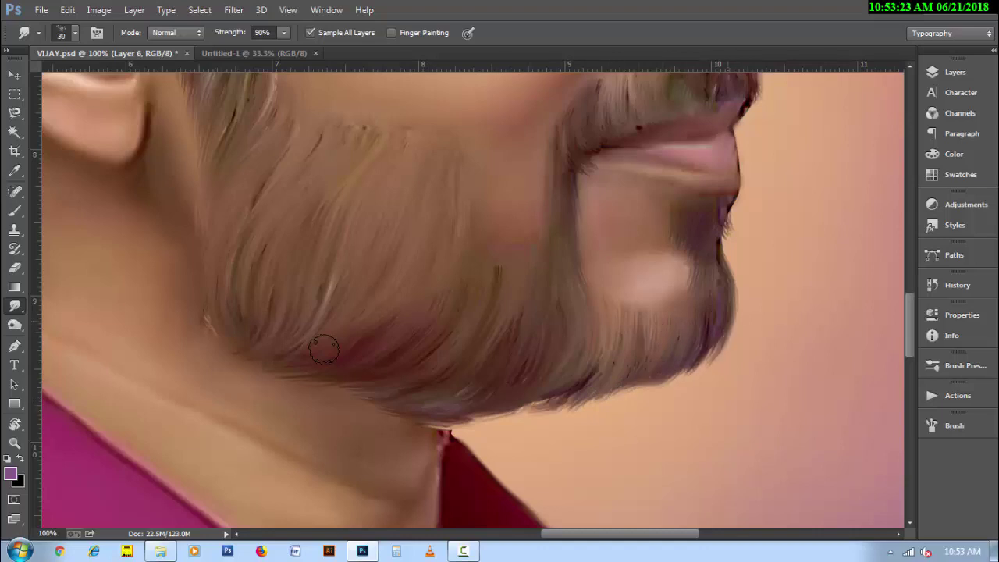
drag(578, 173, 592, 295)
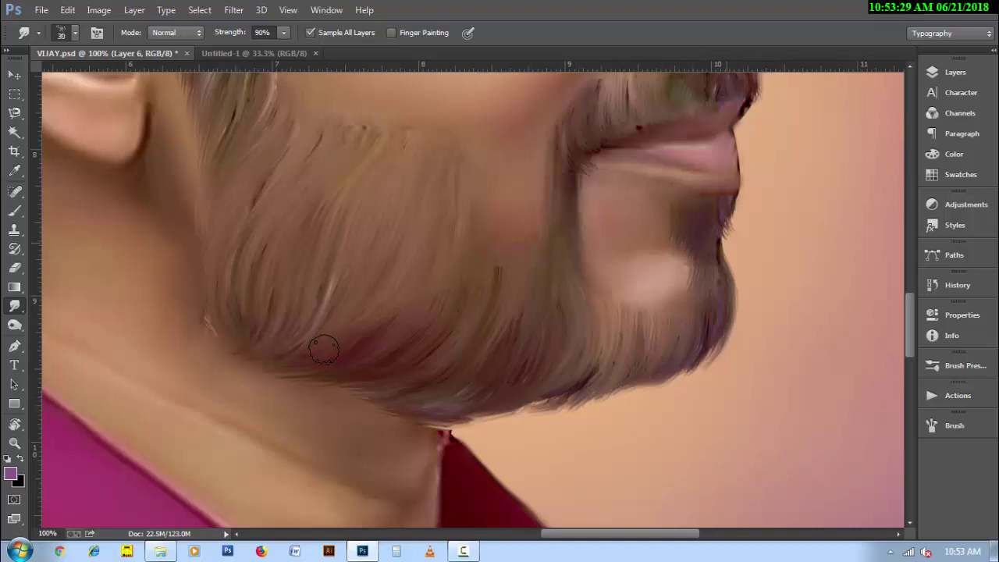
- Pull the moustache's left edge down into the chin and blend its strands over the greenish patch
scroll(324, 350, up, 4)
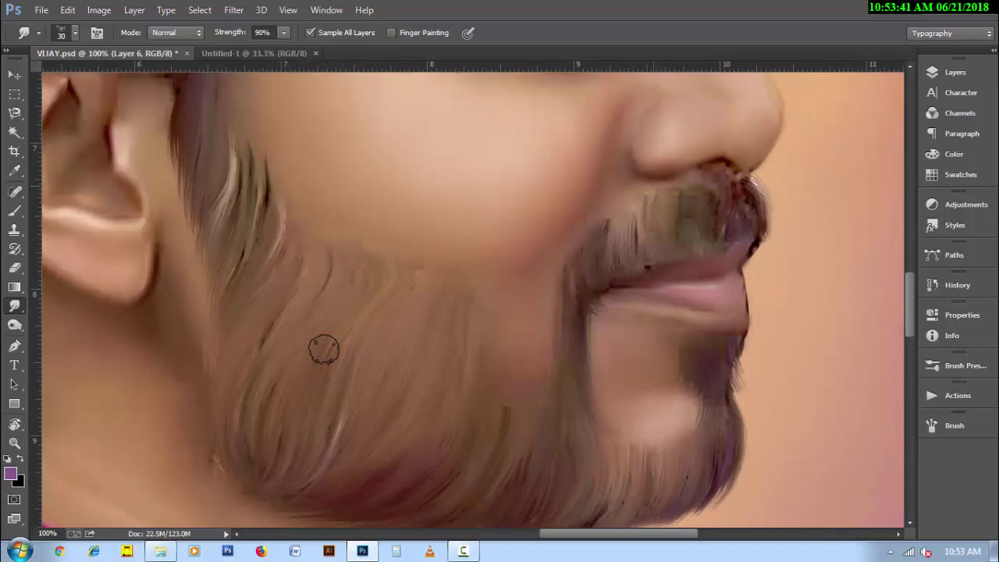
drag(653, 185, 629, 258)
drag(608, 223, 593, 316)
drag(615, 273, 606, 311)
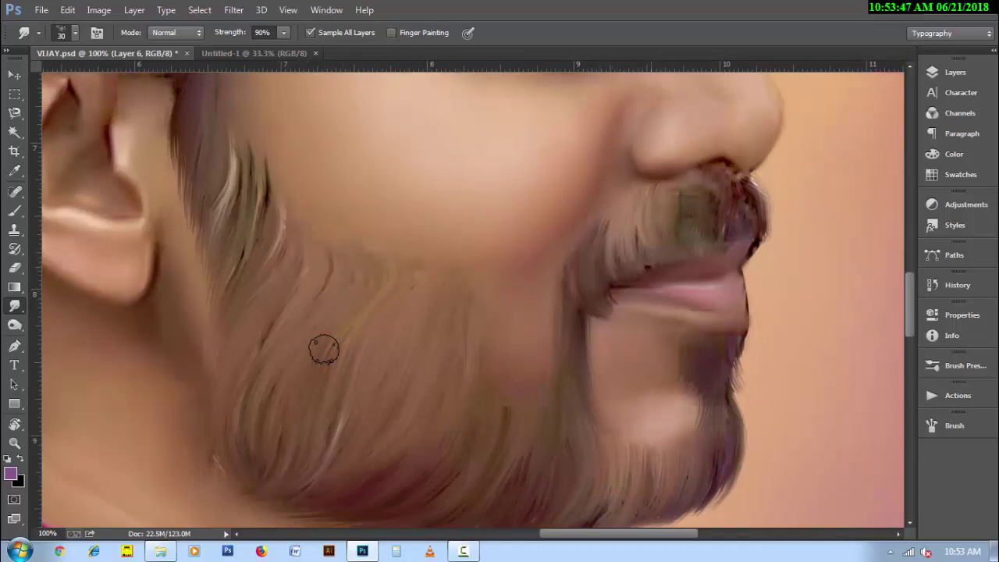
drag(648, 239, 636, 261)
drag(676, 215, 669, 239)
mouse_move(695, 186)
mouse_down()
mouse_move(681, 223)
mouse_move(727, 234)
mouse_up()
mouse_move(751, 183)
mouse_down()
mouse_move(740, 219)
mouse_move(768, 250)
mouse_up()
drag(751, 234, 744, 252)
scroll(324, 350, down, 4)
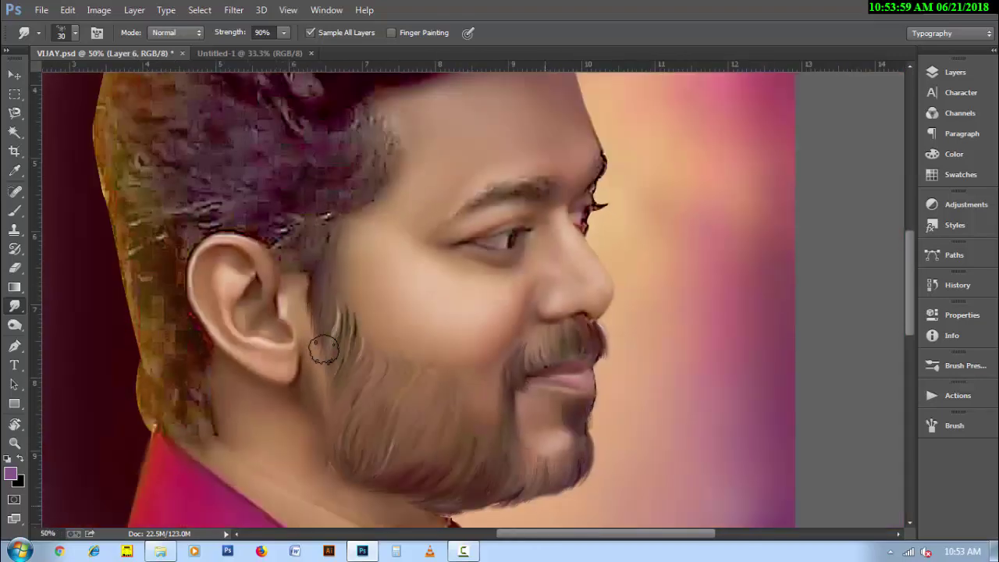
scroll(324, 349, up, 4)
- Pull the moustache's left and right parts into darker, wispy downward strands
mouse_move(479, 281)
mouse_down()
mouse_move(476, 323)
mouse_move(490, 320)
mouse_up()
mouse_move(500, 267)
mouse_down()
mouse_move(500, 306)
mouse_move(482, 319)
mouse_move(485, 303)
mouse_up()
drag(506, 291, 508, 316)
drag(523, 261, 525, 300)
drag(536, 250, 536, 281)
drag(574, 243, 575, 267)
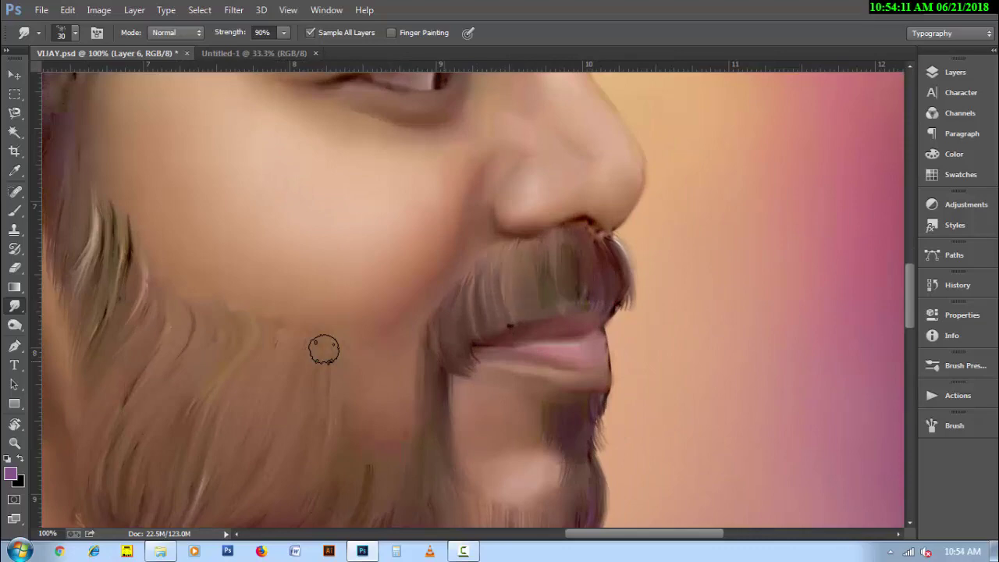
scroll(477, 203, down, 2)
- Reset the tilted canvas view upright, fit the image on screen, and adjust the smudge brush preset
key(r)
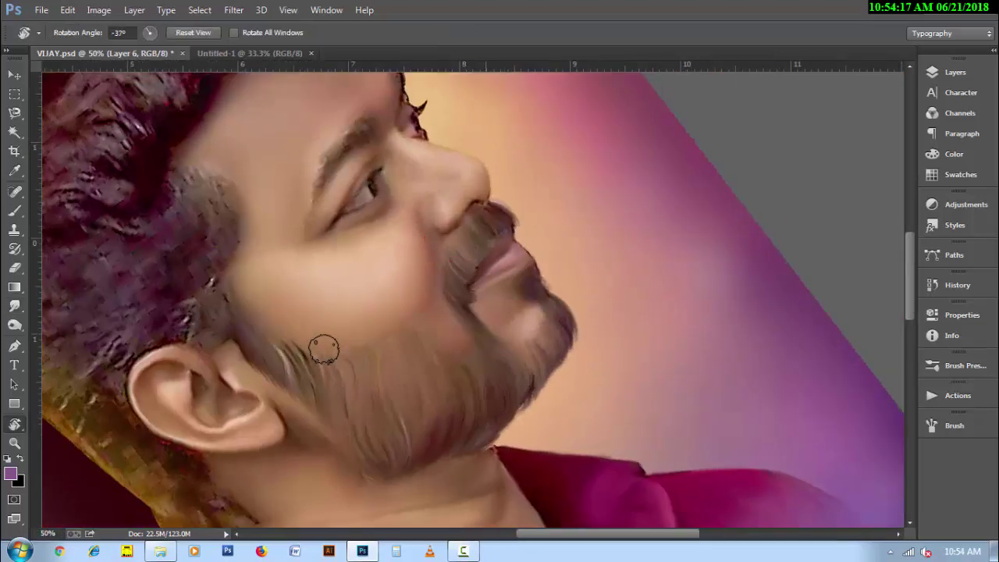
drag(324, 349, 390, 273)
scroll(324, 349, up, 1)
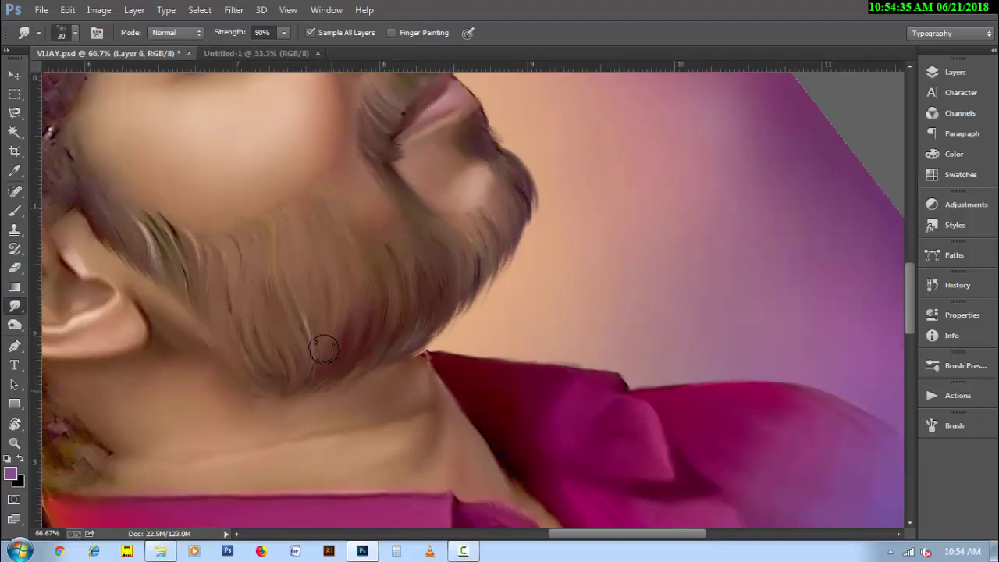
key(r)
key(Escape)
key(ctrl+0)
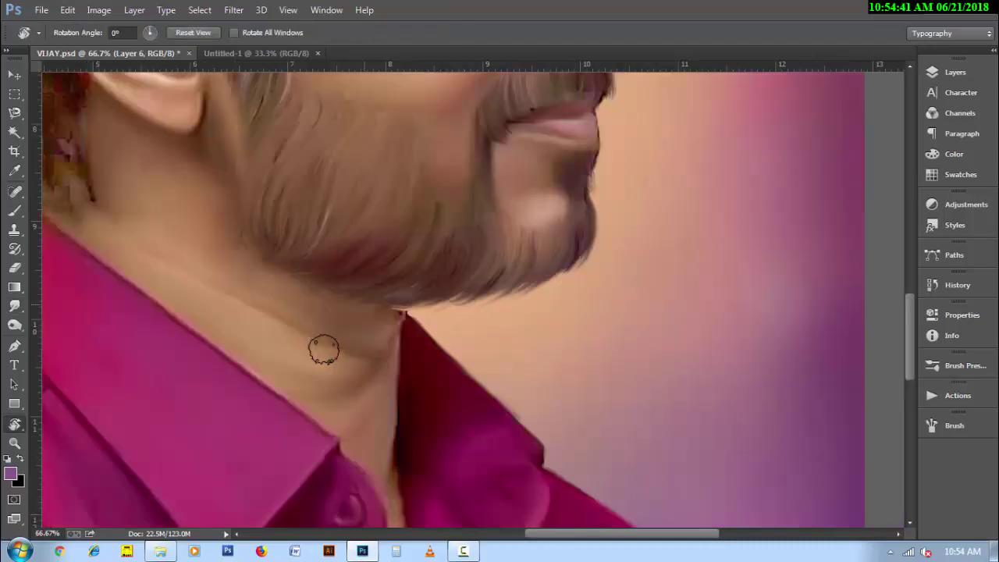
scroll(324, 352, up, 2)
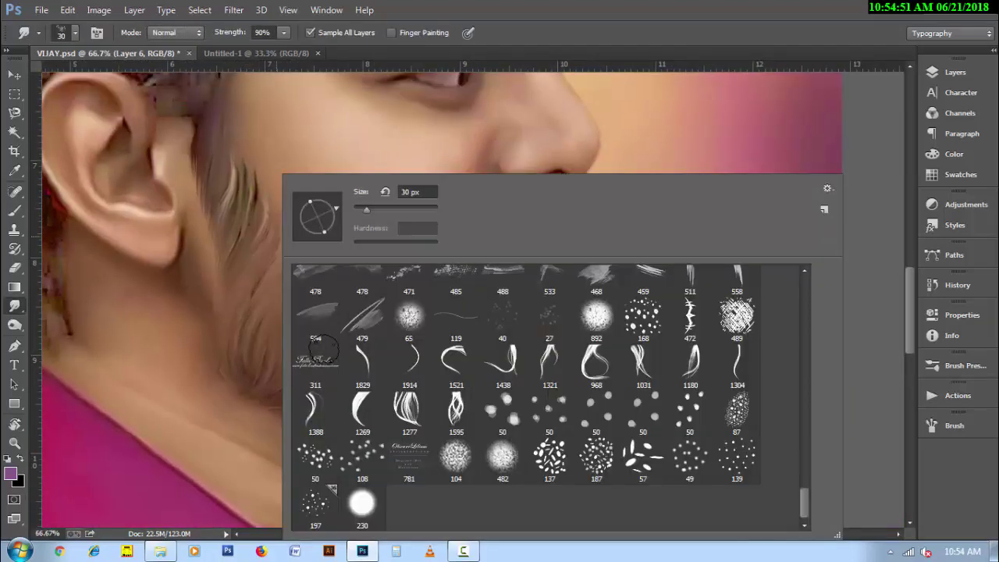
right_click(325, 352)
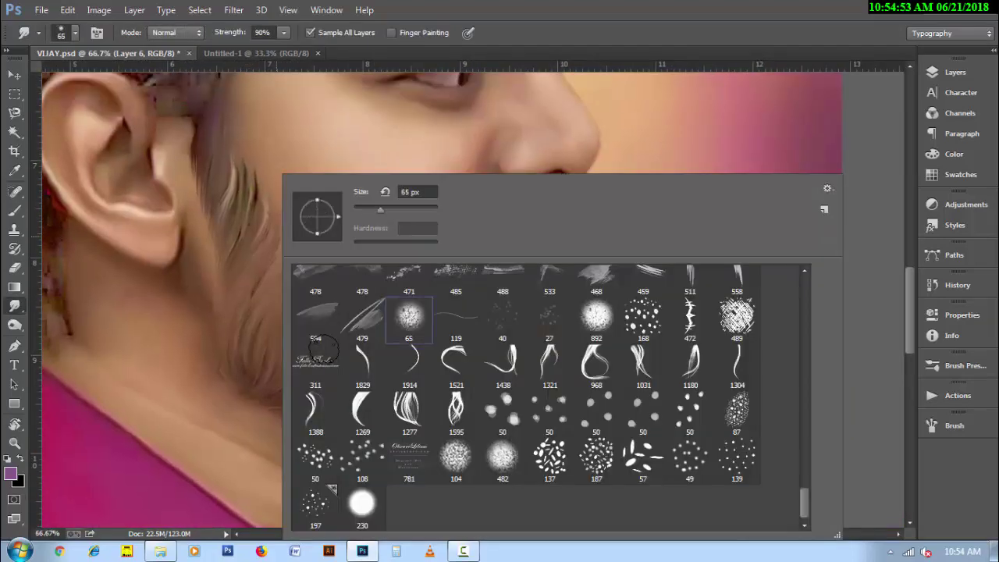
key(Return)
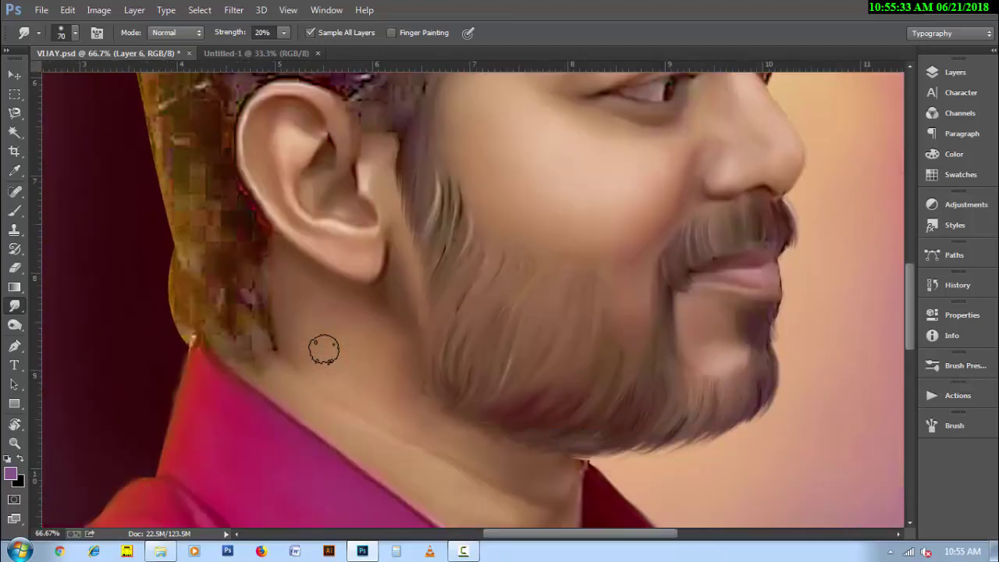
- Pick the 50 px tip at 100% strength, save it as a new brush preset, and show the Layers panel
right_click(324, 350)
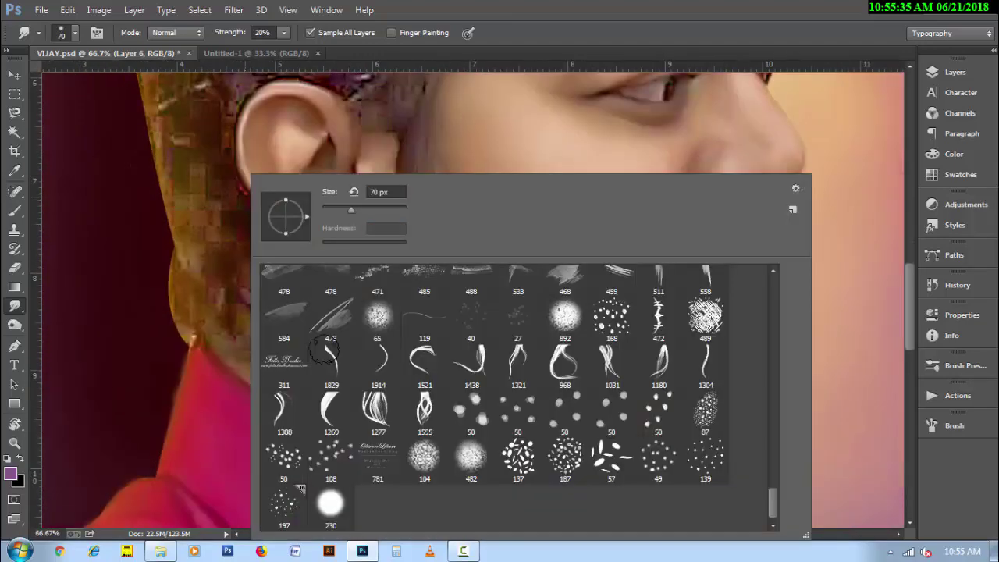
click(300, 482)
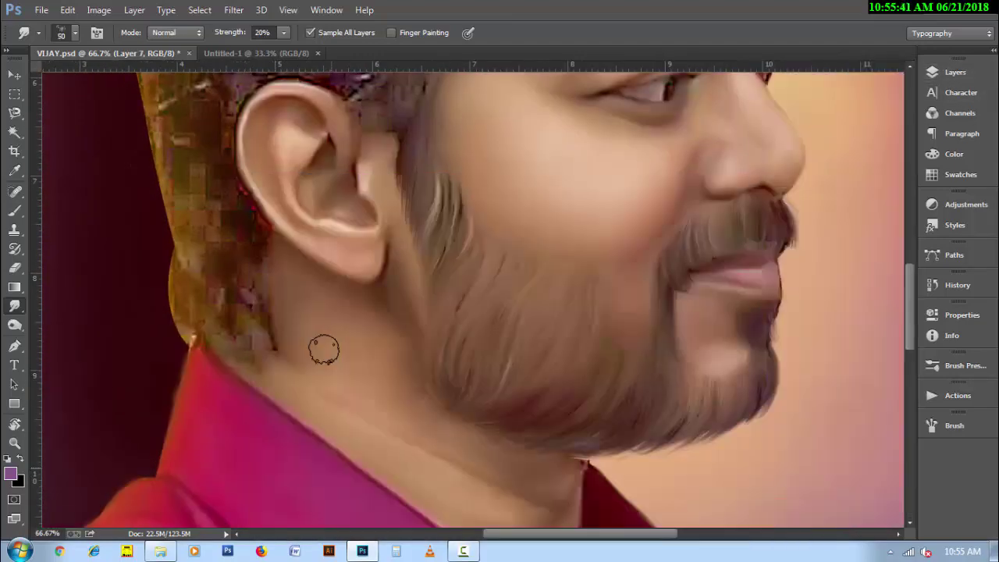
key(0)
key(F5)
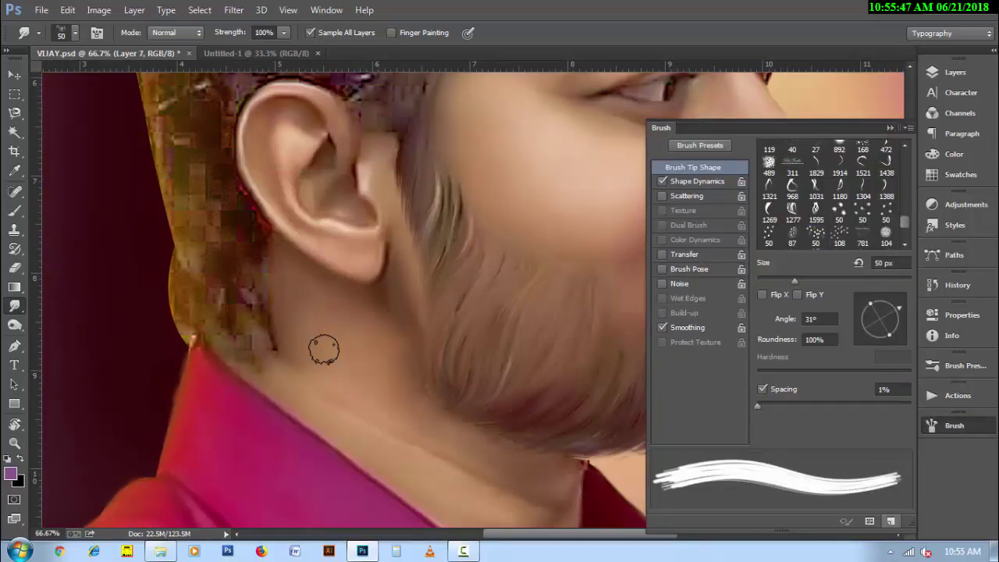
key(Return)
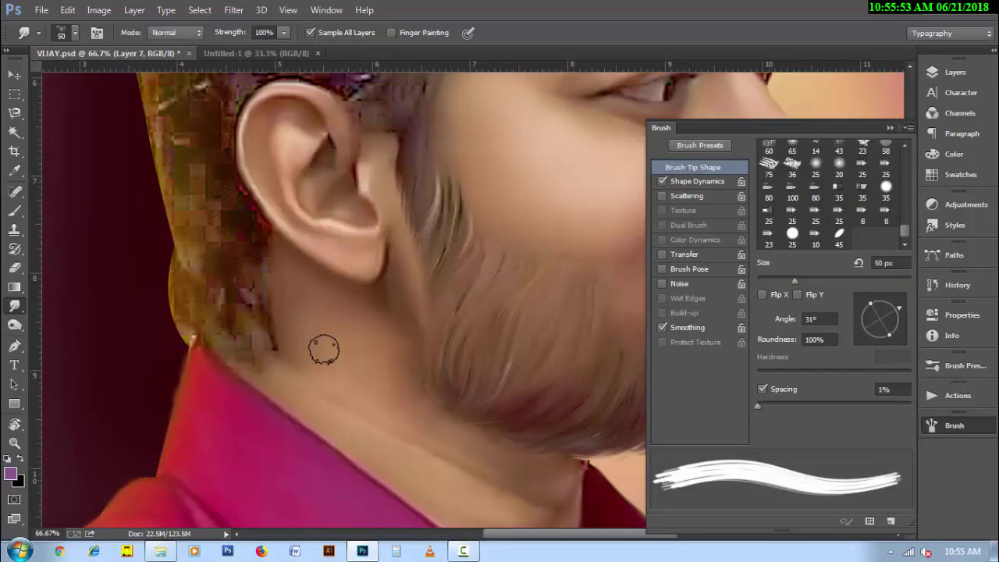
right_click(324, 349)
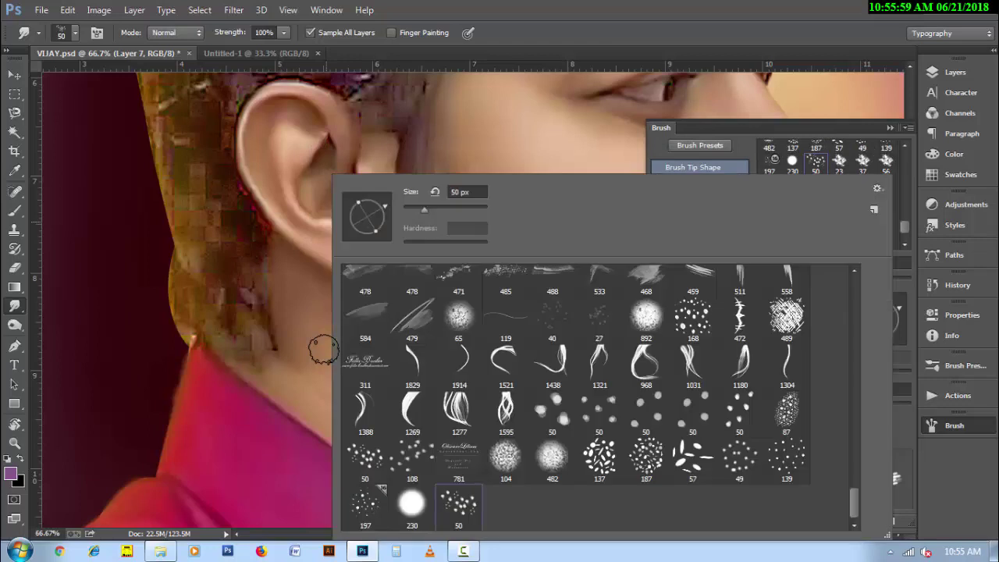
key(Escape)
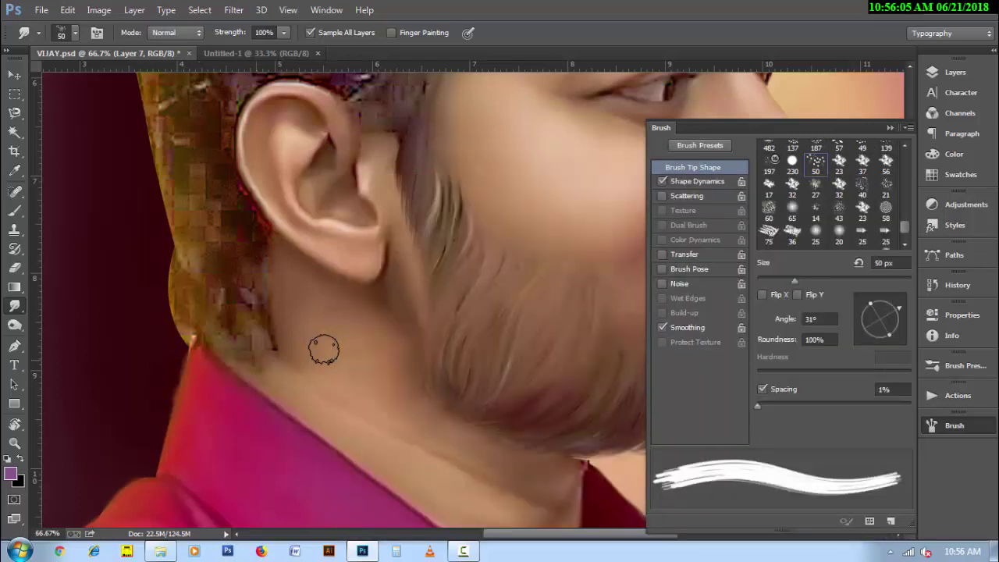
key(F7)
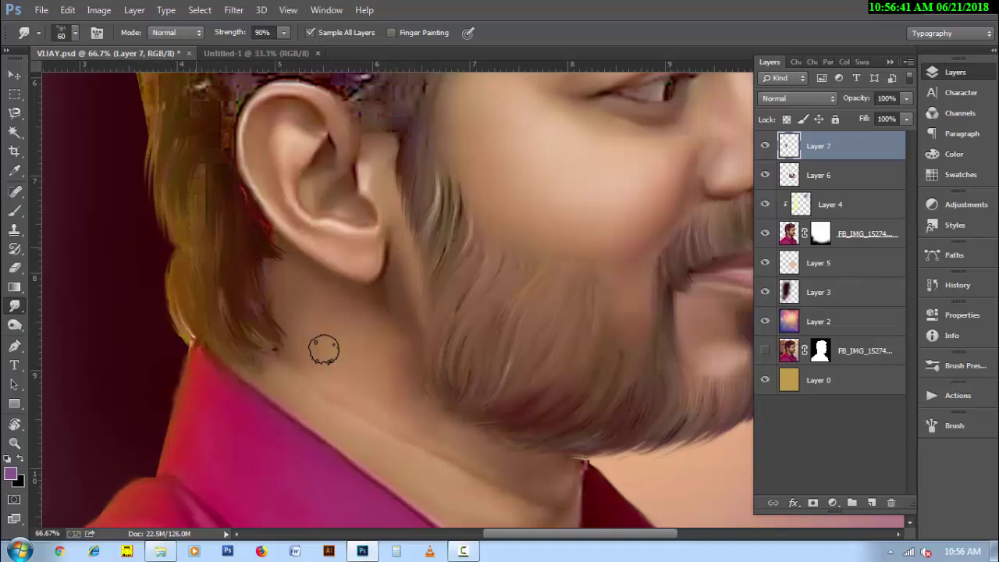
- At 100% zoom, smooth the hair left of the ear, along its left edge and near the neck
key(ctrl+plus)
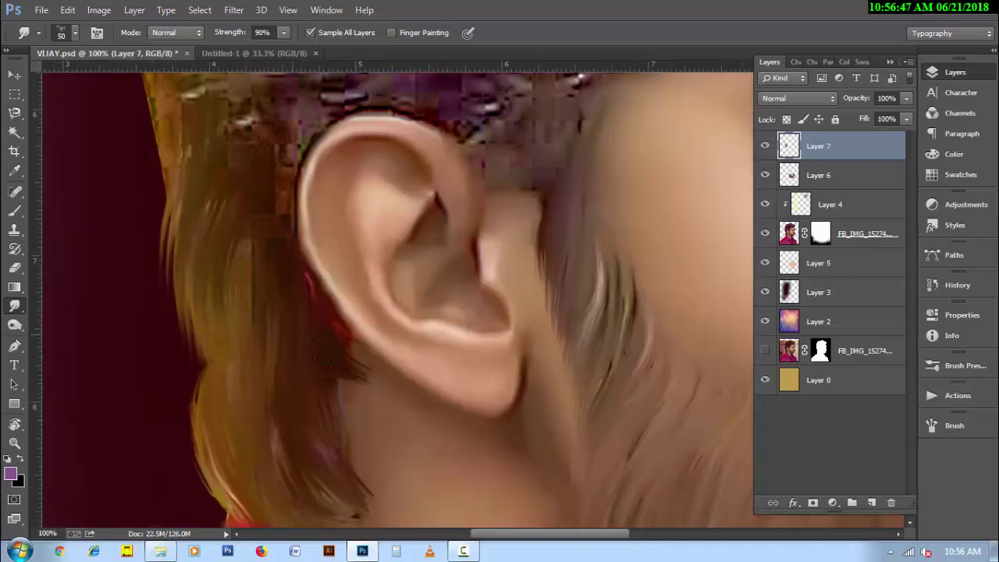
drag(252, 227, 255, 296)
drag(265, 187, 234, 261)
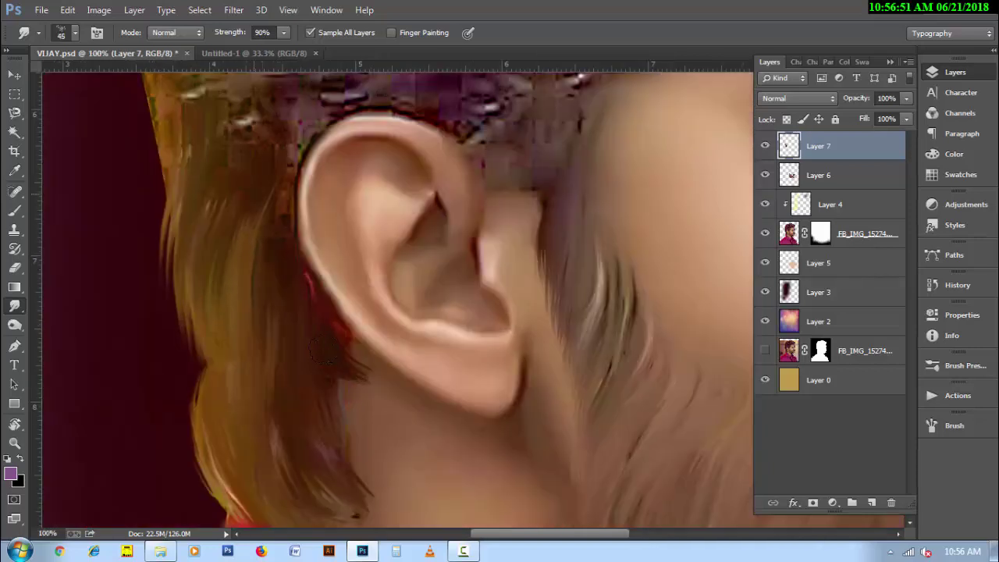
drag(254, 164, 215, 281)
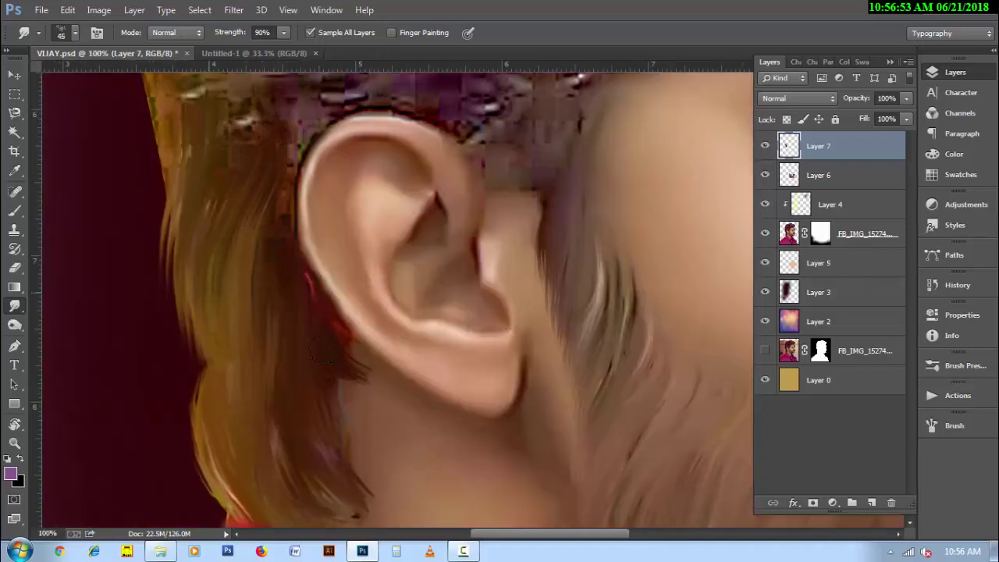
mouse_move(258, 106)
mouse_down()
mouse_move(219, 210)
mouse_move(166, 304)
mouse_up()
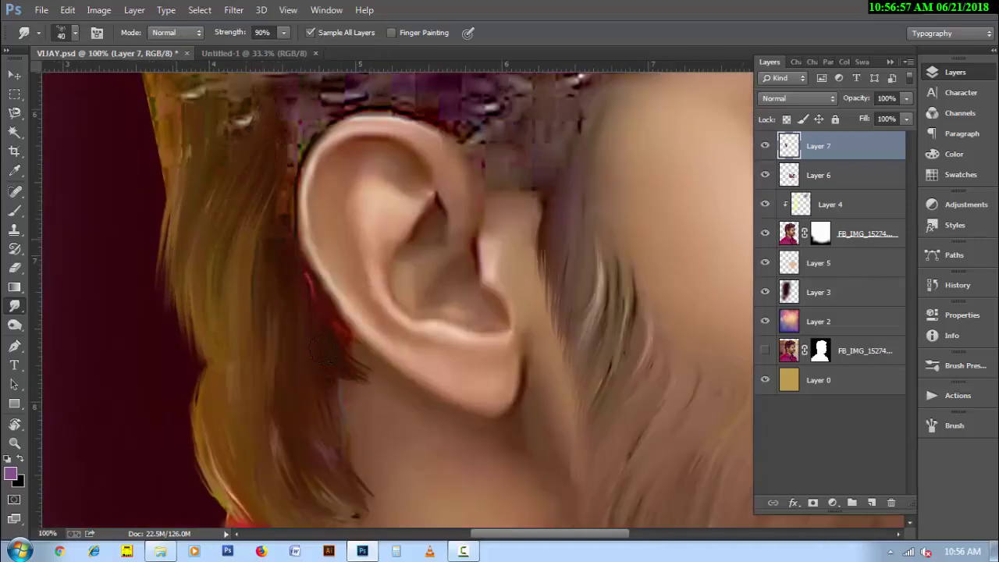
drag(172, 249, 168, 336)
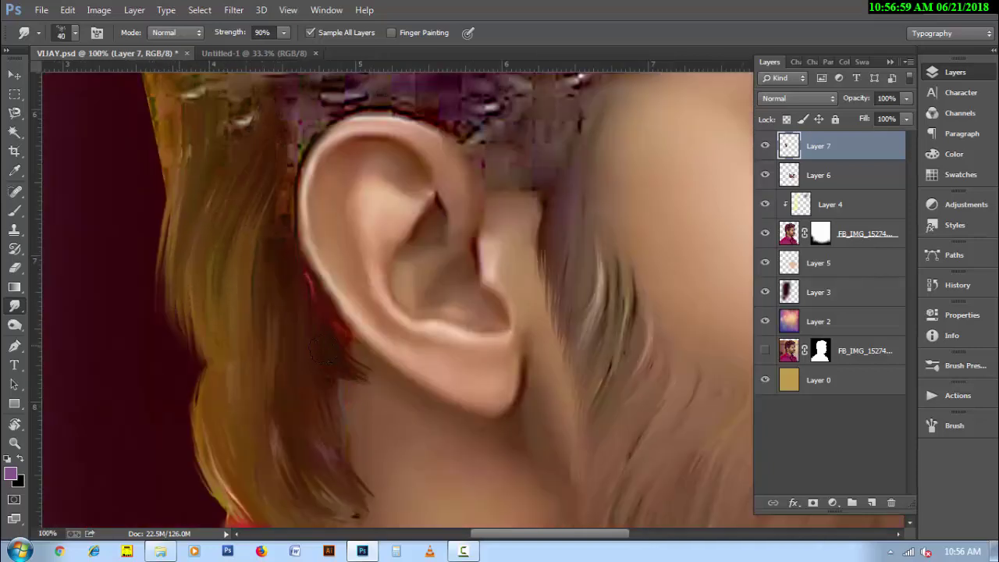
mouse_move(181, 295)
mouse_down()
mouse_move(204, 361)
mouse_move(219, 492)
mouse_up()
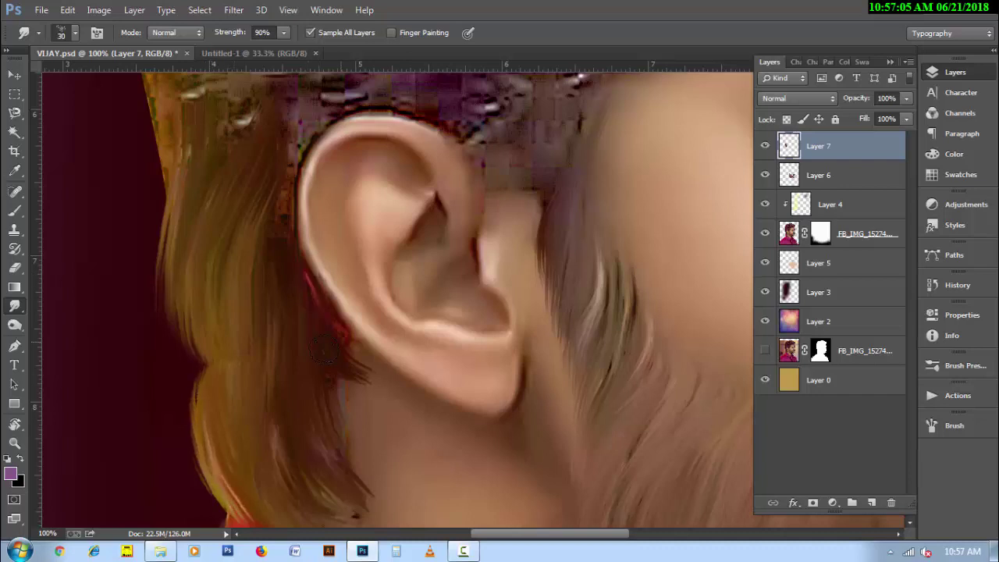
scroll(326, 351, down, 2)
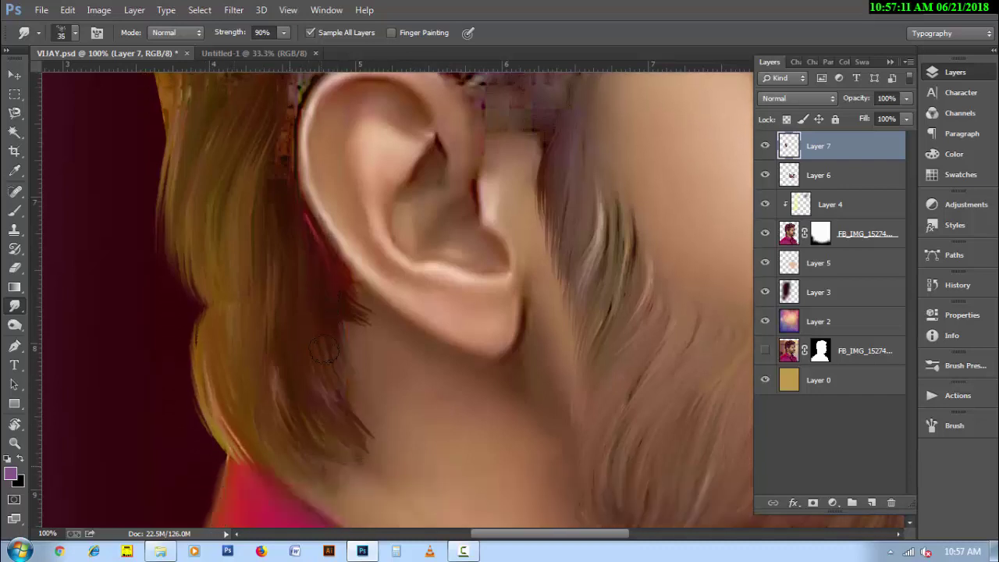
drag(308, 491, 355, 469)
scroll(326, 349, up, 2)
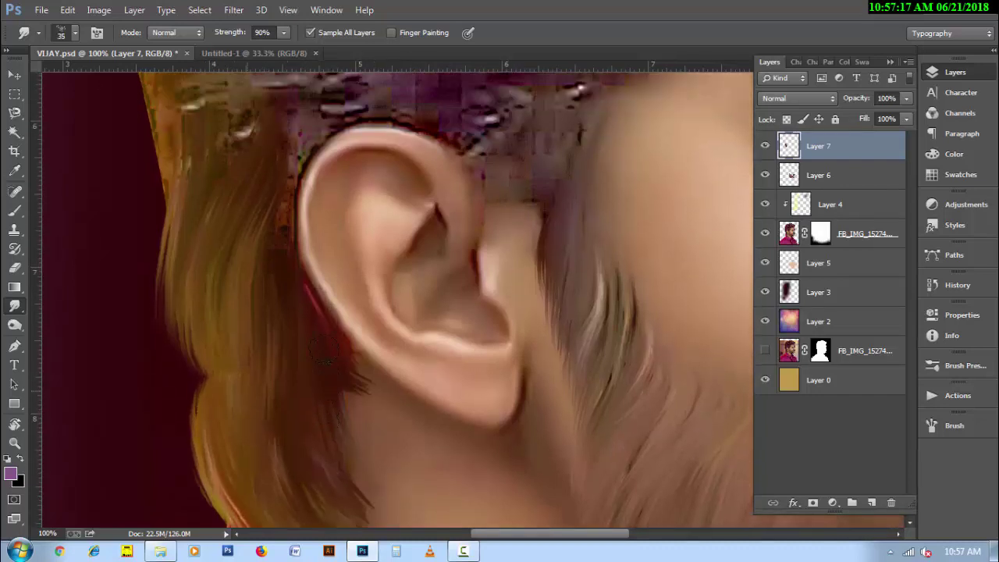
scroll(326, 349, up, 2)
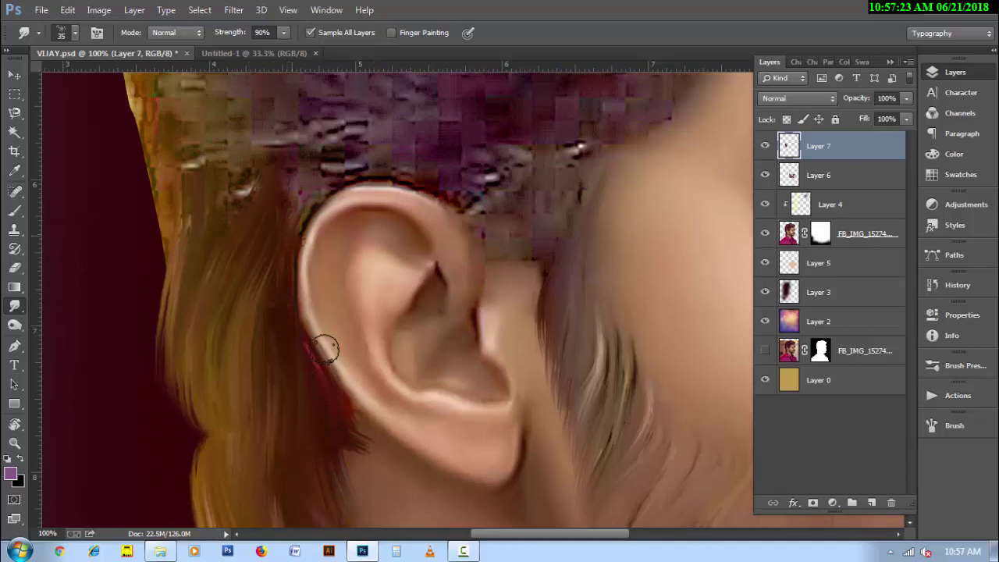
- Enlarge the brush to 40 and pull the hair behind the ear downward, streaking the top highlight
key(])
mouse_move(517, 160)
mouse_down()
mouse_move(492, 243)
mouse_move(493, 285)
mouse_up()
drag(574, 153, 516, 306)
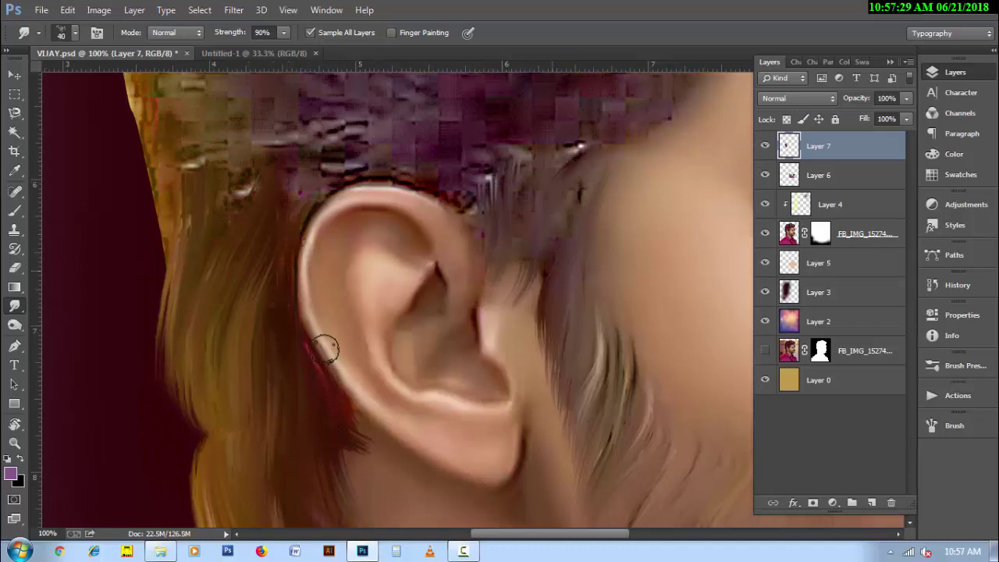
drag(578, 184, 546, 297)
drag(527, 183, 508, 293)
drag(589, 143, 550, 172)
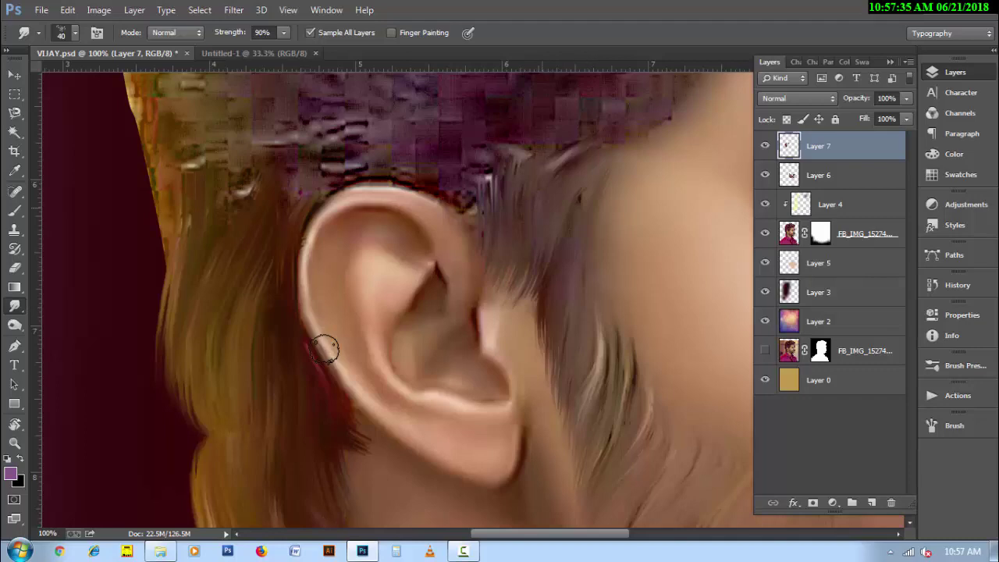
scroll(325, 349, down, 5)
- Turn the canvas 42° and smudge the hair tips behind the ear and at the nape downward
key(r)
drag(325, 349, 324, 350)
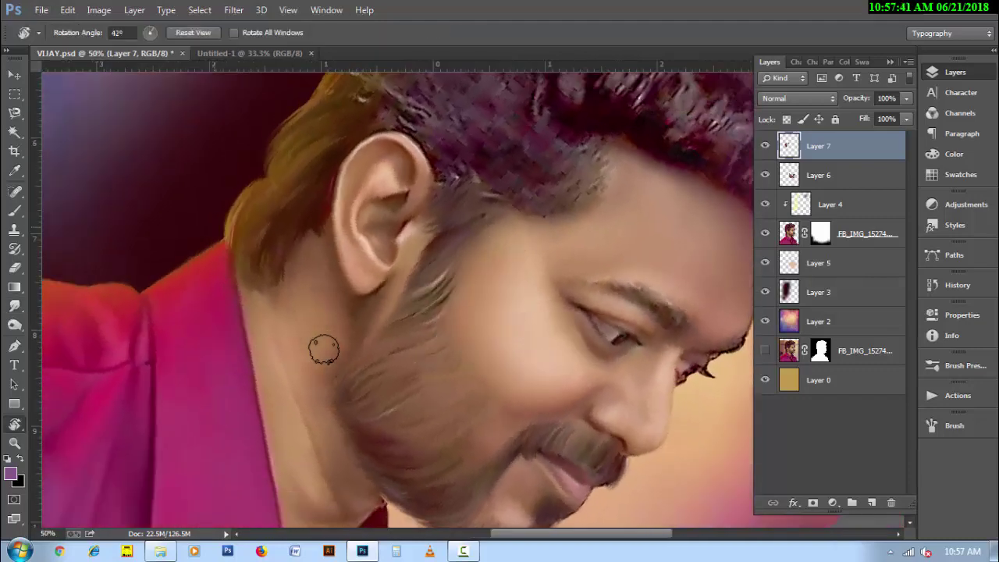
scroll(324, 350, up, 4)
mouse_move(316, 240)
mouse_down()
mouse_move(275, 278)
mouse_move(293, 275)
mouse_move(301, 247)
mouse_move(283, 256)
mouse_up()
mouse_move(300, 261)
mouse_down()
mouse_move(287, 243)
mouse_move(304, 240)
mouse_move(298, 261)
mouse_up()
mouse_move(297, 245)
mouse_down()
mouse_move(277, 271)
mouse_move(290, 264)
mouse_up()
drag(305, 242, 288, 275)
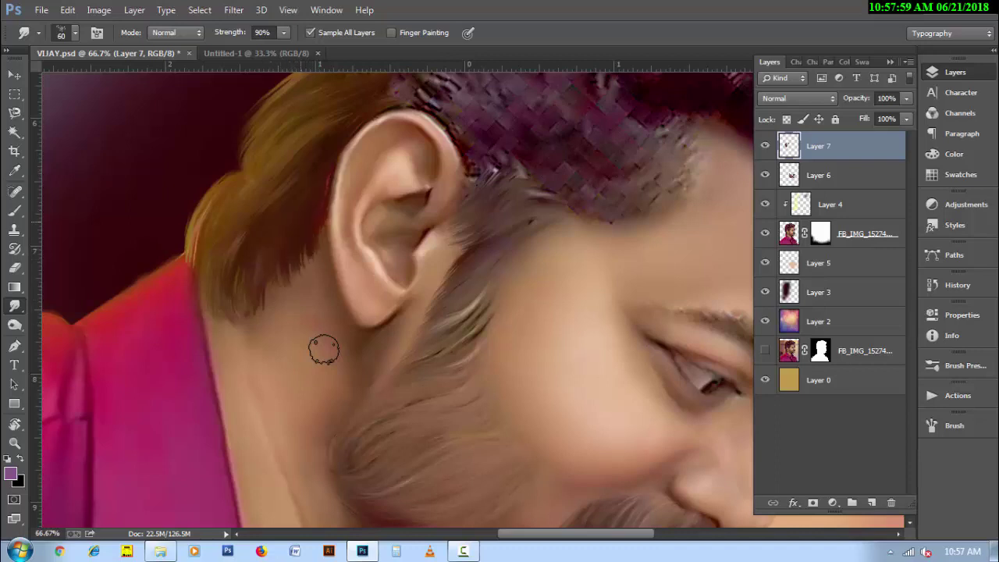
mouse_move(222, 304)
mouse_down()
mouse_move(210, 344)
mouse_move(219, 350)
mouse_up()
mouse_move(239, 272)
mouse_down()
mouse_move(226, 343)
mouse_move(226, 334)
mouse_up()
- Rotate the canvas, reset it upright, and smudge the hair edge into flowing strands
key(r)
drag(324, 351, 324, 351)
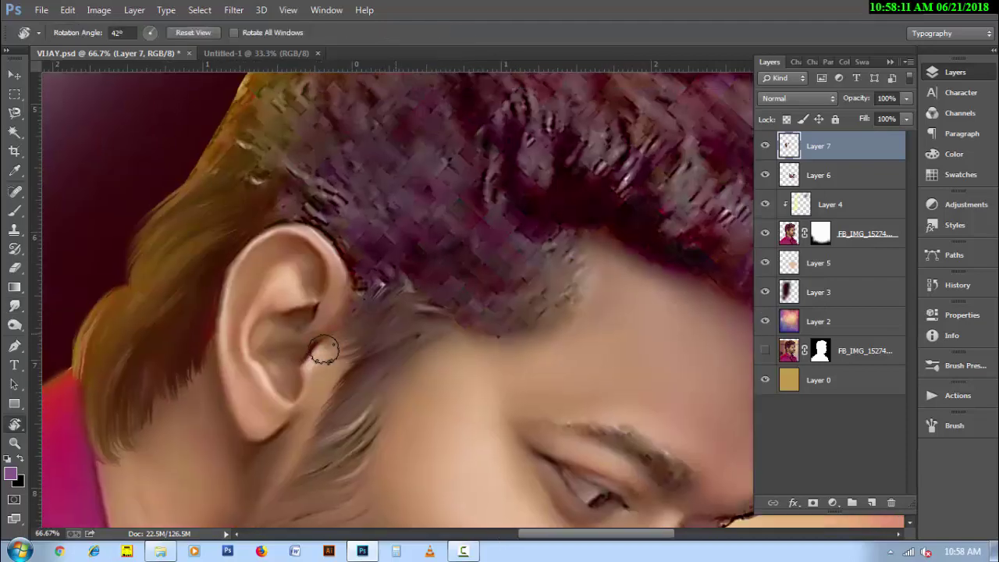
key(Escape)
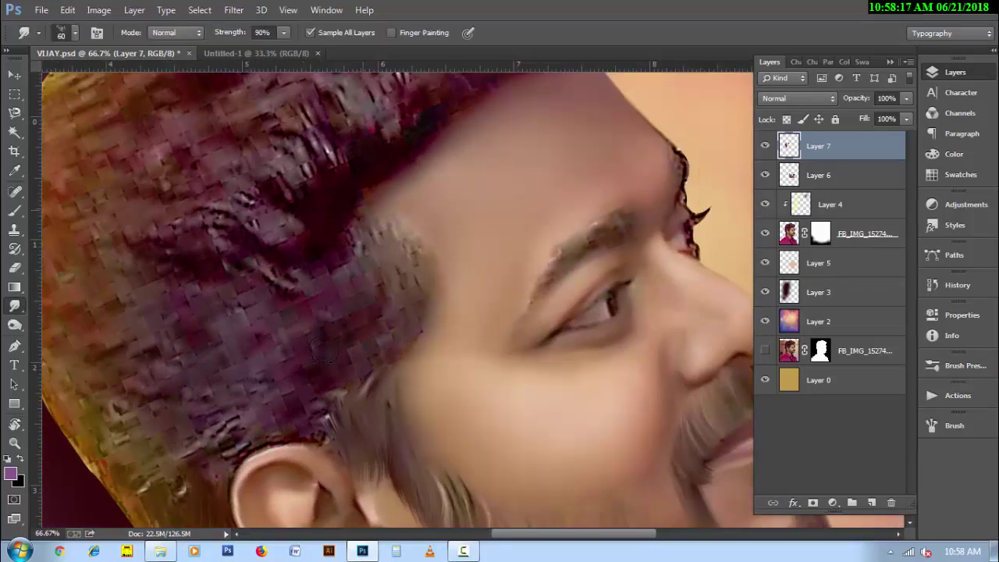
drag(367, 211, 365, 269)
mouse_move(390, 227)
mouse_down()
mouse_move(414, 277)
mouse_move(410, 304)
mouse_up()
mouse_move(414, 265)
mouse_down()
mouse_move(429, 324)
mouse_move(387, 375)
mouse_up()
- Turn the canvas to -47°, reset it, and smudge more strands along the hair edge
key(r)
drag(324, 351, 343, 367)
key(Escape)
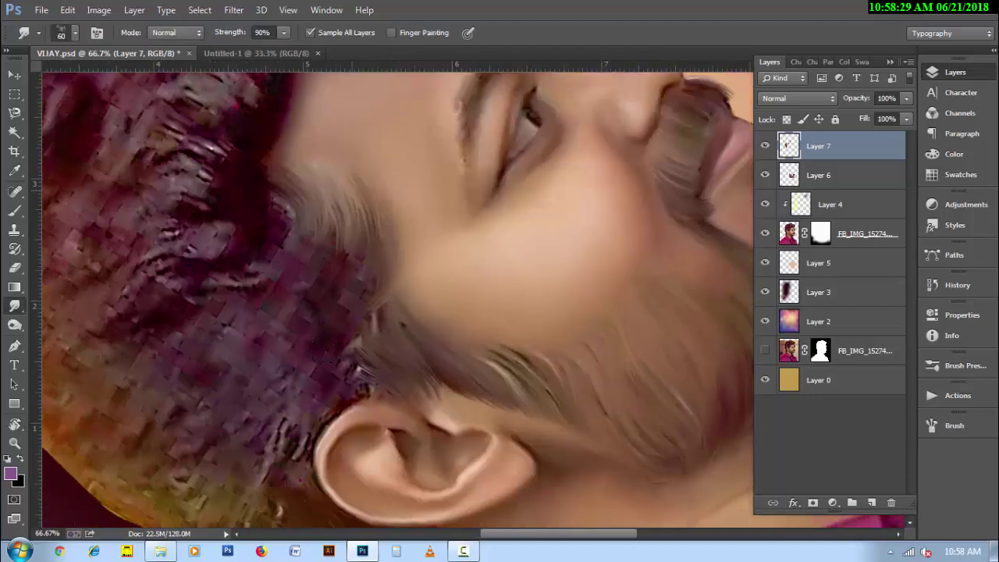
drag(351, 195, 355, 273)
mouse_move(379, 215)
mouse_down()
mouse_move(364, 290)
mouse_move(326, 351)
mouse_up()
- Smudge the purple hair left of the ear and make the brush slightly smaller
key(r)
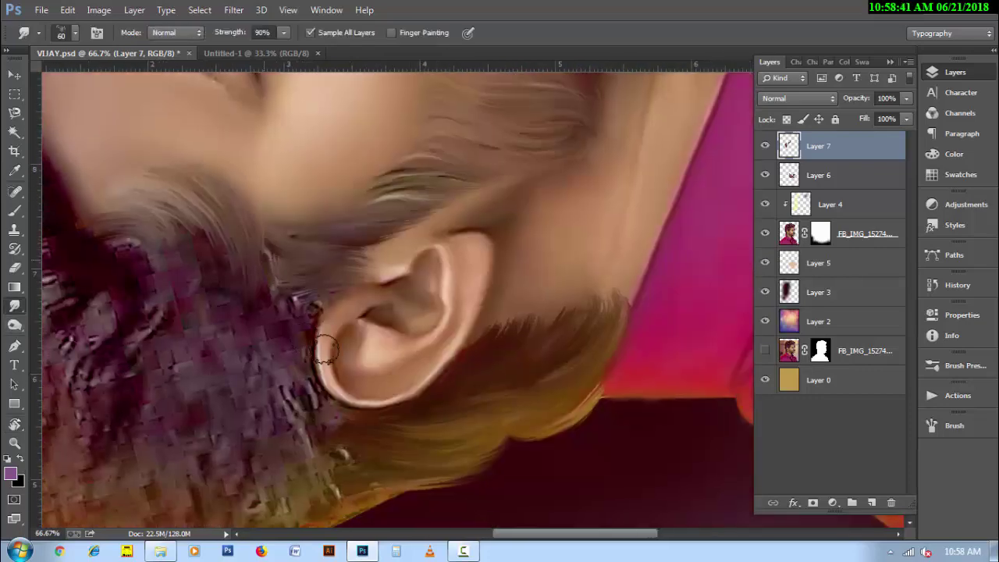
drag(269, 288, 327, 351)
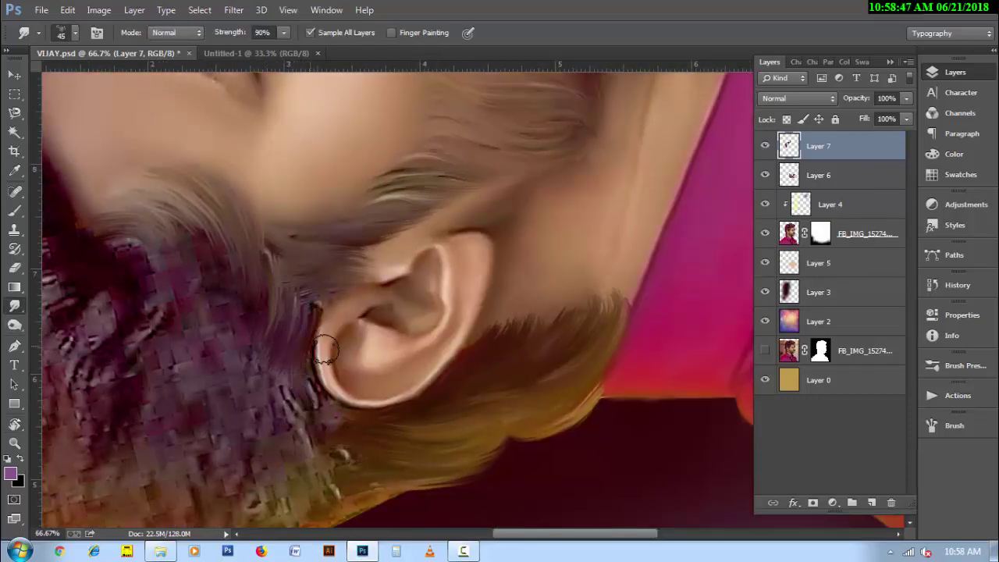
key(bracketleft)
scroll(322, 349, down, 2)
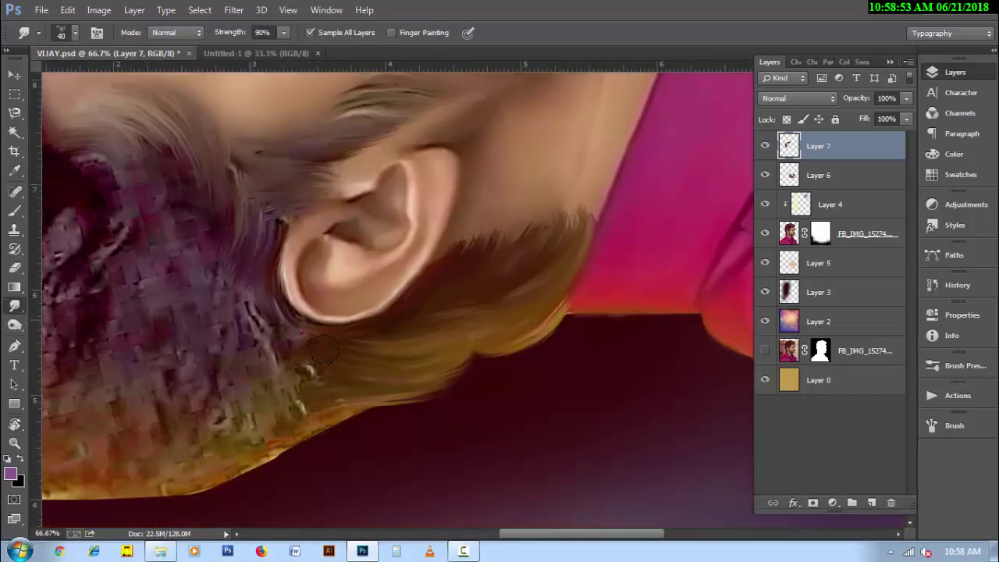
- Reorient the canvas and pull new hair strands to the left of the ear
key(r)
drag(324, 349, 323, 345)
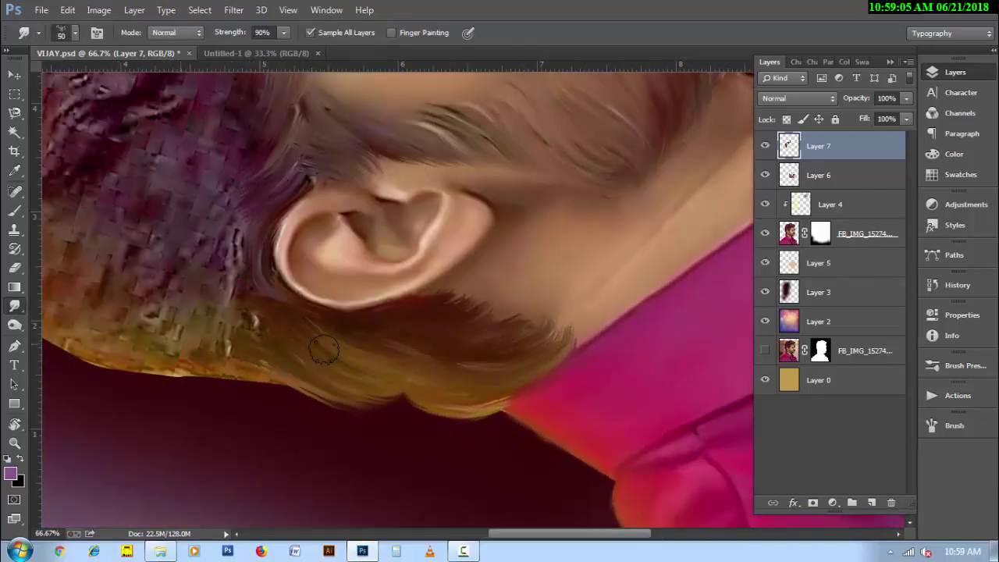
key(r)
drag(324, 349, 324, 350)
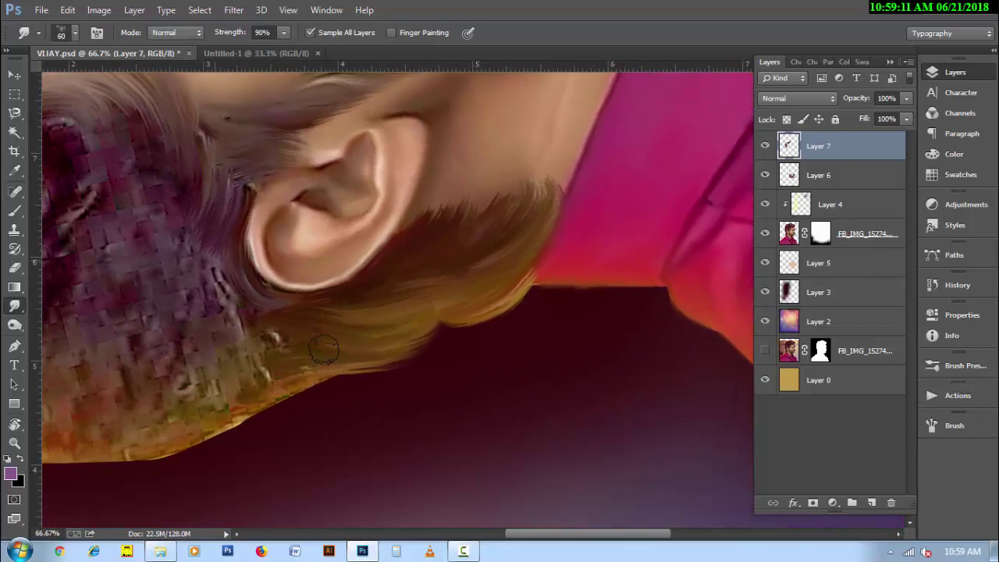
drag(223, 249, 204, 302)
drag(212, 253, 195, 280)
drag(188, 340, 209, 385)
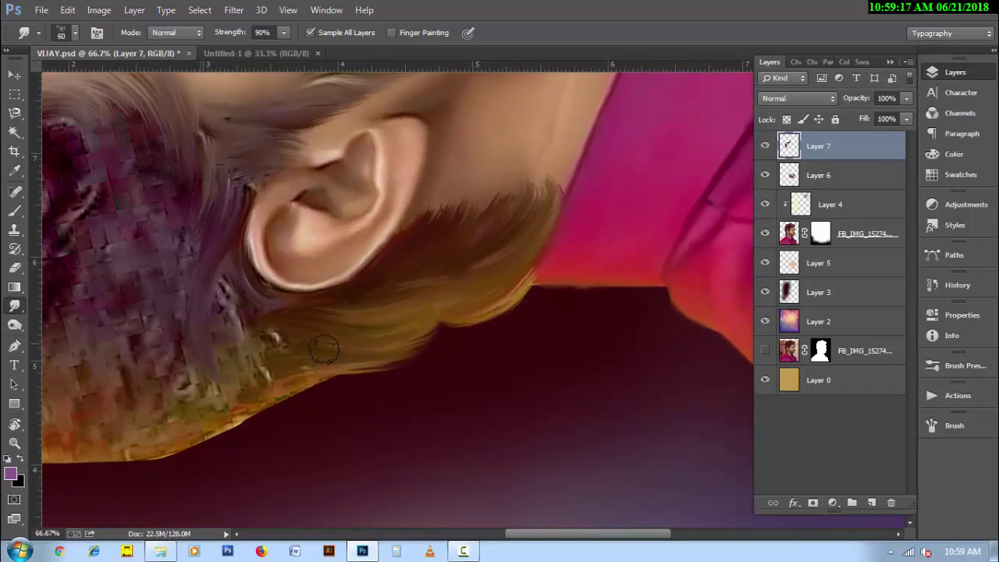
key(ctrl+minus)
key(r)
drag(324, 349, 324, 350)
- Pull dark hair strands down through the beard and its lower part
drag(319, 303, 308, 349)
drag(351, 303, 320, 361)
drag(355, 277, 342, 357)
drag(265, 289, 250, 367)
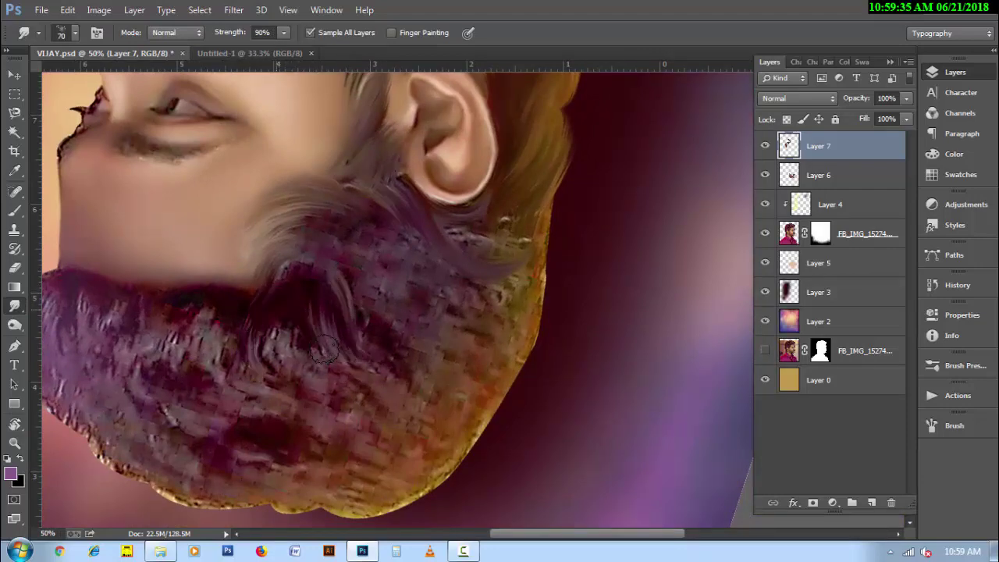
mouse_move(262, 321)
mouse_down()
mouse_move(277, 369)
mouse_move(297, 381)
mouse_up()
drag(320, 317, 300, 381)
drag(336, 353, 328, 373)
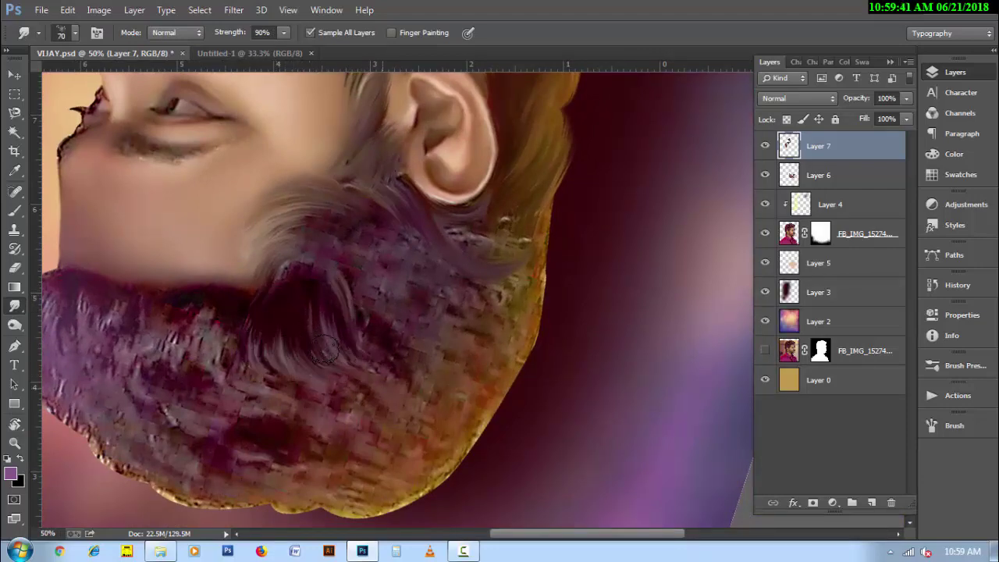
mouse_move(218, 285)
mouse_down()
mouse_move(202, 295)
mouse_move(173, 359)
mouse_up()
mouse_move(209, 306)
mouse_down()
mouse_move(188, 377)
mouse_move(205, 379)
mouse_up()
mouse_move(241, 326)
mouse_down()
mouse_move(223, 387)
mouse_move(204, 364)
mouse_up()
mouse_move(272, 331)
mouse_down()
mouse_move(239, 392)
mouse_move(262, 396)
mouse_up()
- Turn the canvas to 144° and smudge strands along the beard's tip and edge
key(r)
drag(327, 351, 324, 349)
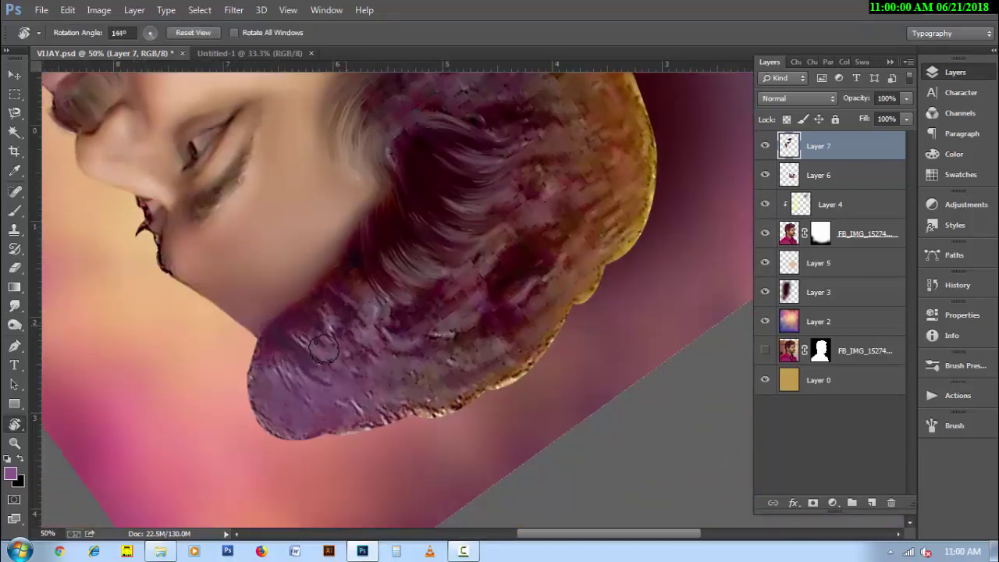
scroll(324, 349, up, 1)
mouse_move(274, 303)
mouse_down()
mouse_move(251, 325)
mouse_move(244, 387)
mouse_up()
drag(278, 326, 242, 414)
drag(274, 349, 239, 422)
drag(278, 330, 262, 390)
drag(302, 379, 252, 440)
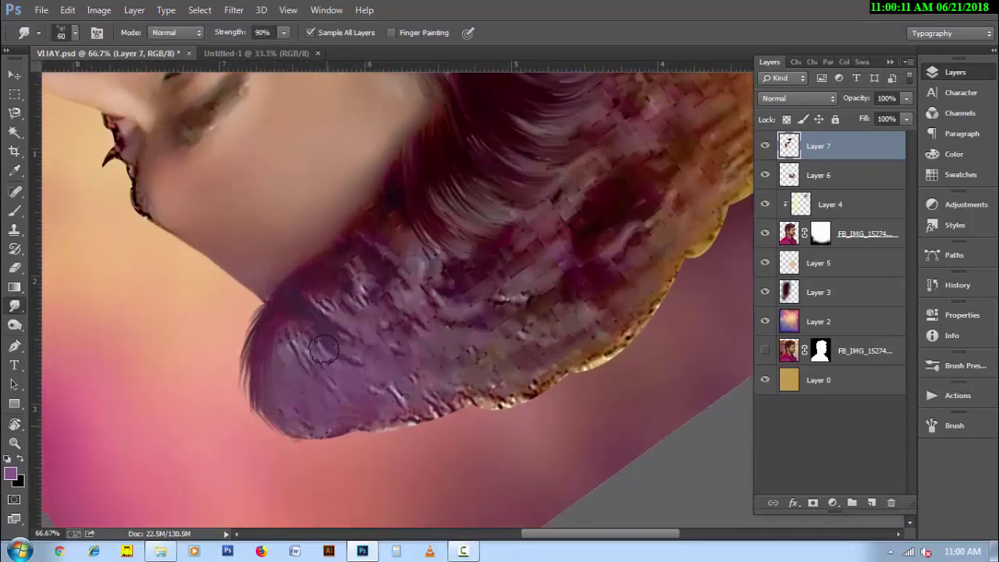
drag(336, 426, 298, 441)
- Pull strands across the beard and darken its golden edge
mouse_move(320, 367)
mouse_down()
mouse_move(355, 335)
mouse_move(351, 295)
mouse_up()
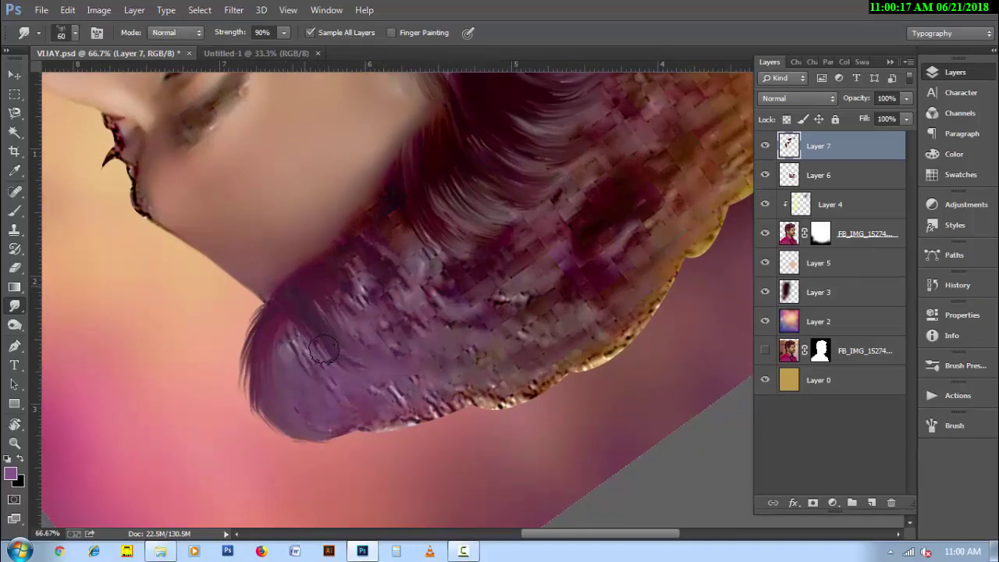
mouse_move(336, 344)
mouse_down()
mouse_move(371, 290)
mouse_move(375, 259)
mouse_up()
drag(394, 347, 360, 262)
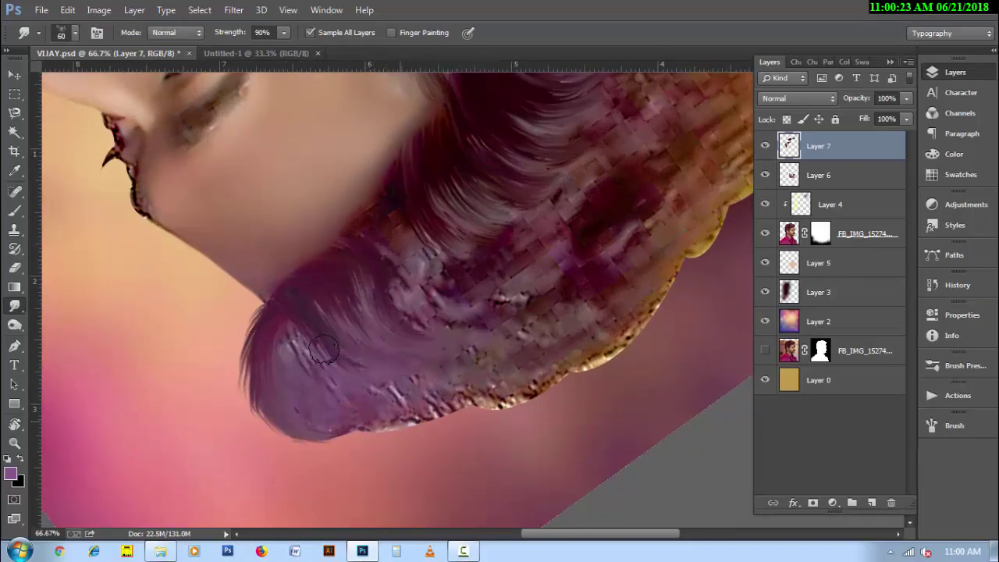
drag(347, 414, 441, 430)
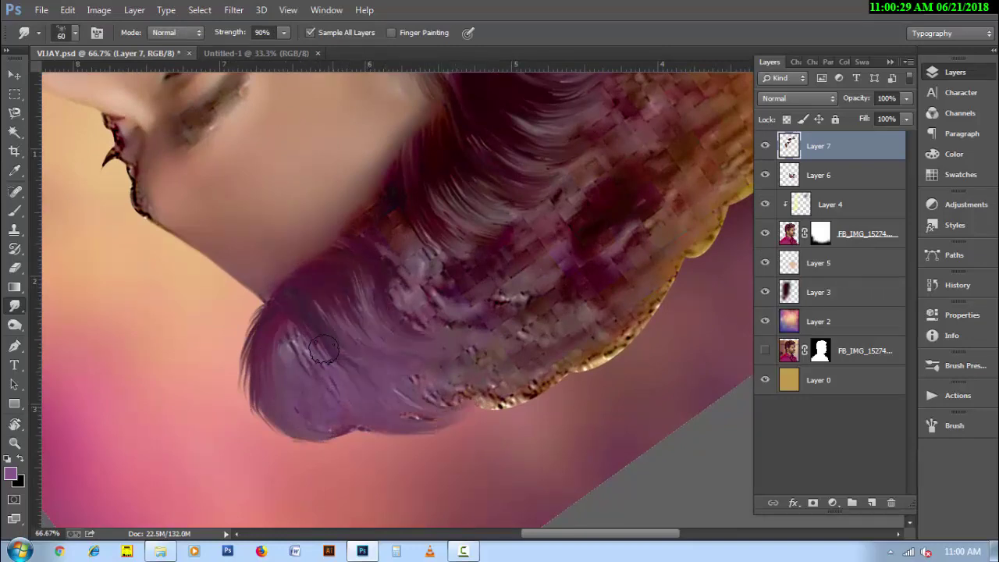
- Turn the canvas to 175° and add darker strands along the lower beard edge
key(r)
drag(324, 350, 324, 352)
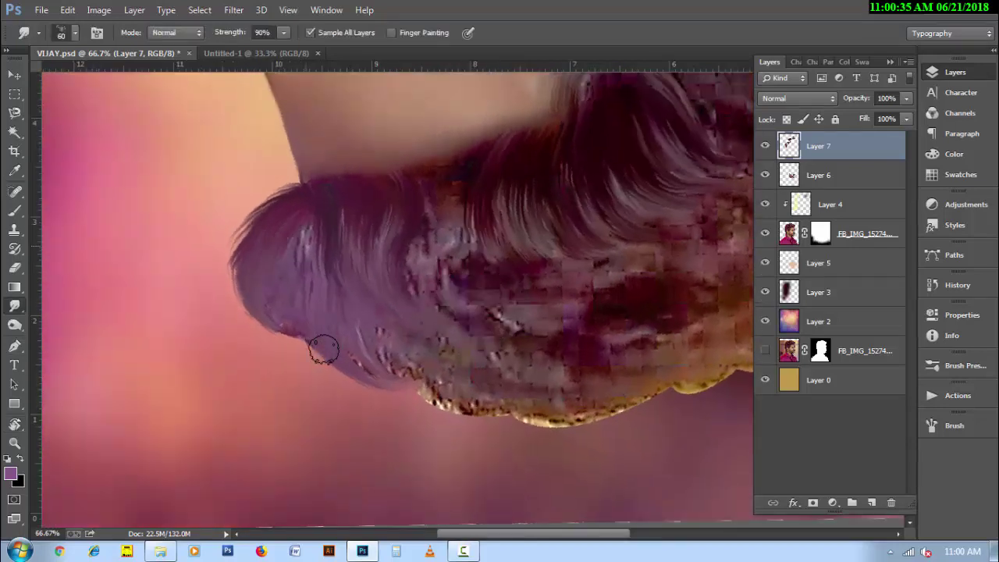
mouse_move(265, 285)
mouse_down()
mouse_move(238, 336)
mouse_move(248, 344)
mouse_up()
drag(311, 337, 273, 355)
mouse_move(267, 248)
mouse_down()
mouse_move(233, 291)
mouse_move(233, 340)
mouse_up()
drag(320, 351, 400, 394)
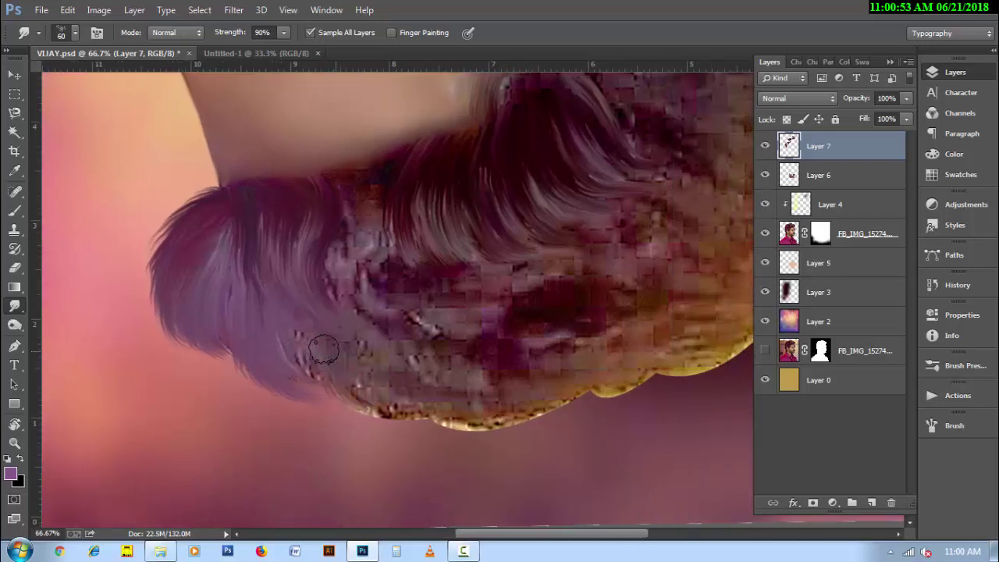
- Tilt the canvas about 28°, enlarge the brush to 60, and pull long beard strands
key(r)
drag(324, 351, 289, 406)
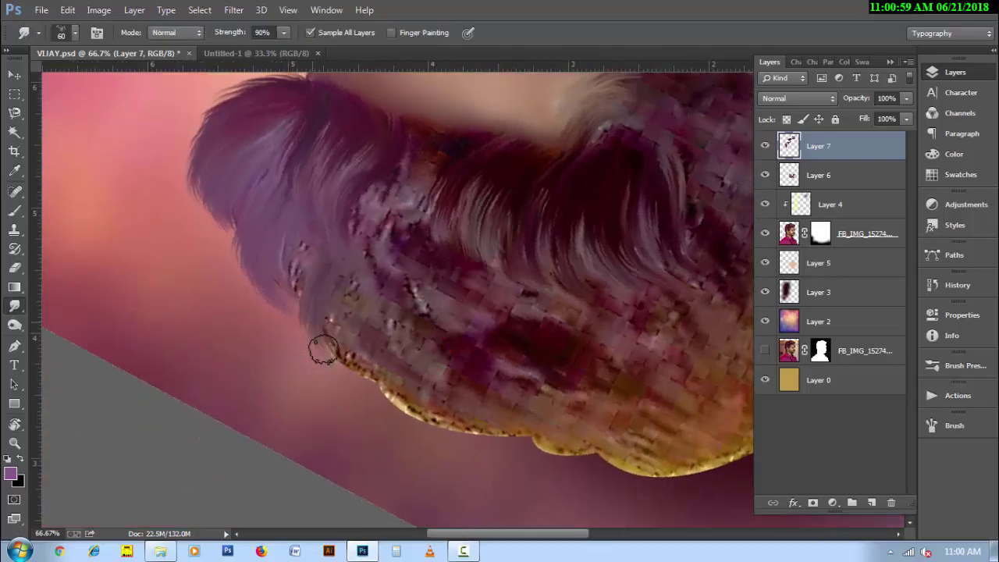
key(bracketright)
key(bracketright)
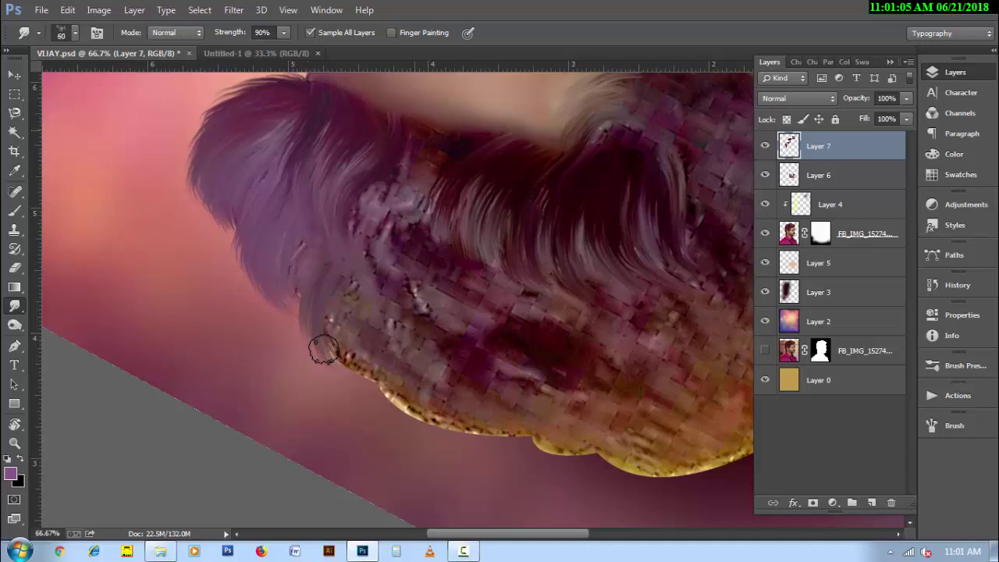
mouse_move(378, 184)
mouse_down()
mouse_move(373, 266)
mouse_move(344, 242)
mouse_up()
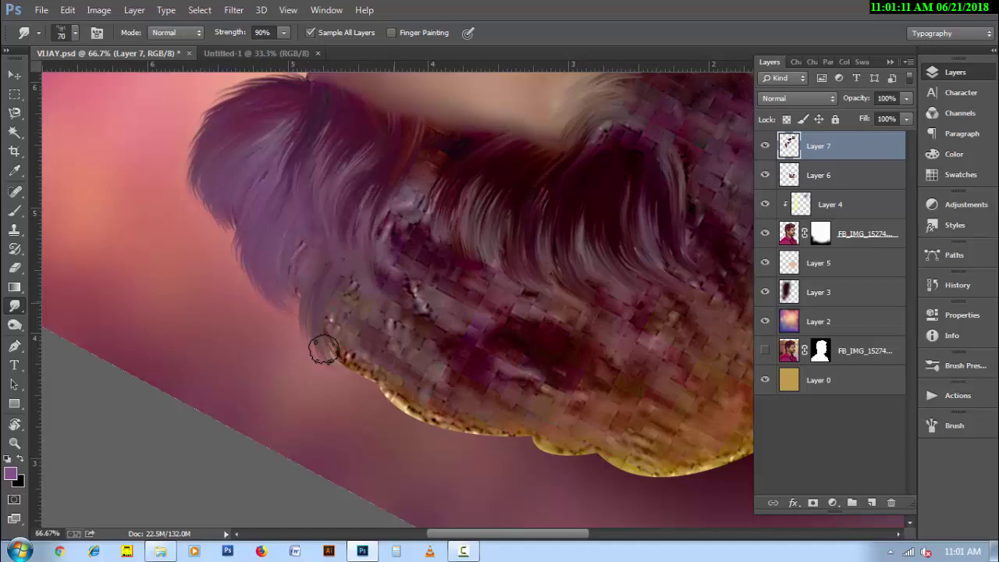
mouse_move(390, 304)
mouse_down()
mouse_move(394, 383)
mouse_move(414, 429)
mouse_up()
mouse_move(423, 381)
mouse_down()
mouse_move(472, 434)
mouse_move(512, 437)
mouse_up()
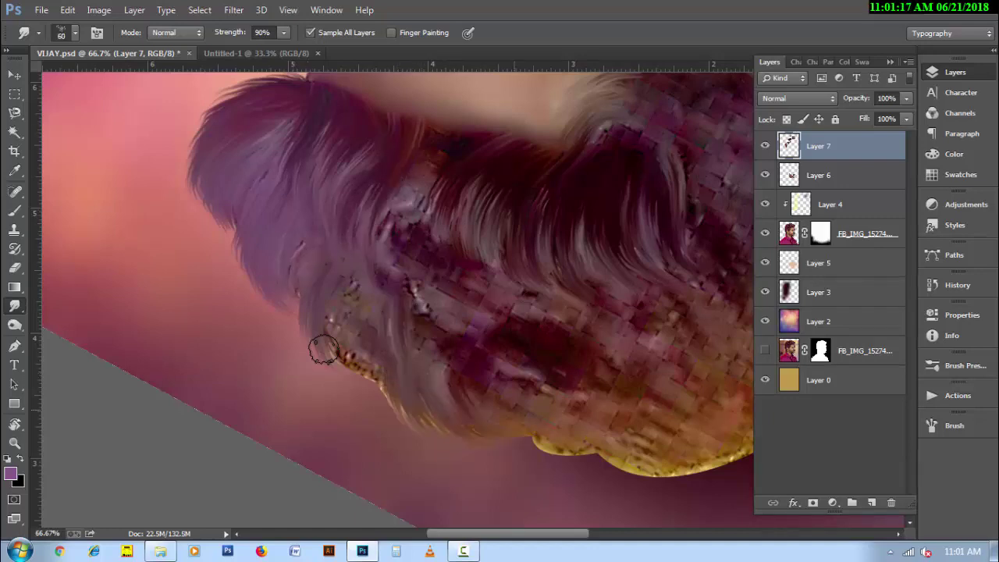
- Smooth away the speckled beard texture and refine a small strand
drag(371, 328, 363, 383)
drag(352, 347, 336, 378)
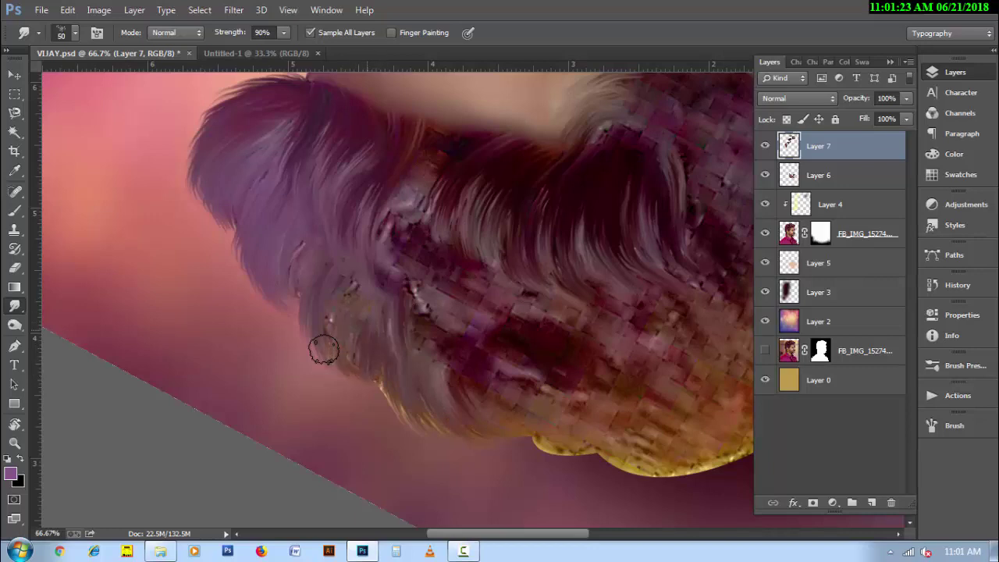
drag(348, 293, 332, 324)
drag(342, 223, 334, 261)
- Smudge fine strands into the upper beard, darkening a few small ones
drag(332, 141, 317, 178)
drag(367, 147, 352, 164)
drag(352, 179, 340, 215)
mouse_move(297, 131)
mouse_down()
mouse_move(281, 153)
mouse_move(292, 233)
mouse_up()
drag(298, 164, 303, 219)
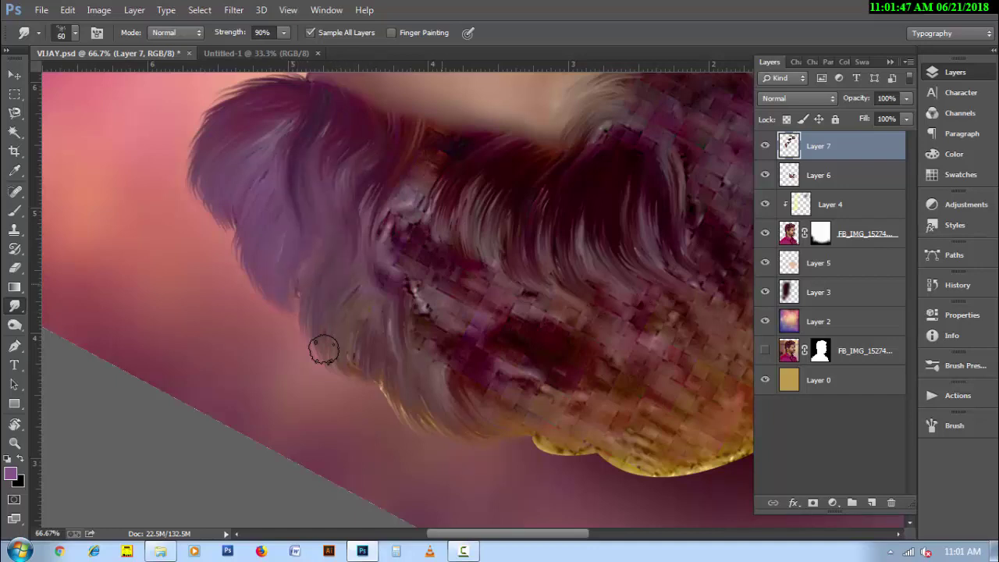
drag(422, 164, 390, 235)
mouse_move(465, 125)
mouse_down()
mouse_move(437, 156)
mouse_move(406, 258)
mouse_move(465, 148)
mouse_up()
key(r)
drag(324, 351, 297, 313)
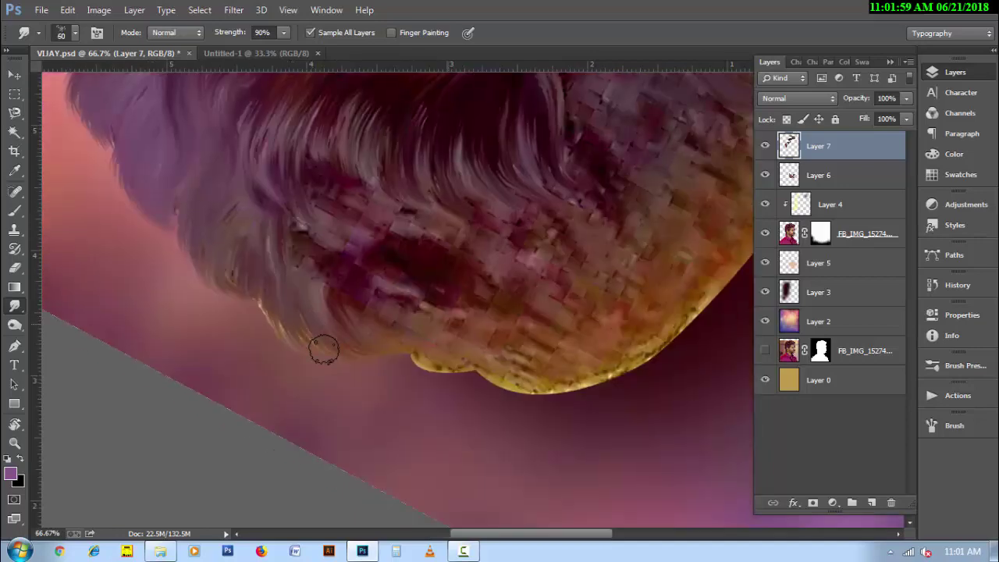
key(ctrl+minus)
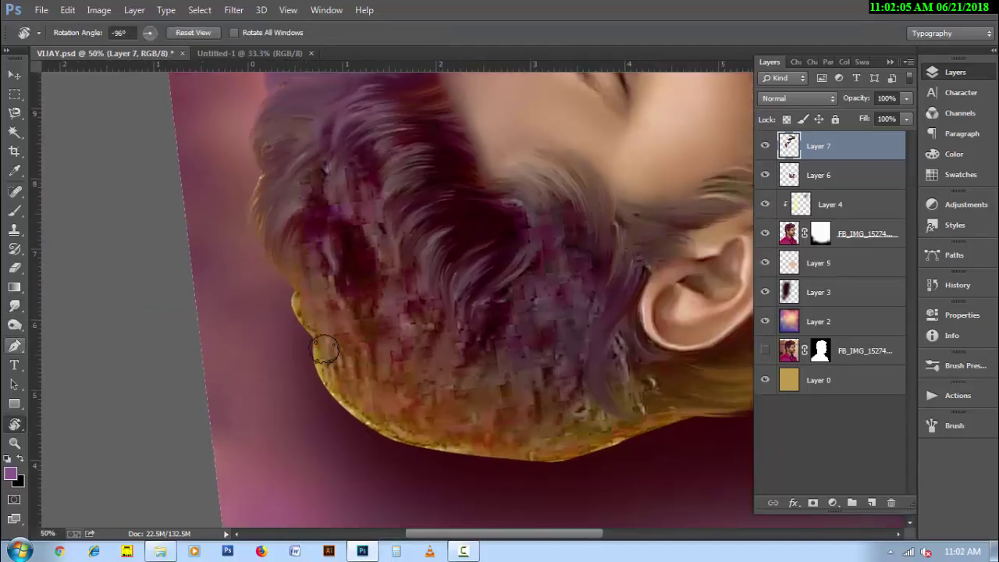
- Zoom to 66.67%, shrink the brush from 70 to 60, and smudge strands into the beard
key(ctrl+plus)
mouse_move(504, 265)
mouse_down()
mouse_move(469, 371)
mouse_move(488, 308)
mouse_move(452, 384)
mouse_up()
drag(437, 196, 421, 266)
key(bracketleft)
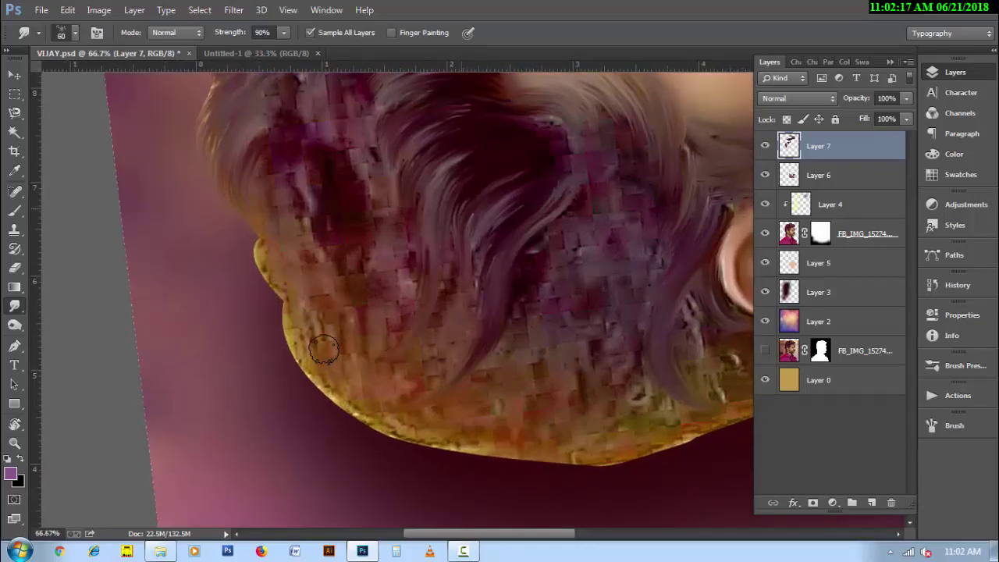
mouse_move(455, 211)
mouse_down()
mouse_move(449, 296)
mouse_move(473, 267)
mouse_move(474, 312)
mouse_move(399, 394)
mouse_up()
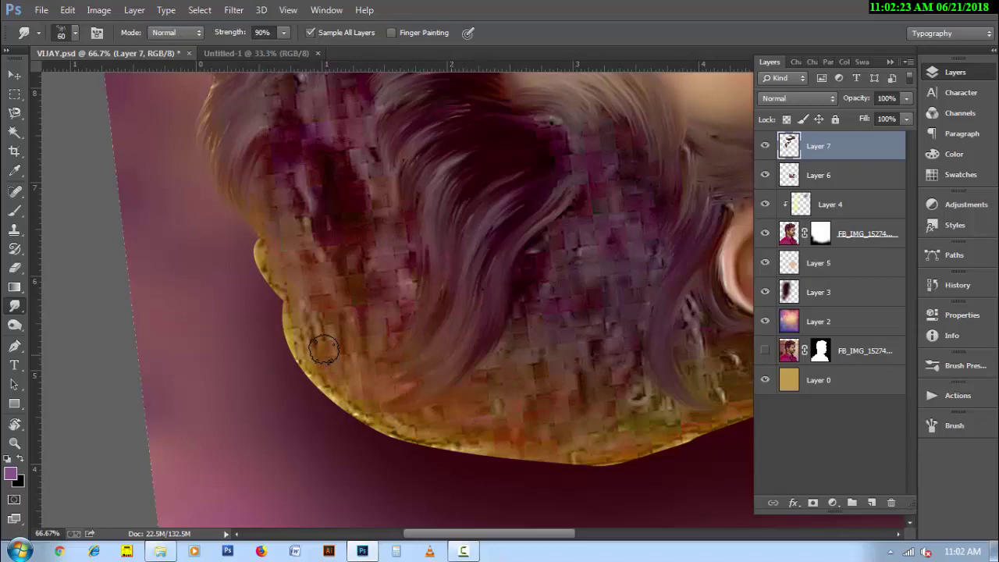
- Rotate the canvas and pull hair strands downward at the back of the head
scroll(324, 350, up, 3)
scroll(324, 350, up, 4)
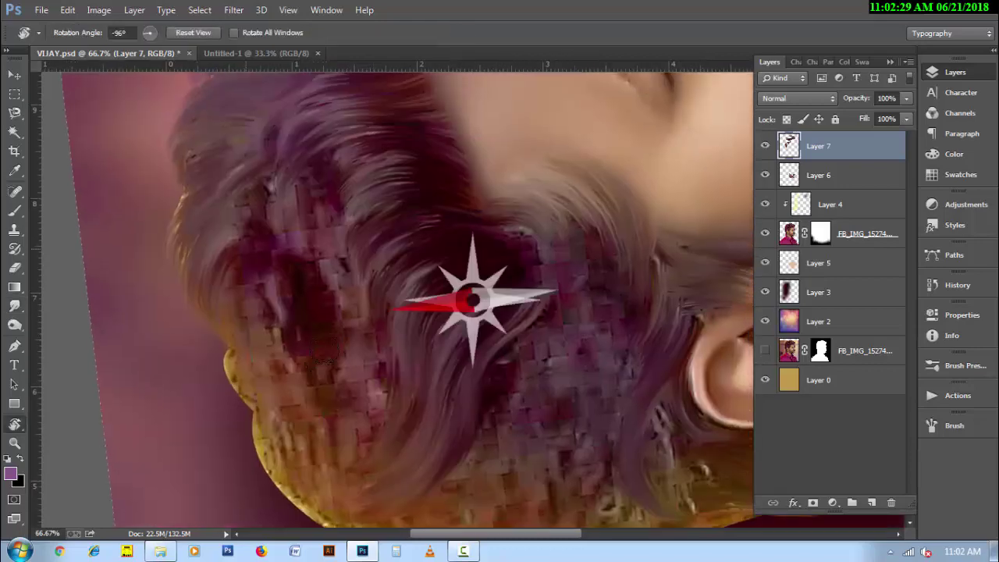
drag(324, 351, 366, 422)
drag(386, 316, 387, 367)
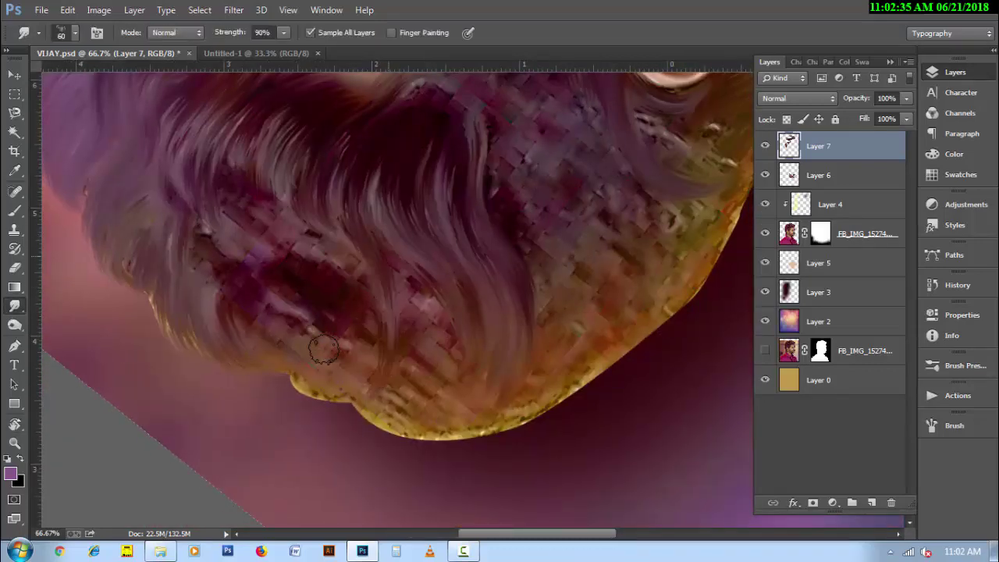
drag(402, 261, 404, 348)
drag(419, 281, 414, 371)
drag(390, 386, 398, 420)
drag(433, 288, 434, 332)
drag(417, 385, 398, 418)
- Drag more strands down through the pixelated patch into the lower hair
drag(427, 266, 430, 324)
drag(437, 383, 421, 409)
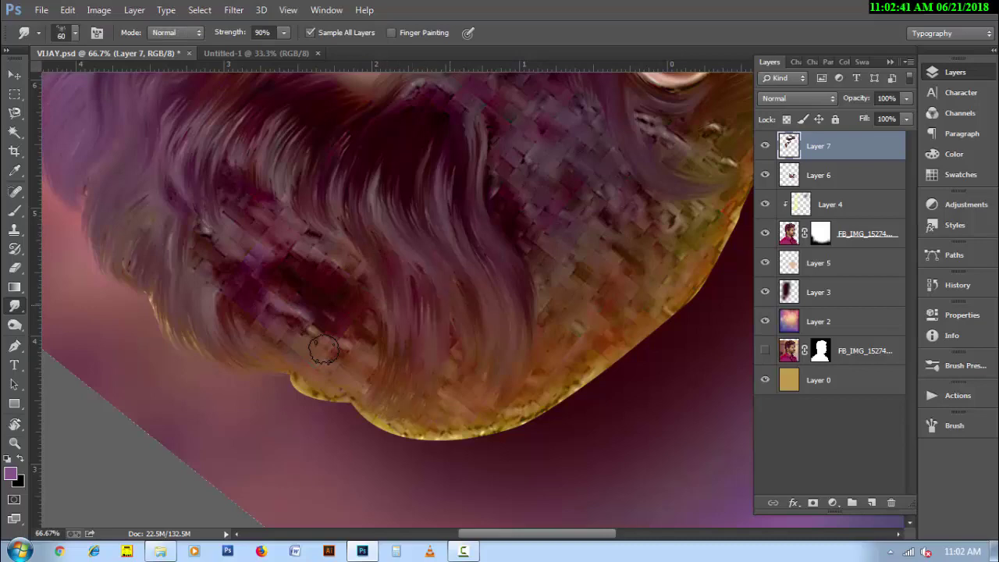
mouse_move(456, 312)
mouse_down()
mouse_move(453, 408)
mouse_move(470, 362)
mouse_up()
drag(468, 377, 452, 411)
drag(473, 344, 461, 426)
drag(492, 391, 437, 441)
- Rotate to a new angle and pull the lower hair strands down right and left
key(r)
mouse_move(324, 351)
mouse_down()
mouse_move(367, 422)
mouse_move(324, 350)
mouse_up()
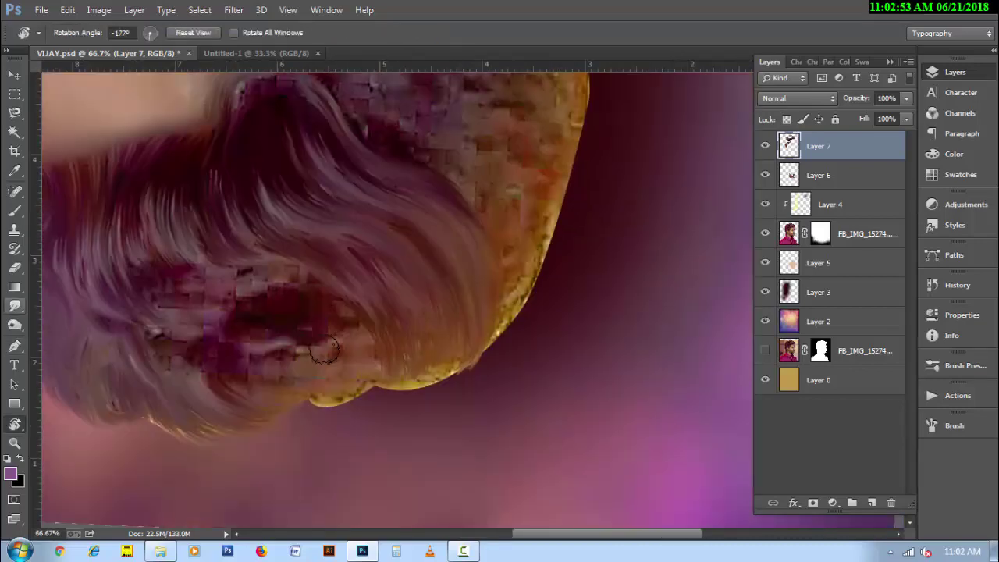
key(r)
drag(457, 325, 434, 395)
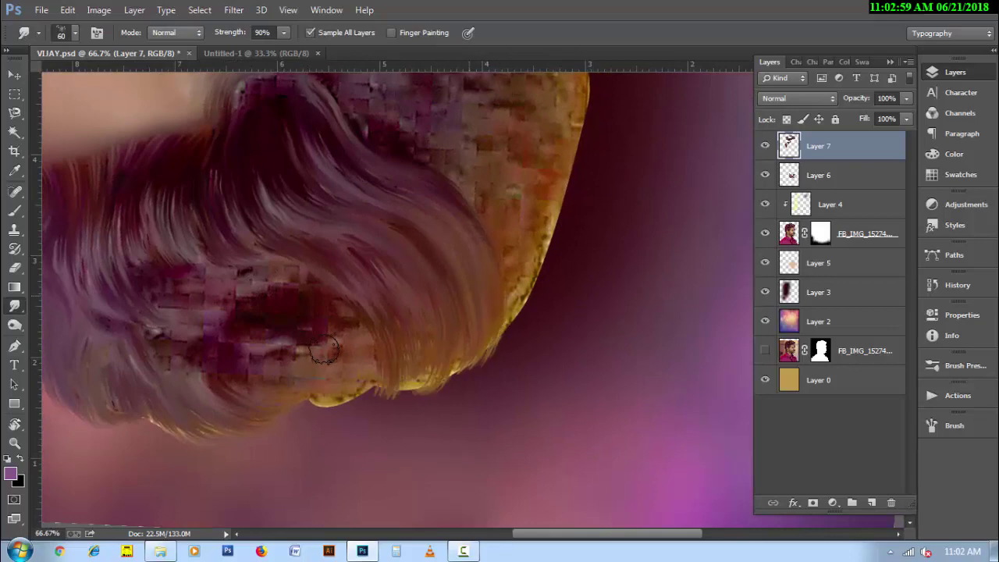
drag(469, 350, 447, 392)
mouse_move(492, 339)
mouse_down()
mouse_move(465, 381)
mouse_move(381, 406)
mouse_up()
mouse_move(434, 367)
mouse_down()
mouse_move(406, 400)
mouse_move(367, 400)
mouse_move(398, 405)
mouse_up()
drag(466, 336, 438, 394)
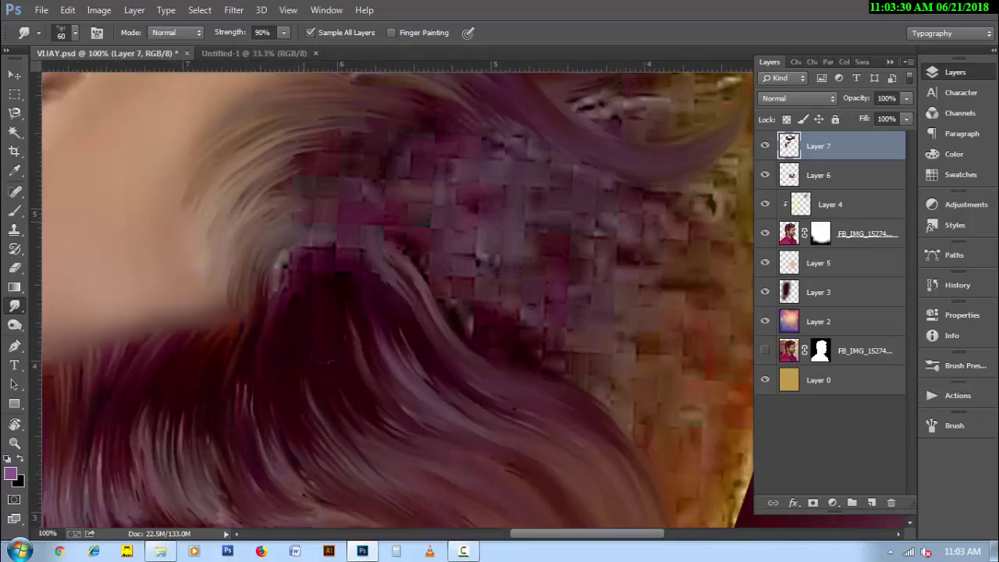
- Shrink the brush to 45, darken the pink strand, and fray the hair's top edge
key(bracketleft)
drag(297, 297, 282, 248)
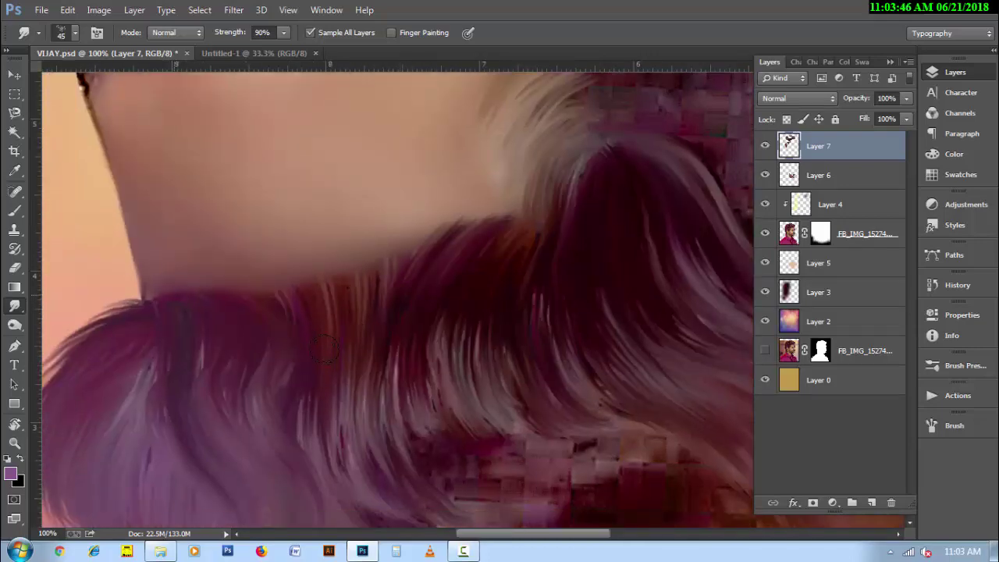
mouse_move(152, 300)
mouse_down()
mouse_move(222, 277)
mouse_move(293, 273)
mouse_up()
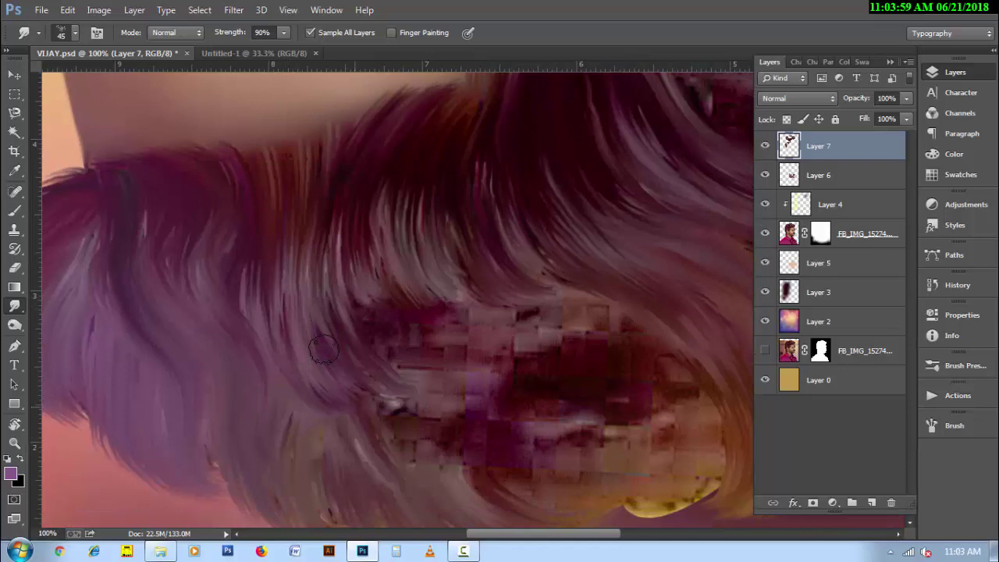
scroll(324, 350, down, 2)
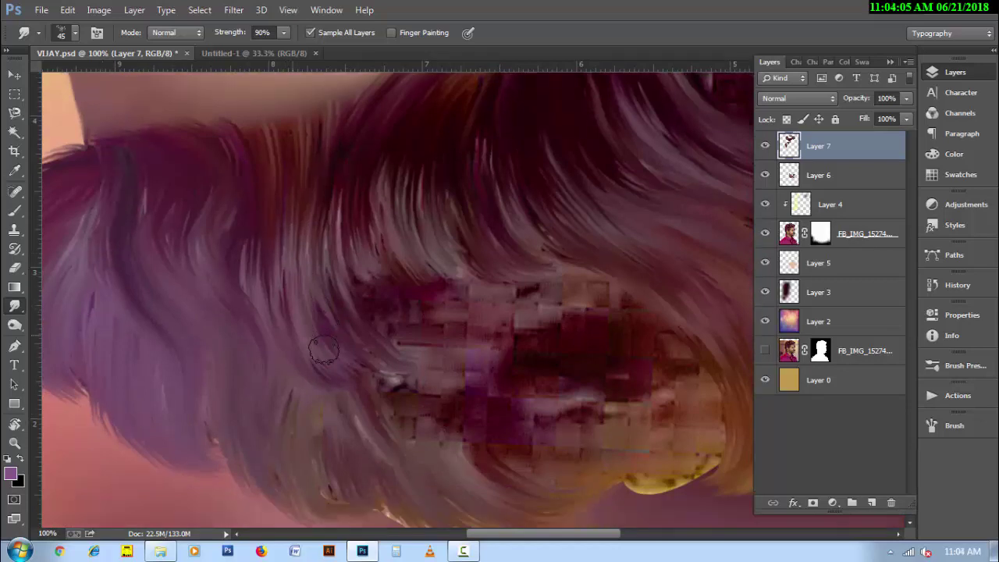
scroll(324, 350, down, 2)
scroll(324, 350, down, 2)
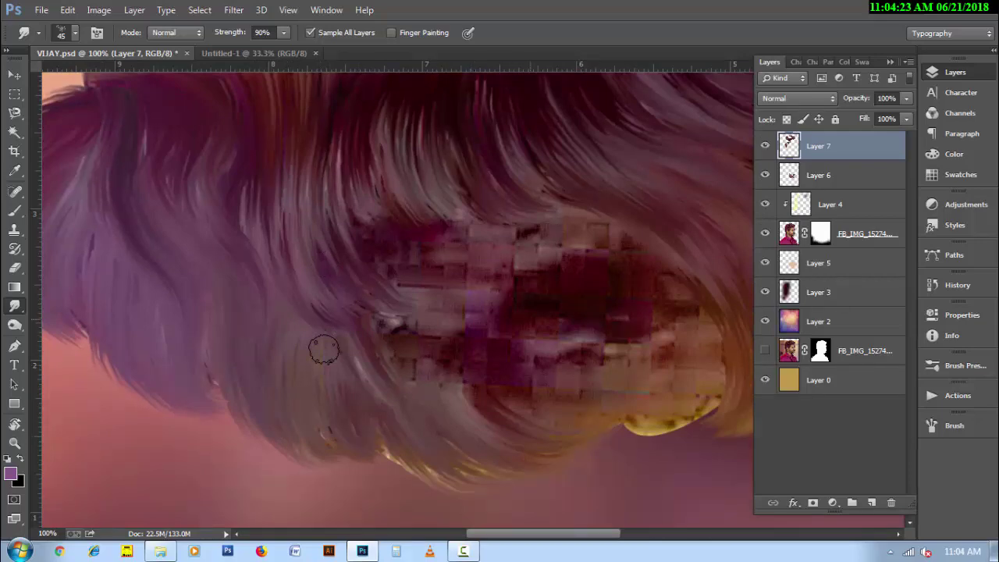
- Reset the canvas rotation upright and zoom out to see the whole portrait
key(ctrl+minus)
key(ctrl+minus)
key(r)
drag(324, 350, 324, 350)
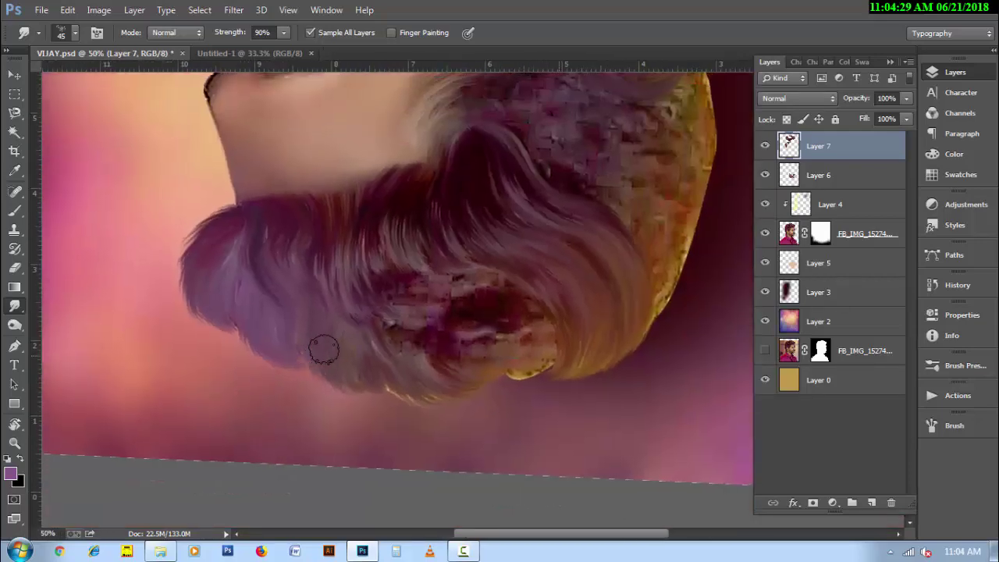
key(Escape)
key(ctrl+minus)
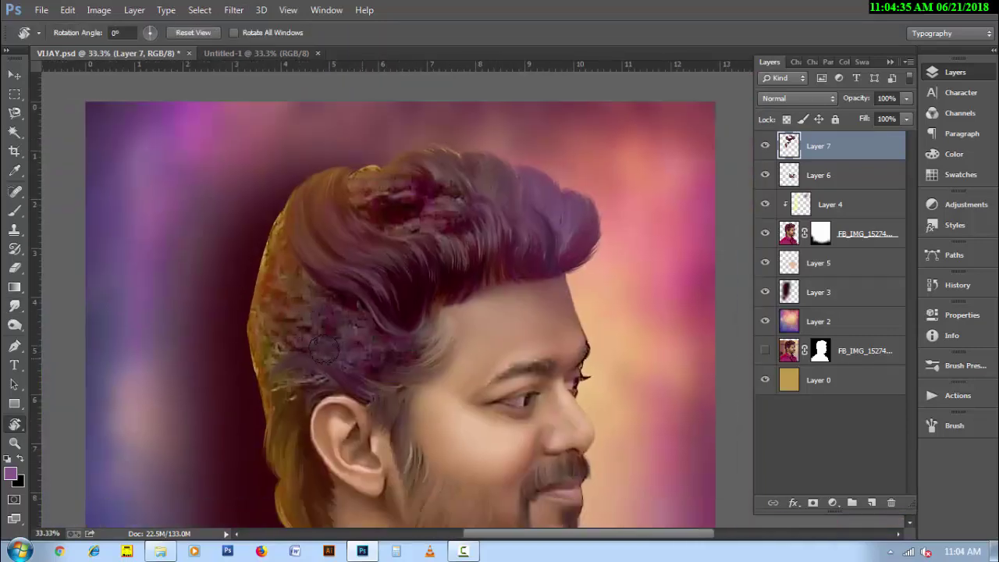
- Rotate and zoom in behind the ear, then lighten the dark spot by the earlobe at brush size 50
scroll(324, 349, up, 2)
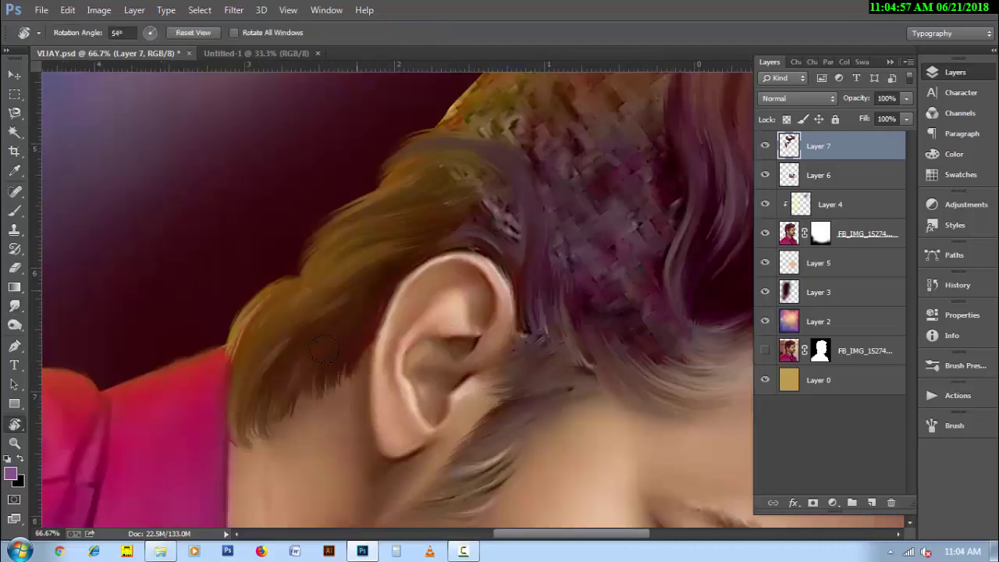
drag(329, 351, 324, 350)
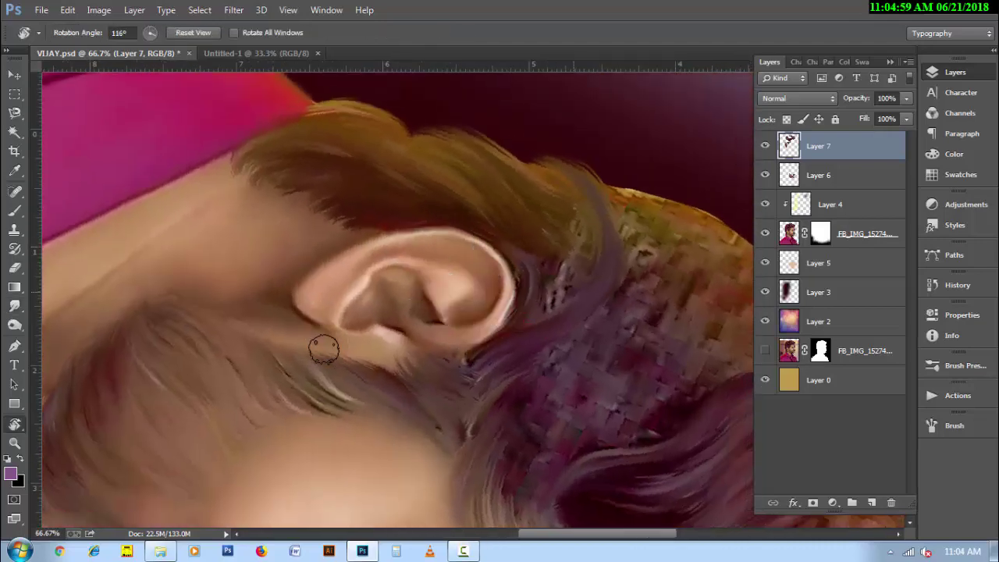
key(ctrl+plus)
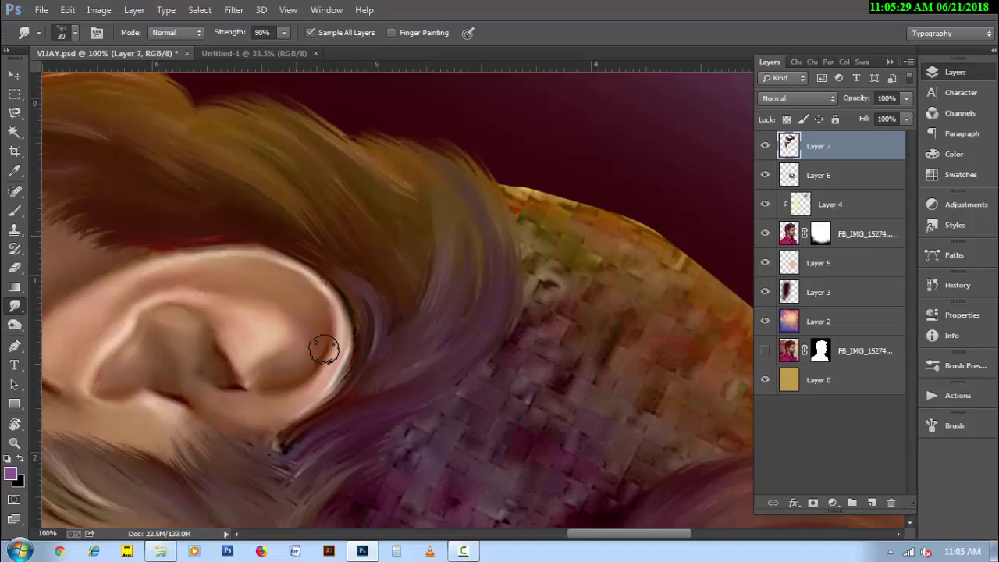
scroll(324, 352, down, 3)
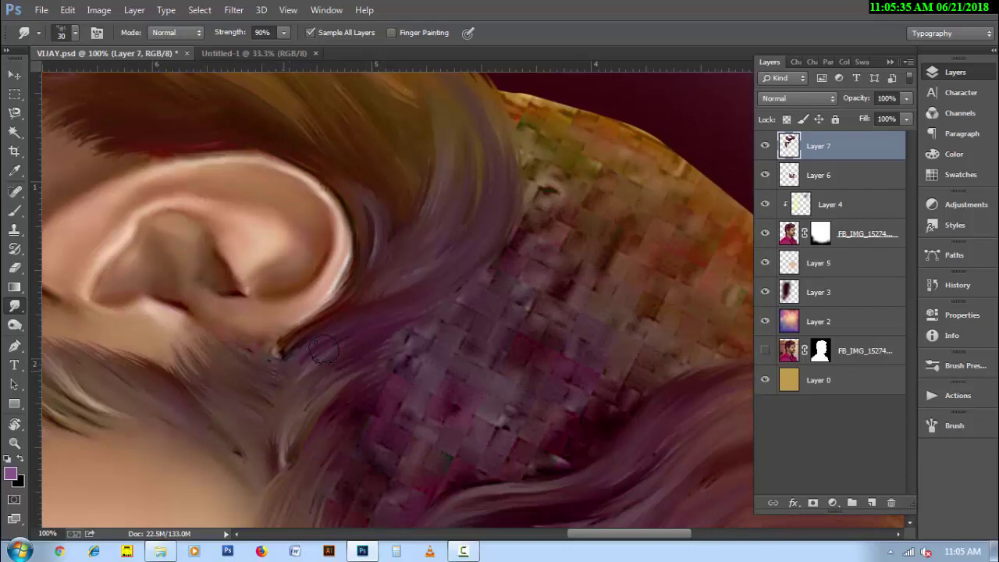
drag(285, 355, 293, 337)
key(bracketright)
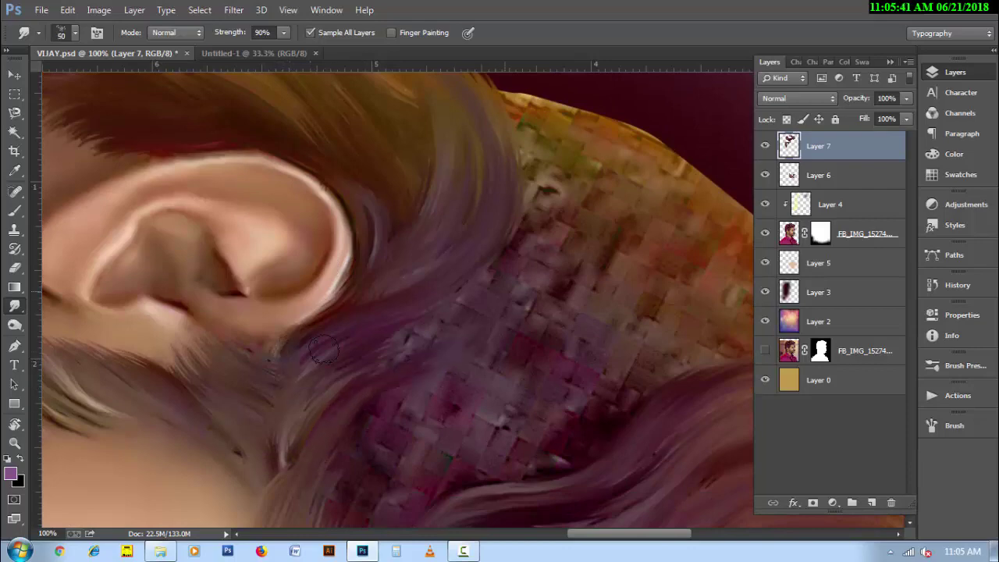
key(r)
drag(324, 351, 324, 347)
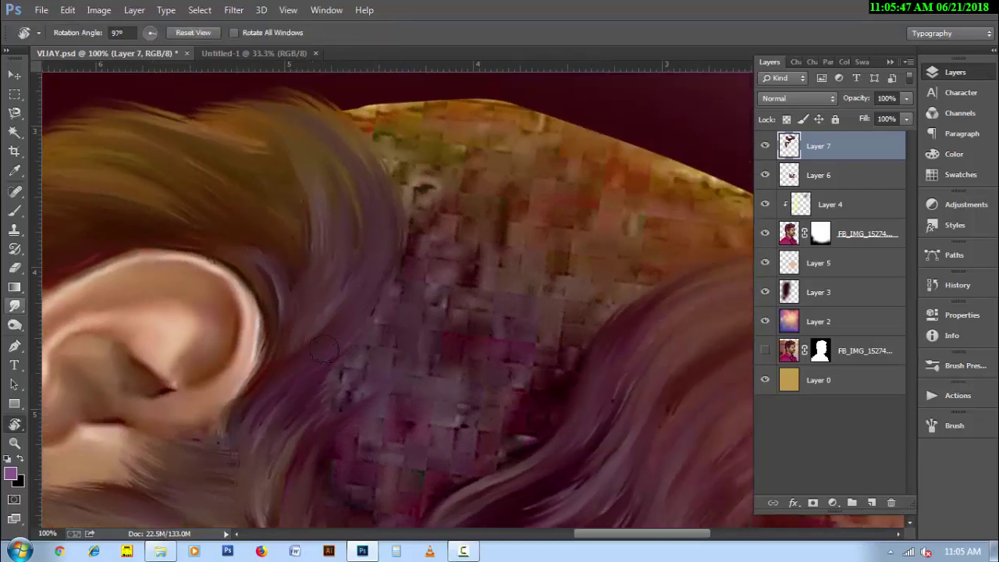
scroll(324, 352, down, 5)
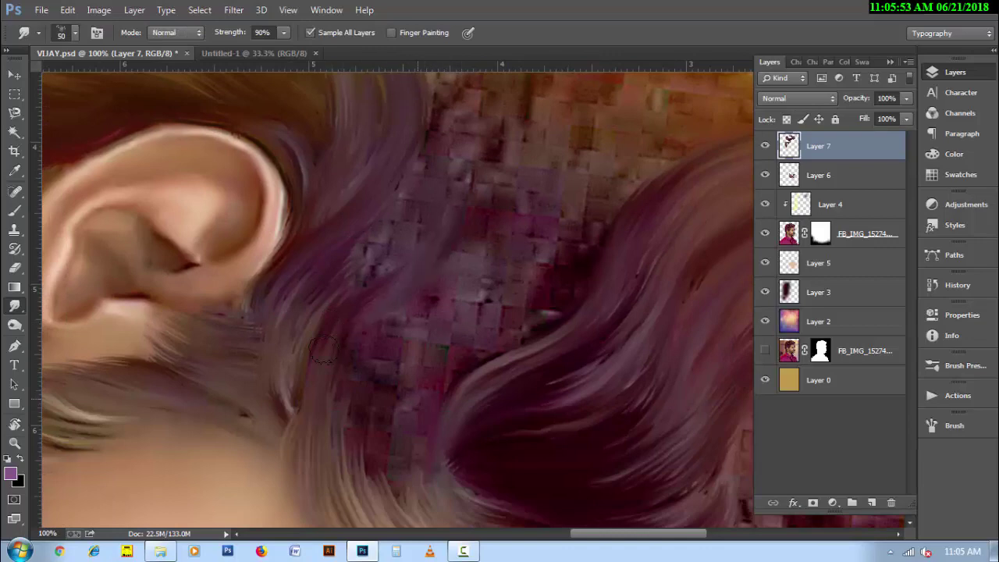
- Smudge the blocky hair behind the ear and higher up into streaks
drag(413, 351, 402, 382)
drag(414, 328, 374, 480)
mouse_move(383, 359)
mouse_down()
mouse_move(359, 469)
mouse_move(340, 400)
mouse_up()
drag(449, 277, 390, 332)
drag(496, 172, 465, 246)
drag(508, 207, 410, 367)
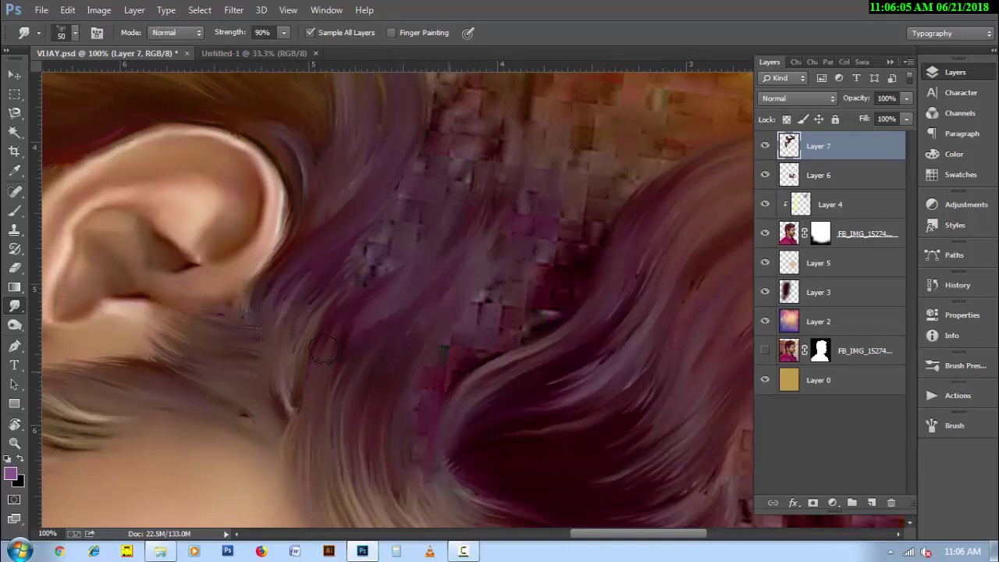
scroll(324, 351, up, 5)
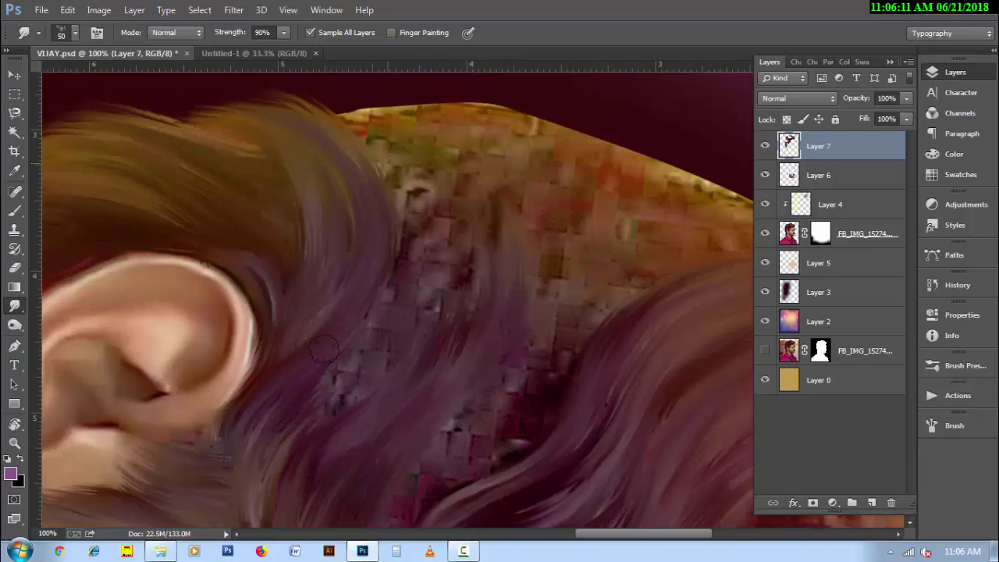
- Smooth the pixelated purple hair into long downward strands
drag(398, 168, 418, 258)
drag(441, 178, 429, 233)
mouse_move(459, 152)
mouse_down()
mouse_move(464, 285)
mouse_move(421, 340)
mouse_up()
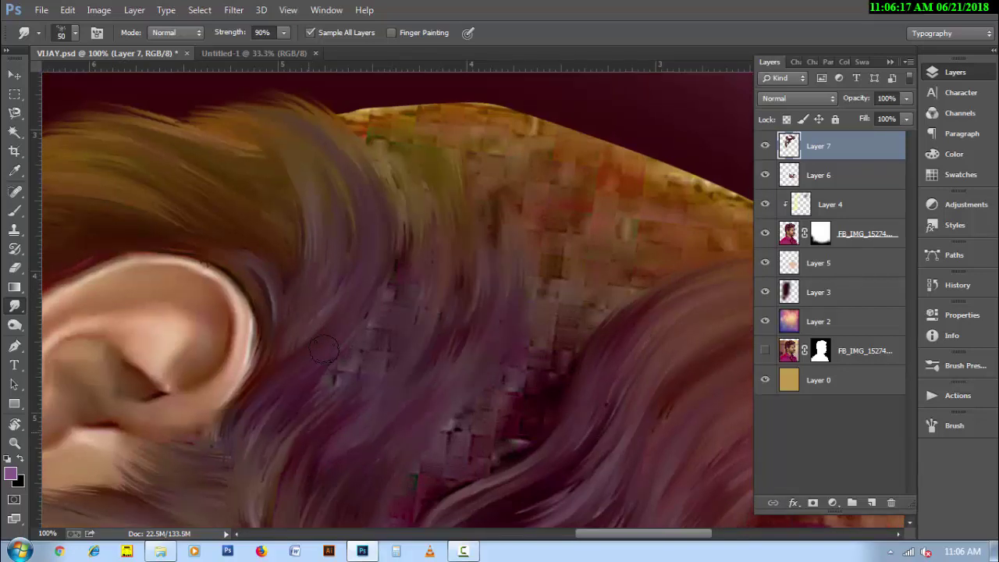
drag(421, 295, 379, 373)
drag(388, 281, 344, 384)
drag(405, 251, 379, 334)
drag(320, 381, 285, 457)
drag(412, 222, 379, 324)
drag(344, 378, 313, 434)
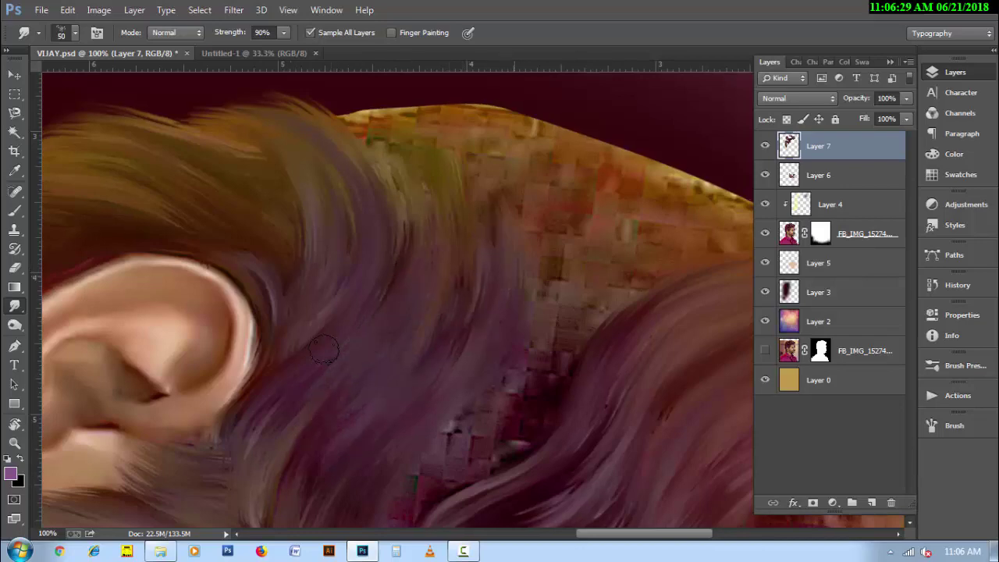
- Rotate the ear to upper-left and smooth hair over the shoulder edge with a size-40 brush
scroll(324, 351, up, 3)
drag(467, 208, 486, 234)
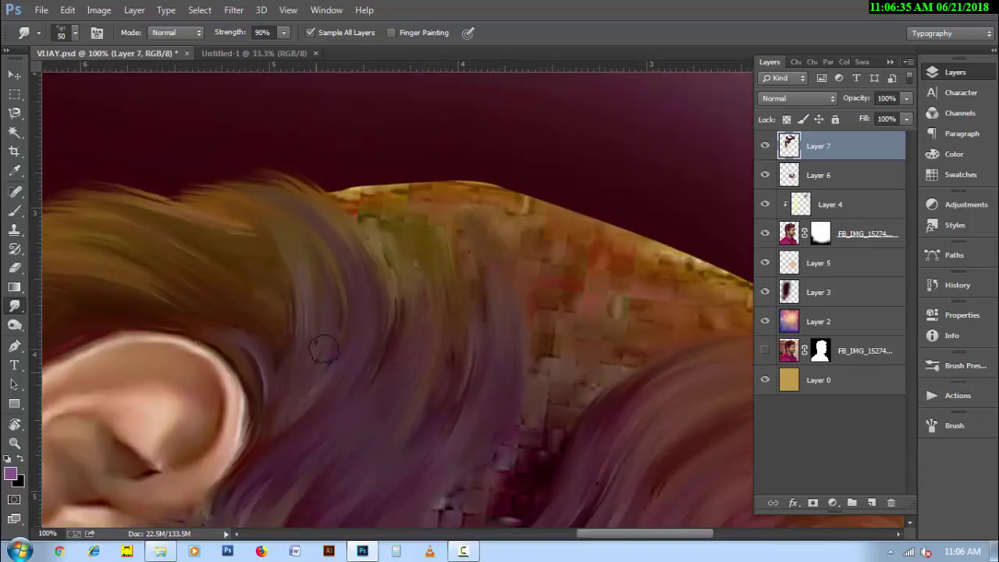
key(r)
drag(324, 351, 499, 336)
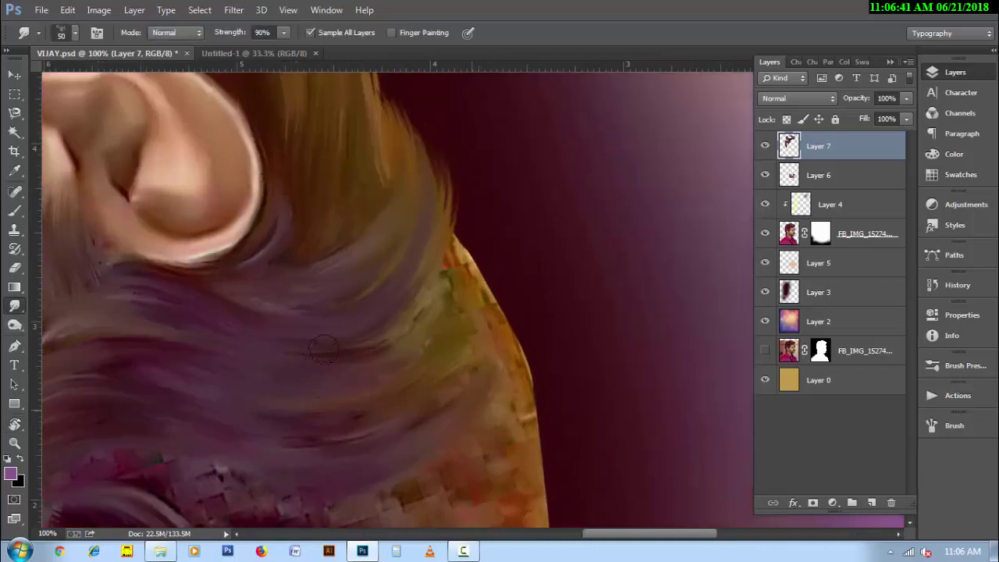
drag(469, 242, 508, 328)
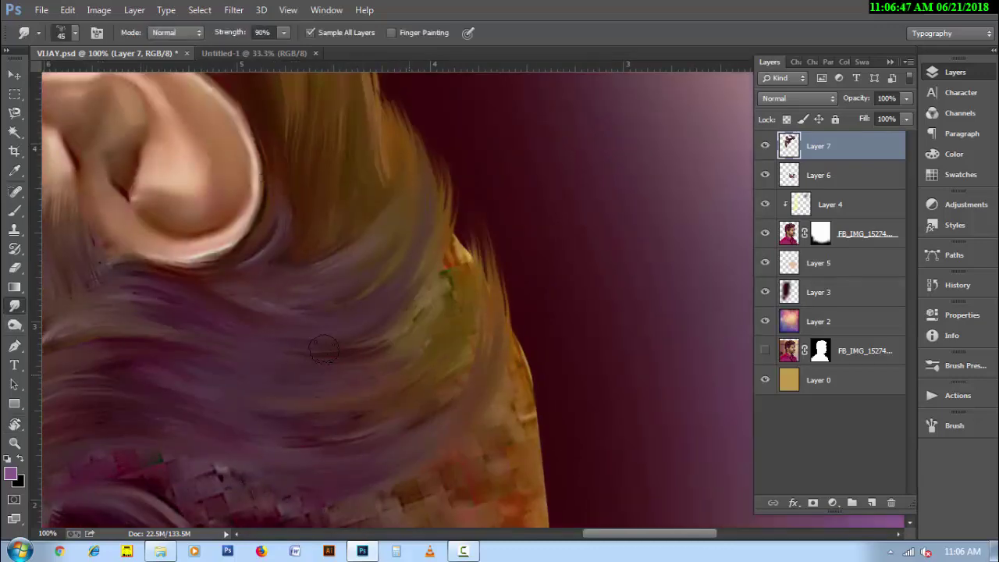
key(bracketleft)
drag(441, 347, 473, 379)
drag(445, 320, 478, 402)
drag(484, 257, 491, 347)
mouse_move(453, 215)
mouse_down()
mouse_move(480, 265)
mouse_move(466, 203)
mouse_up()
- Smudge the hair above the shoulder at size 45, then reset rotation and zoom out
key(bracketright)
drag(437, 285, 417, 320)
mouse_move(401, 343)
mouse_down()
mouse_move(340, 357)
mouse_move(437, 406)
mouse_up()
key(r)
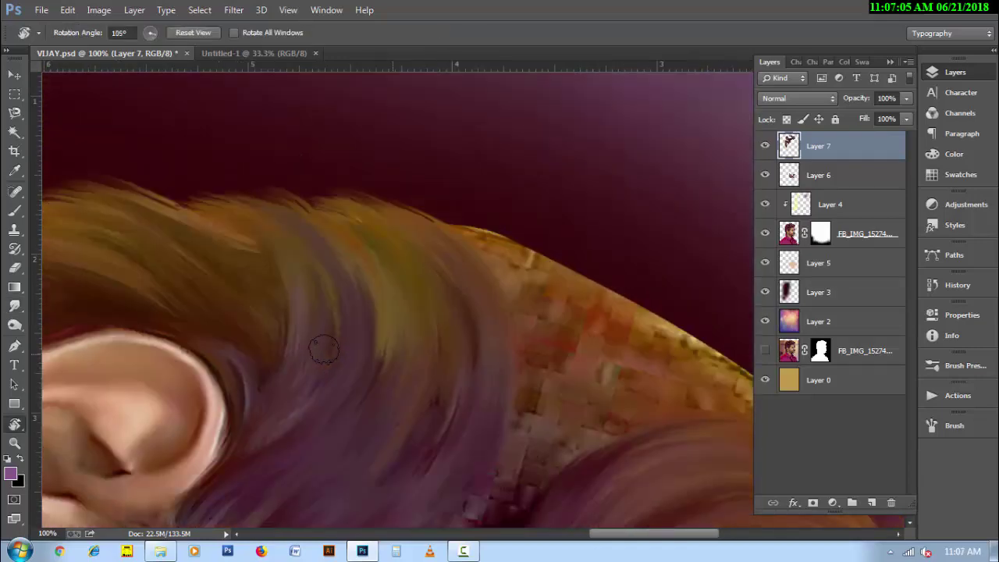
drag(324, 351, 336, 367)
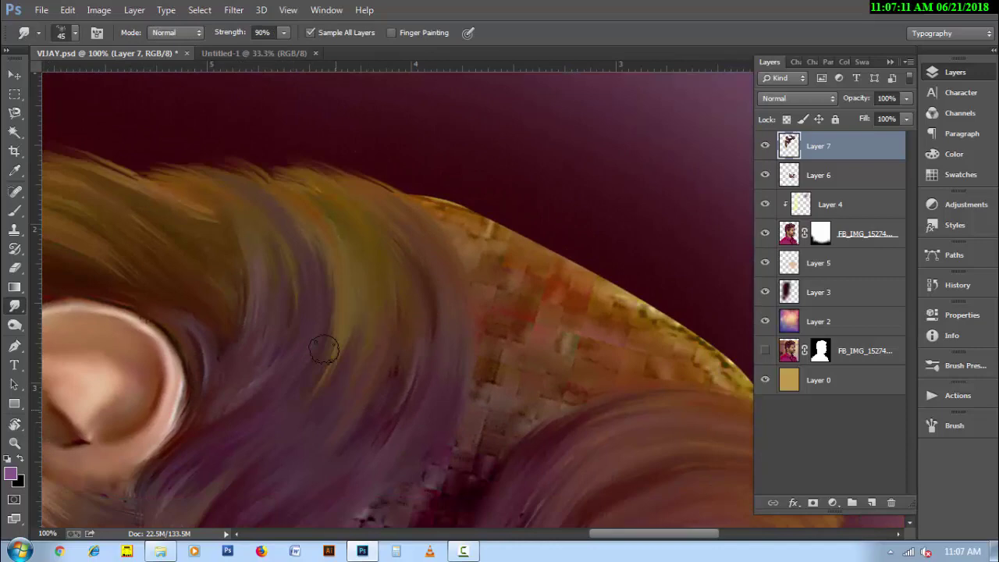
scroll(324, 351, down, 3)
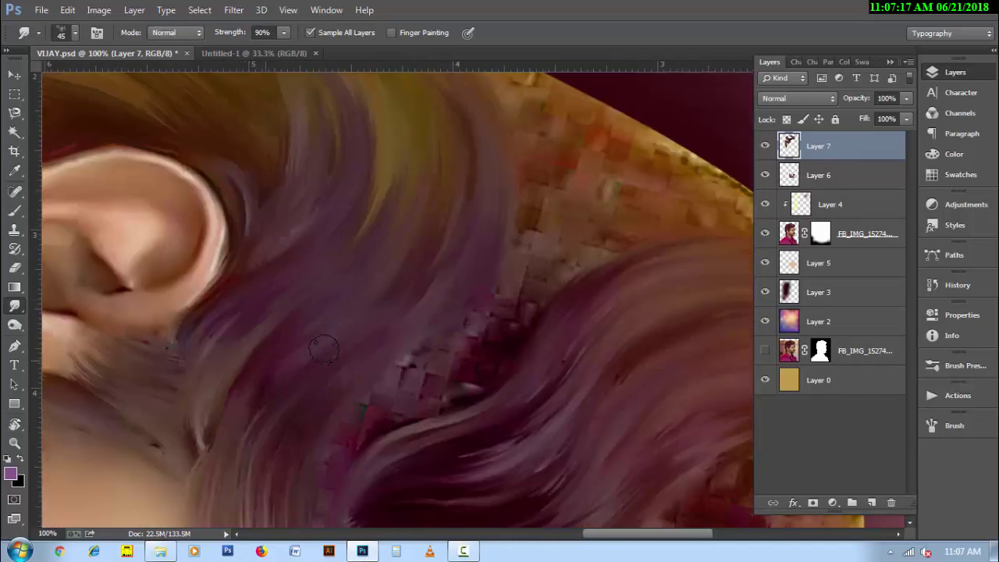
scroll(324, 352, down, 3)
key(r)
key(Escape)
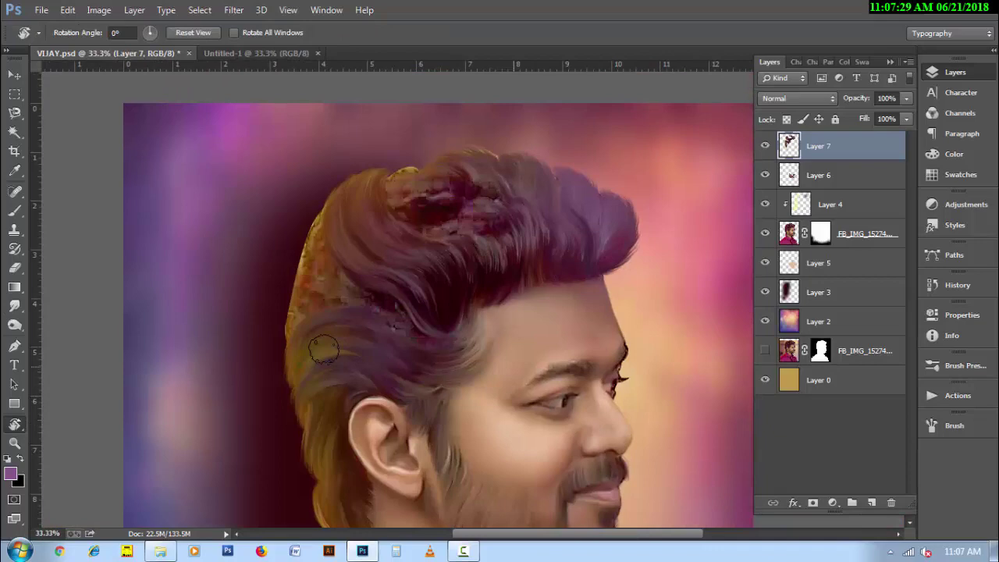
- Smudge the hair edge into strands with an enlarged brush, rotating the canvas to new angles
scroll(324, 350, up, 3)
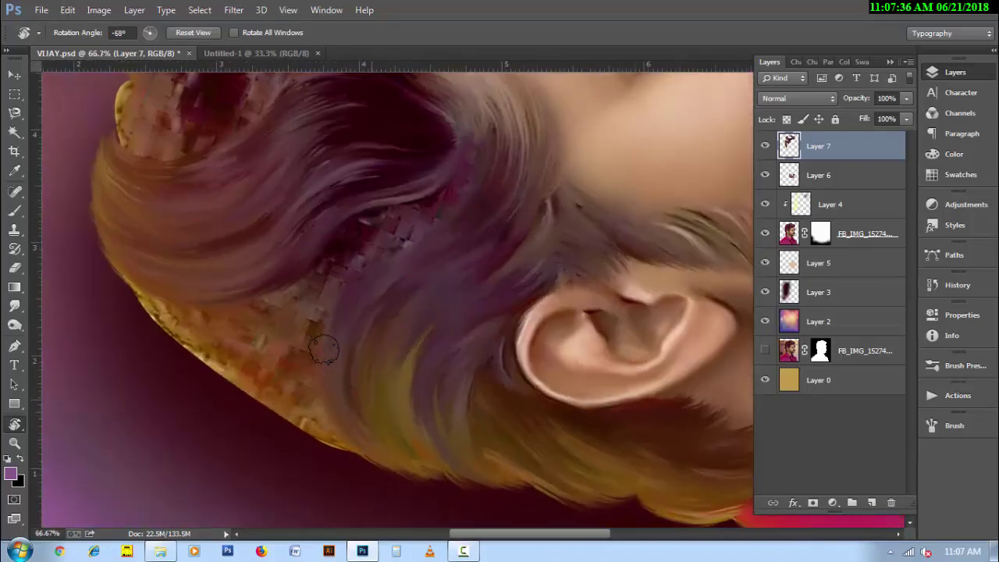
key(r)
mouse_move(270, 295)
mouse_down()
mouse_move(266, 335)
mouse_move(285, 396)
mouse_up()
key(bracketright)
key(bracketright)
mouse_move(275, 329)
mouse_down()
mouse_move(281, 384)
mouse_move(324, 413)
mouse_up()
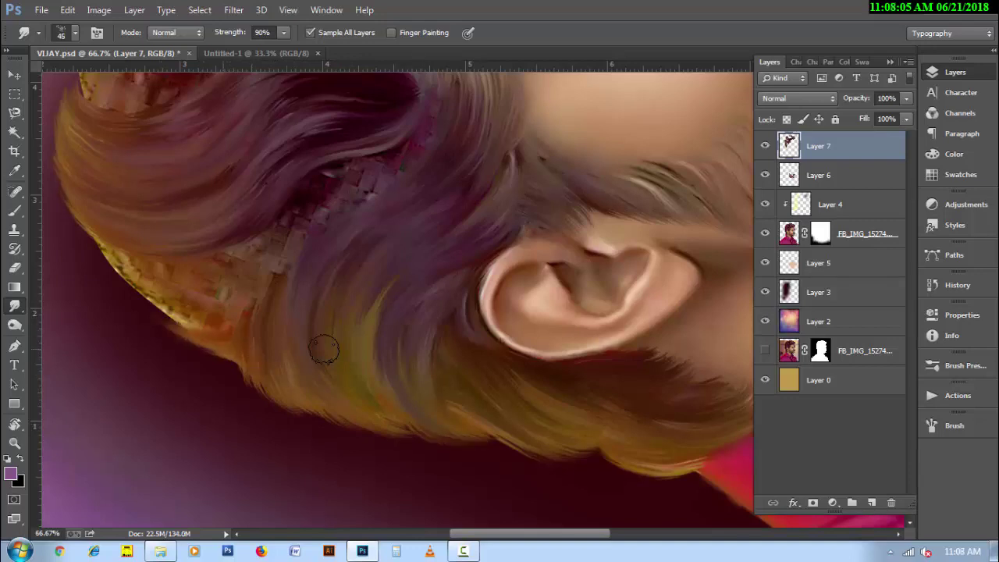
key(bracketright)
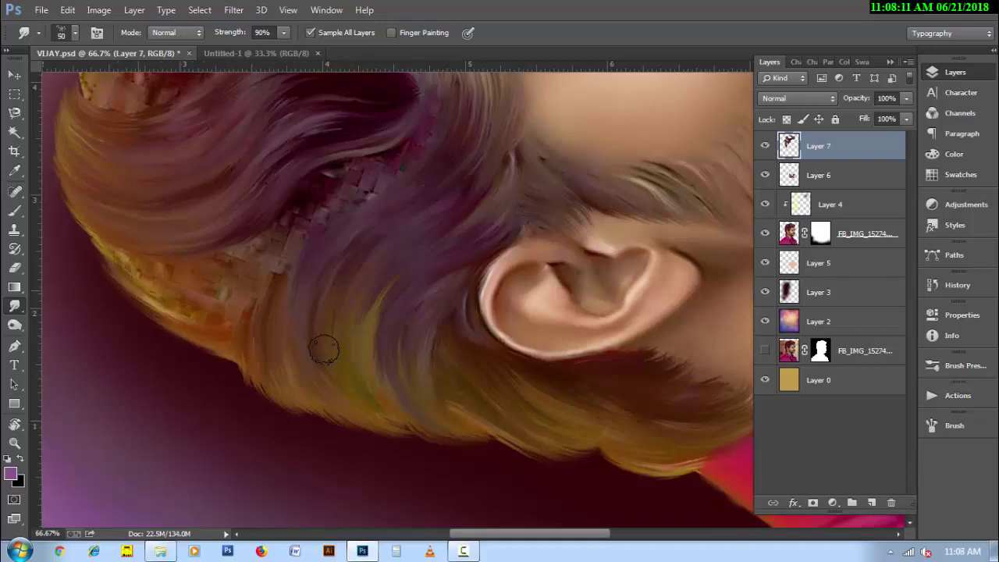
key(r)
drag(324, 351, 324, 352)
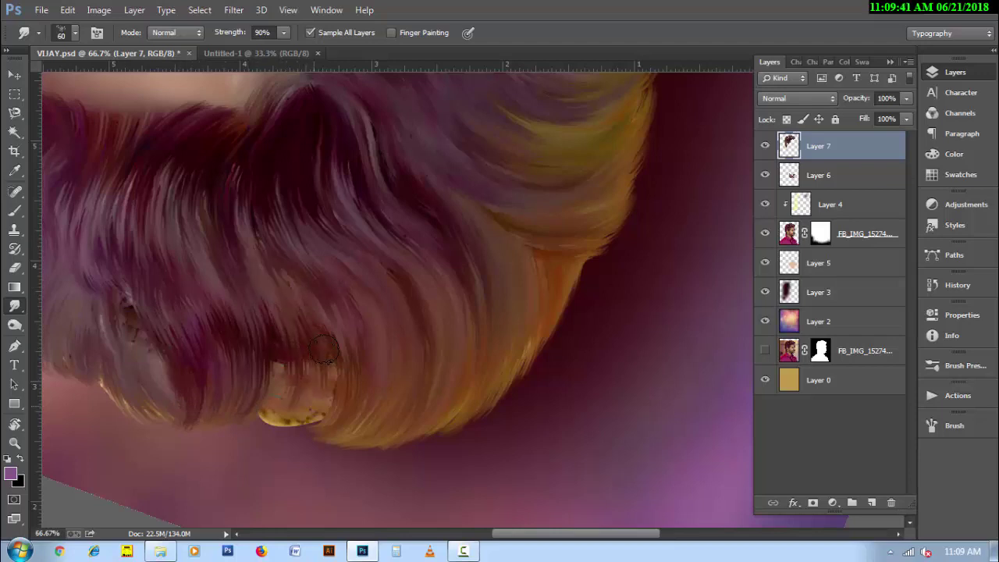
key(r)
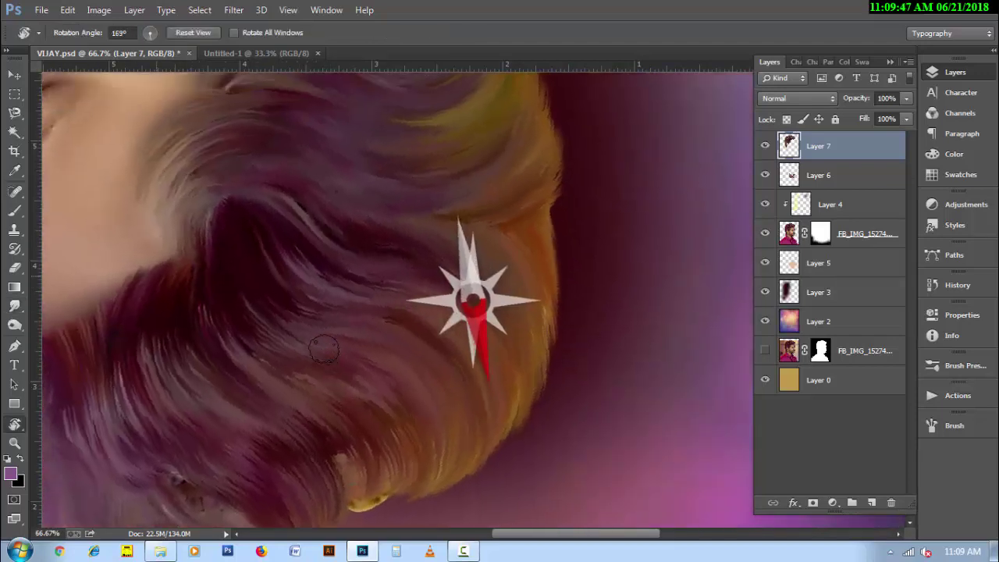
mouse_move(468, 327)
mouse_down()
mouse_move(327, 349)
mouse_move(352, 363)
mouse_up()
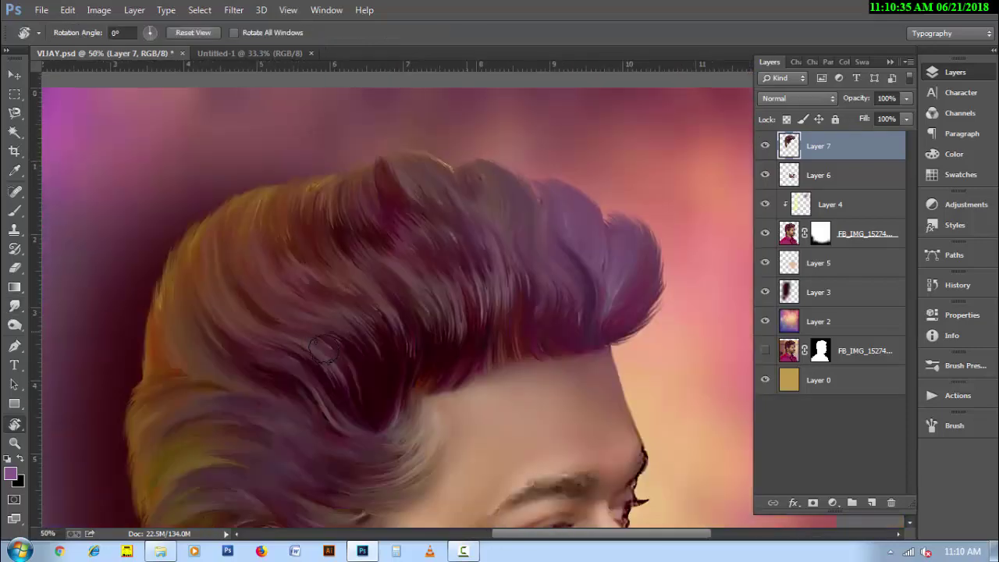
- Erase part of the quiff's right edge, then smudge the hair's left edge outward
key(ctrl+minus)
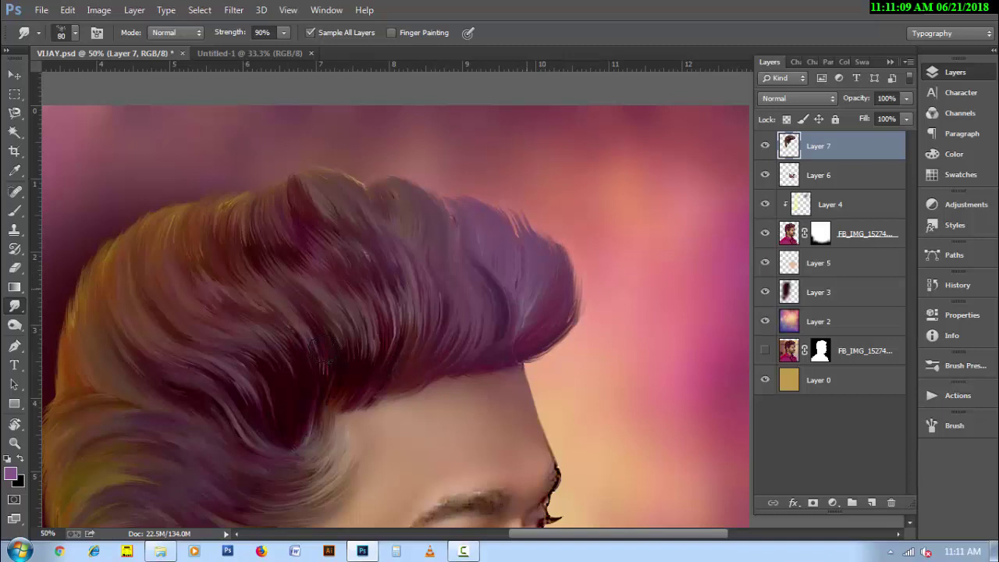
key(e)
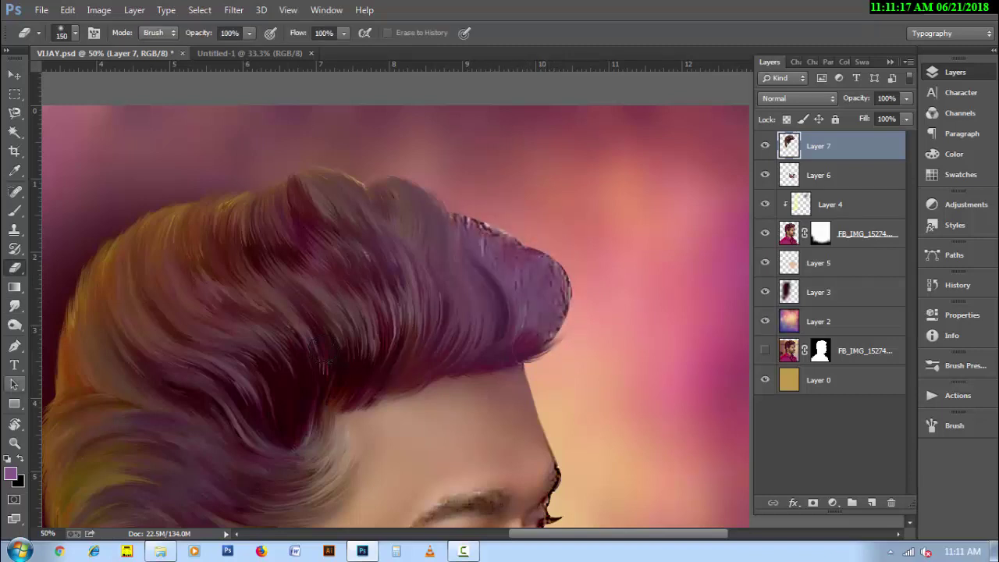
key(r)
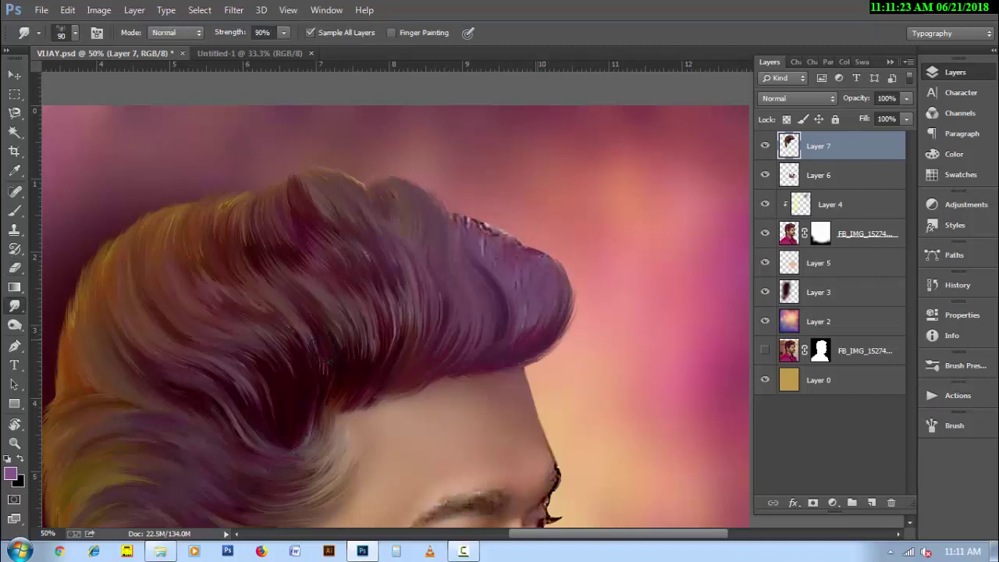
key(bracketleft)
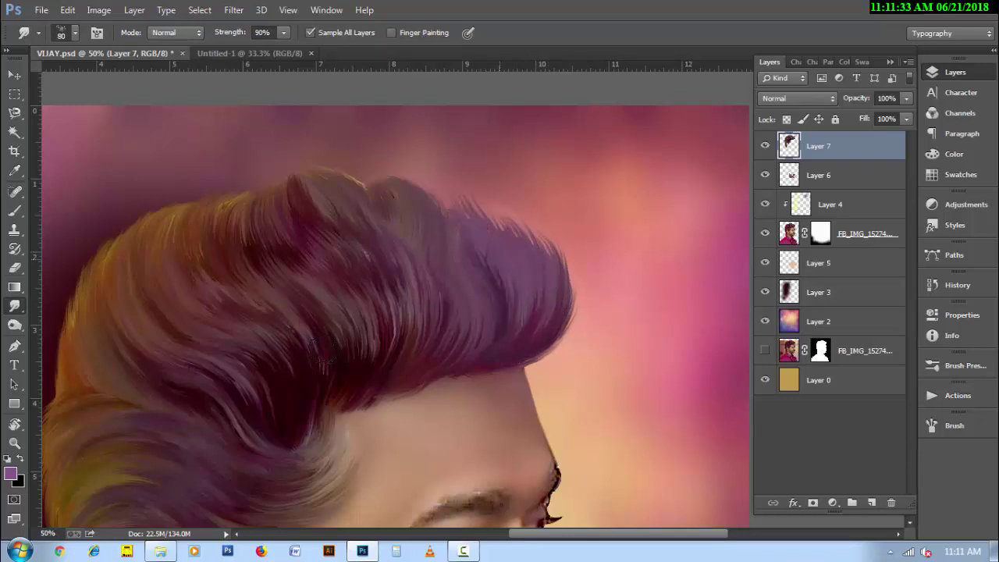
key(bracketleft)
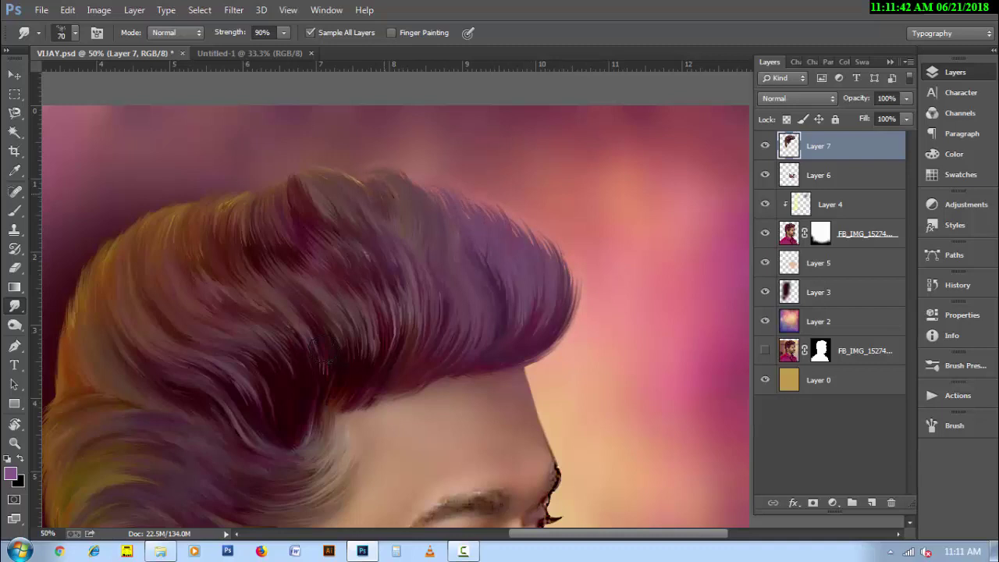
key(bracketright)
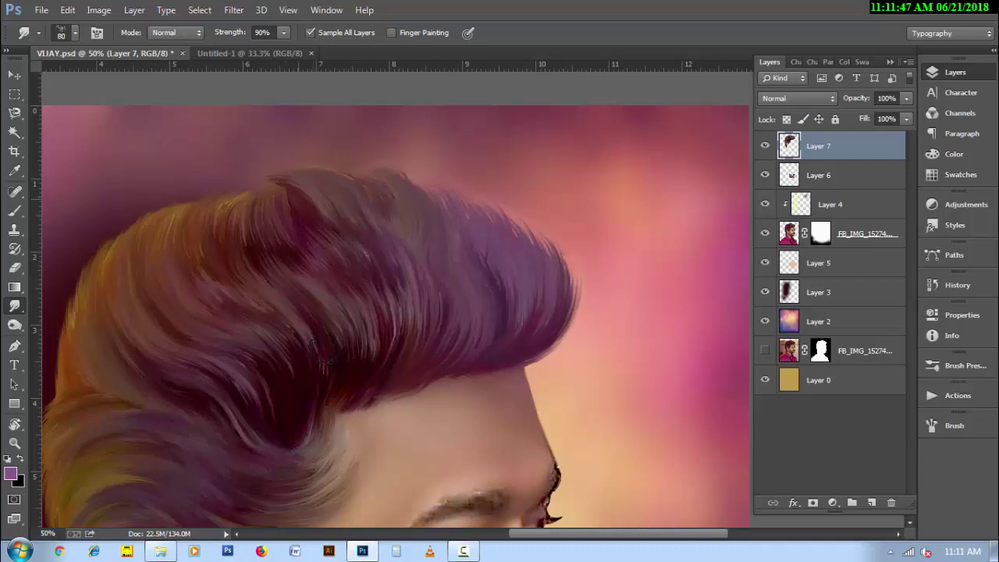
scroll(321, 353, down, 5)
scroll(322, 353, left, 5)
mouse_move(238, 205)
mouse_down()
mouse_move(228, 277)
mouse_move(243, 340)
mouse_up()
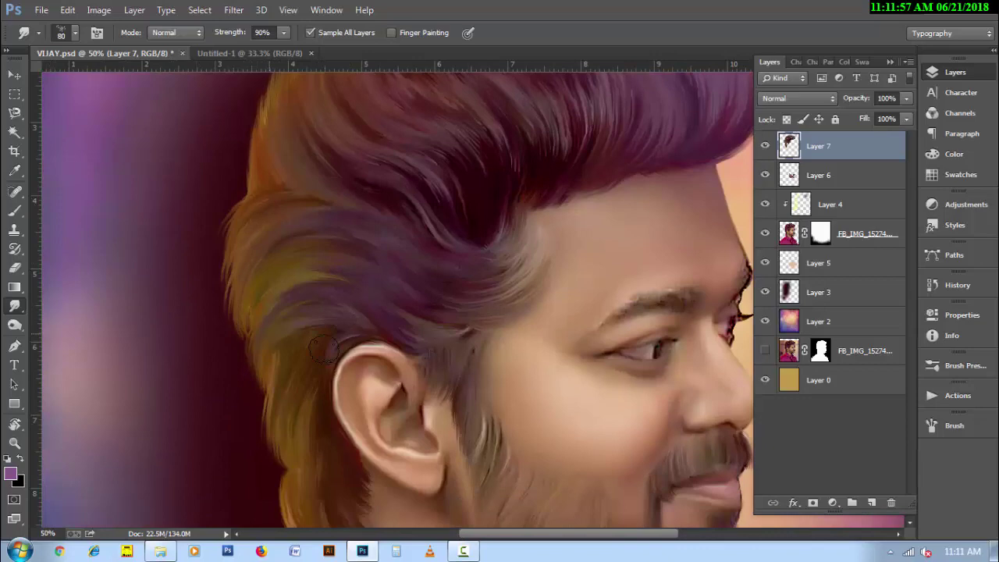
- Smudge the hair below and near the ear into strands with an enlarged brush
scroll(324, 351, down, 3)
scroll(324, 351, left, 1)
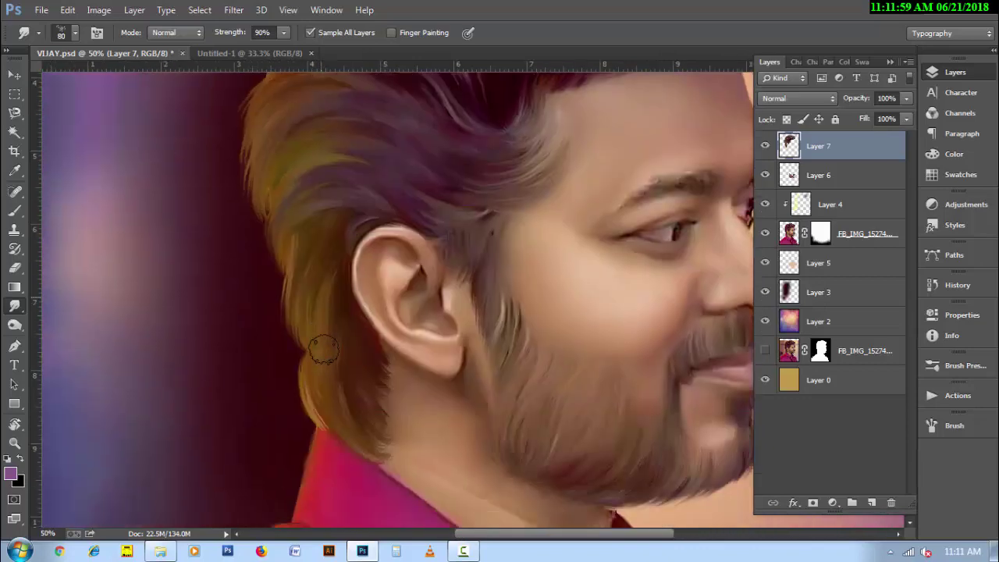
mouse_move(322, 306)
mouse_down()
mouse_move(300, 391)
mouse_move(296, 379)
mouse_move(300, 406)
mouse_up()
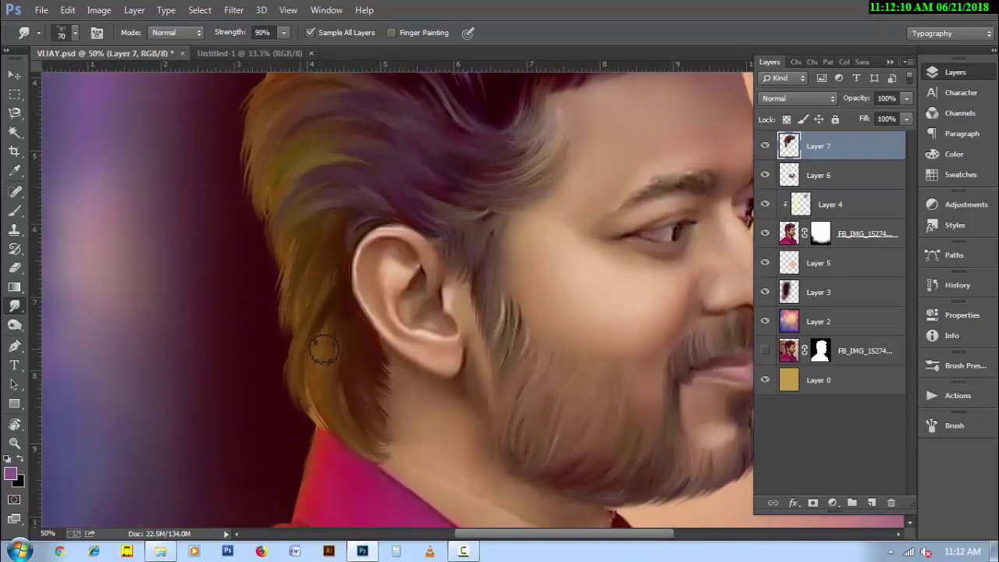
key(])
drag(324, 351, 316, 417)
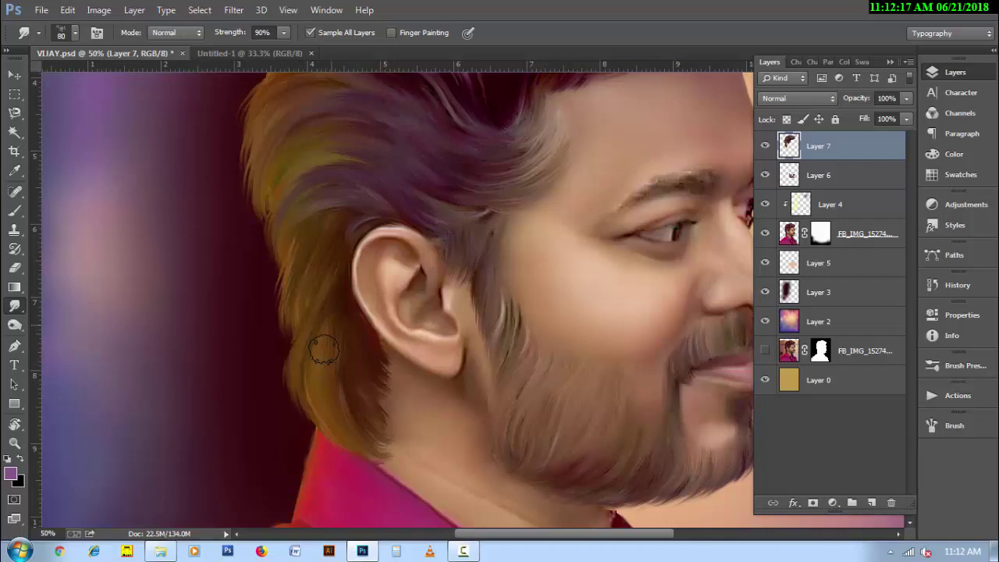
drag(324, 320, 312, 395)
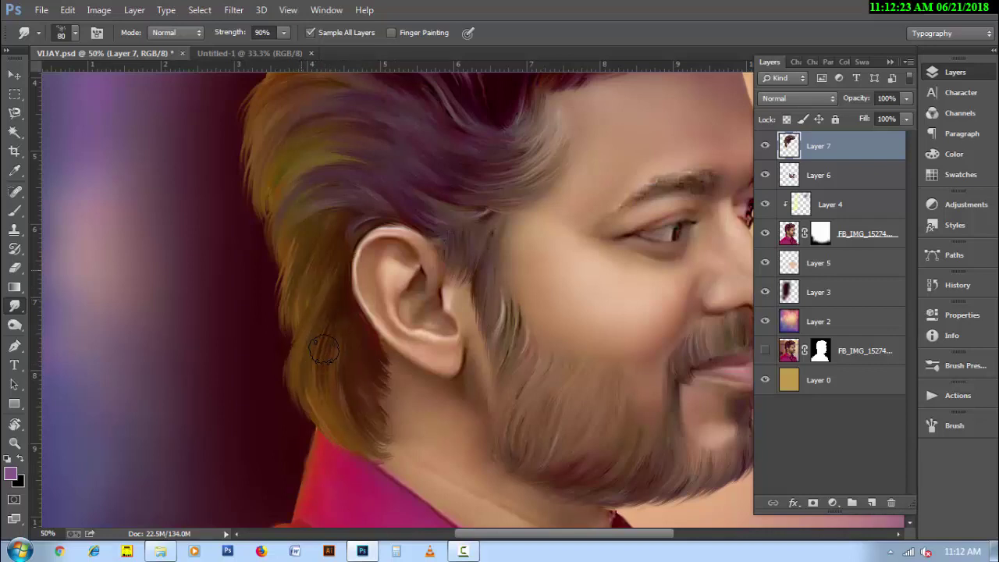
key(ctrl+minus)
key(ctrl+minus)
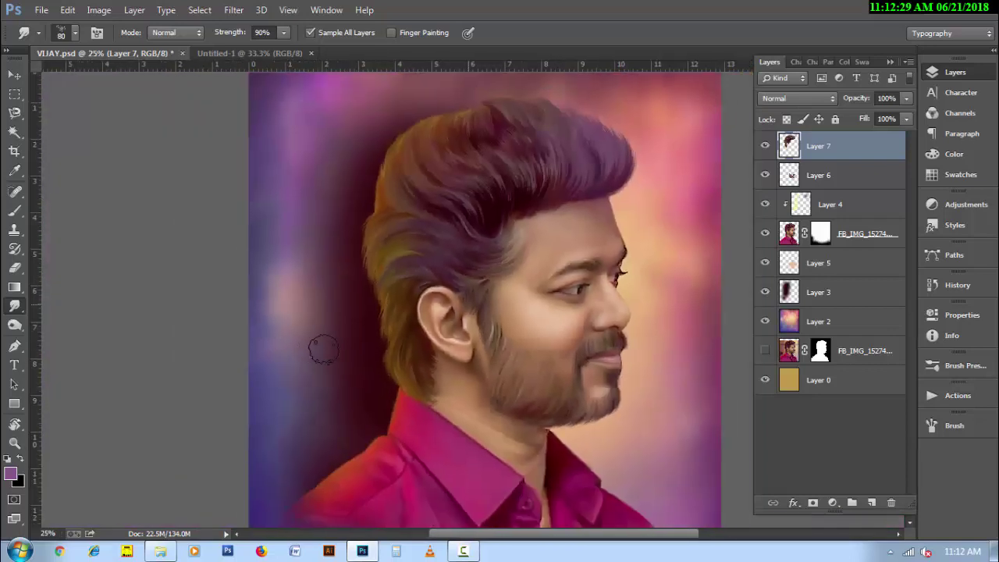
- Rotate the canvas nearly upside down and pull the lower hair edge down into strands
key(r)
drag(324, 351, 324, 351)
key(ctrl+plus)
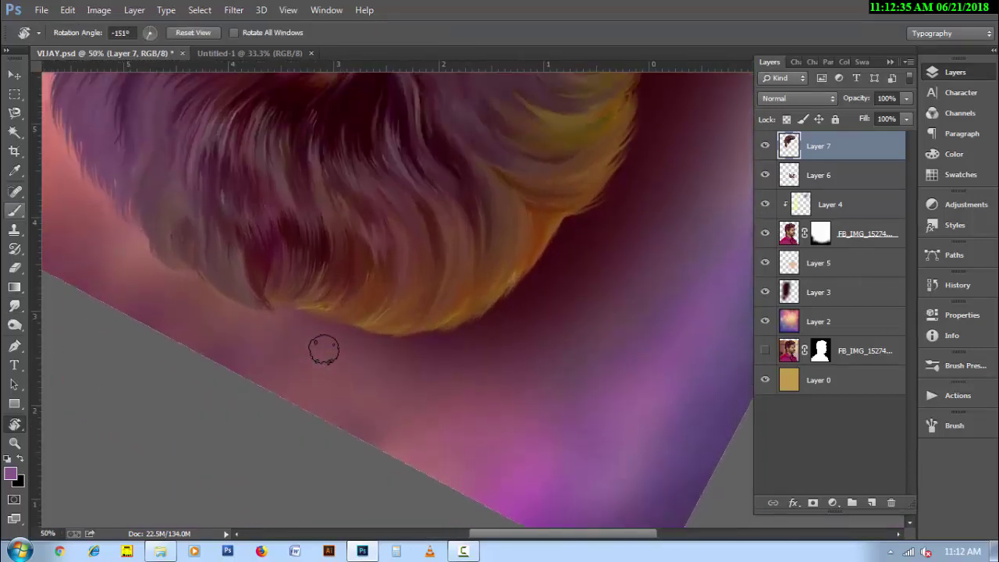
mouse_move(547, 230)
mouse_down()
mouse_move(527, 289)
mouse_move(504, 313)
mouse_up()
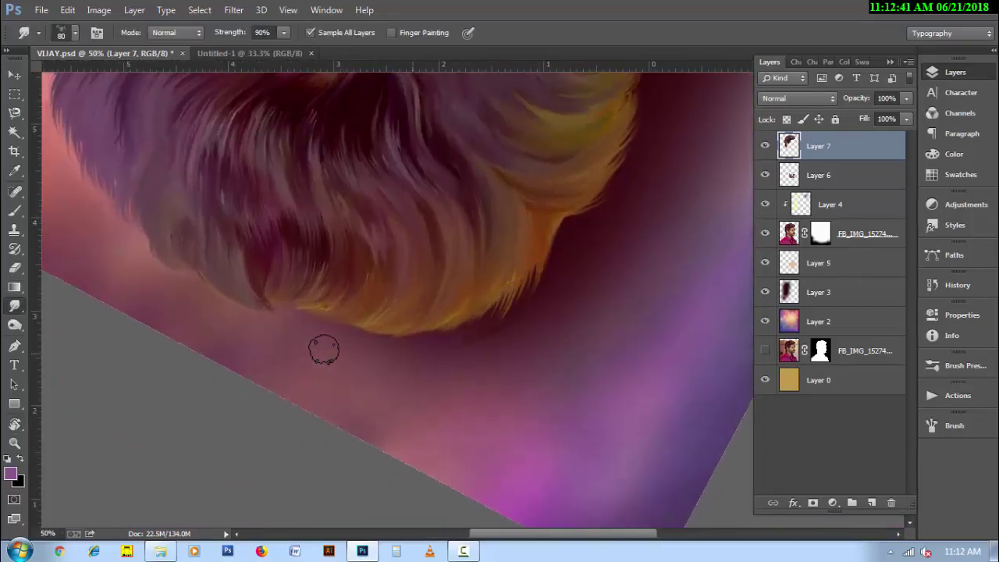
mouse_move(539, 265)
mouse_down()
mouse_move(496, 324)
mouse_move(465, 336)
mouse_up()
drag(539, 270, 468, 336)
- Pull small strands from the orange lower hair edge, then zoom out to the whole head
key(r)
drag(324, 350, 324, 350)
mouse_move(499, 277)
mouse_down()
mouse_move(478, 330)
mouse_move(441, 365)
mouse_move(382, 397)
mouse_up()
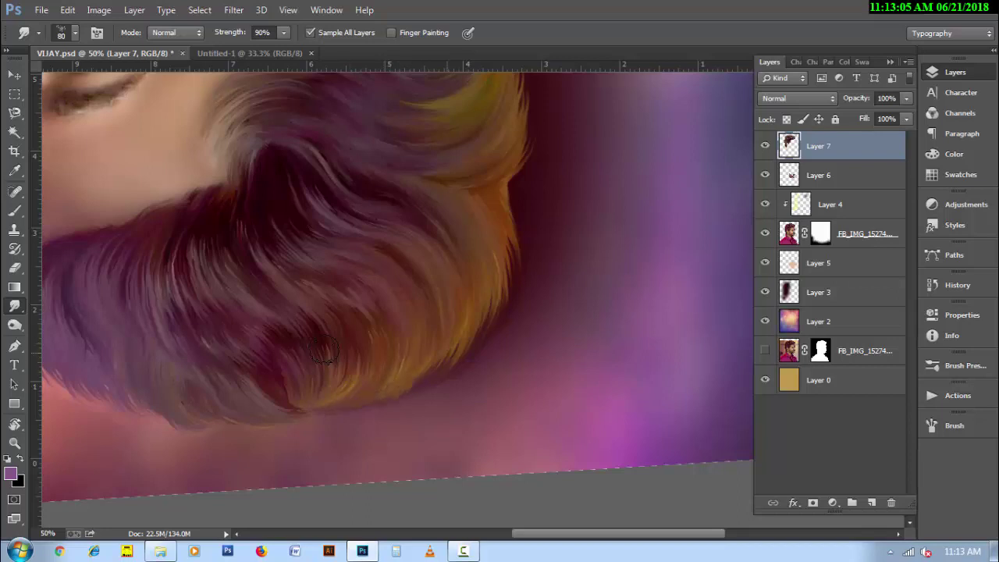
mouse_move(449, 353)
mouse_down()
mouse_move(413, 386)
mouse_move(442, 376)
mouse_up()
drag(495, 298, 476, 342)
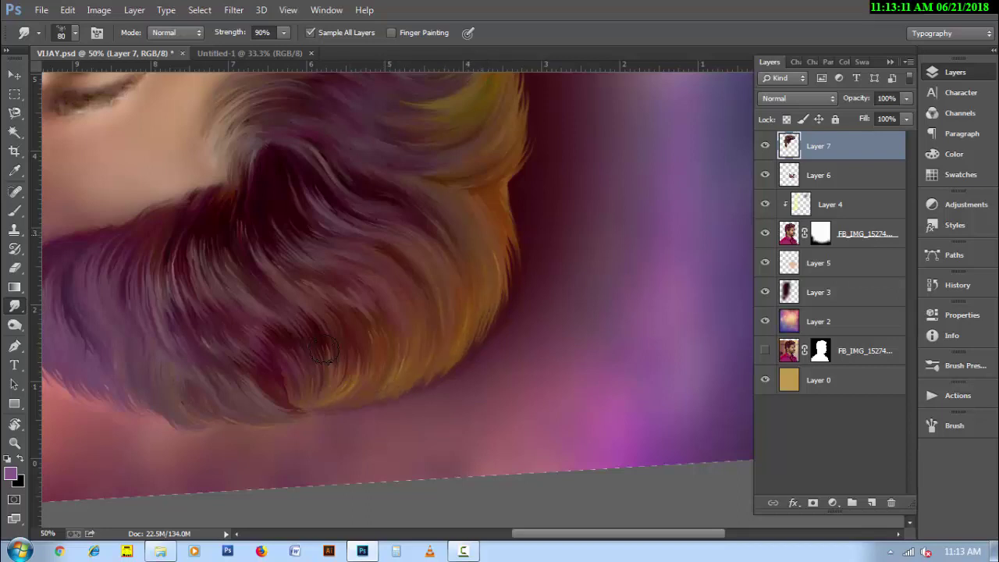
drag(516, 239, 508, 278)
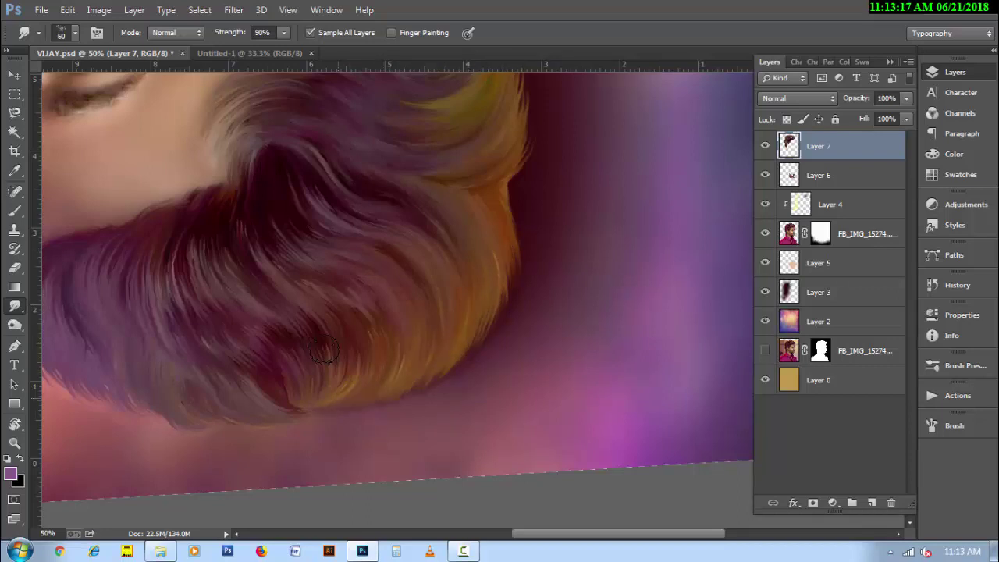
key(r)
key(ctrl+minus)
key(ctrl+minus)
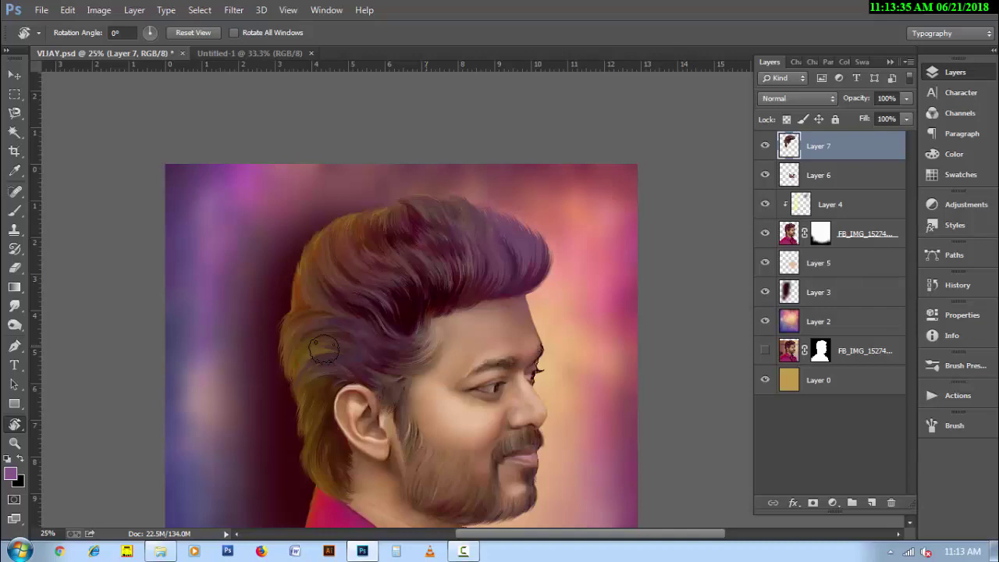
- Rotate the canvas to about -158°, zoom to 50%, and pick a bristle smudge tip at size 50
drag(324, 350, 613, 240)
key(ctrl+plus)
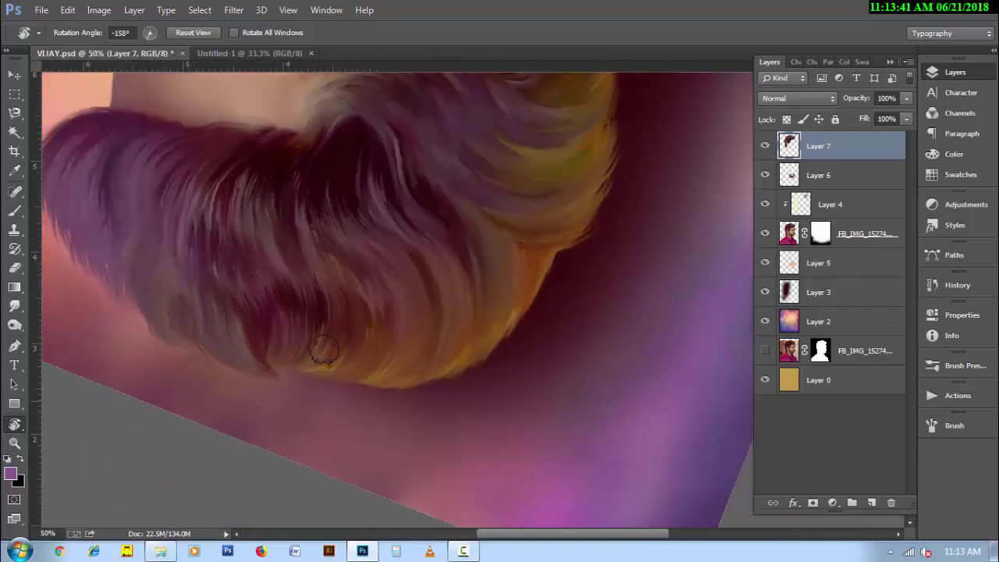
right_click(324, 350)
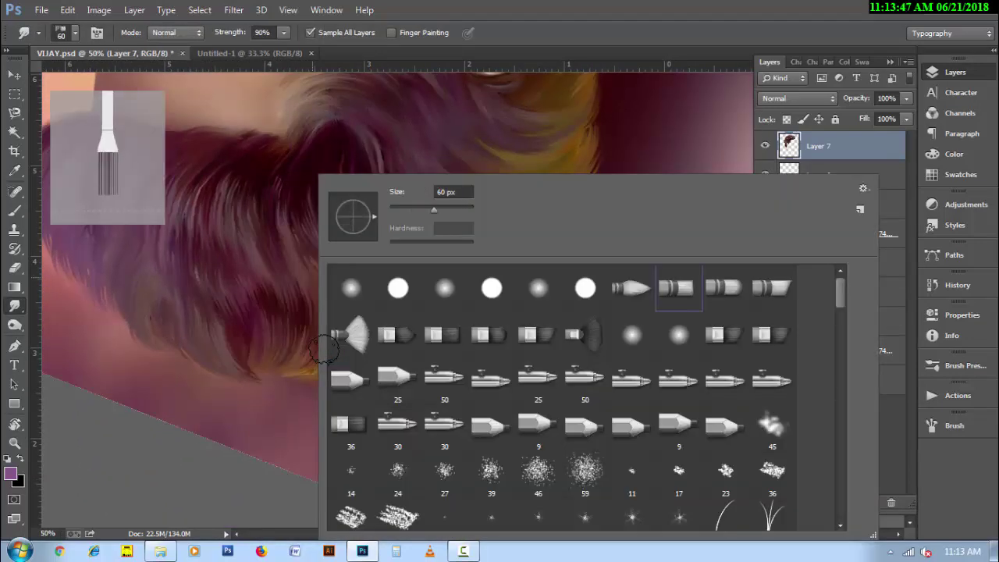
key(Return)
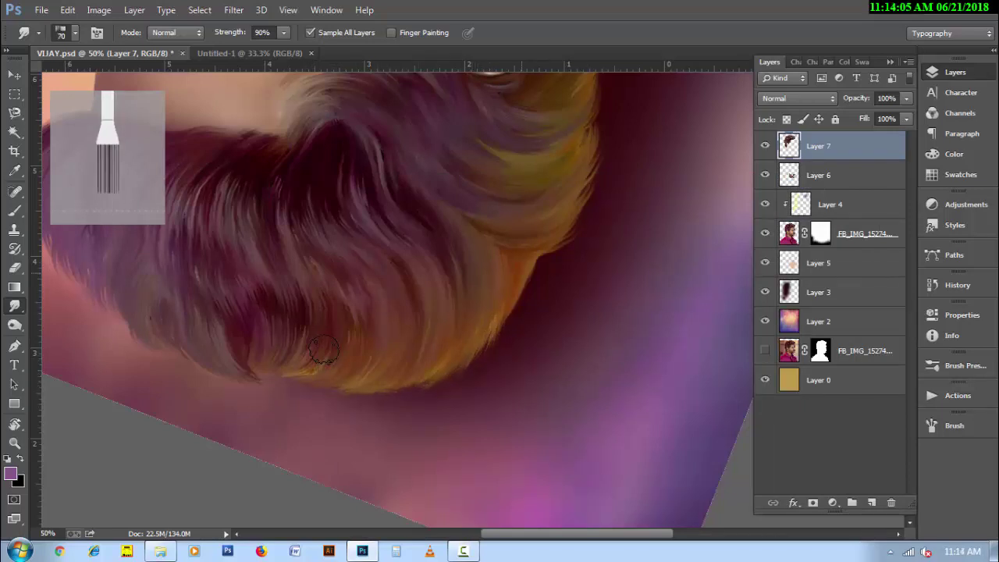
key(bracketleft)
key(bracketleft)
scroll(324, 350, up, 1)
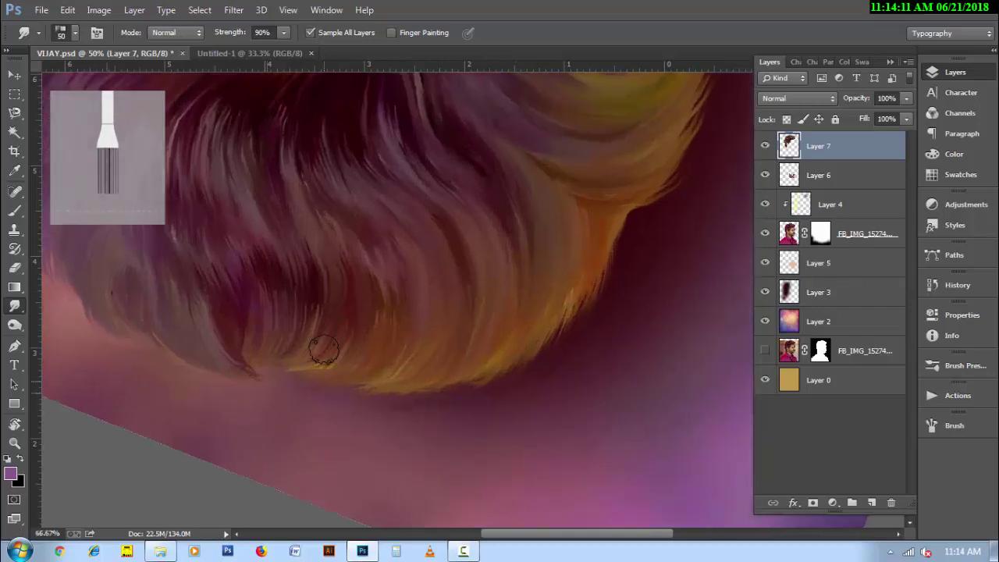
key(ctrl+Tab)
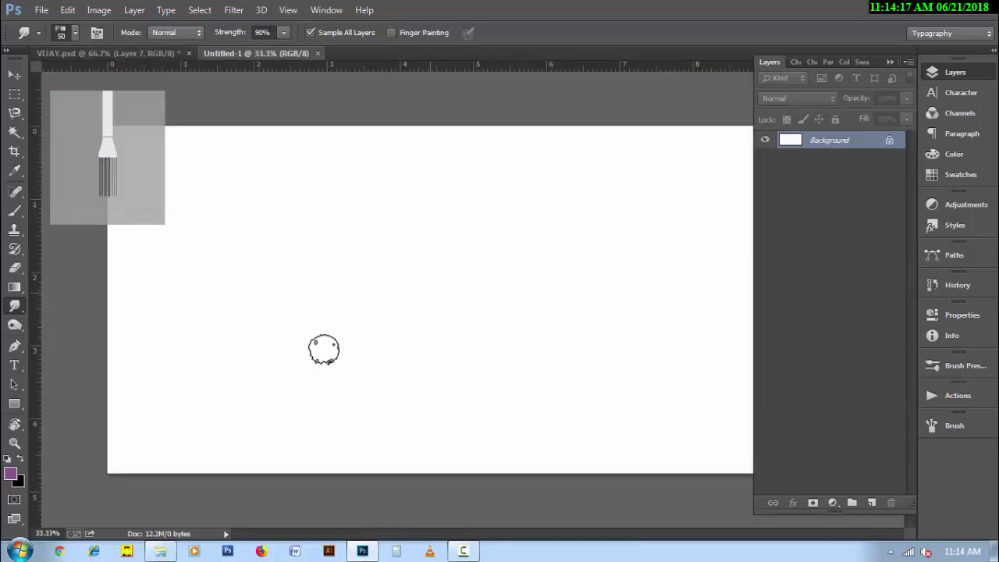
key(ctrl+o)
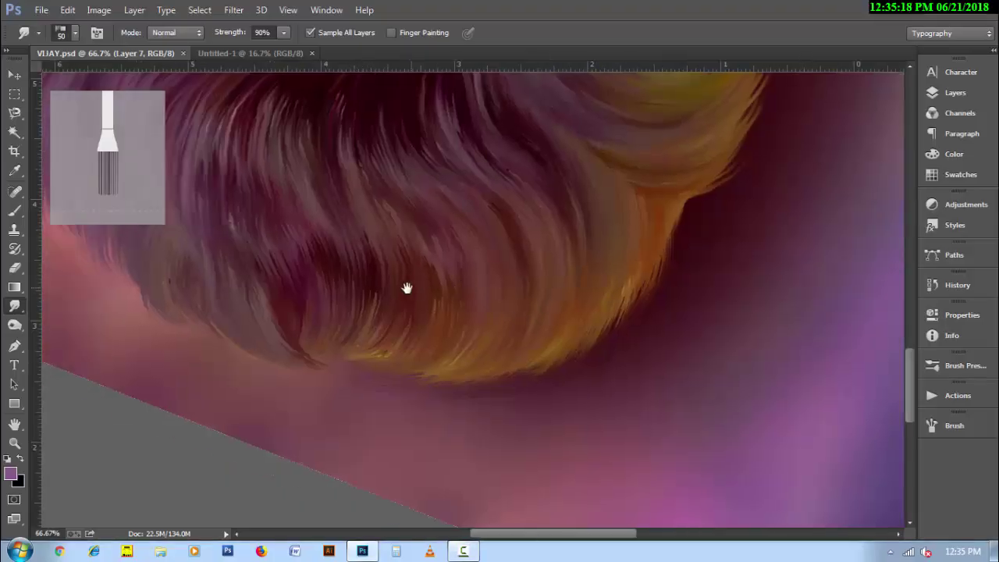
- Smudge the outer hair edge into strands toward the tips, then reset the rotation
drag(241, 185, 314, 353)
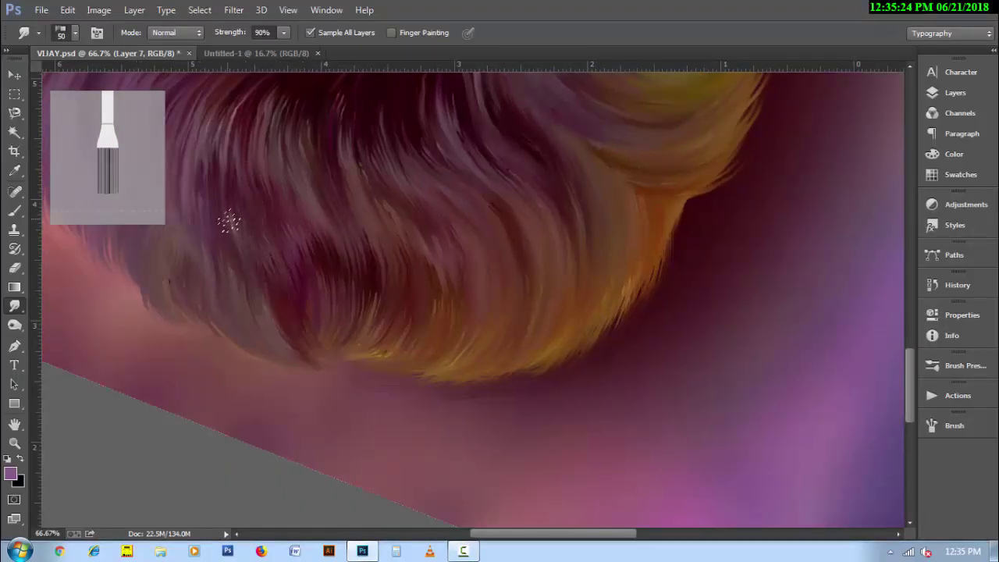
drag(228, 221, 227, 330)
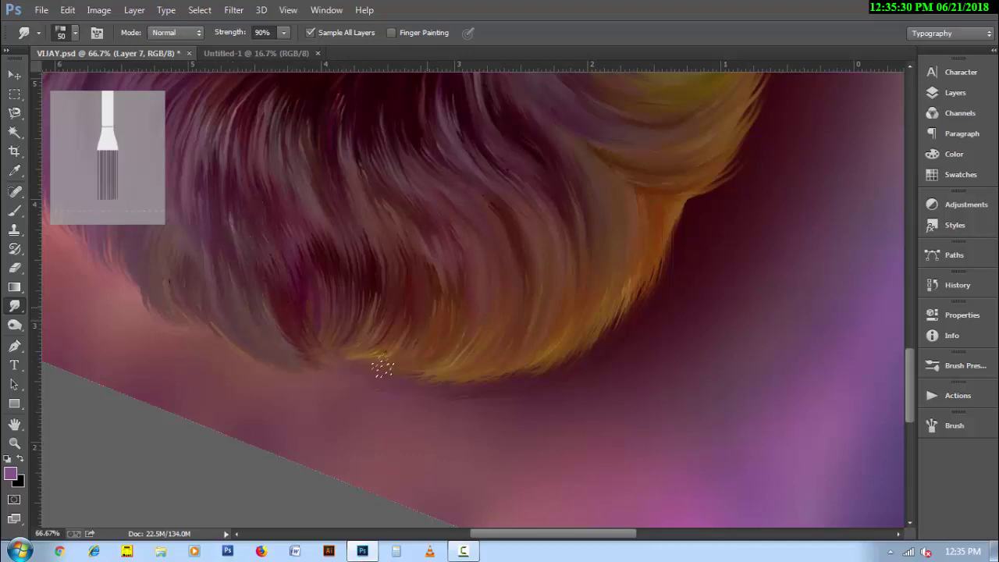
mouse_move(383, 369)
mouse_down()
mouse_move(385, 380)
mouse_move(304, 384)
mouse_up()
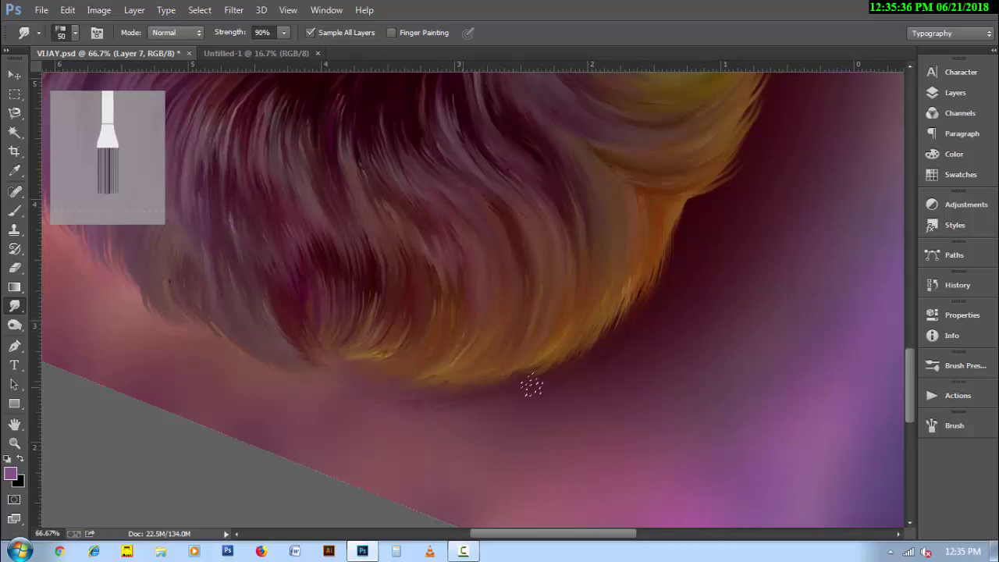
drag(248, 323, 426, 364)
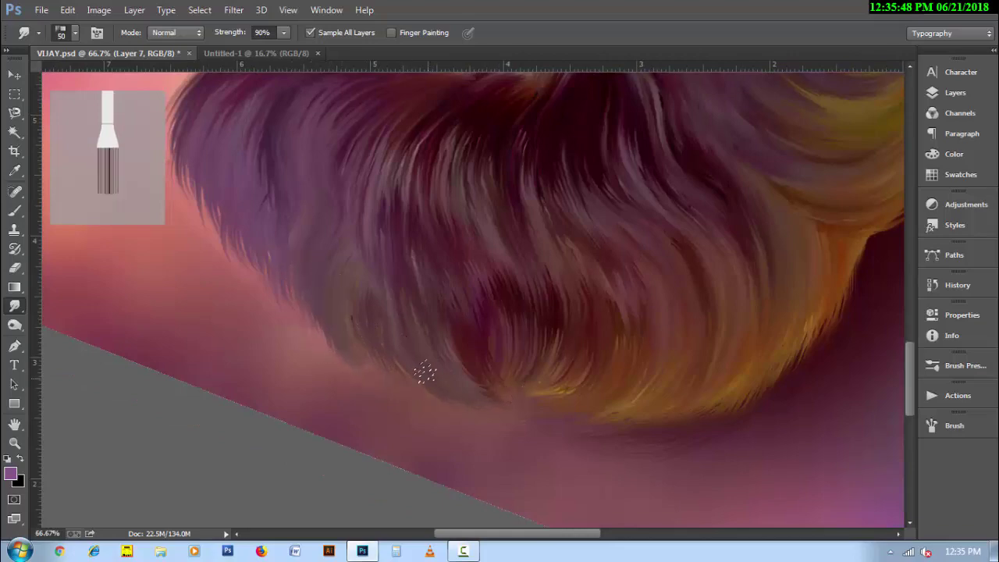
key(r)
key(Escape)
- Pick a different smudge tip at size 70 and smudge the grey temple hair strands
key(ctrl+minus)
key(ctrl+minus)
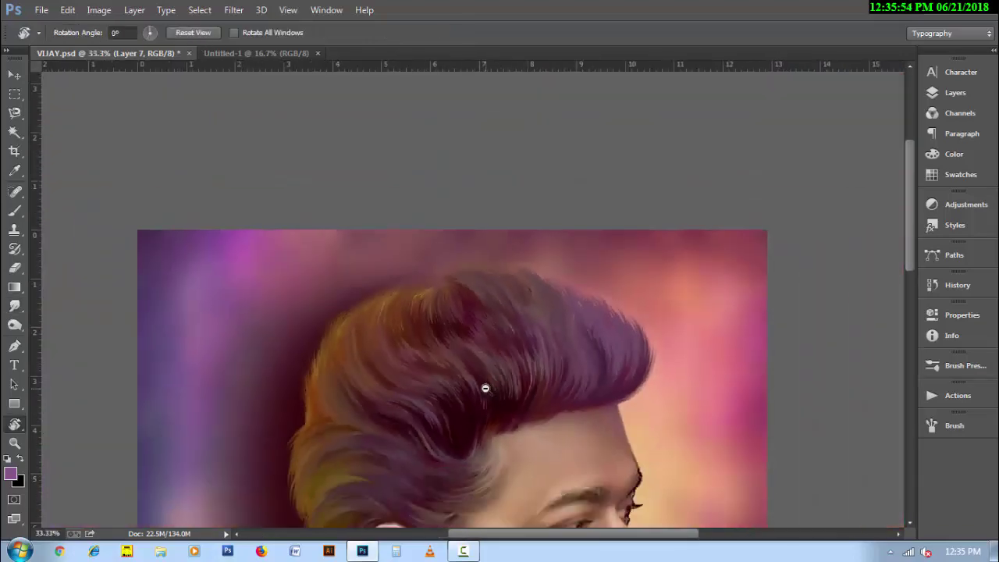
key(ctrl+minus)
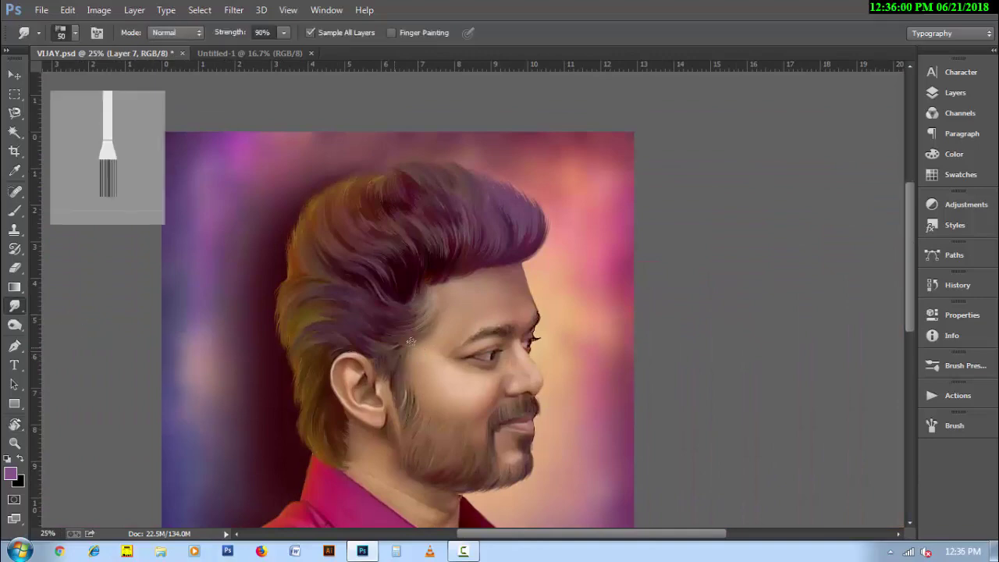
scroll(418, 355, up, 3)
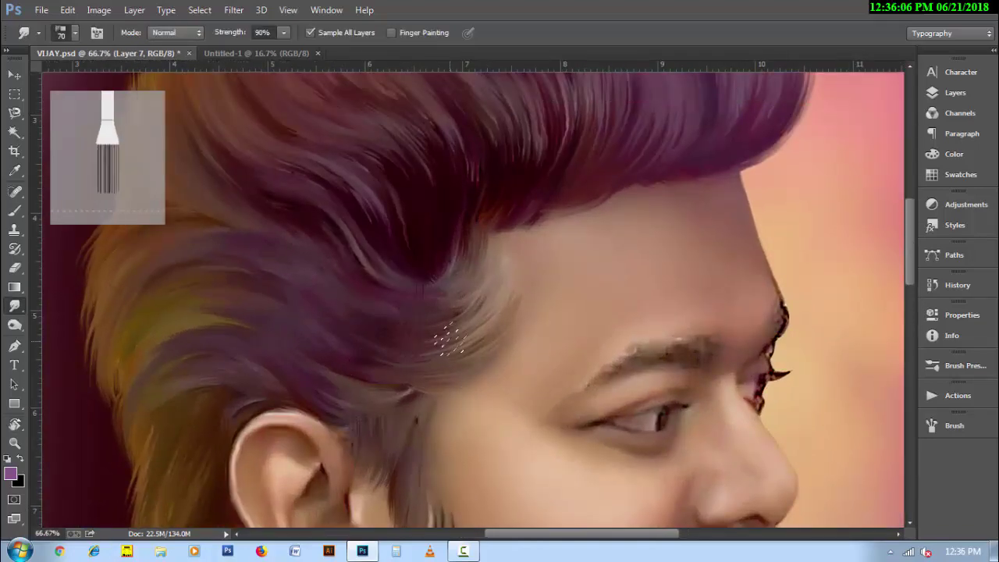
right_click(453, 337)
scroll(703, 374, down, 3)
double_click(500, 247)
key(bracketright)
key(bracketright)
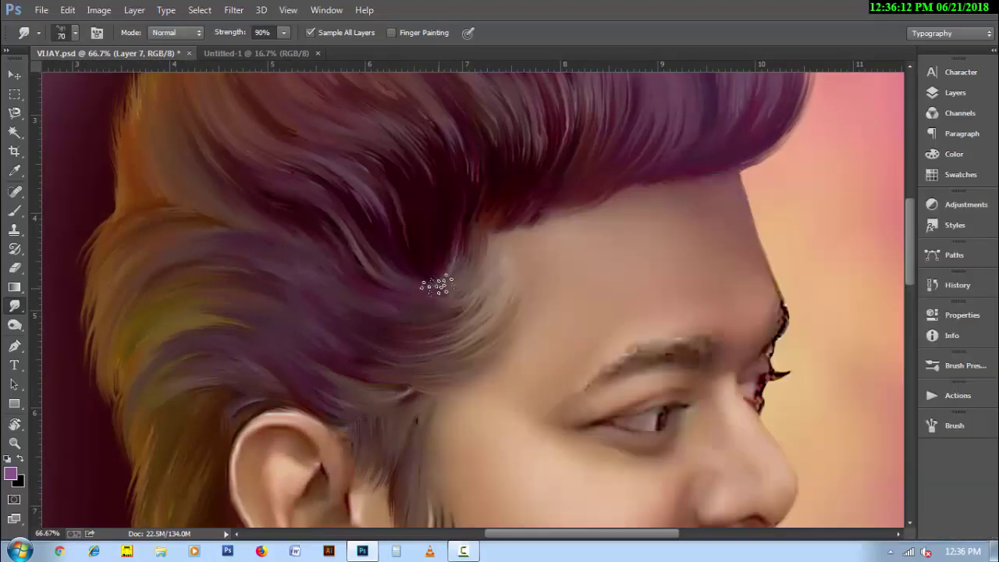
mouse_move(458, 272)
mouse_down()
mouse_move(413, 350)
mouse_move(355, 379)
mouse_move(379, 475)
mouse_move(411, 411)
mouse_move(475, 336)
mouse_move(468, 317)
mouse_move(447, 374)
mouse_move(417, 377)
mouse_up()
key(bracketleft)
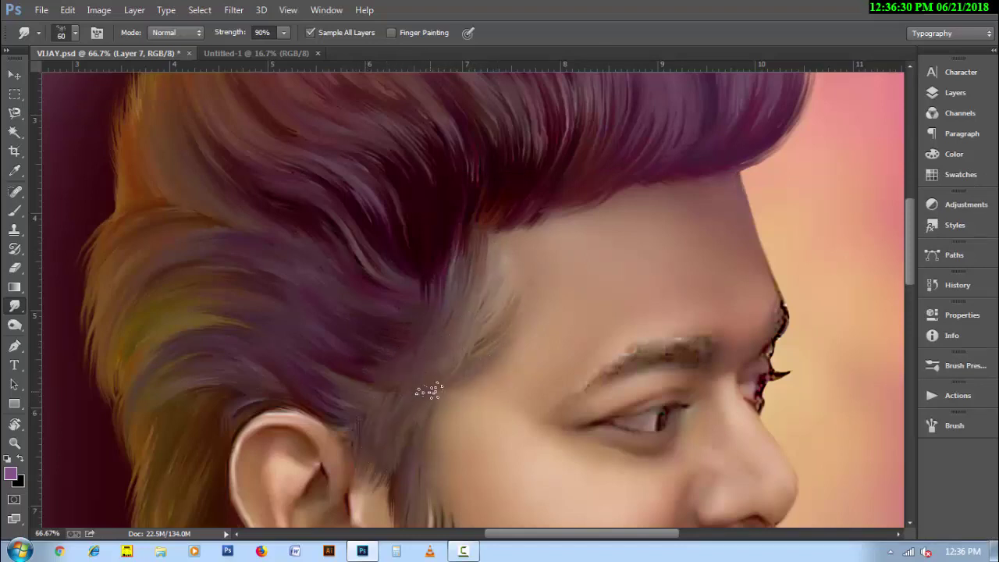
- Re-centre on the temple at brush size 60 and smudge purple hair upward, then tilt the canvas
key(ctrl+minus)
drag(593, 442, 515, 392)
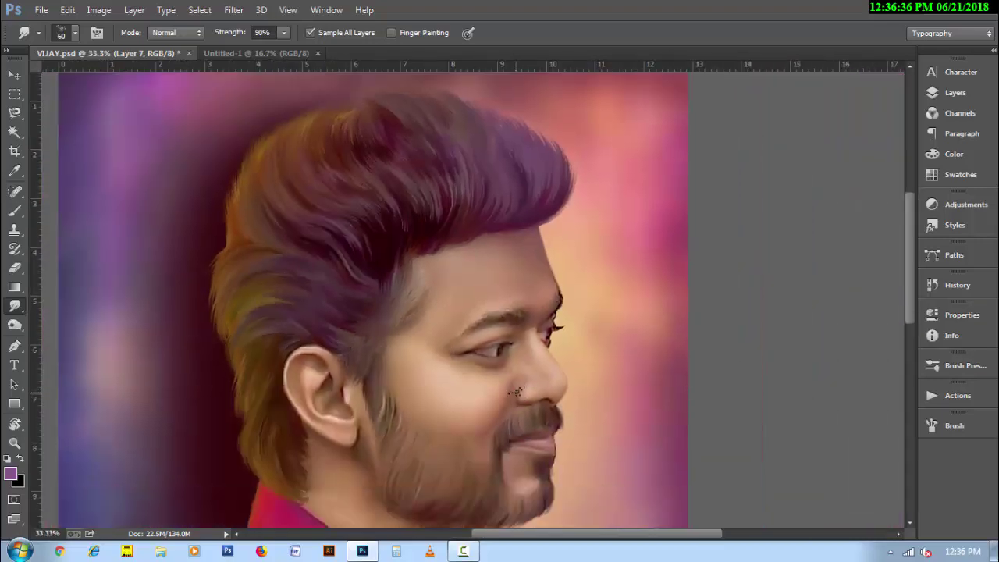
key(ctrl+plus)
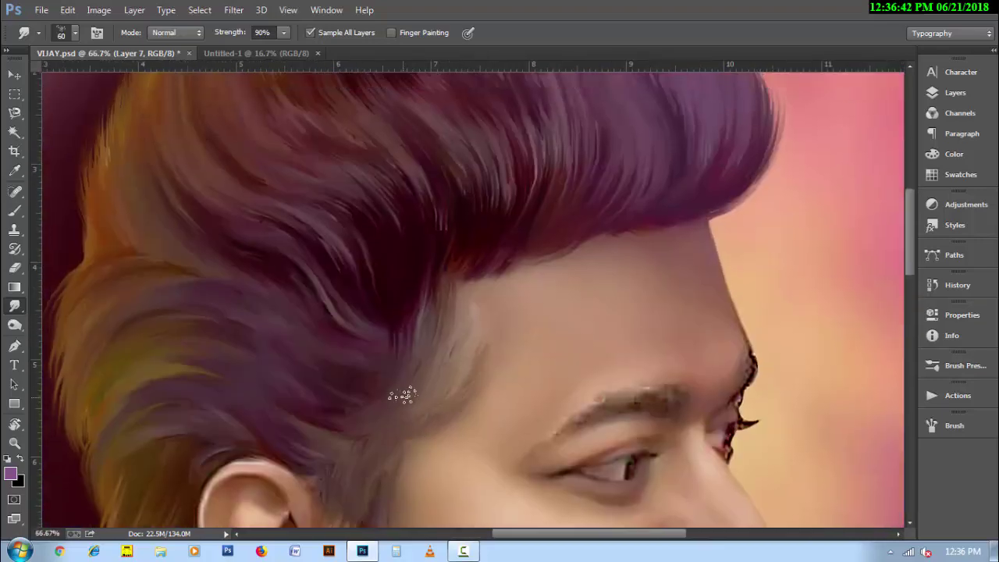
drag(406, 347, 345, 234)
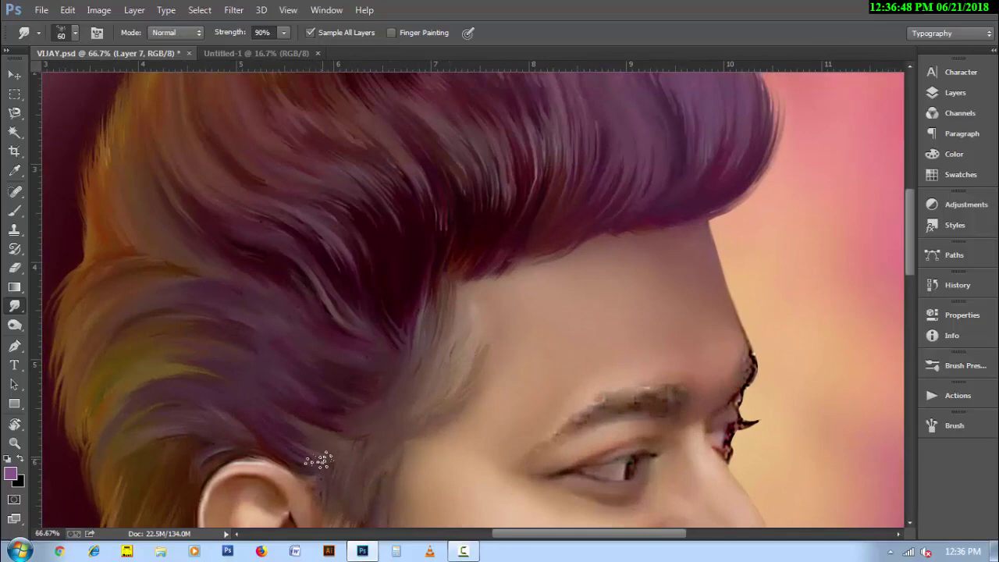
key(r)
mouse_move(368, 430)
mouse_down()
mouse_move(232, 178)
mouse_move(67, 352)
mouse_up()
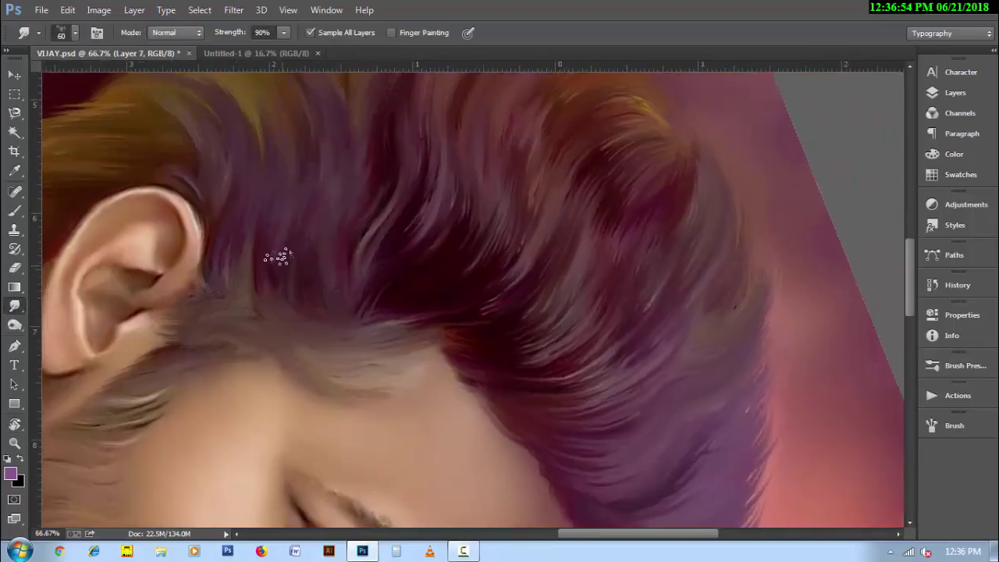
- Smear hair behind the ear darker and pull strands along the back edge, then reset rotation
mouse_move(279, 258)
mouse_down()
mouse_move(441, 308)
mouse_move(412, 323)
mouse_move(267, 286)
mouse_move(463, 374)
mouse_move(445, 224)
mouse_move(464, 196)
mouse_move(457, 319)
mouse_move(527, 336)
mouse_move(485, 331)
mouse_up()
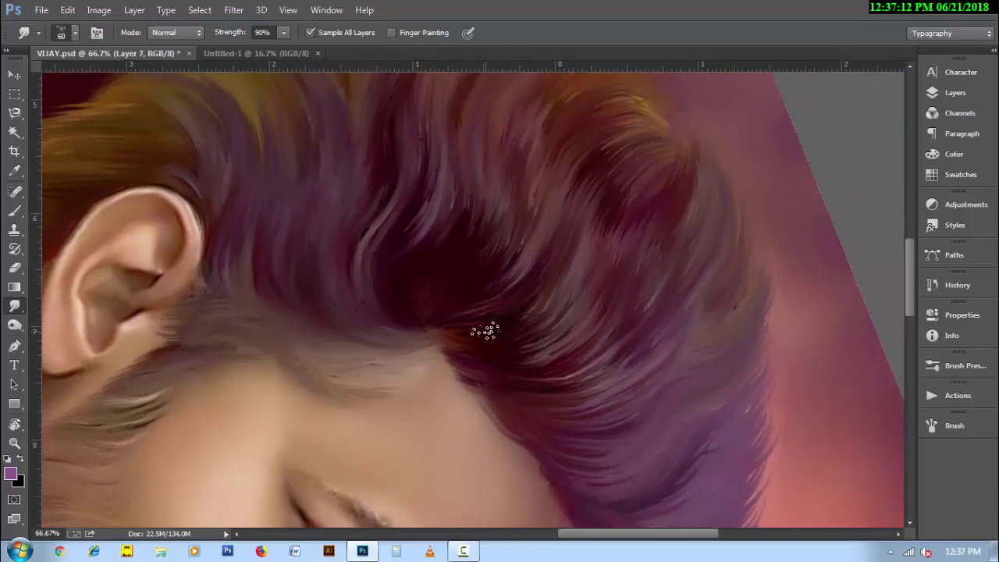
scroll(395, 337, down, 2)
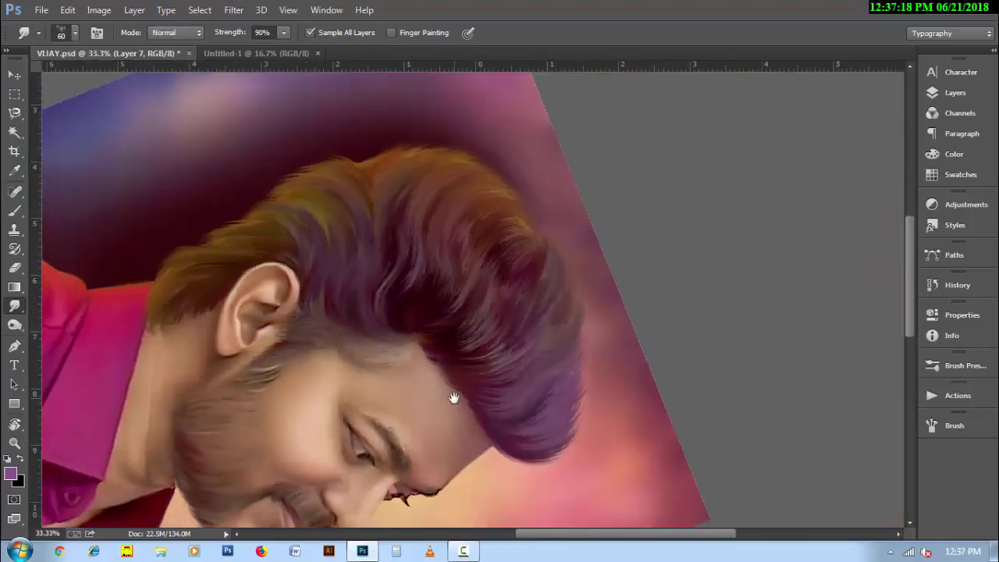
key(r)
drag(522, 345, 469, 313)
scroll(469, 312, up, 1)
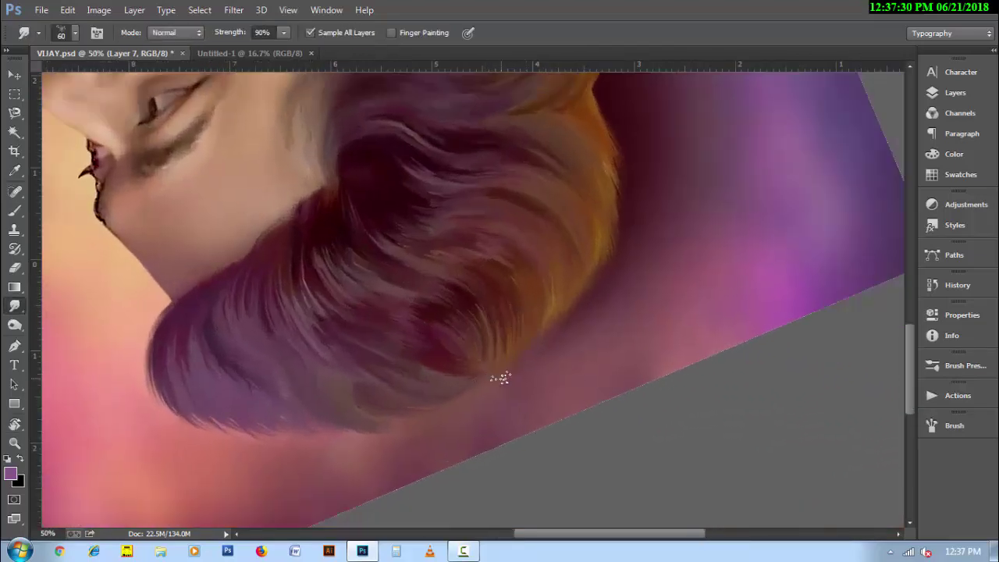
drag(545, 366, 602, 275)
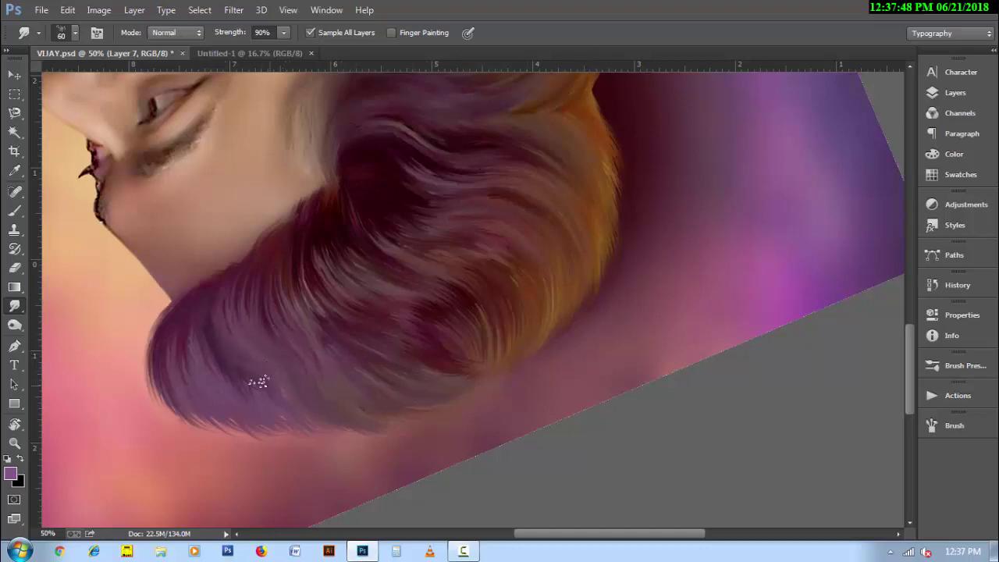
mouse_move(208, 369)
mouse_down()
mouse_move(264, 424)
mouse_move(227, 362)
mouse_move(273, 418)
mouse_up()
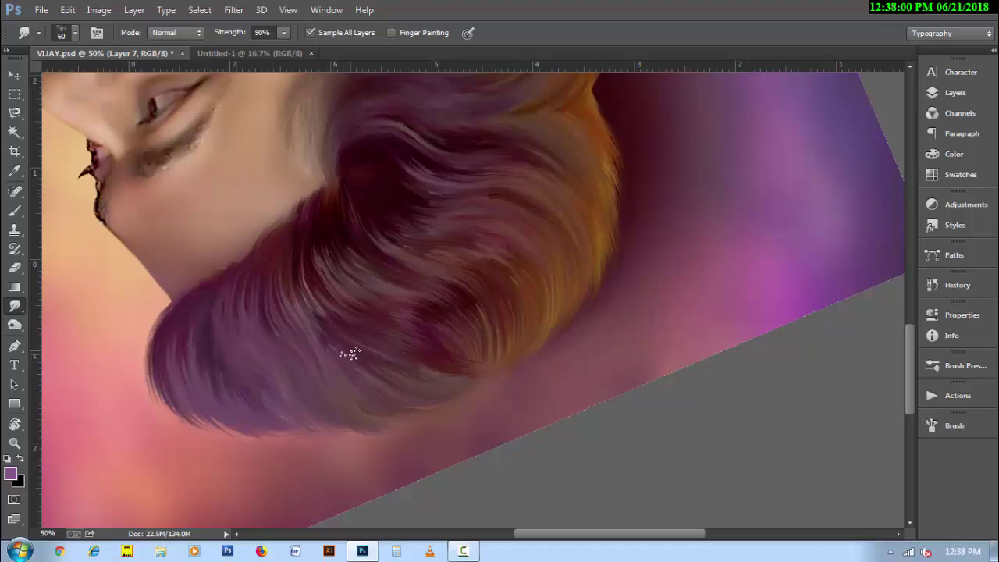
key(r)
key(Escape)
- Zoom out, set the smudge brush to 30, and extend and smooth the eyebrow
key(h)
key(ctrl+minus)
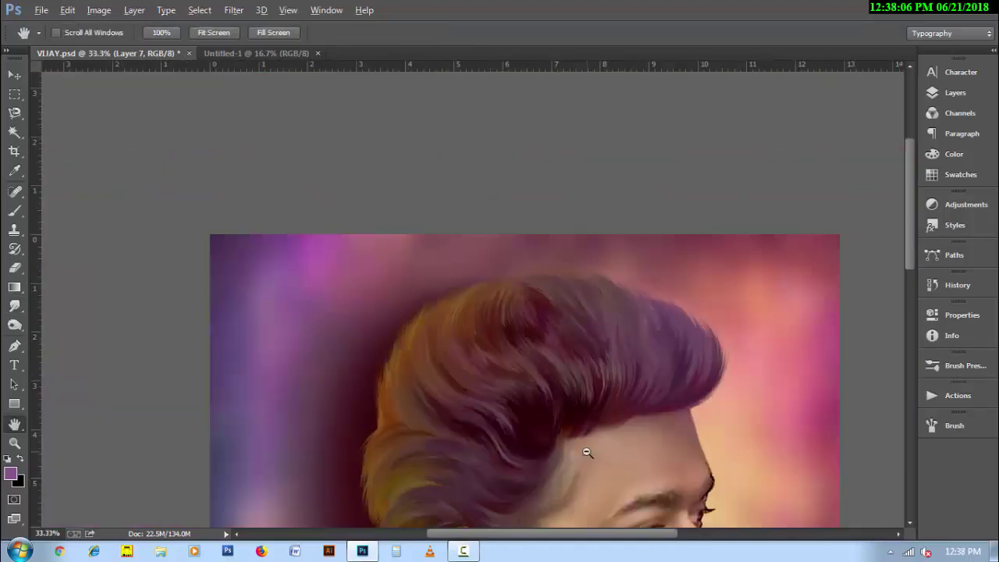
key(ctrl+minus)
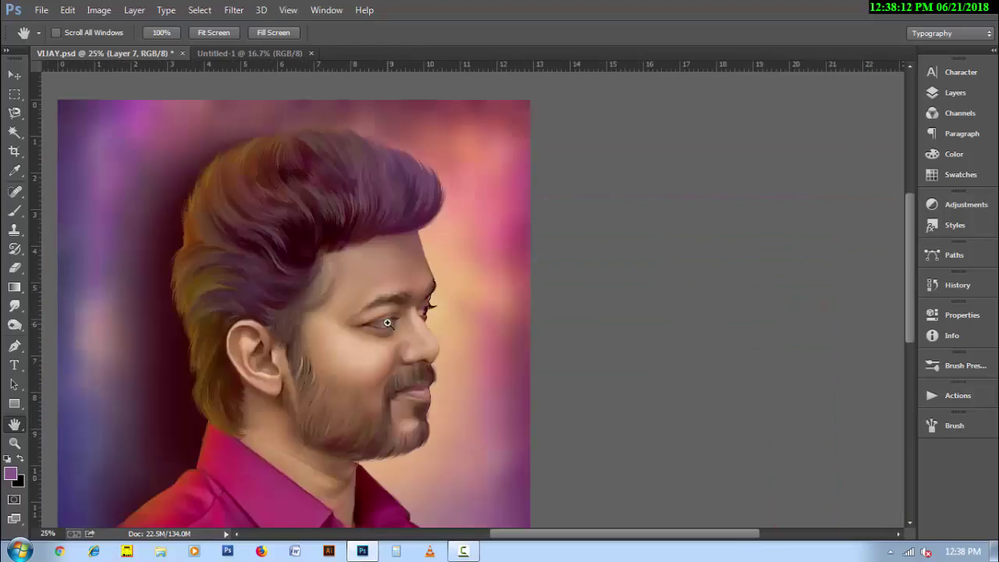
scroll(389, 324, up, 3)
scroll(388, 324, up, 1)
key(bracketleft)
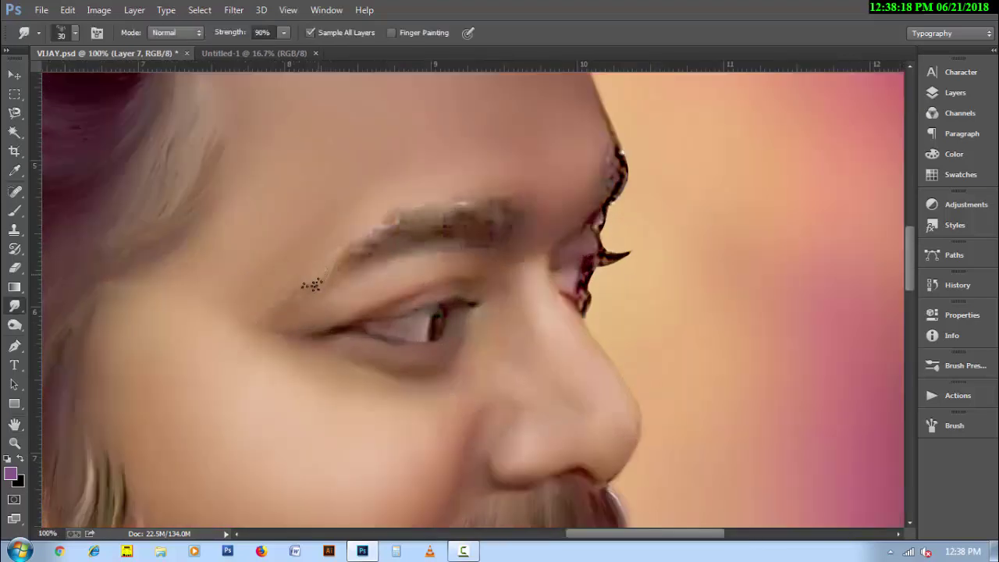
mouse_move(358, 263)
mouse_down()
mouse_move(459, 203)
mouse_move(495, 205)
mouse_move(425, 211)
mouse_up()
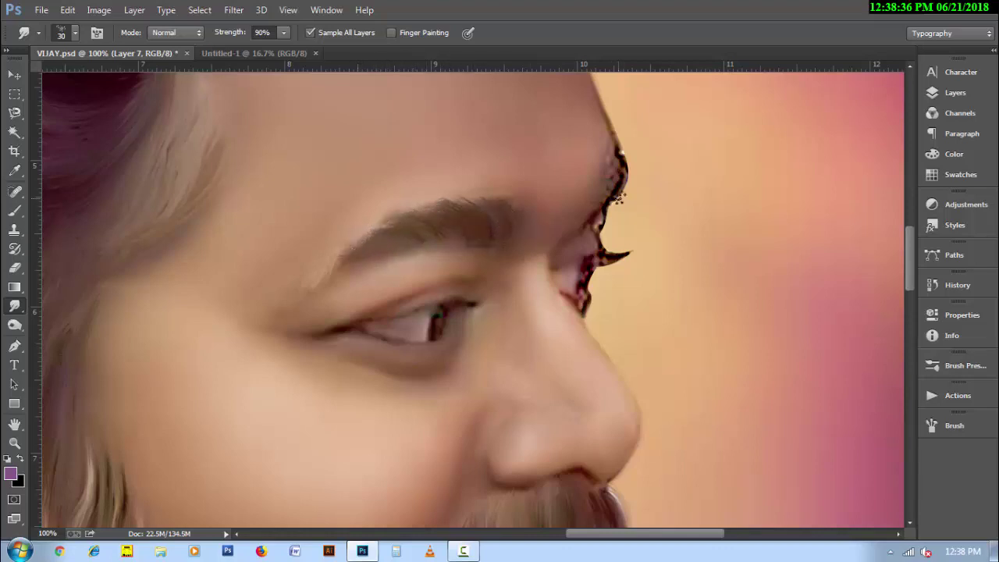
- Smooth the jagged eyelash fringe and soften the moustache and chin beard edges
mouse_move(618, 199)
mouse_down()
mouse_move(623, 160)
mouse_move(633, 183)
mouse_up()
drag(622, 236, 613, 278)
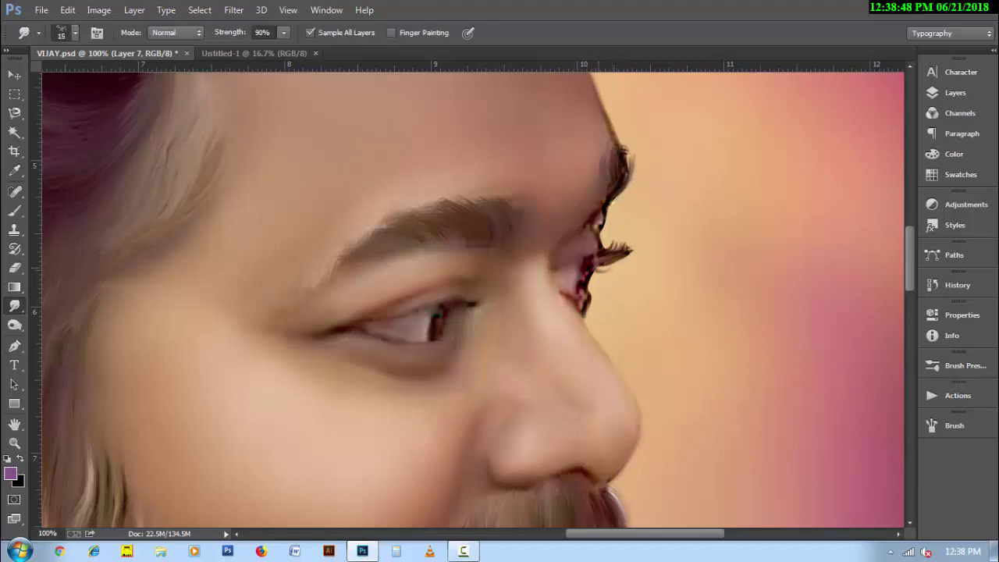
drag(598, 399, 506, 240)
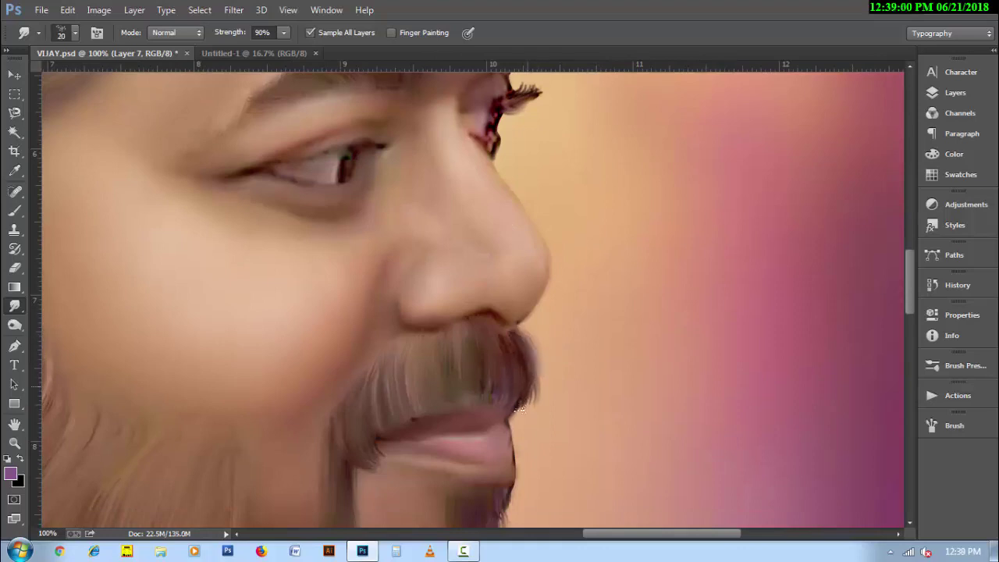
mouse_move(519, 409)
mouse_down()
mouse_move(538, 367)
mouse_move(531, 400)
mouse_up()
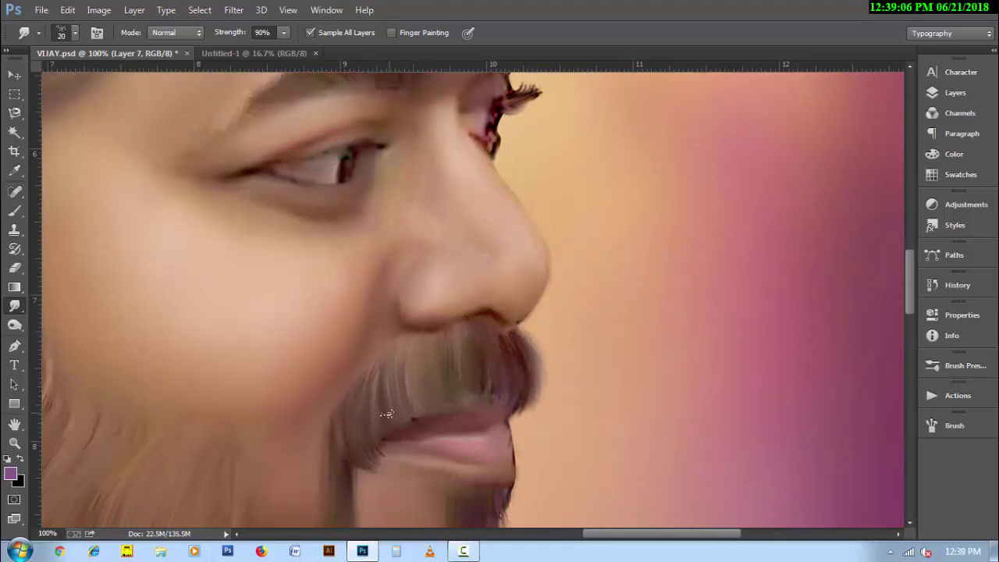
drag(396, 442, 372, 341)
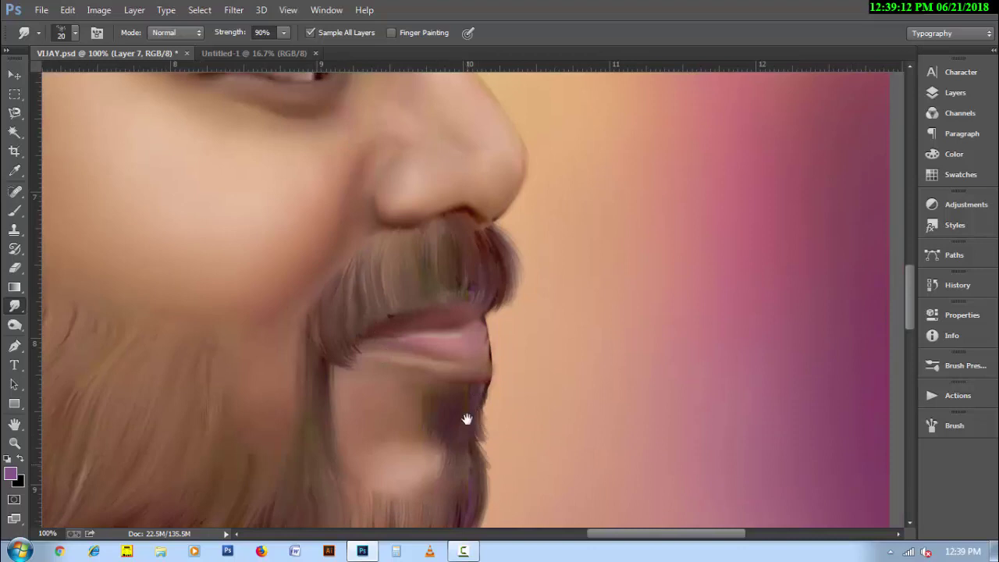
drag(484, 474, 477, 388)
drag(317, 459, 462, 406)
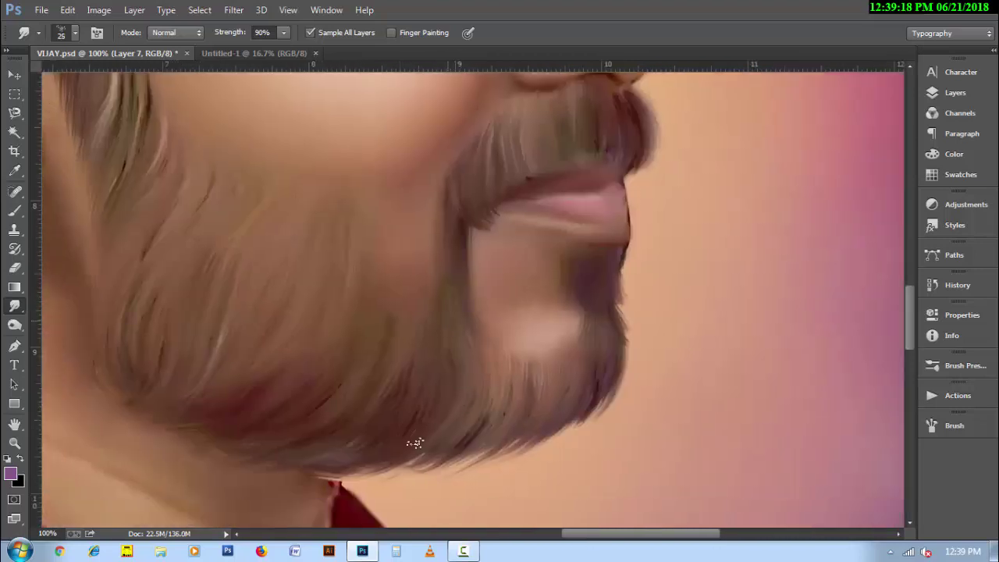
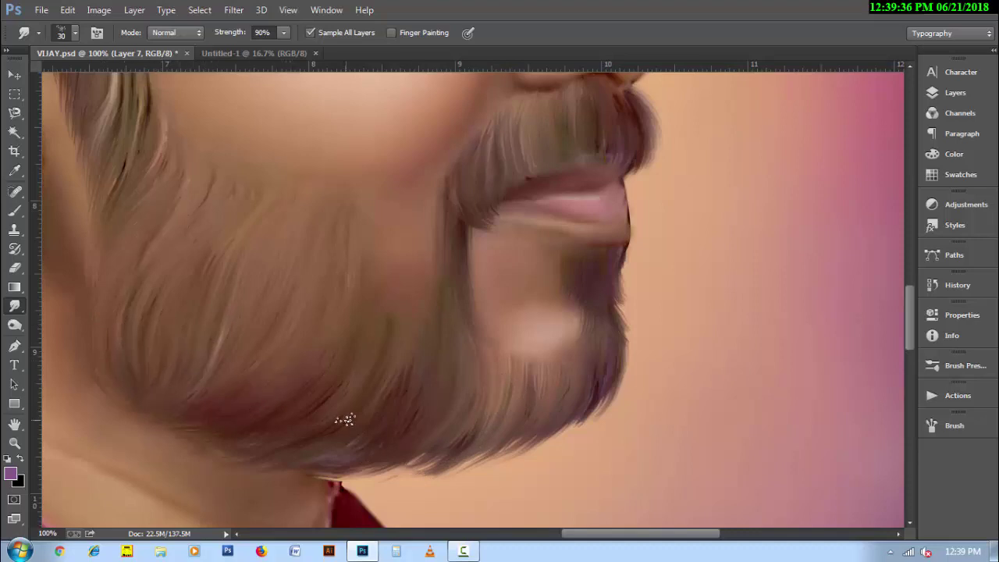
- Smudge the lower beard edge into pulled, strand-like strokes
drag(325, 466, 354, 404)
mouse_move(420, 406)
mouse_down()
mouse_move(559, 359)
mouse_move(520, 397)
mouse_move(502, 383)
mouse_move(576, 375)
mouse_move(523, 396)
mouse_move(634, 341)
mouse_up()
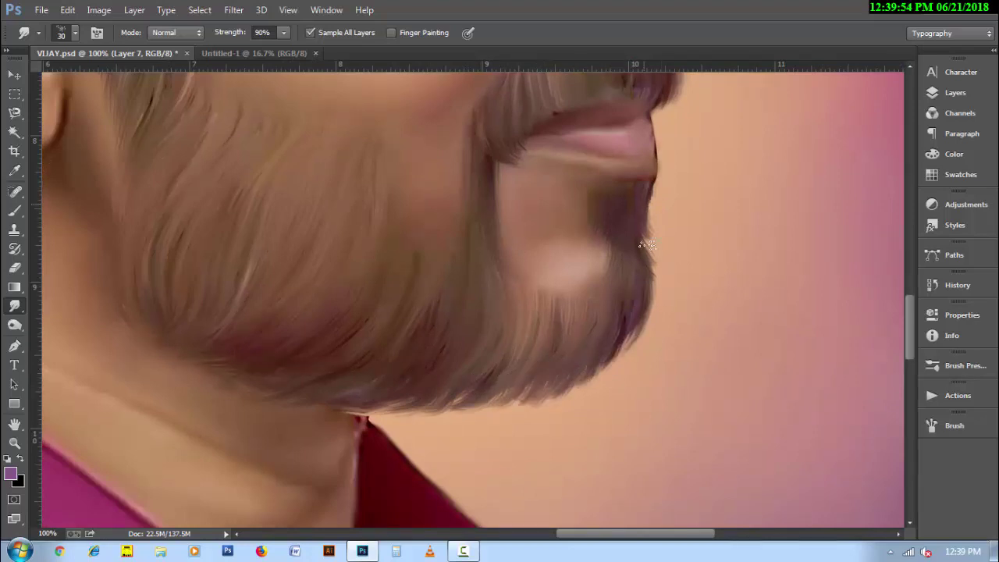
scroll(670, 305, down, 3)
scroll(653, 395, down, 2)
scroll(636, 397, up, 5)
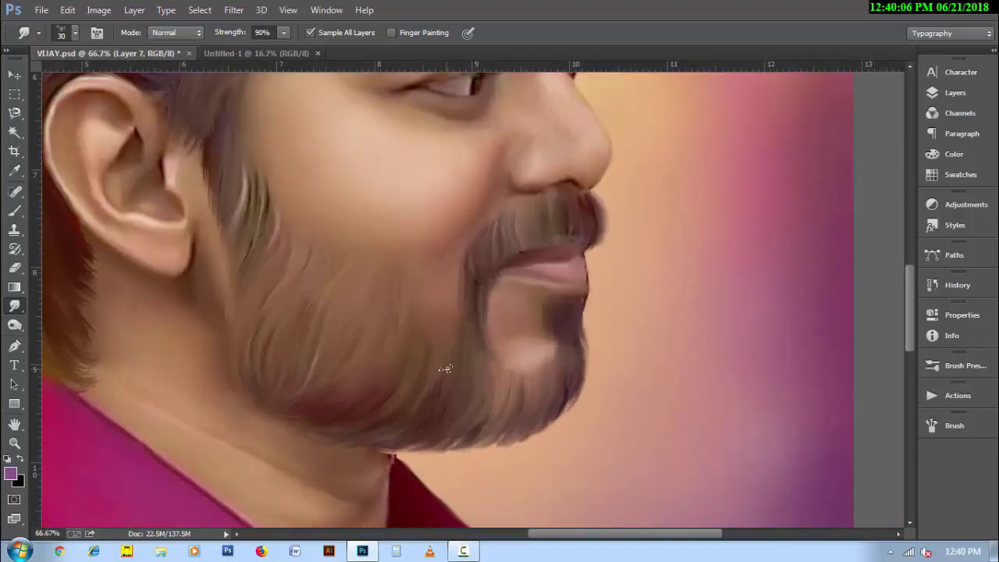
scroll(469, 367, down, 3)
scroll(578, 414, up, 1)
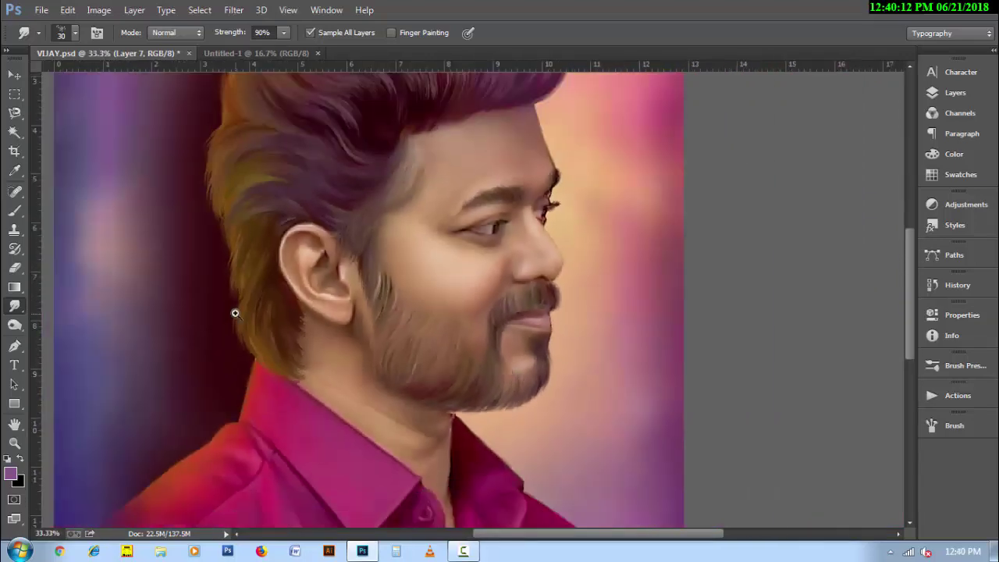
scroll(235, 313, up, 1)
- With a larger brush, smudge the lower hair edge near the neck above the collar
key(bracketright)
key(bracketright)
drag(250, 355, 272, 422)
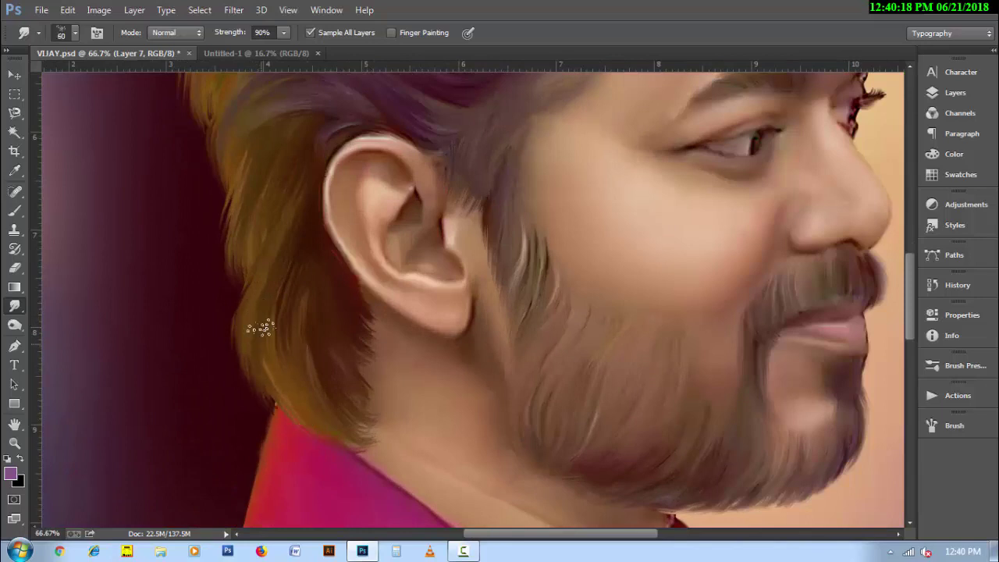
drag(261, 328, 285, 422)
drag(289, 343, 273, 406)
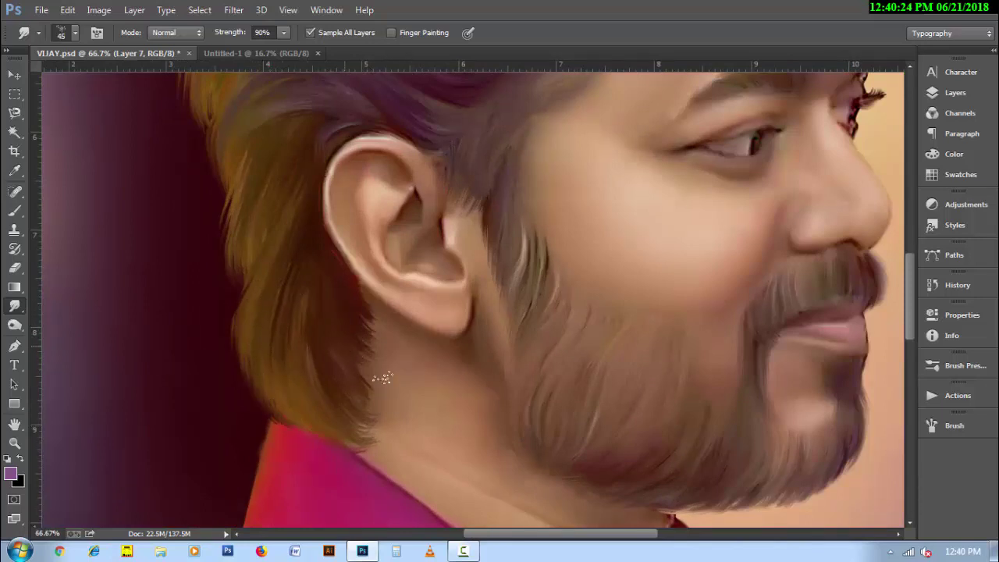
drag(245, 344, 261, 393)
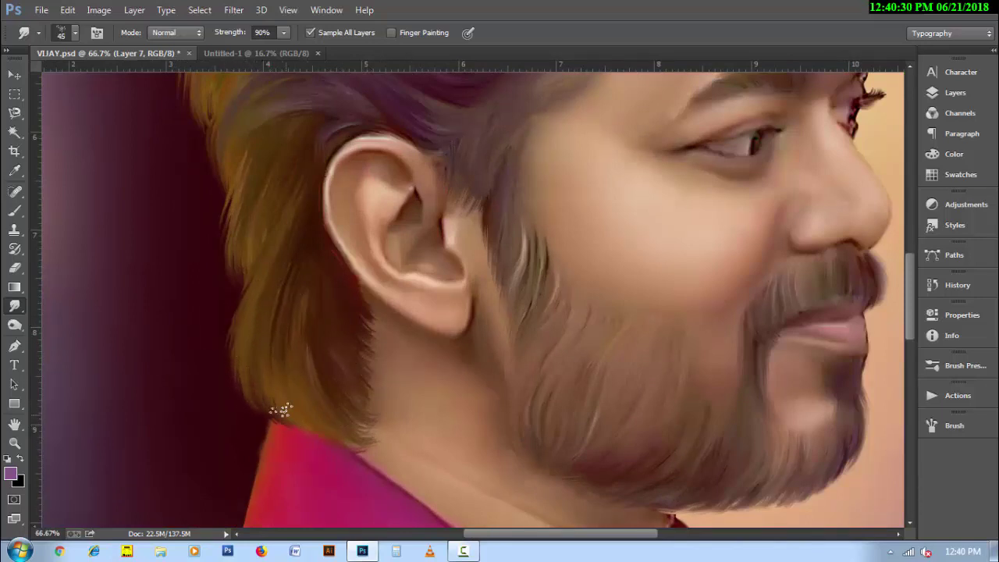
- With a slightly smaller brush, streak the beard strands near the chin
key(bracketleft)
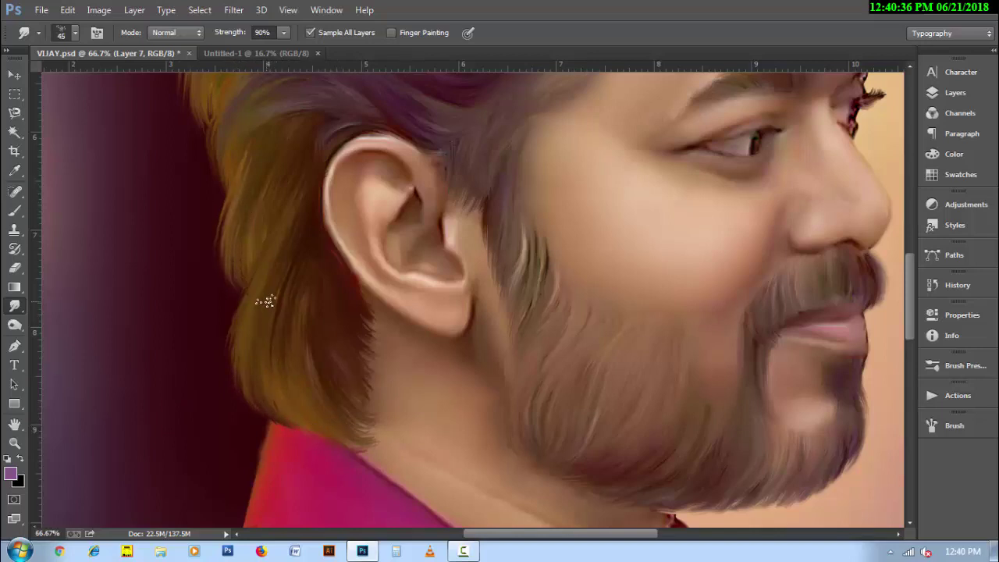
drag(410, 251, 356, 362)
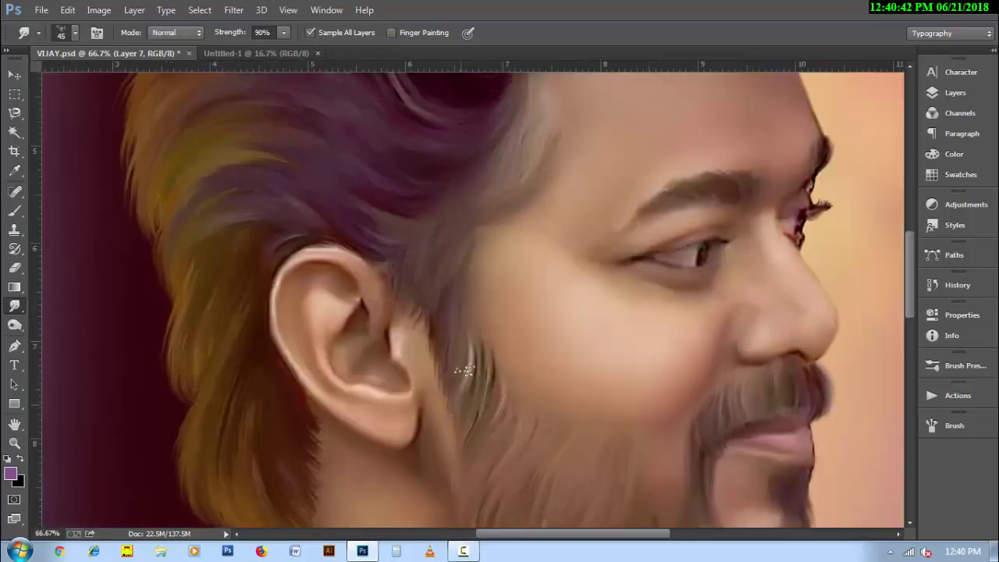
drag(525, 450, 509, 342)
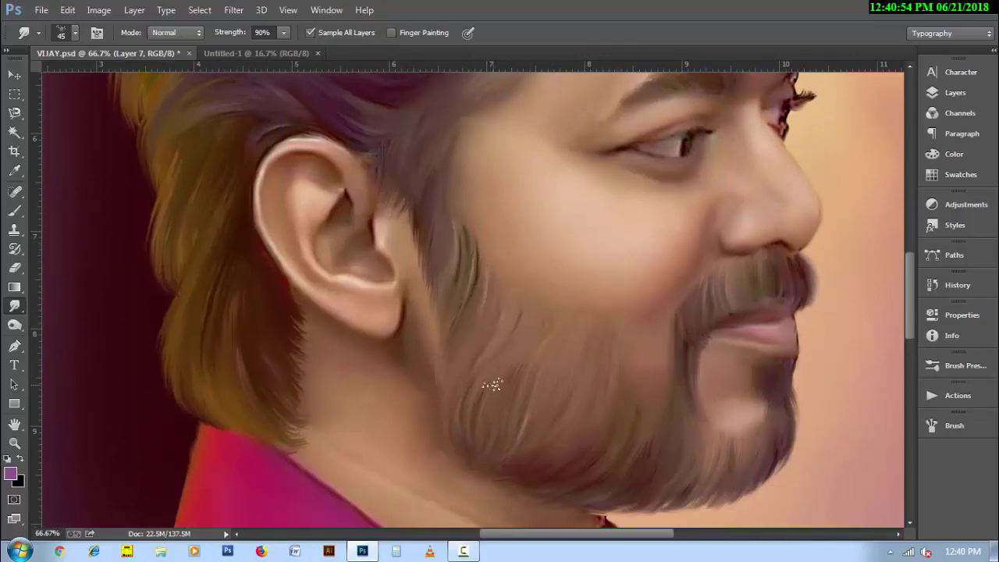
mouse_move(649, 402)
mouse_down()
mouse_move(652, 438)
mouse_move(569, 355)
mouse_up()
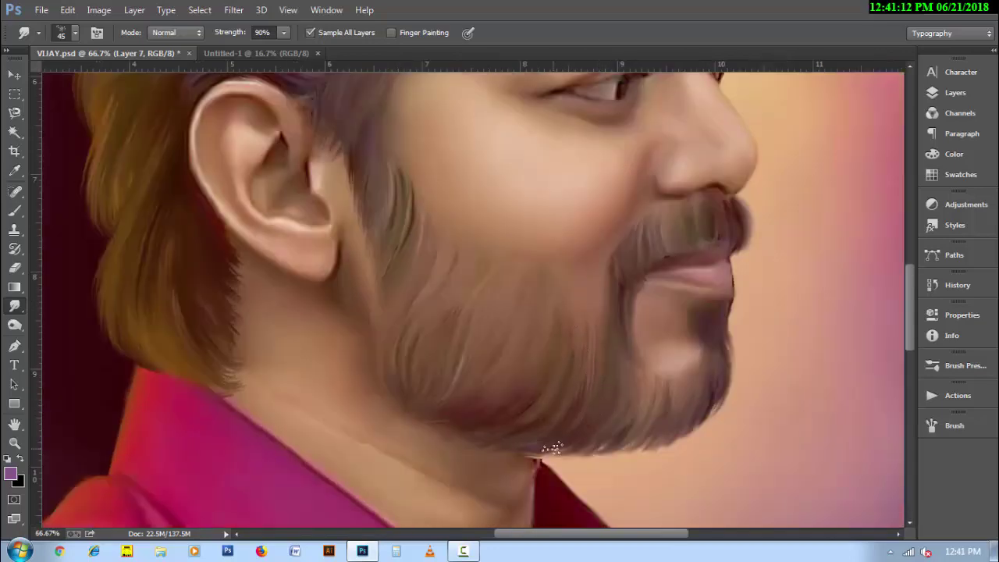
key(ctrl+minus)
key(ctrl+minus)
scroll(382, 428, up, 2)
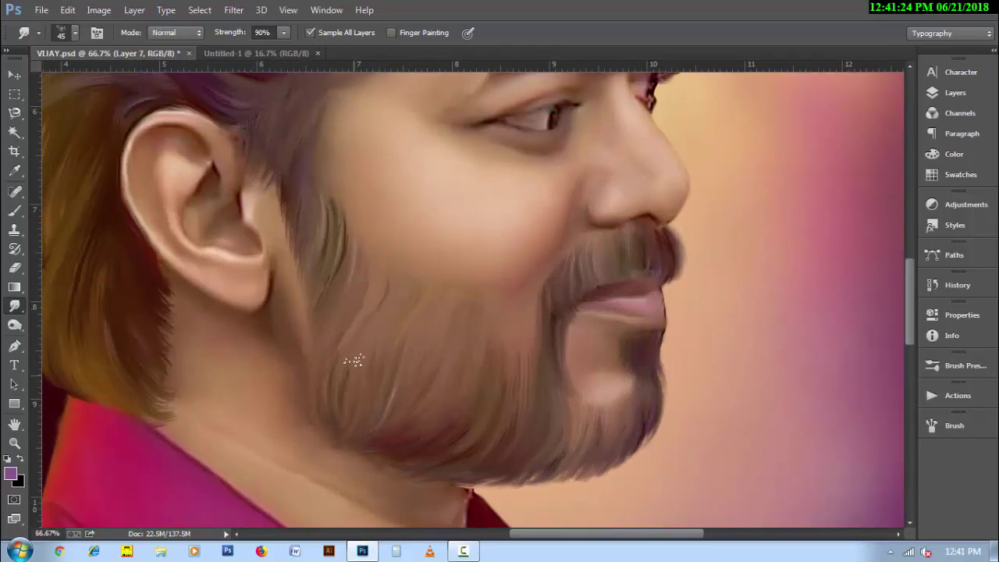
scroll(348, 408, down, 2)
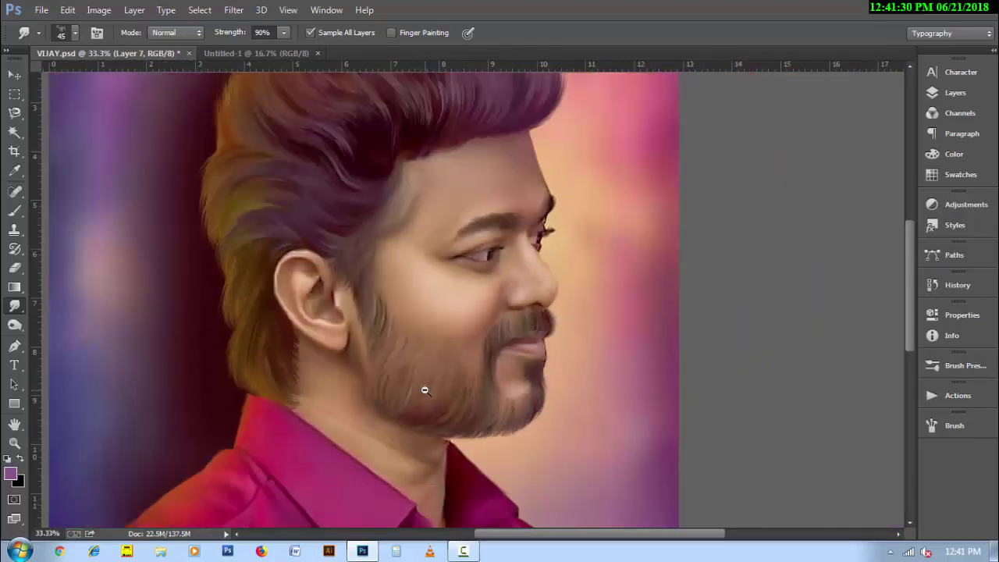
scroll(422, 390, down, 1)
scroll(444, 430, up, 3)
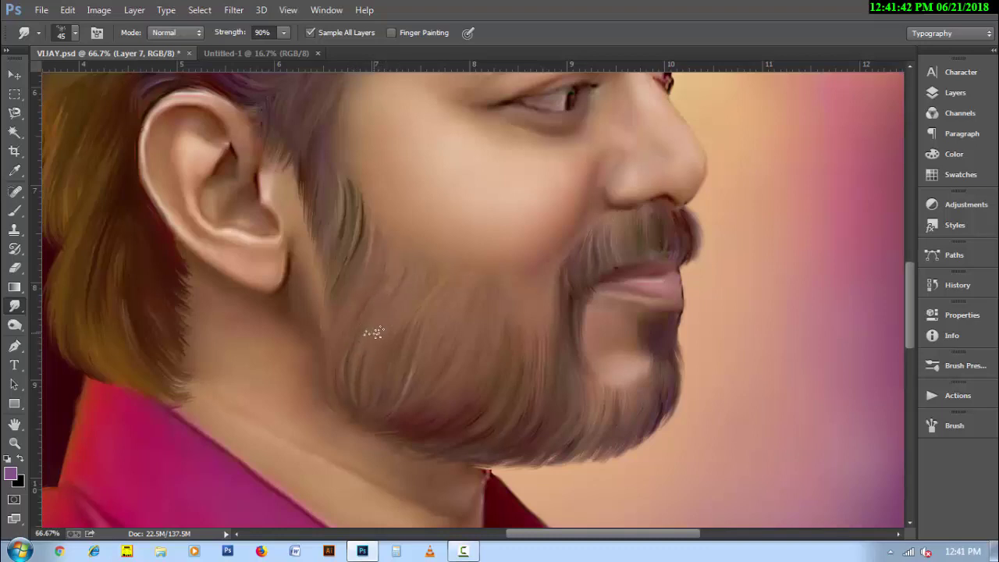
scroll(433, 412, down, 1)
scroll(495, 406, down, 1)
scroll(458, 426, down, 1)
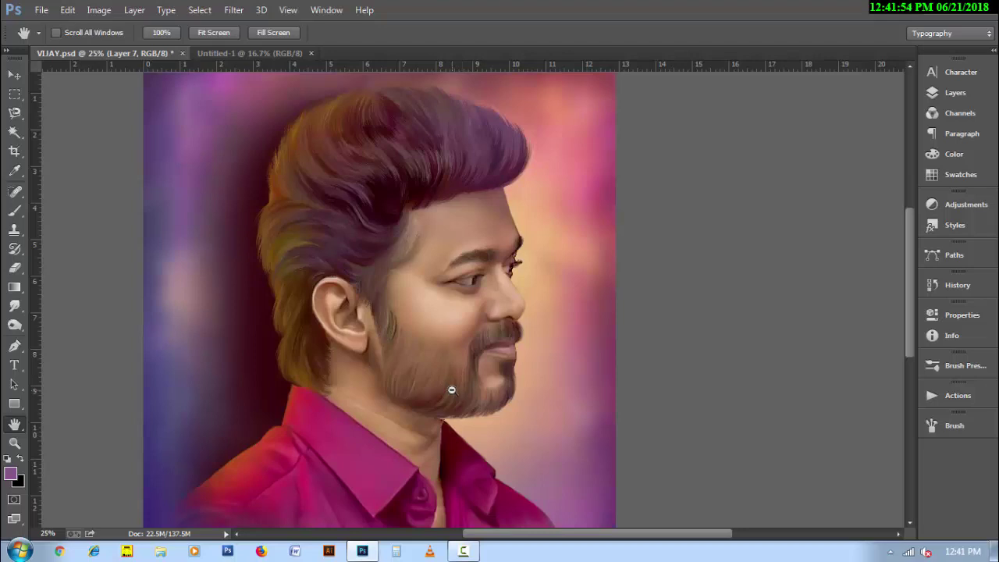
scroll(452, 390, down, 1)
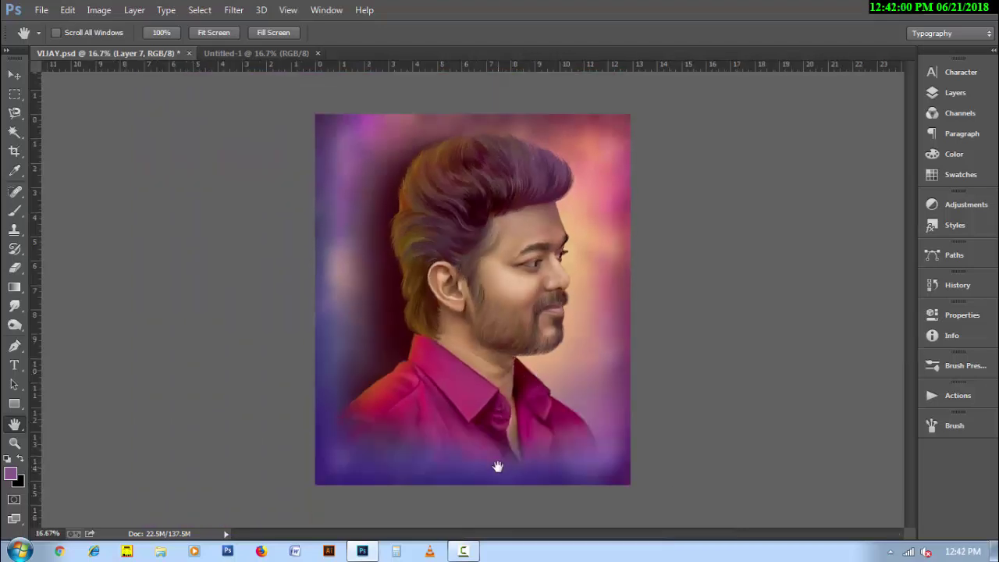
- On a new layer, paint a dark wash across the portrait's bottom with a 1200 brush
click(955, 92)
click(872, 503)
key(b)
mouse_move(357, 461)
mouse_down()
mouse_move(382, 442)
mouse_move(630, 475)
mouse_up()
key(ctrl+z)
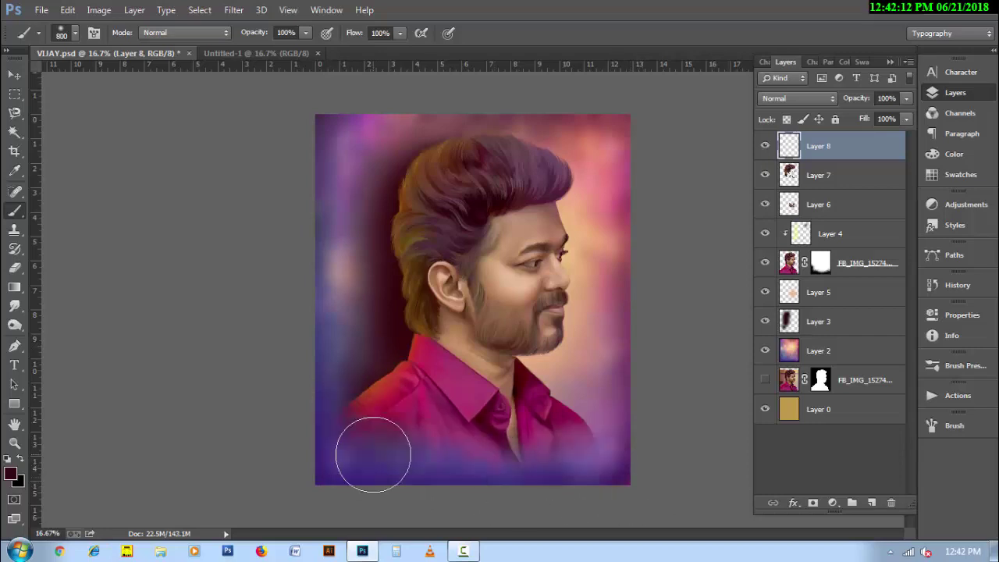
key(])
key(])
key(])
mouse_move(373, 440)
mouse_down()
mouse_move(529, 480)
mouse_move(567, 472)
mouse_move(424, 480)
mouse_move(346, 469)
mouse_up()
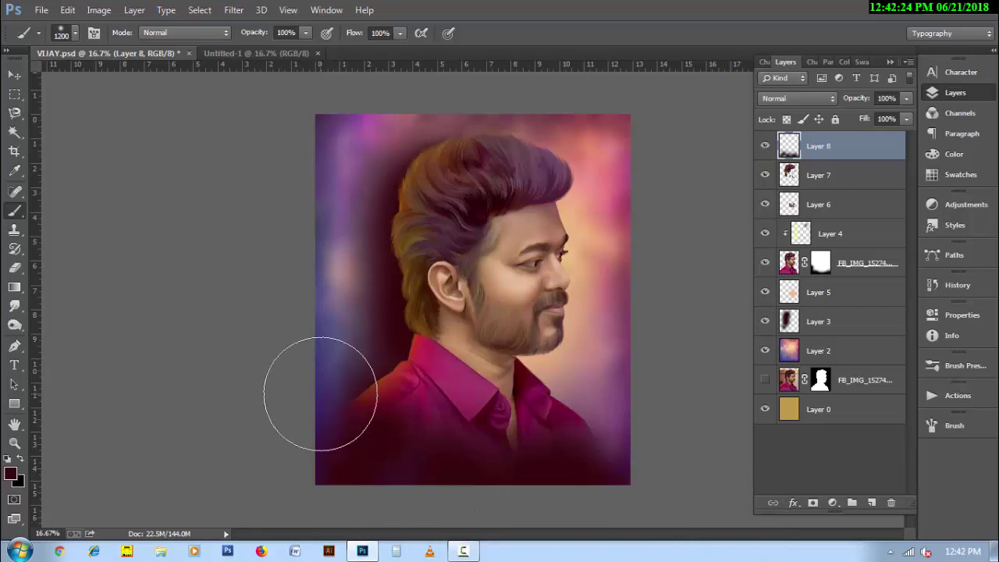
- Stretch the dark wash wider, tilt it about 3.7 degrees, then reselect Layer 7
key(v)
key(ctrl+t)
drag(631, 381, 654, 423)
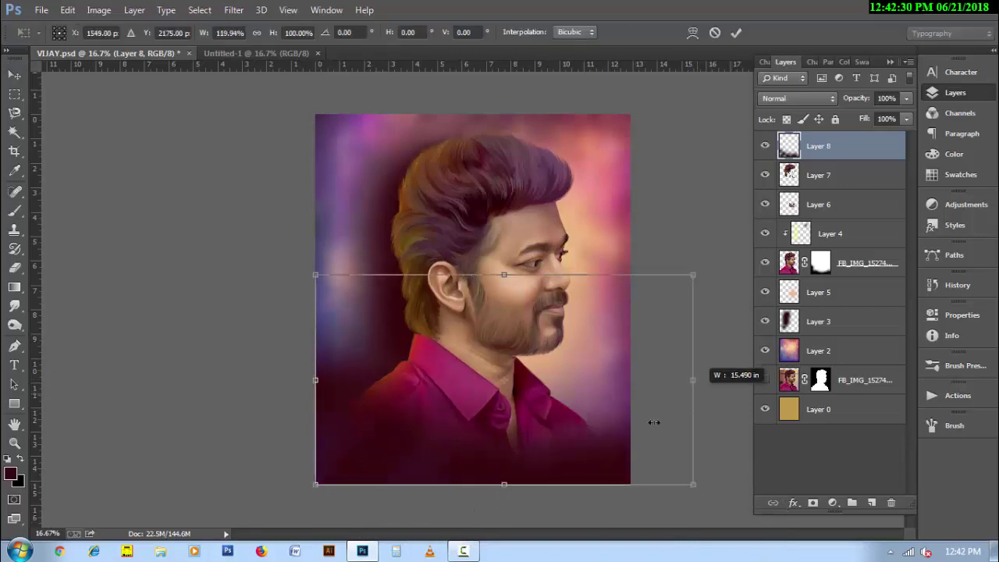
drag(504, 484, 505, 497)
drag(315, 380, 292, 383)
drag(194, 489, 193, 469)
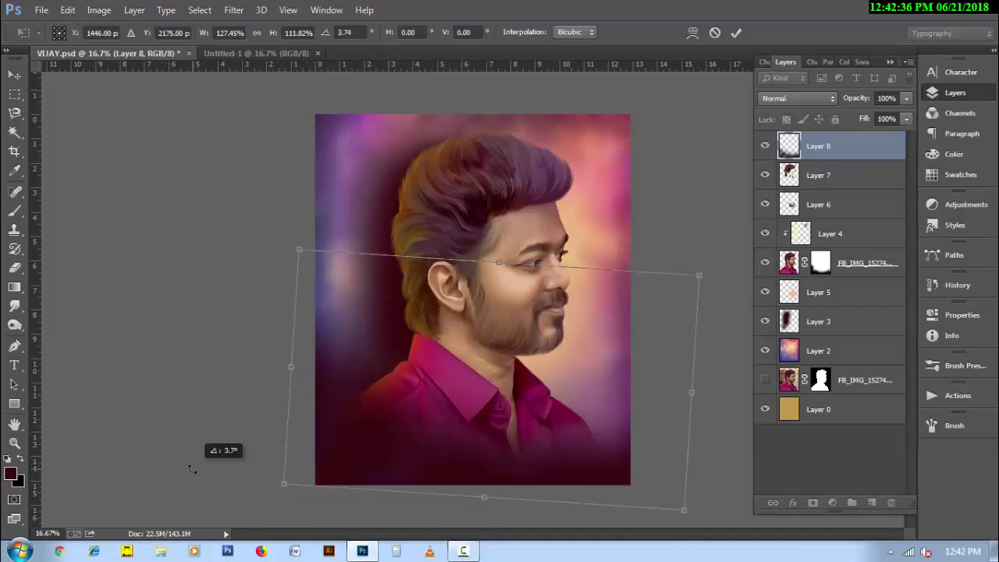
key(Return)
key(h)
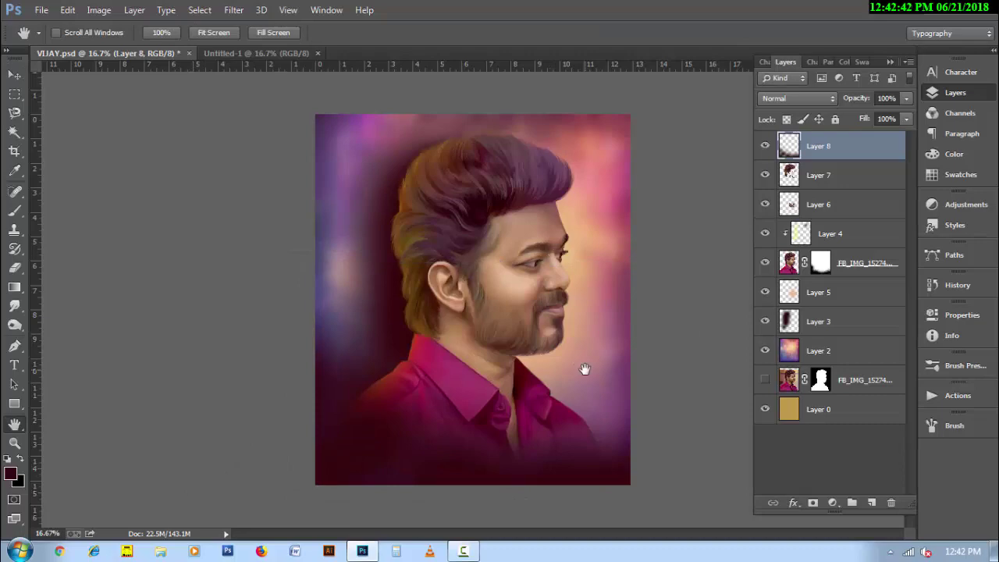
ctrl+click(502, 216)
- On a rotated, zoomed-in view, smudge and darken strands in the purple quiff
key(r)
key(alt+bracketleft)
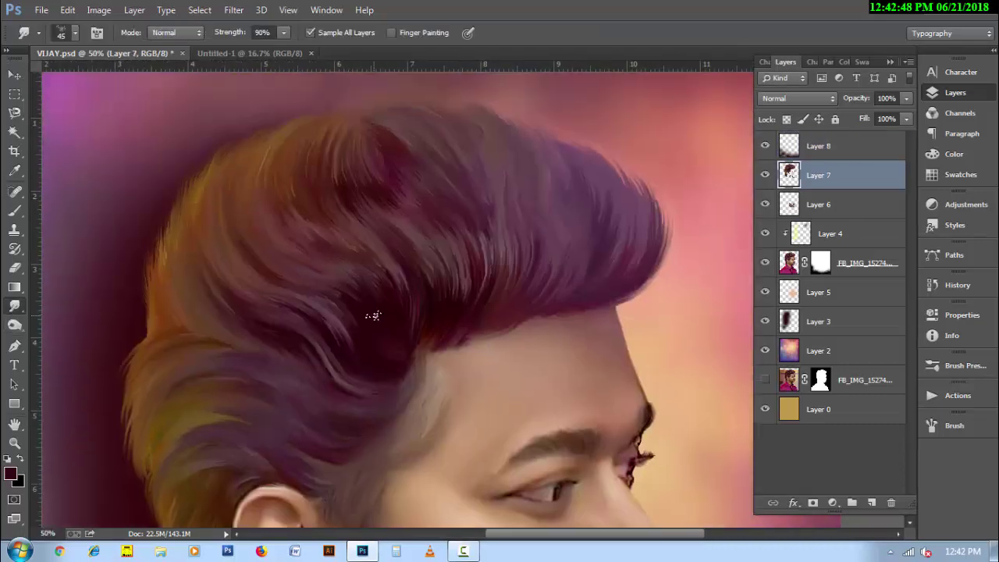
drag(372, 315, 257, 297)
key(Escape)
key(ctrl+plus)
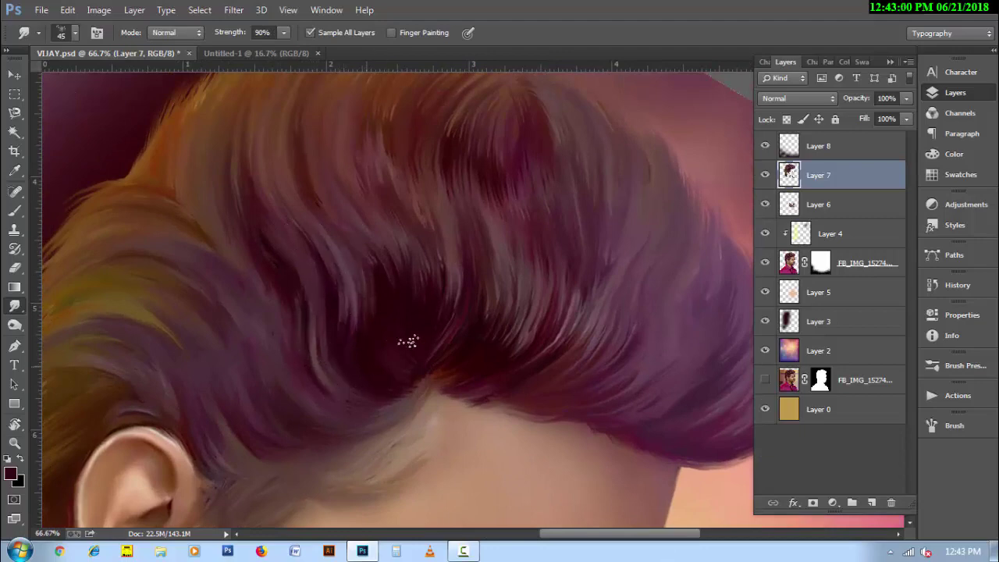
scroll(435, 274, up, 1)
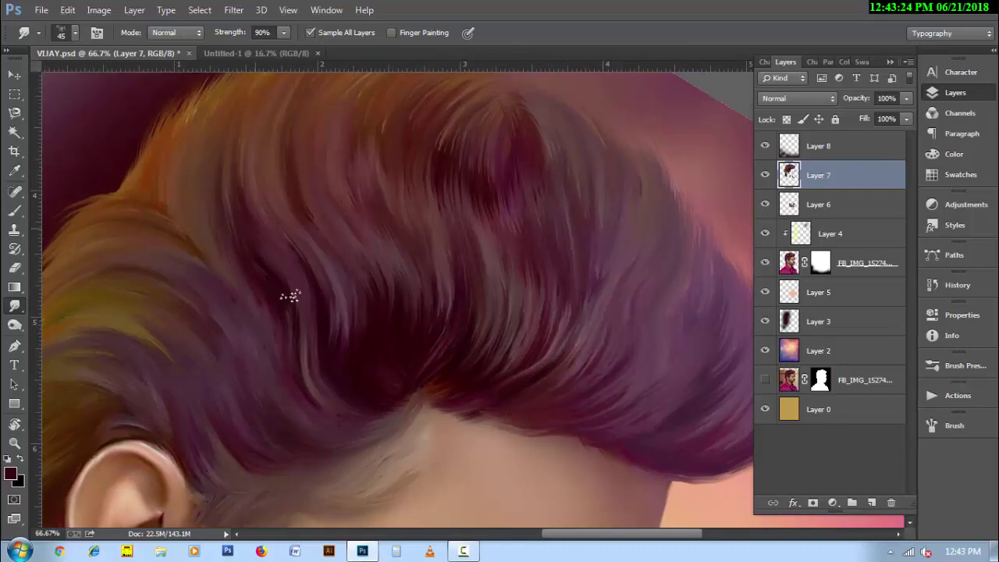
mouse_move(457, 129)
mouse_down()
mouse_move(480, 156)
mouse_move(526, 319)
mouse_up()
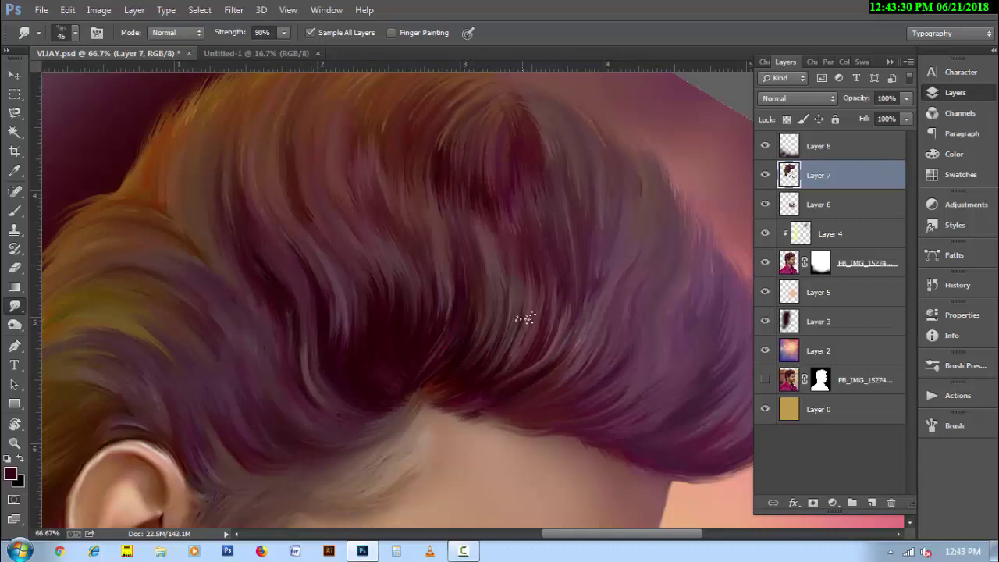
drag(600, 381, 538, 362)
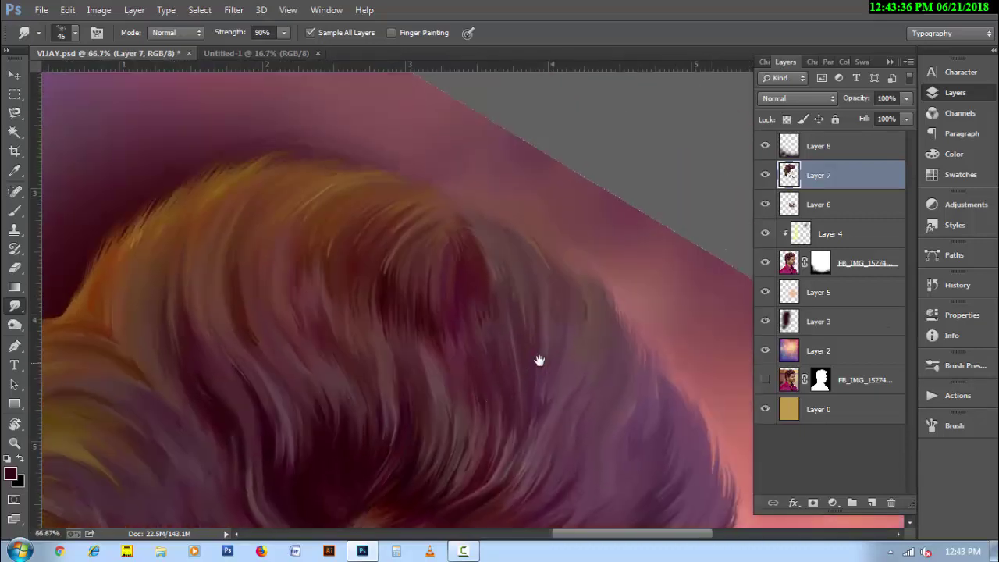
mouse_move(492, 228)
mouse_down()
mouse_move(475, 221)
mouse_move(474, 252)
mouse_up()
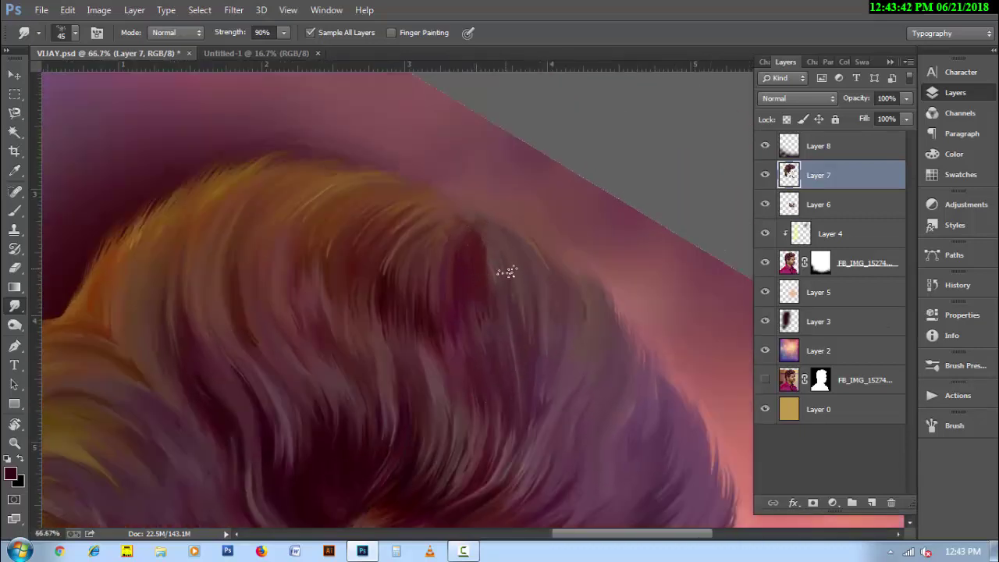
- Level the canvas rotation and reshape the strands at the top of the quiff
key(ctrl+minus)
key(ctrl+minus)
key(r)
drag(275, 122, 486, 388)
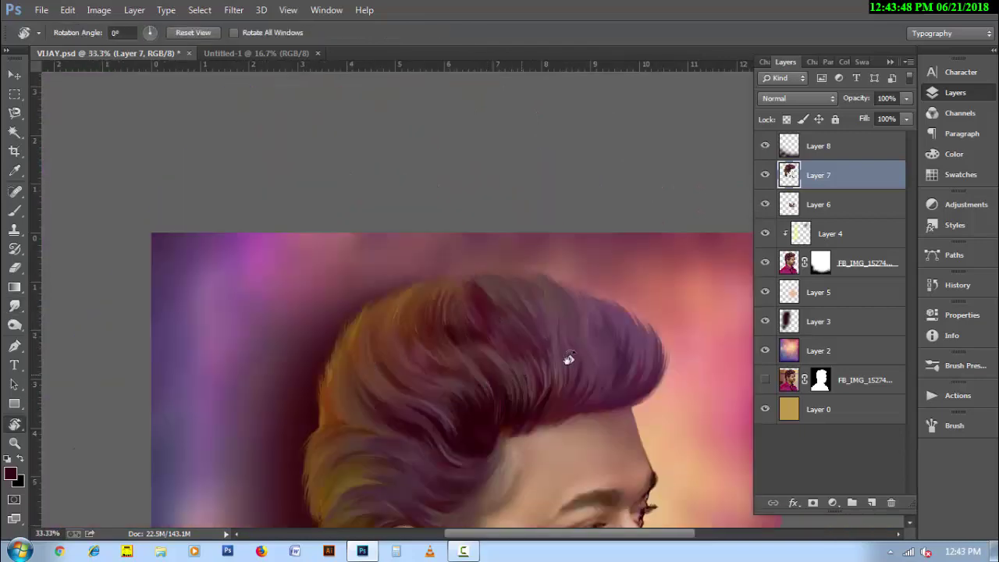
scroll(508, 310, up, 3)
drag(430, 211, 444, 286)
drag(398, 227, 414, 295)
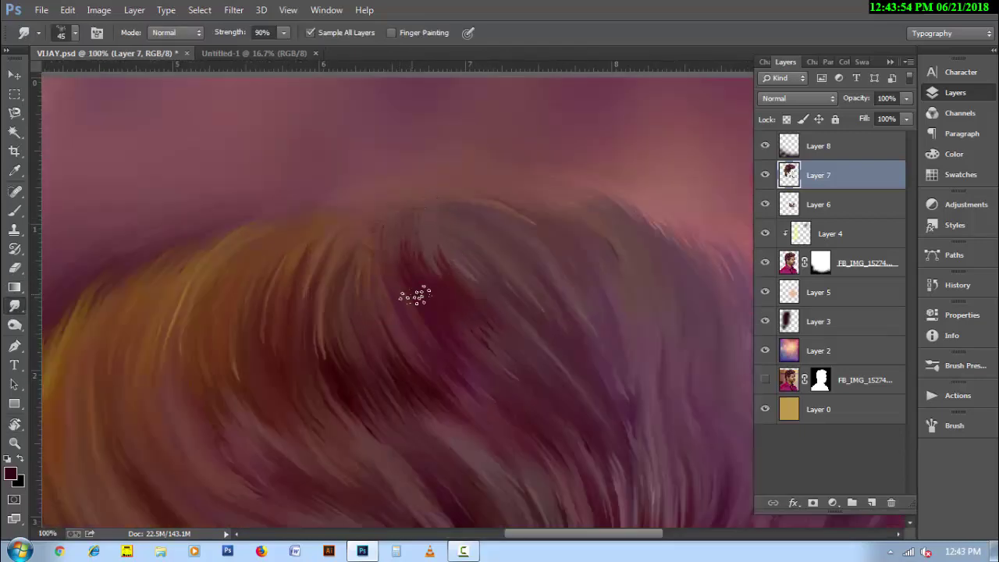
mouse_move(430, 211)
mouse_down()
mouse_move(452, 297)
mouse_move(493, 344)
mouse_up()
mouse_move(403, 191)
mouse_down()
mouse_move(405, 258)
mouse_move(383, 298)
mouse_up()
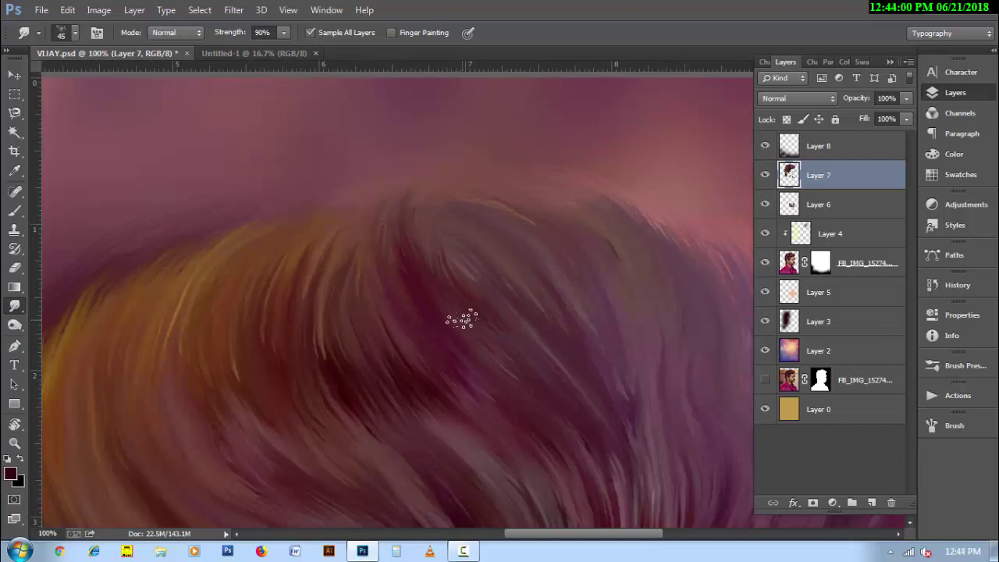
- Sweep the hair into smoother flowing lines, blending light strands into the darker hair
drag(429, 220, 441, 277)
drag(356, 234, 365, 295)
drag(332, 254, 321, 356)
drag(328, 219, 312, 306)
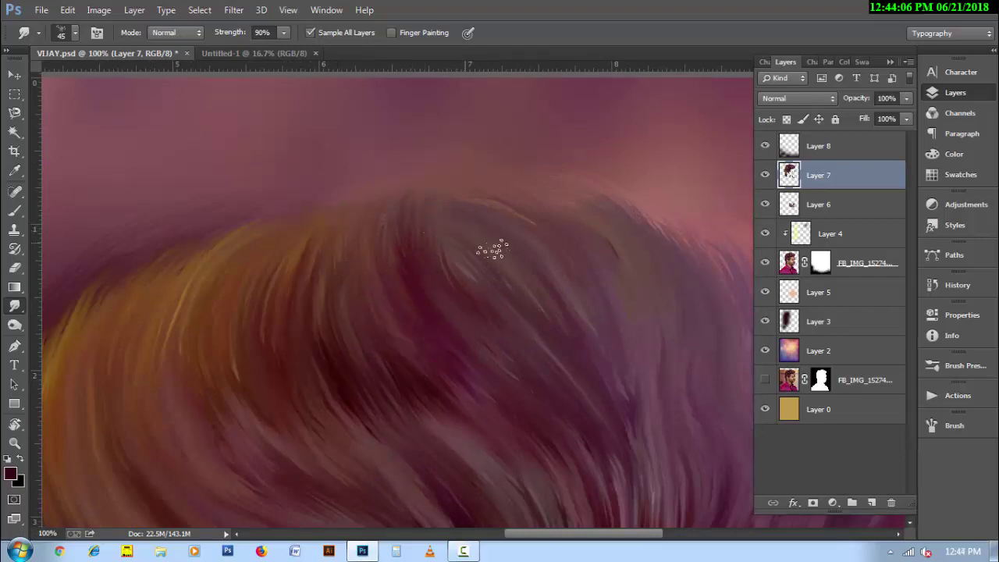
alt+click(352, 331)
ctrl+click(362, 391)
ctrl+click(357, 341)
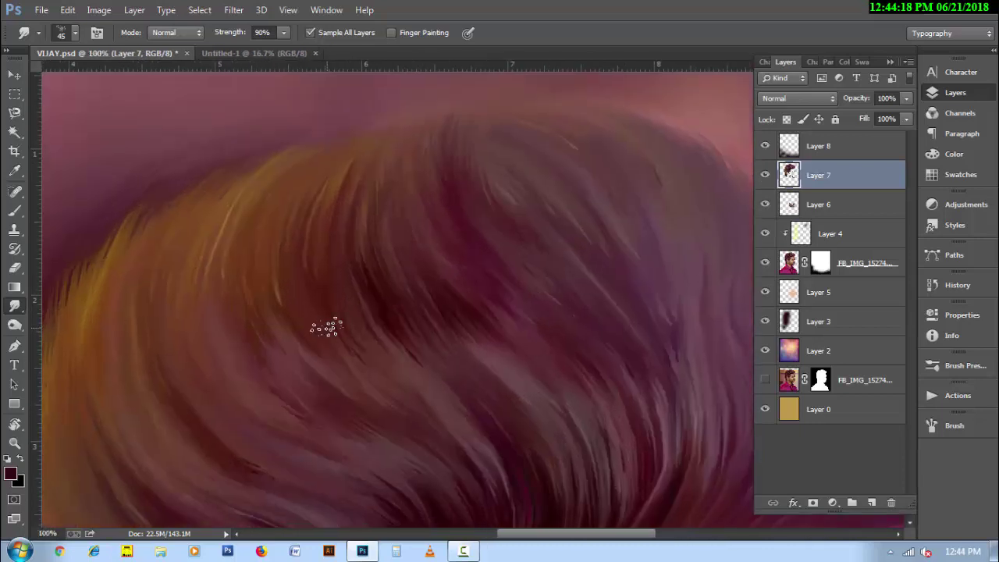
mouse_move(205, 298)
mouse_down()
mouse_move(212, 242)
mouse_move(228, 226)
mouse_up()
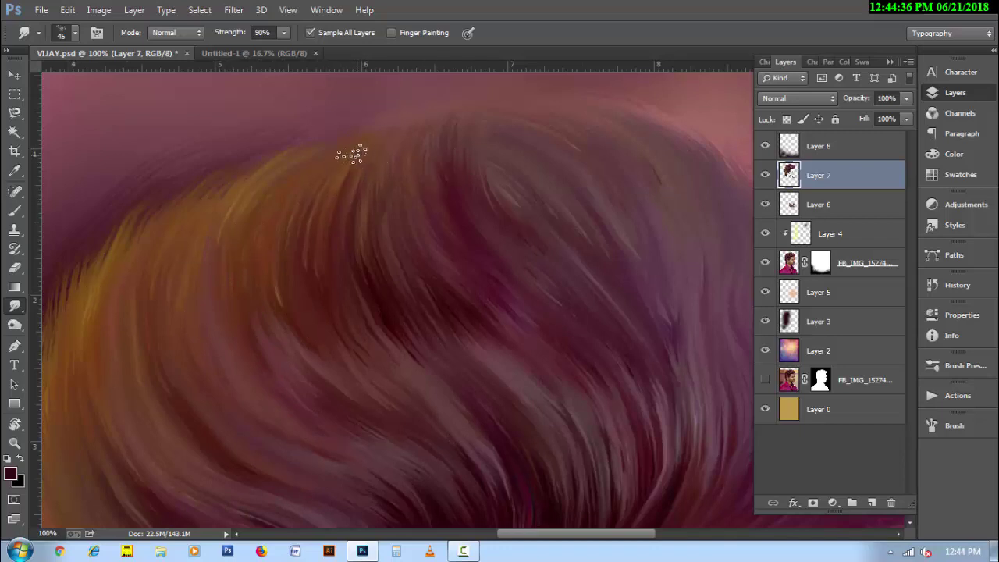
- Rotate the canvas to a comfortable angle for further hair strokes
key(p)
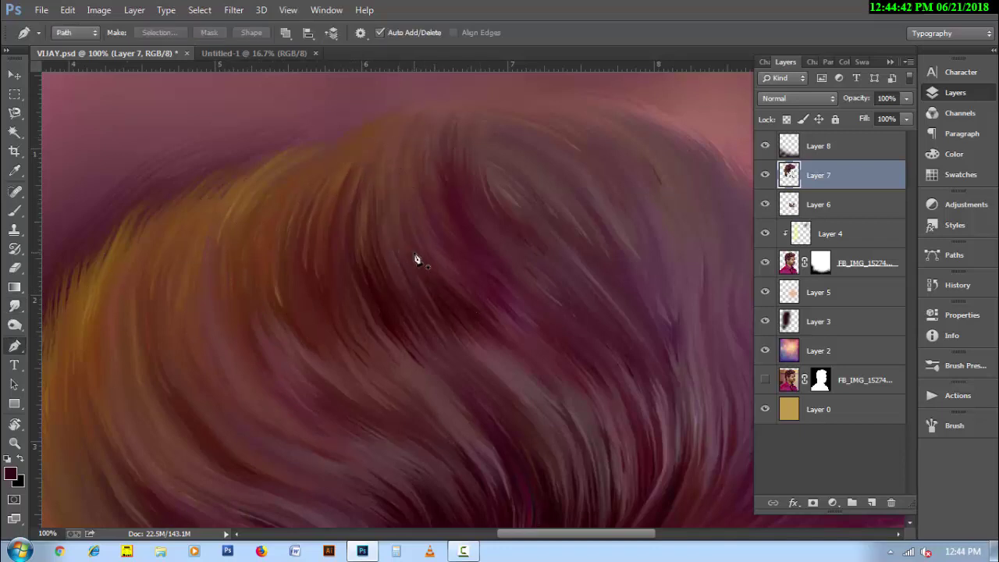
key(r)
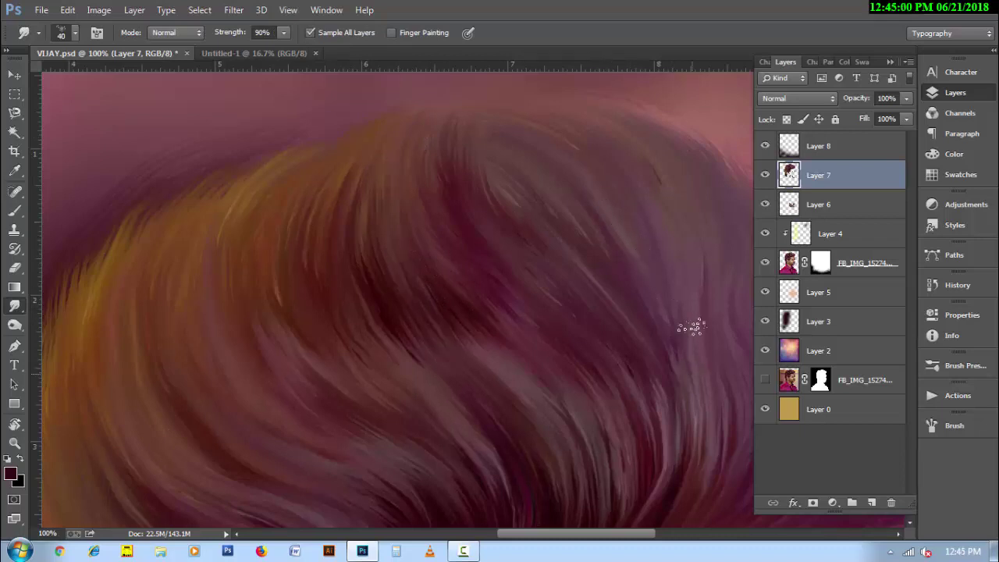
scroll(641, 167, down, 3)
scroll(582, 225, down, 3)
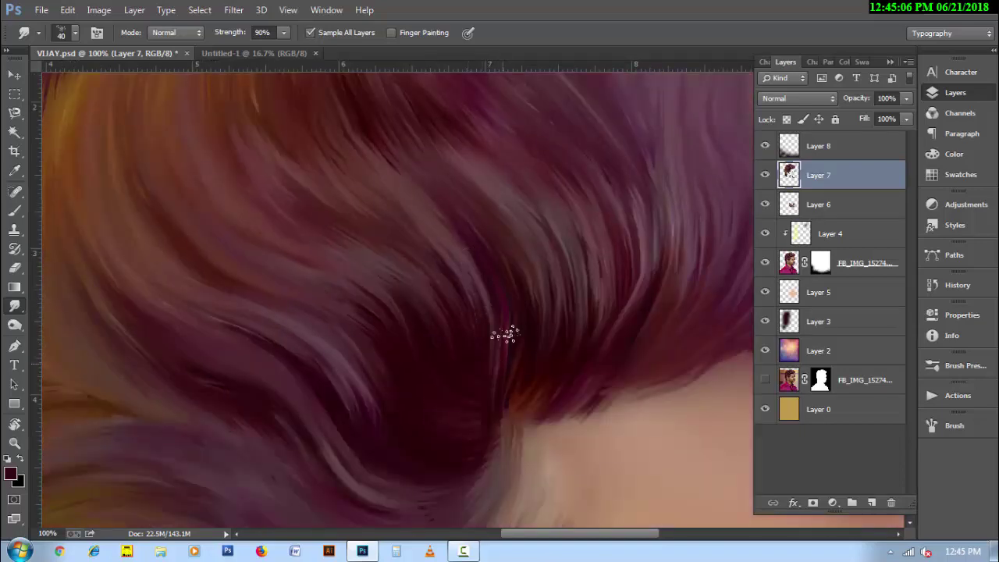
scroll(506, 421, down, 2)
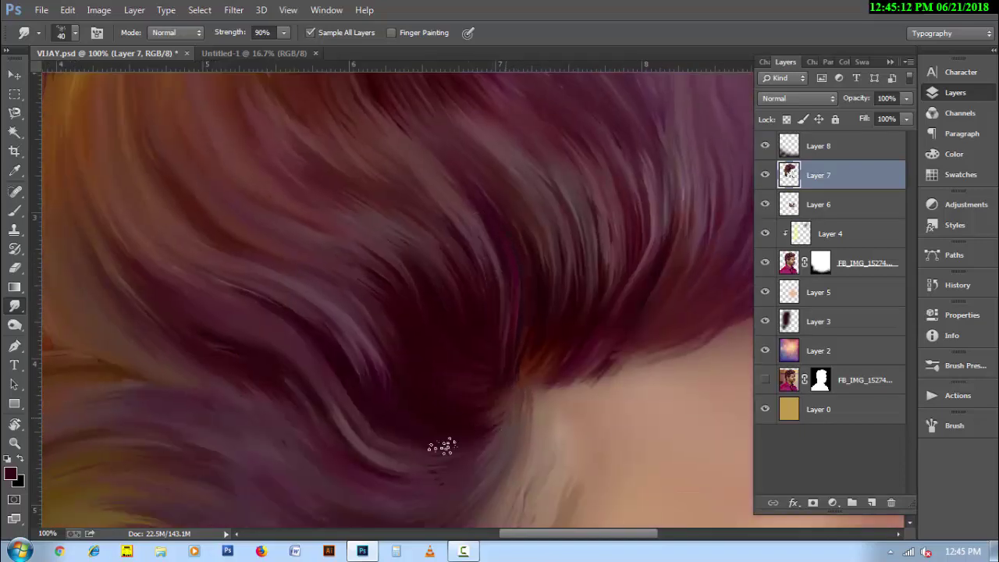
key(r)
drag(472, 389, 341, 183)
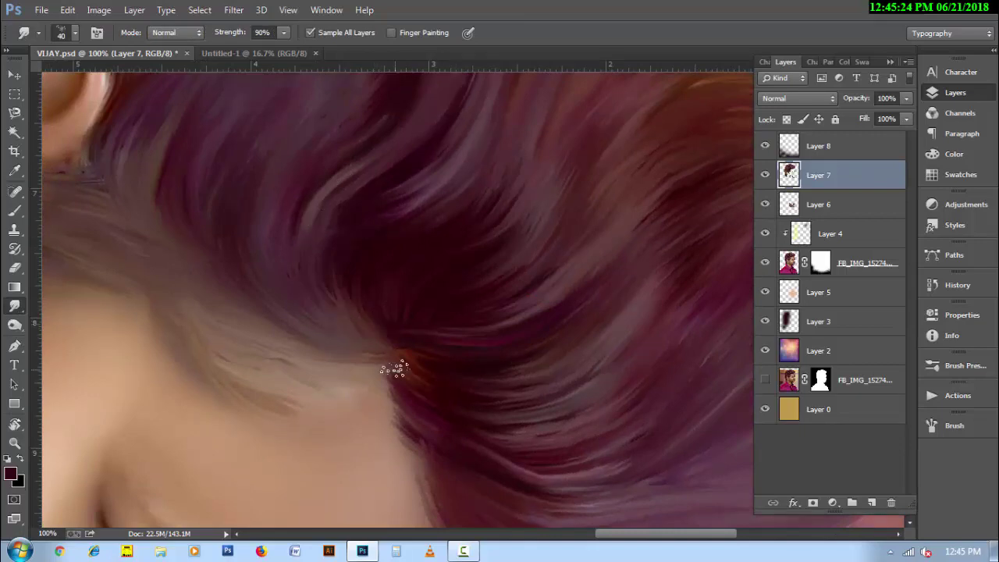
- Reset the canvas rotation, view the whole portrait, and save the document
key(ctrl+minus)
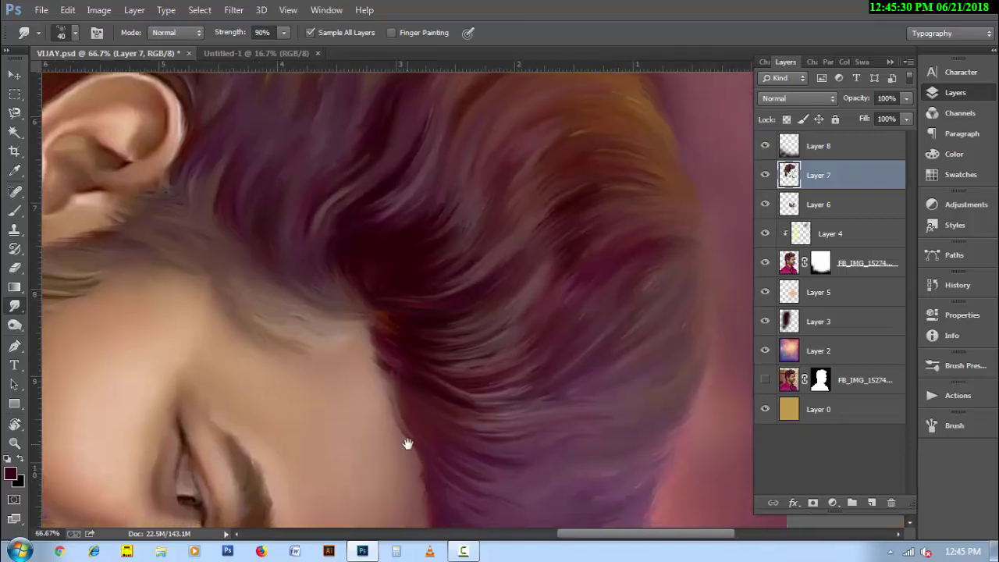
key(r)
click(192, 32)
key(h)
alt+click(532, 351)
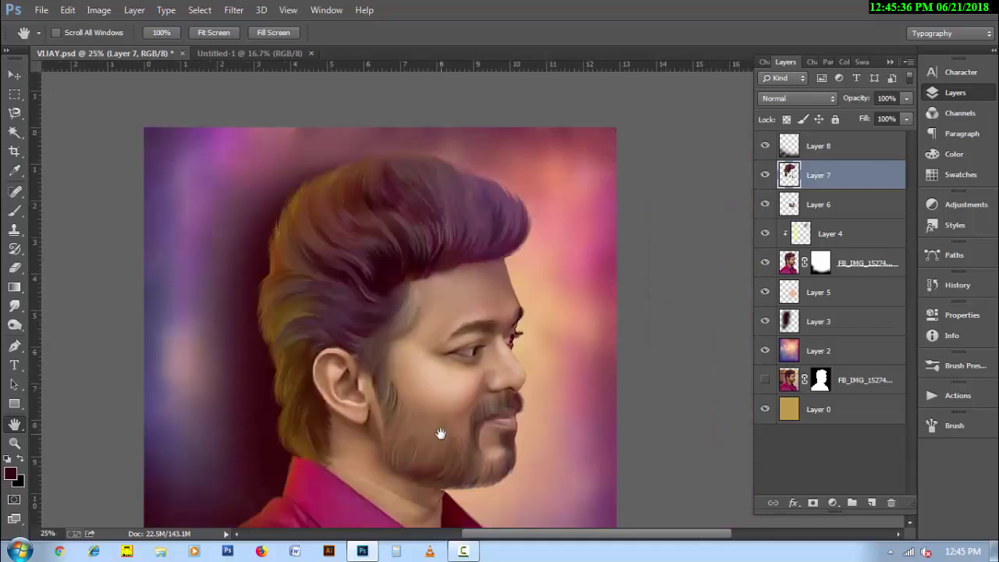
drag(623, 455, 570, 311)
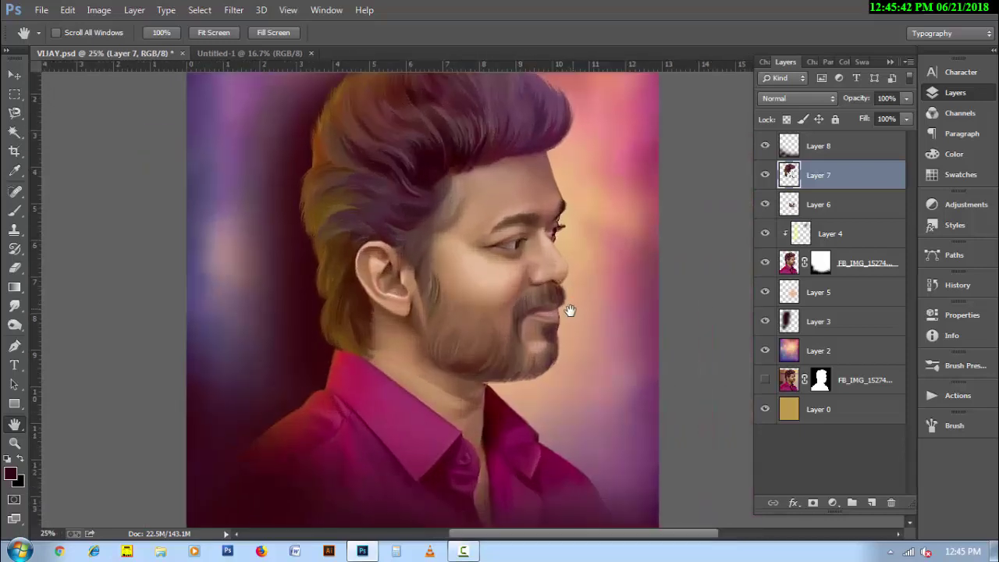
key(ctrl+s)
- Add a Hue/Saturation adjustment above Layer 8 with Saturation +16 and an inverted mask
click(818, 146)
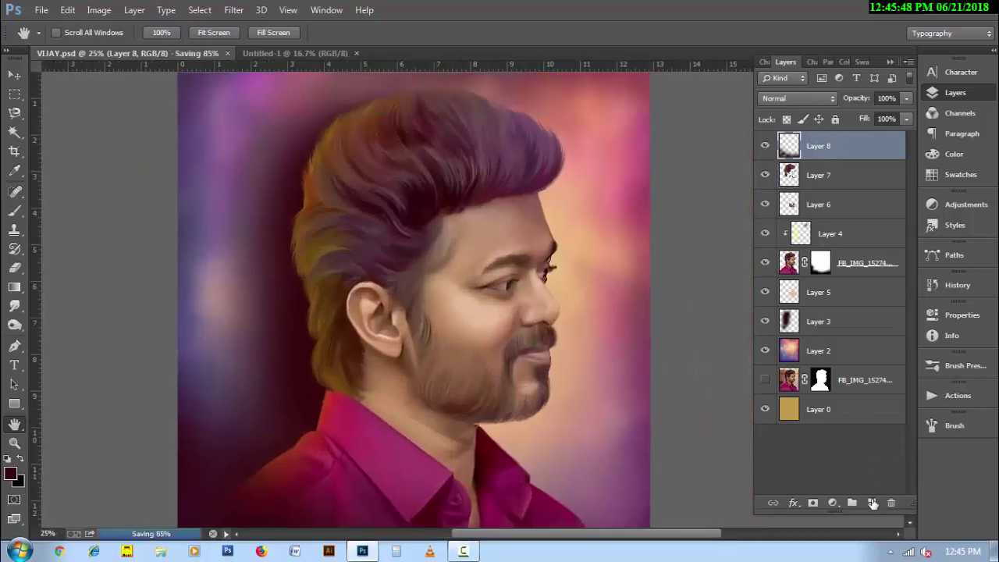
click(832, 503)
click(866, 323)
drag(808, 403, 821, 405)
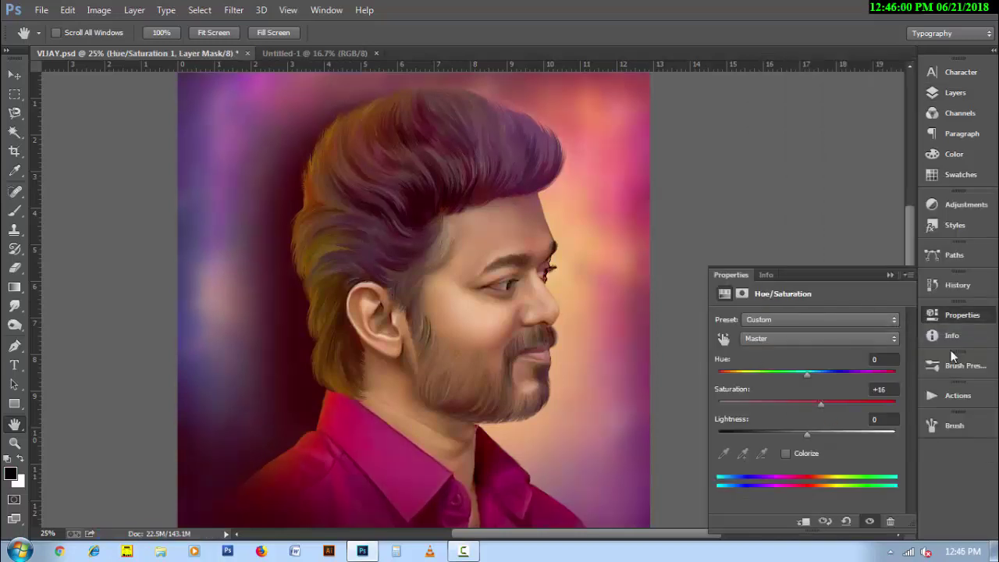
click(956, 93)
key(ctrl+i)
- Paint white on the mask to reveal the saturation boost over hair, ear and beard
key(b)
key(x)
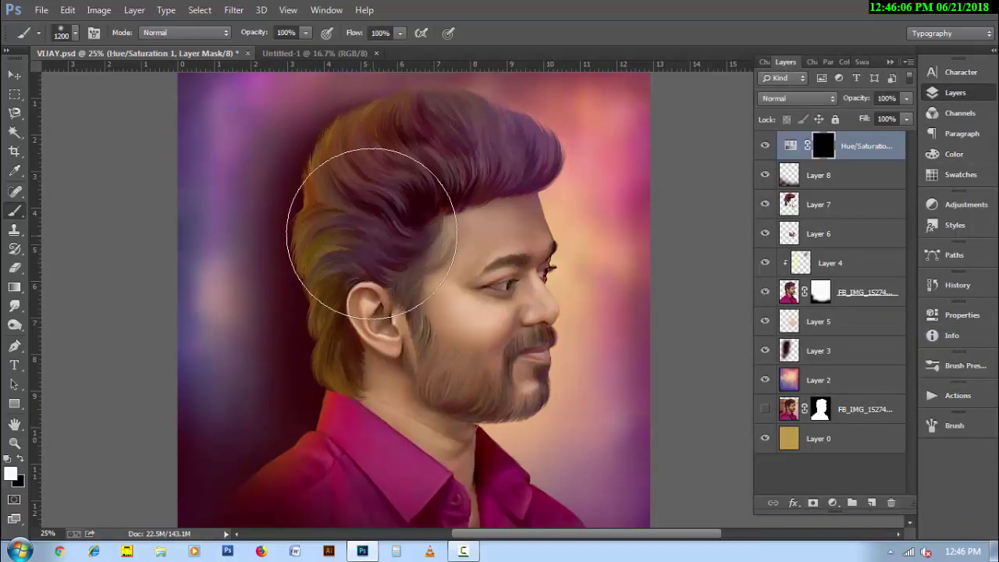
mouse_move(391, 212)
mouse_down()
mouse_move(384, 141)
mouse_move(395, 125)
mouse_up()
scroll(342, 356, down, 3)
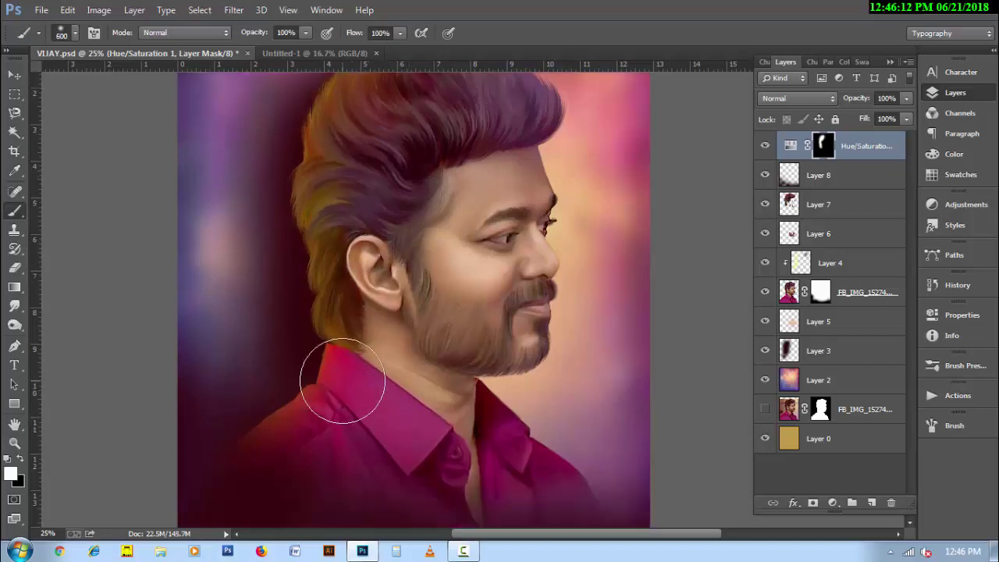
mouse_move(346, 379)
mouse_down()
mouse_move(413, 435)
mouse_move(385, 289)
mouse_move(446, 263)
mouse_move(461, 193)
mouse_up()
key(bracketleft)
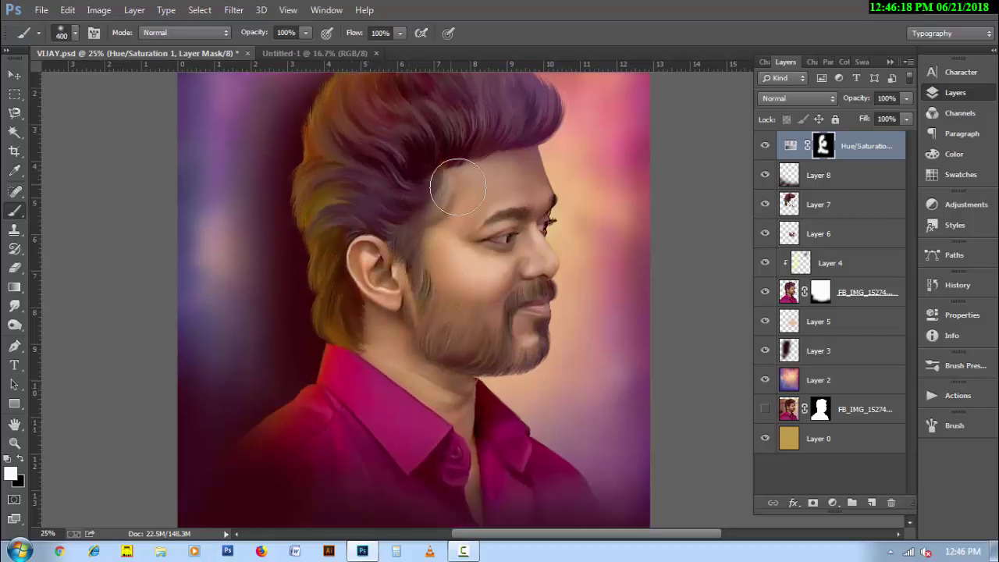
key(bracketleft)
drag(444, 312, 513, 306)
scroll(703, 386, up, 3)
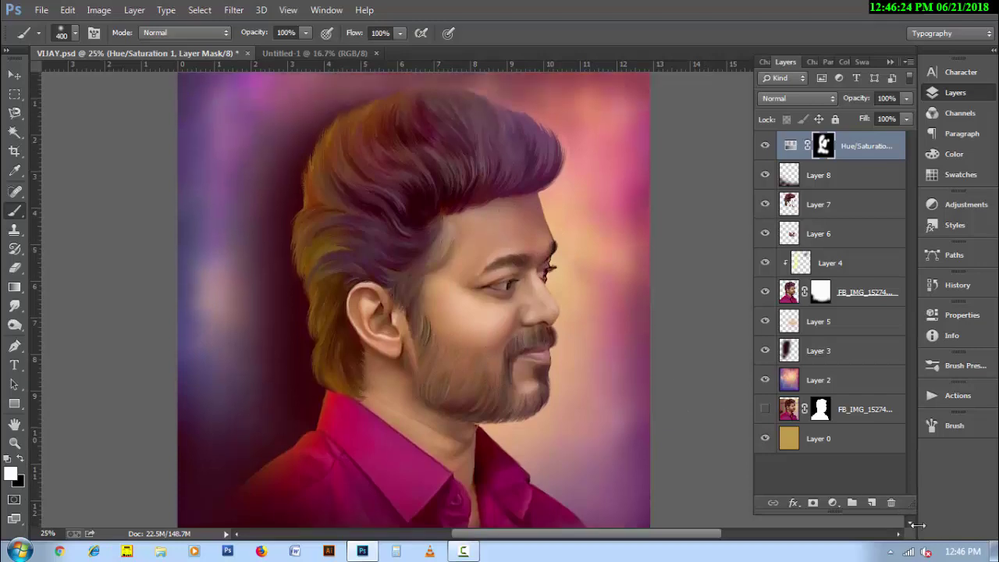
click(871, 503)
- Set the new layer to Soft Light and paint a cyan tint over the forehead
click(798, 98)
click(804, 301)
click(10, 473)
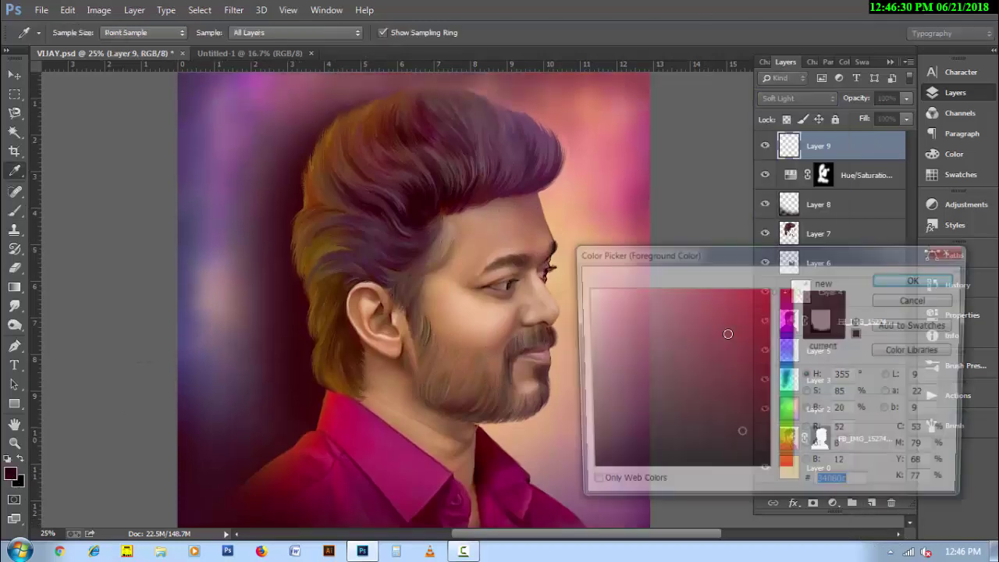
click(768, 289)
click(787, 414)
click(787, 383)
click(919, 279)
key(b)
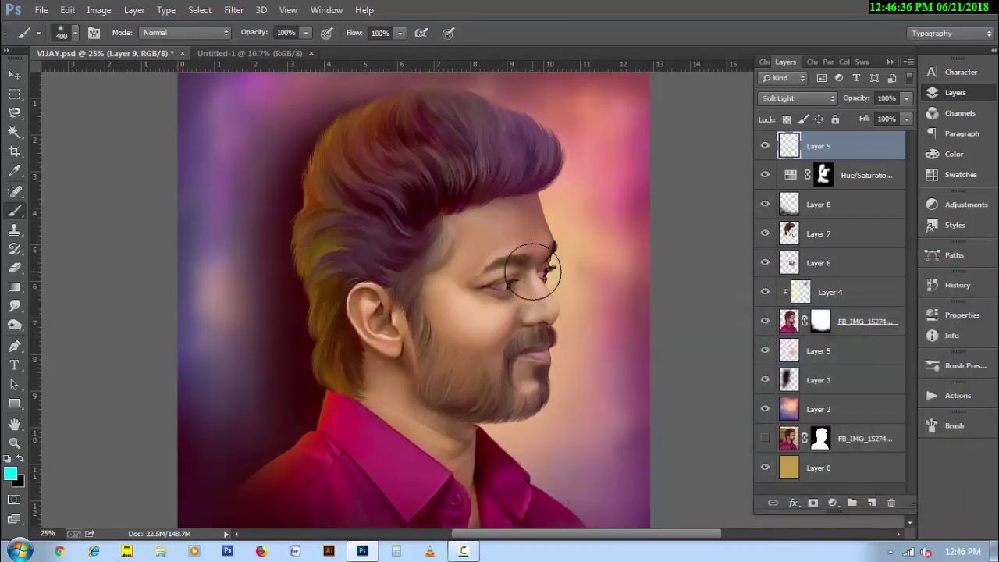
drag(468, 224, 523, 228)
- Keep Soft Light and try a 40% layer fill, then undo the cyan stroke and fill change
click(798, 98)
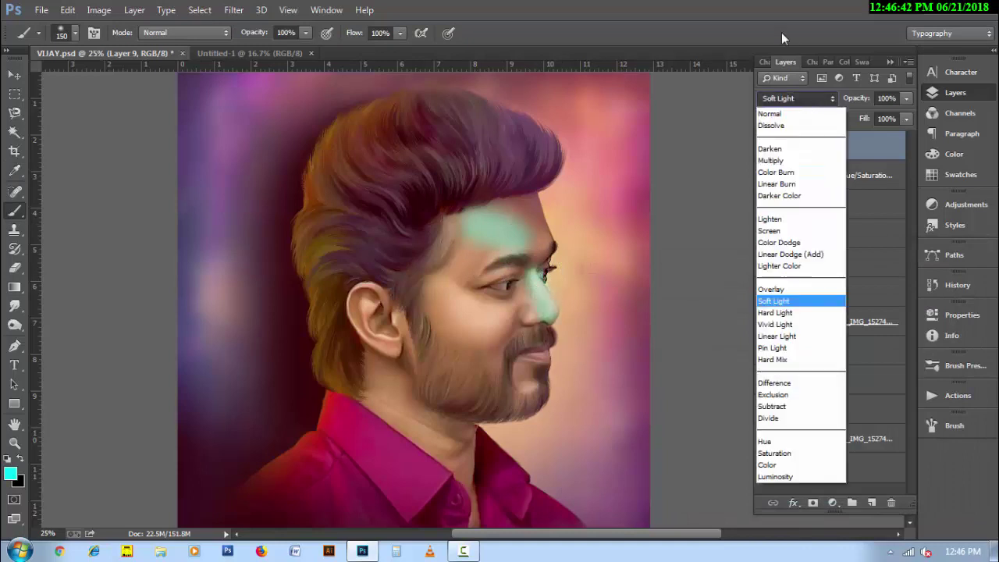
click(802, 296)
drag(864, 119, 820, 123)
text(40)
key(Return)
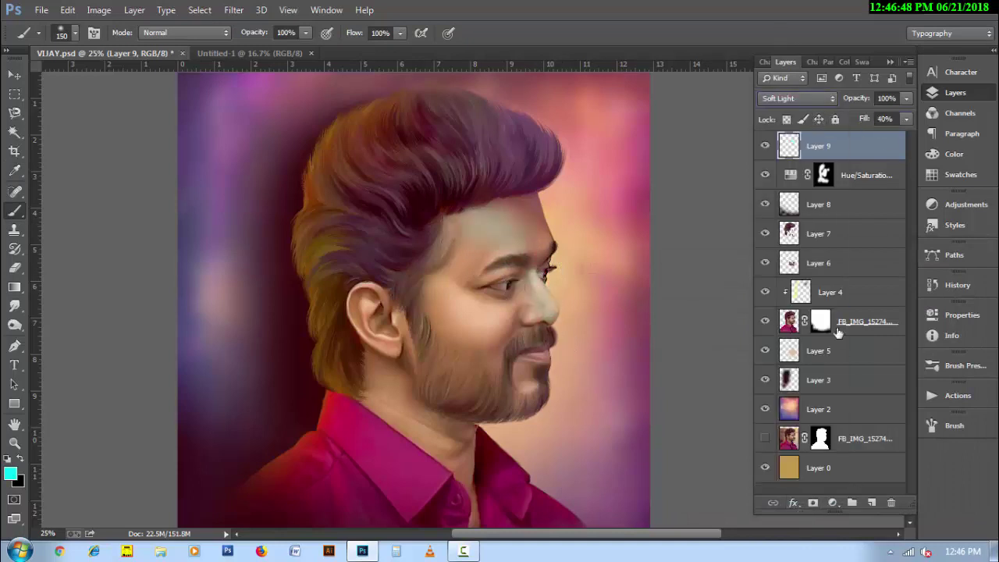
key(ctrl+alt+z)
key(ctrl+alt+z)
key(ctrl+alt+z)
- Warm and lighten the lips under the moustache and set the layer fill to 52%
key(bracketright)
key(bracketright)
key(bracketright)
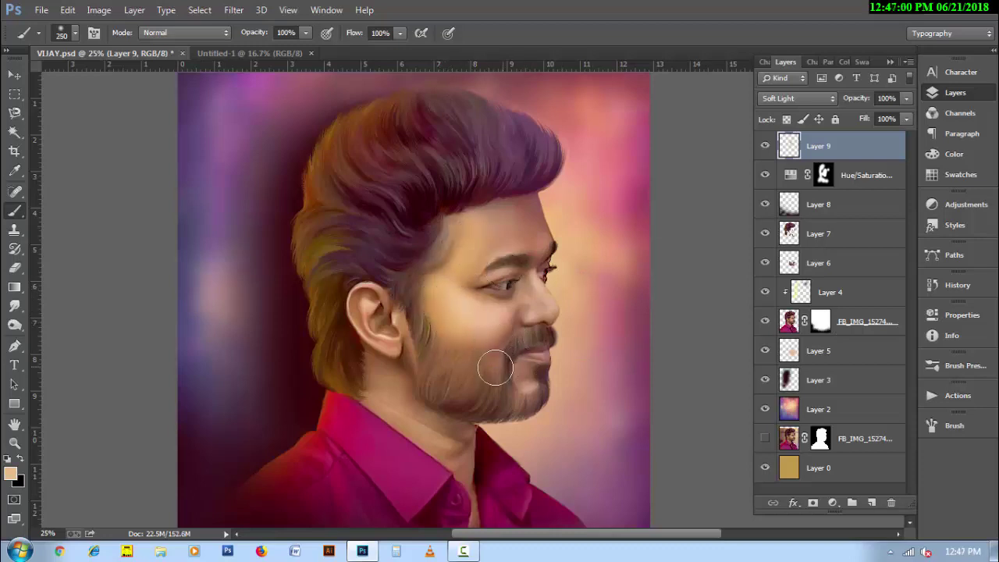
key(bracketright)
key(bracketright)
key(bracketright)
drag(866, 125, 844, 128)
key(bracketleft)
key(bracketleft)
key(bracketleft)
key(bracketleft)
key(bracketleft)
key(bracketleft)
key(bracketleft)
key(bracketleft)
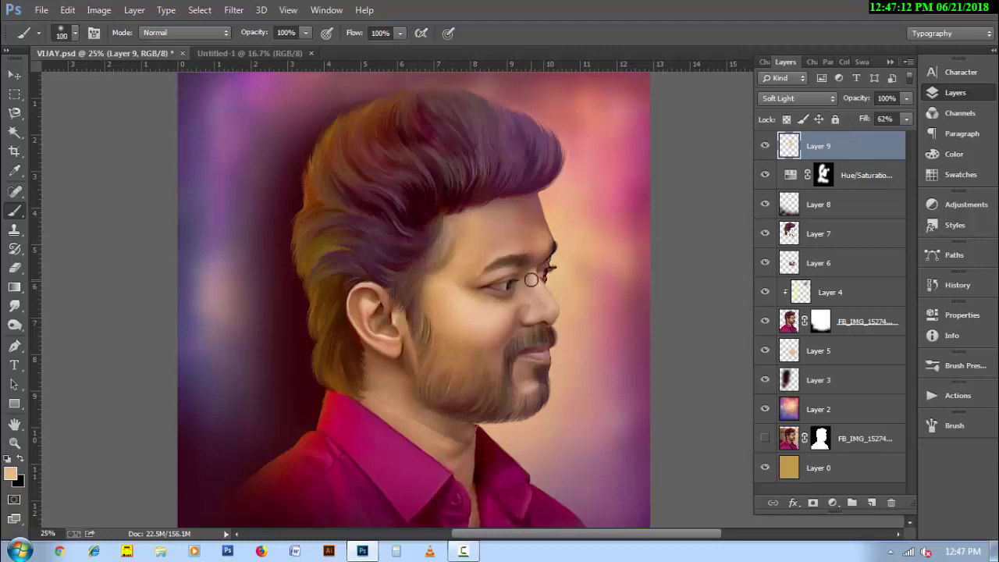
drag(522, 364, 525, 378)
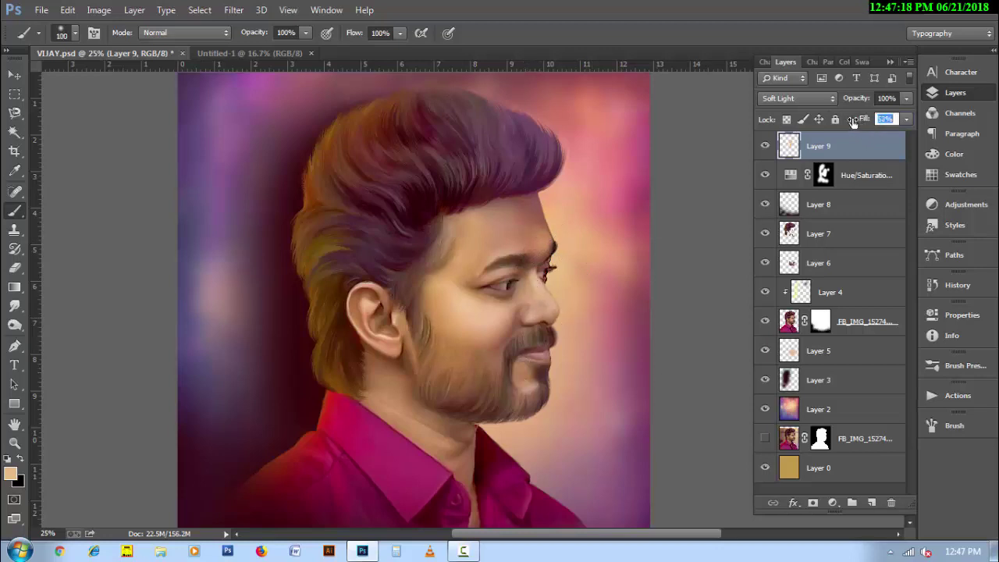
key(Return)
- Dab warm orange light onto the hair, then fade it with a larger eraser
key(bracketright)
key(bracketright)
key(bracketright)
key(bracketright)
key(bracketright)
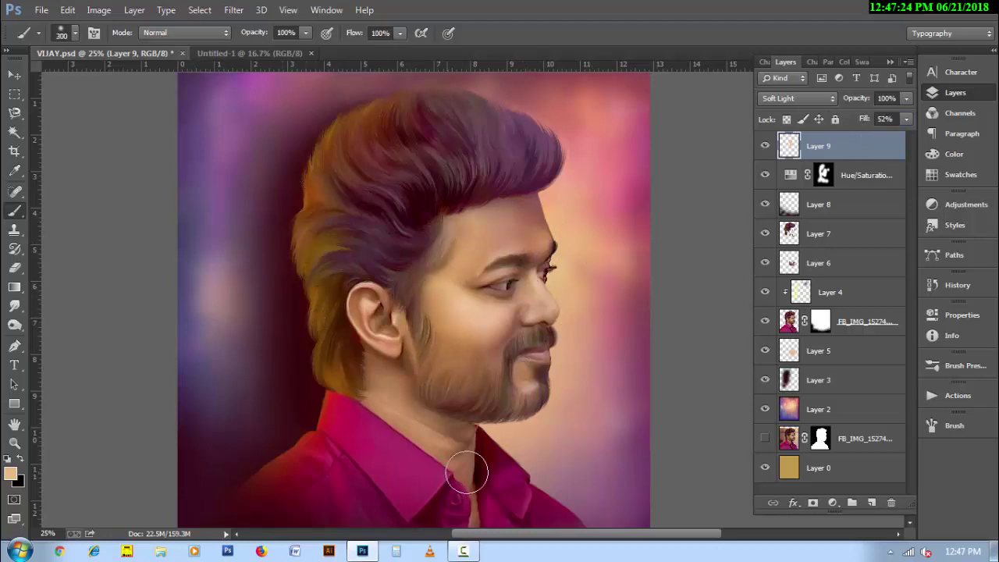
key(bracketright)
key(bracketright)
key(bracketright)
click(356, 150)
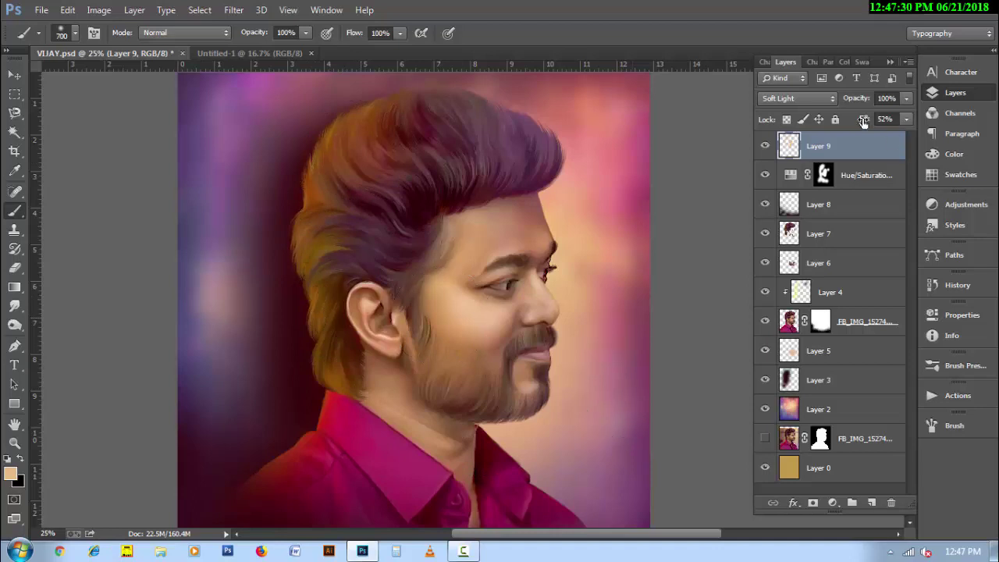
key(e)
key(2)
key(bracketright)
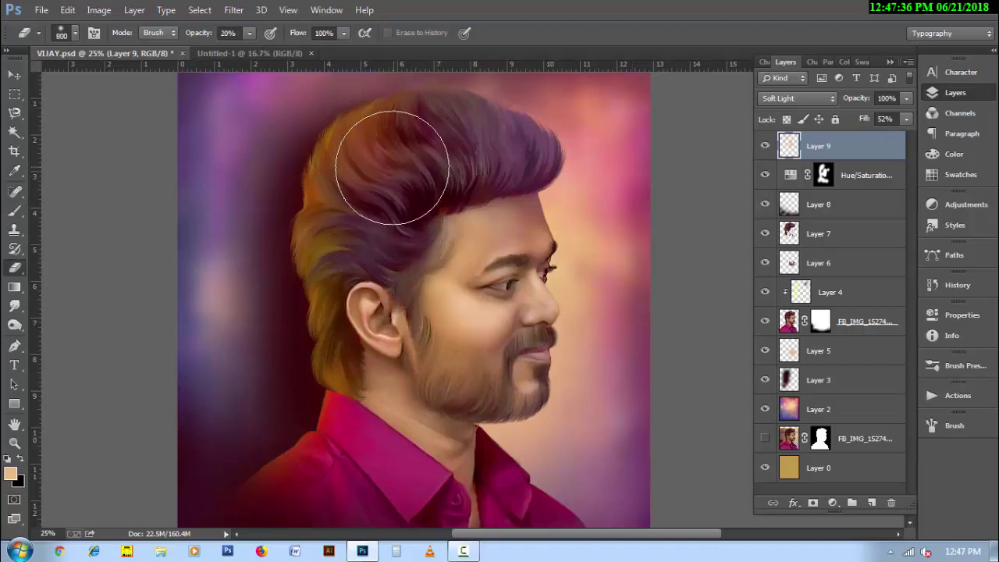
drag(393, 168, 401, 313)
key(bracketleft)
key(bracketleft)
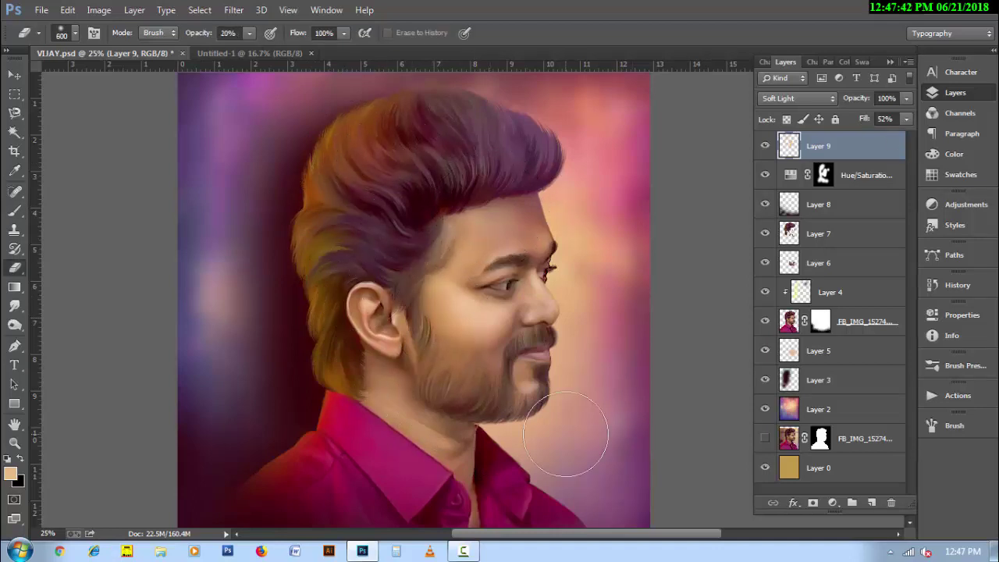
key(h)
key(ctrl+minus)
- Add a Gradient Fill layer with a horizontal 0° angle
scroll(565, 296, up, 1)
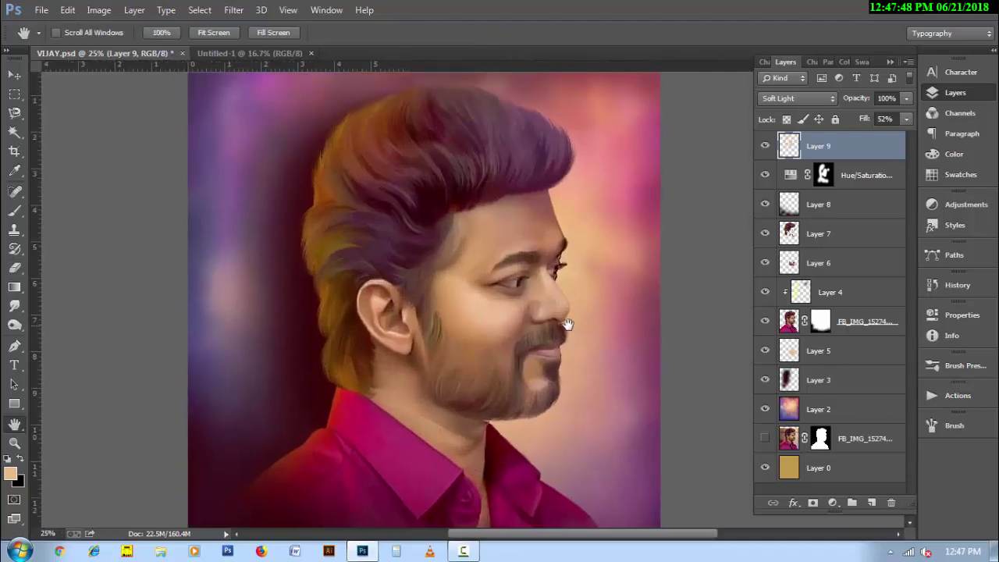
scroll(565, 295, down, 1)
click(832, 503)
click(863, 203)
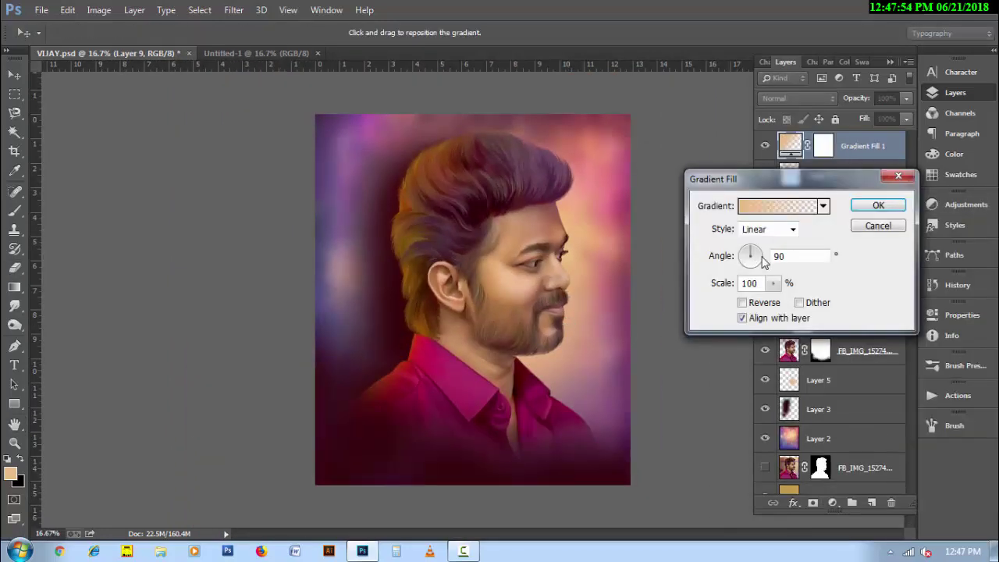
click(764, 260)
- Set the gradient's start stop to a dark maroon and apply the fill
click(747, 207)
click(557, 432)
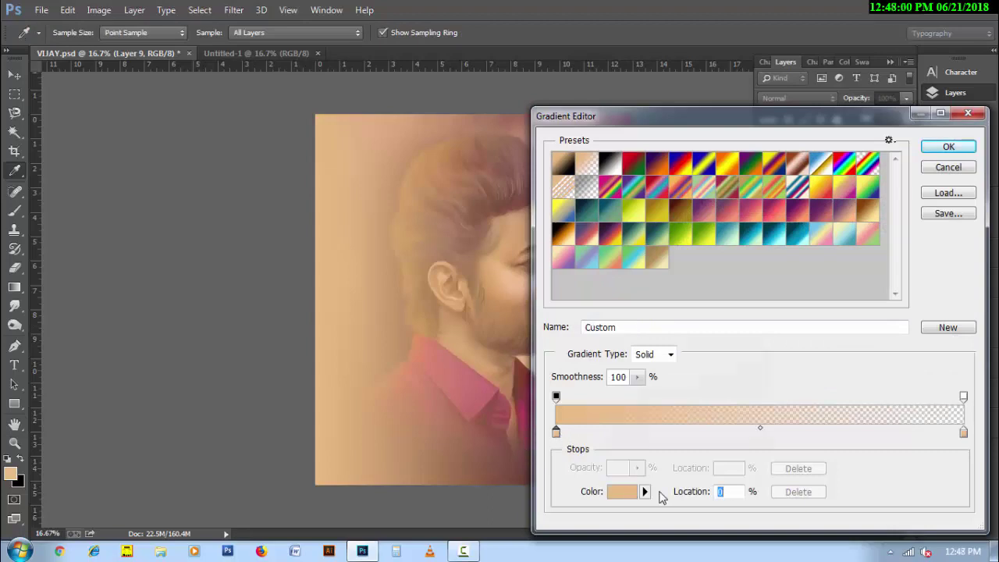
click(617, 492)
click(768, 395)
click(787, 326)
click(787, 301)
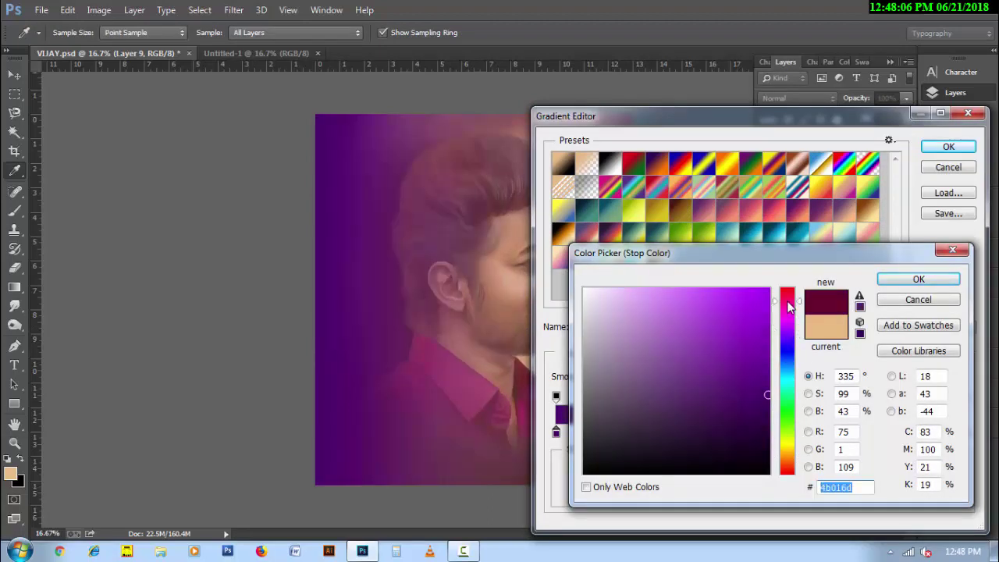
click(919, 278)
click(945, 148)
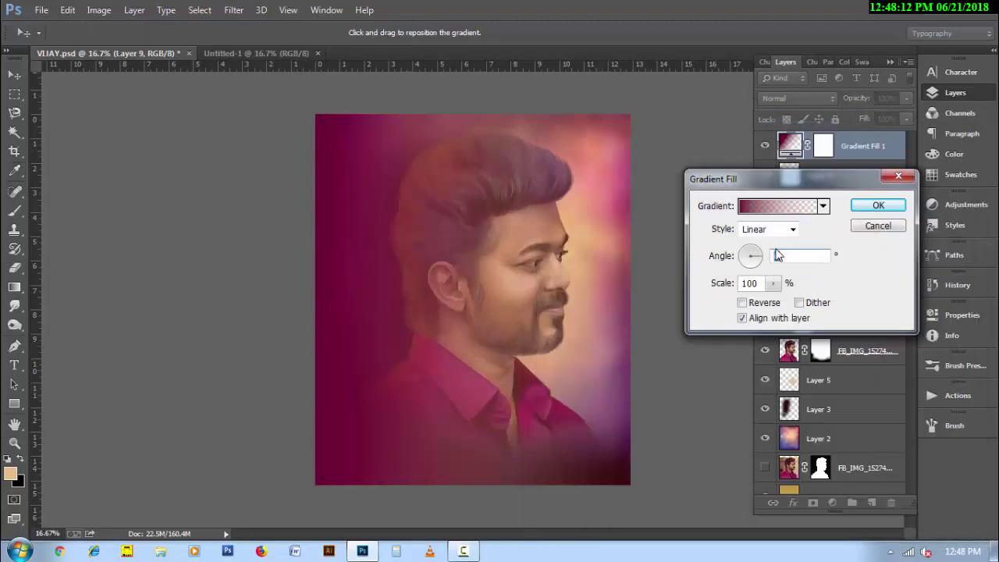
click(866, 207)
- Brush black on the fill's mask to clear the hair, face, beard and left side
key(g)
key(d)
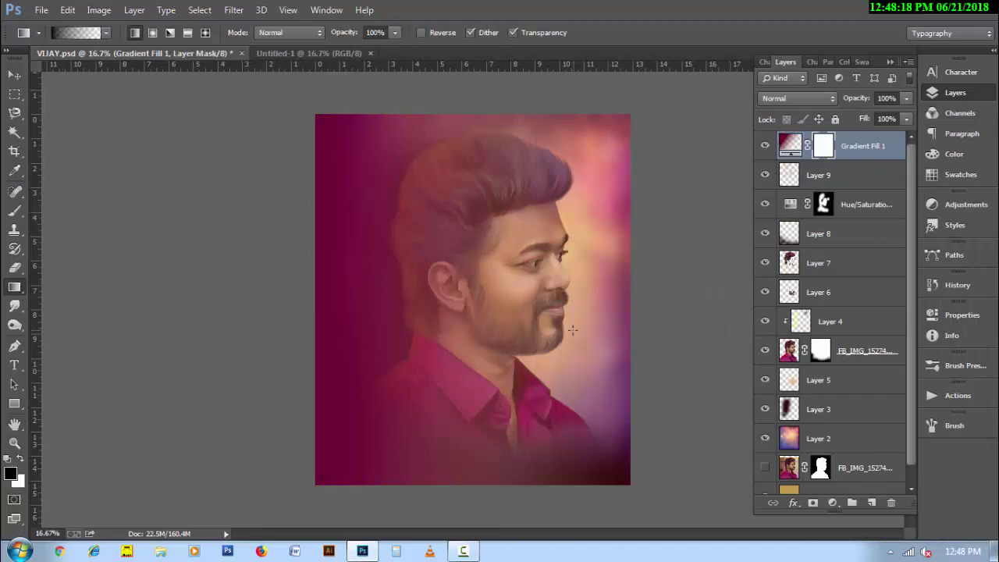
drag(288, 310, 286, 311)
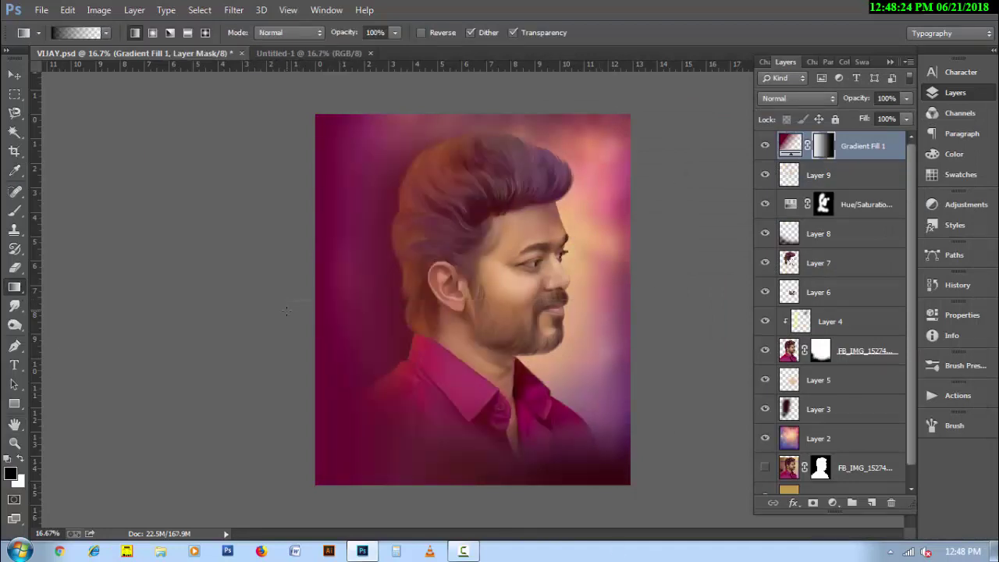
key(ctrl+z)
key(b)
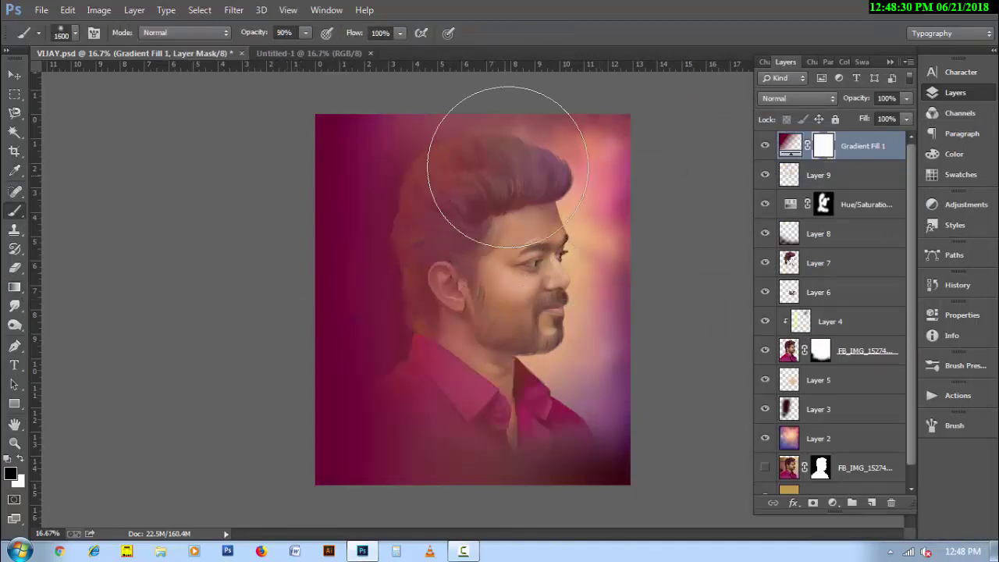
mouse_move(508, 166)
mouse_down()
mouse_move(486, 205)
mouse_move(491, 179)
mouse_move(495, 379)
mouse_up()
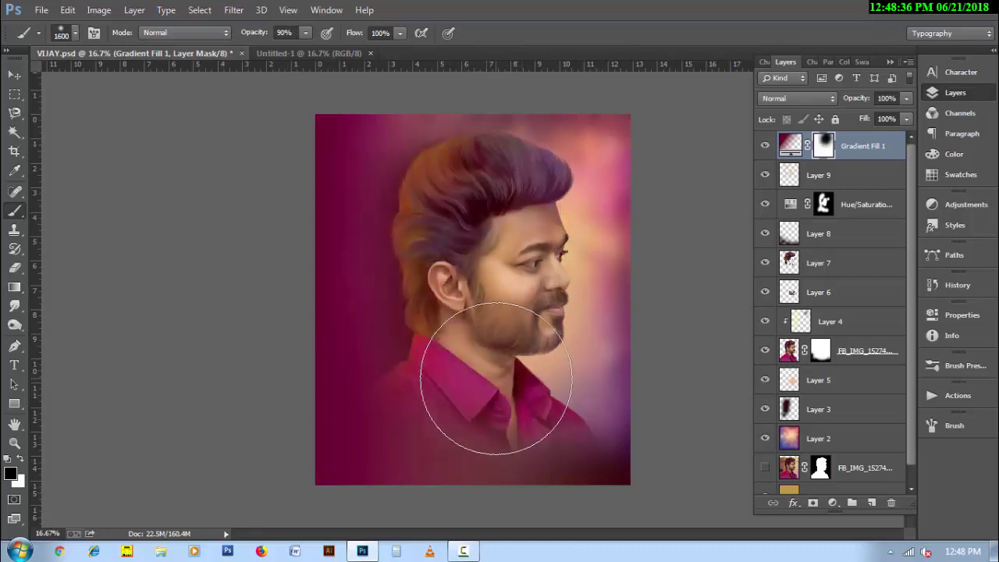
mouse_move(413, 301)
mouse_down()
mouse_move(419, 152)
mouse_move(368, 151)
mouse_up()
key(bracketright)
key(bracketright)
key(bracketright)
- Delete the fill layer; draw dark maroon gradients on the left and on a new layer's lower-left
key(Delete)
key(g)
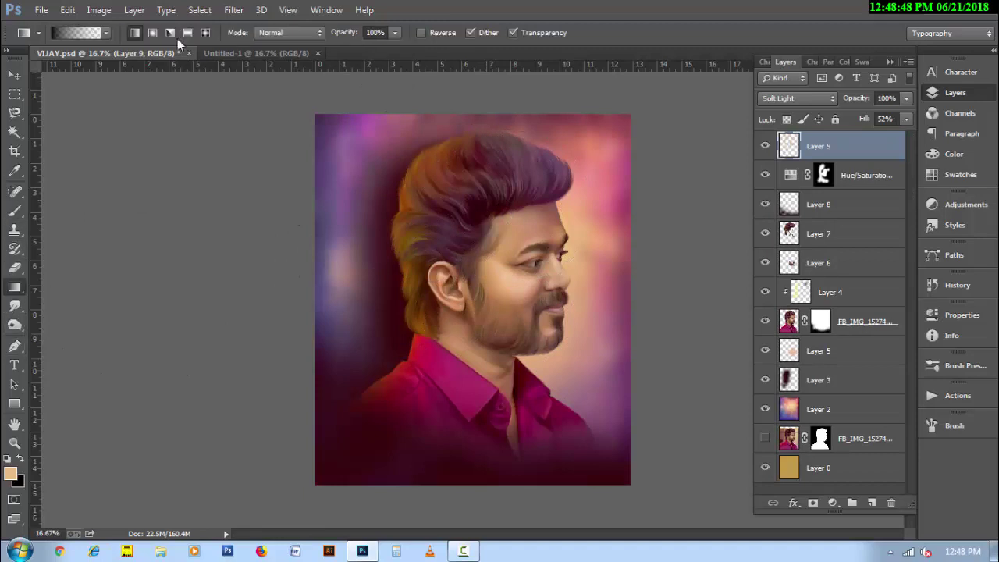
click(11, 473)
click(648, 438)
click(919, 277)
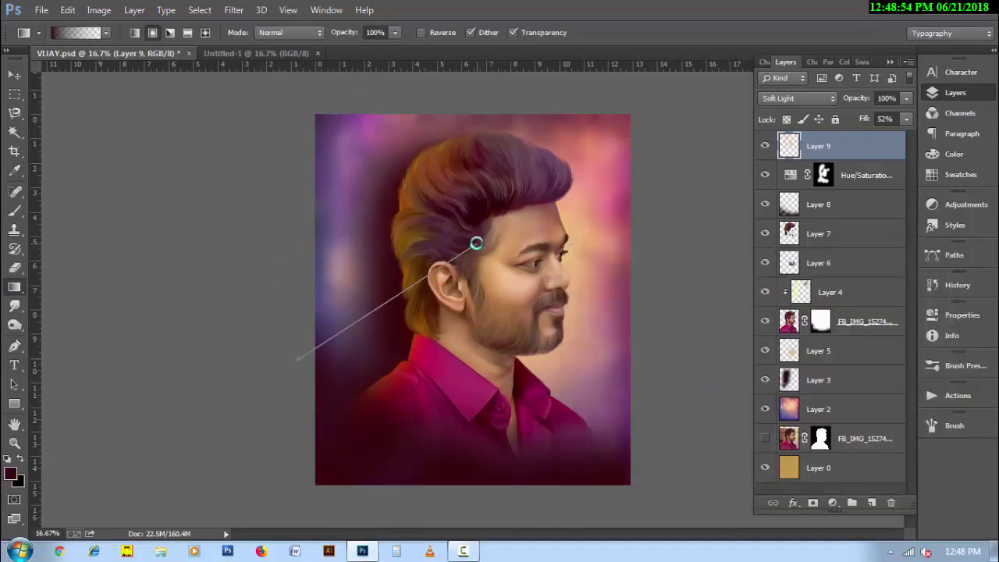
drag(313, 350, 476, 243)
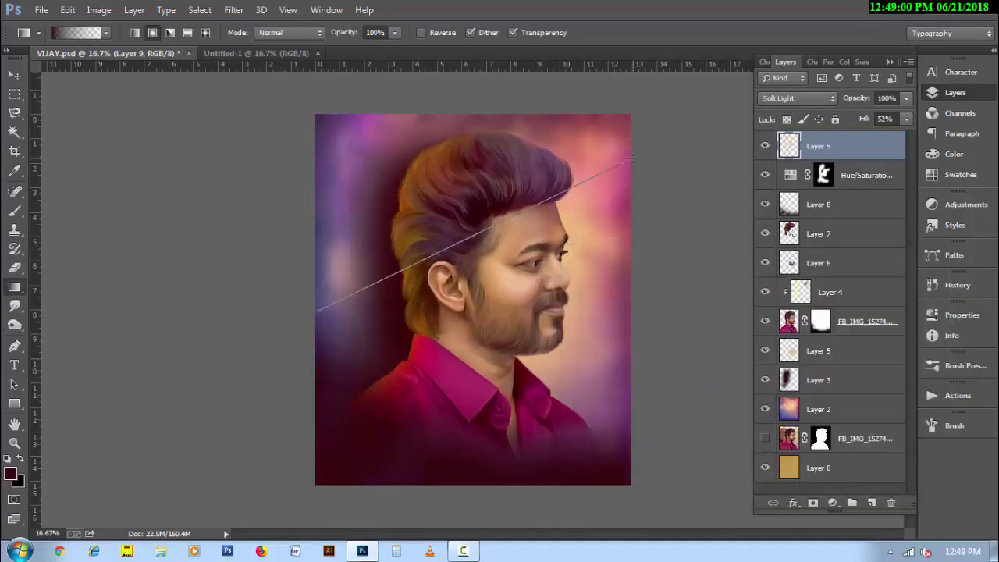
drag(320, 302, 577, 206)
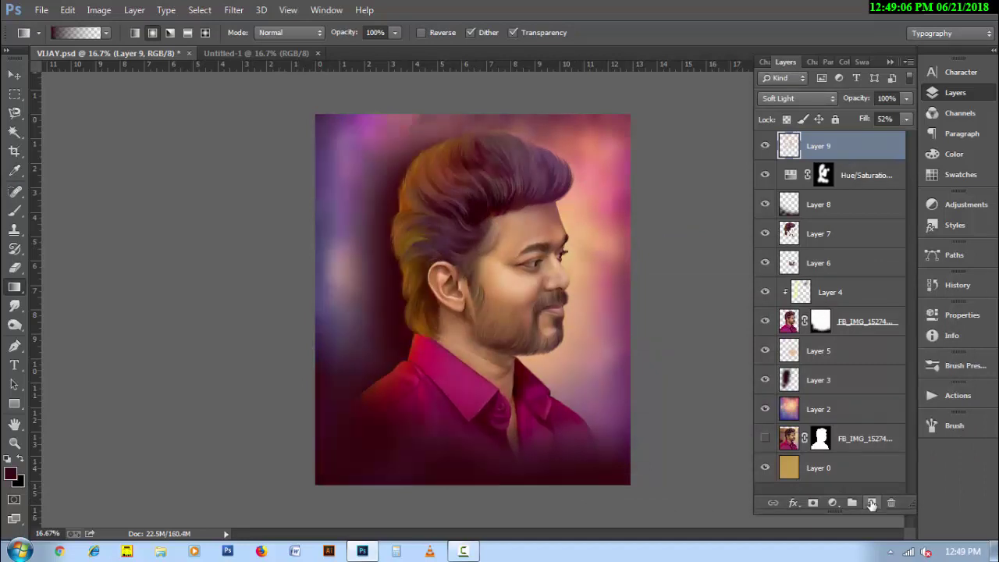
click(872, 503)
drag(296, 370, 472, 240)
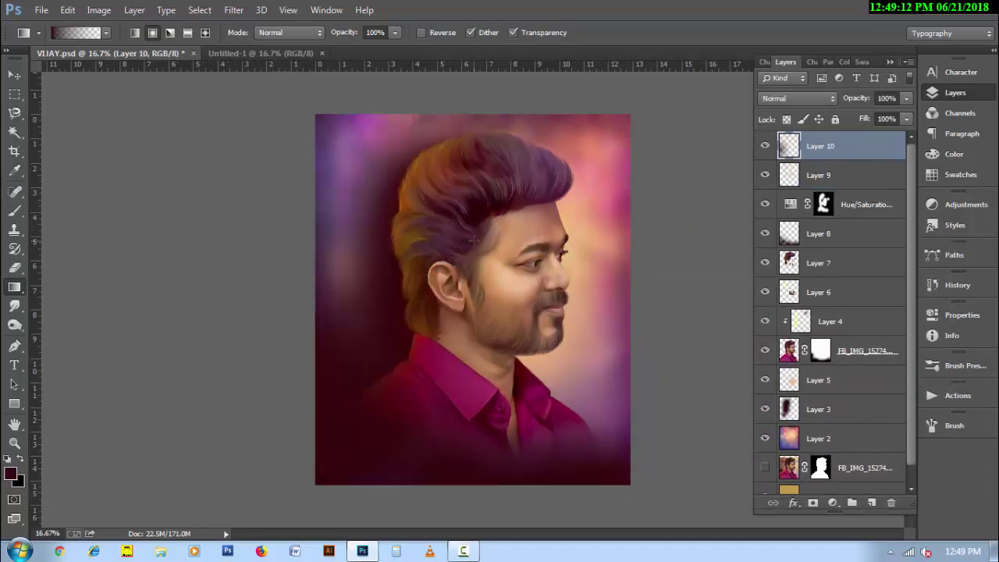
- Redraw the lower-left dark gradient and give Layer 10 a dark blue Color Overlay
key(ctrl+z)
drag(297, 333, 447, 251)
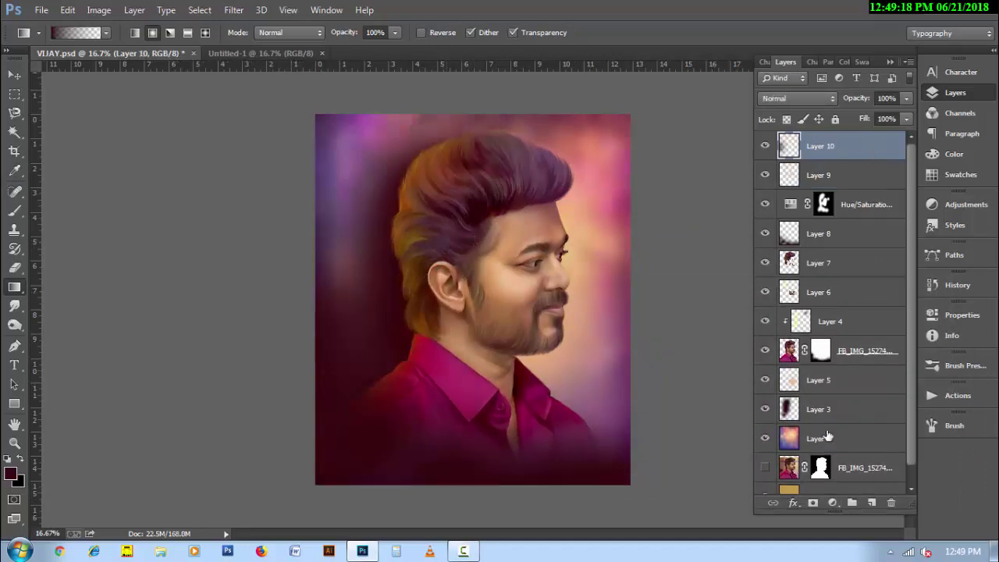
click(794, 503)
click(835, 427)
click(879, 278)
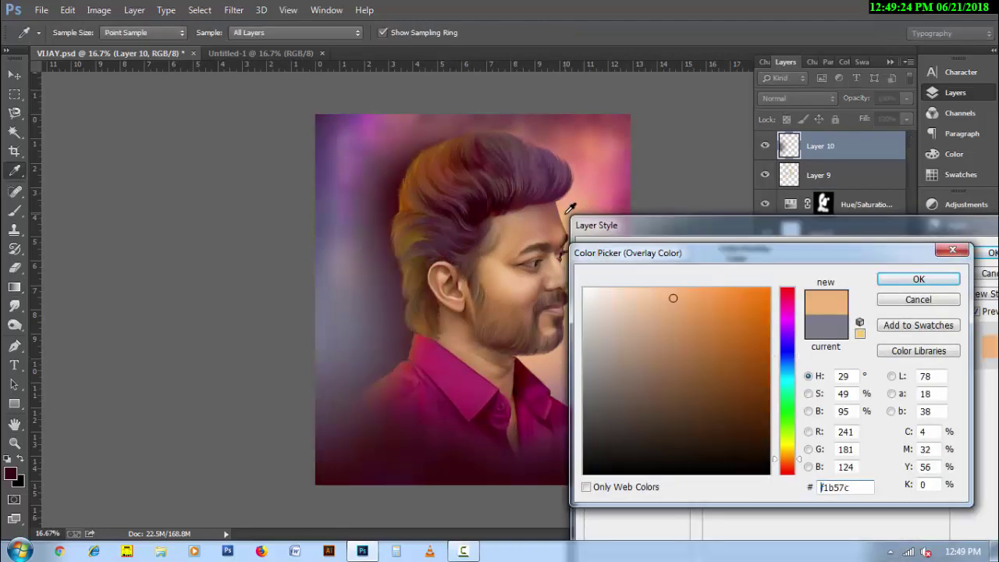
click(787, 328)
click(787, 379)
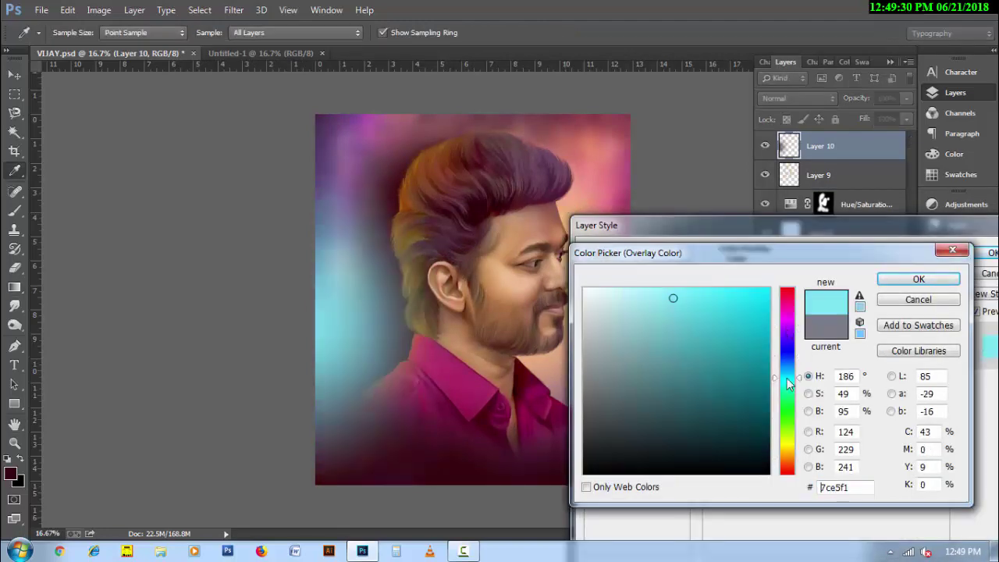
click(790, 359)
click(759, 425)
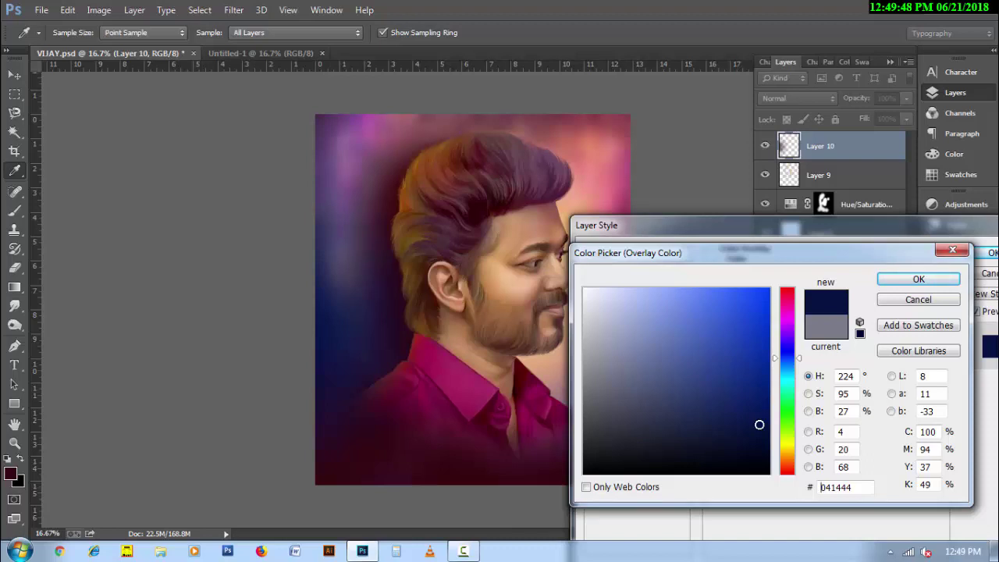
click(915, 279)
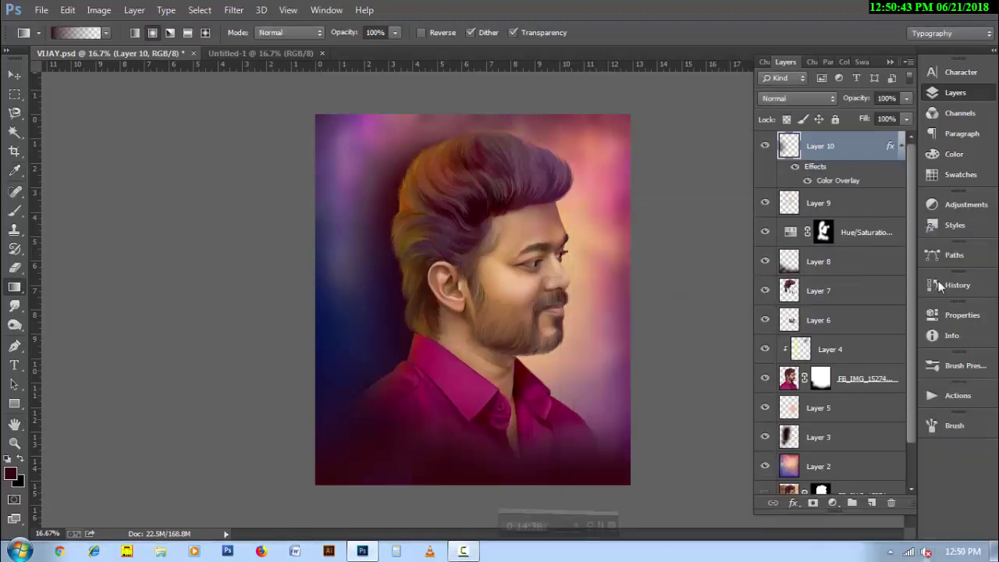
- Change Layer 10's Color Overlay colour to magenta
double_click(838, 180)
click(855, 271)
click(713, 290)
click(788, 334)
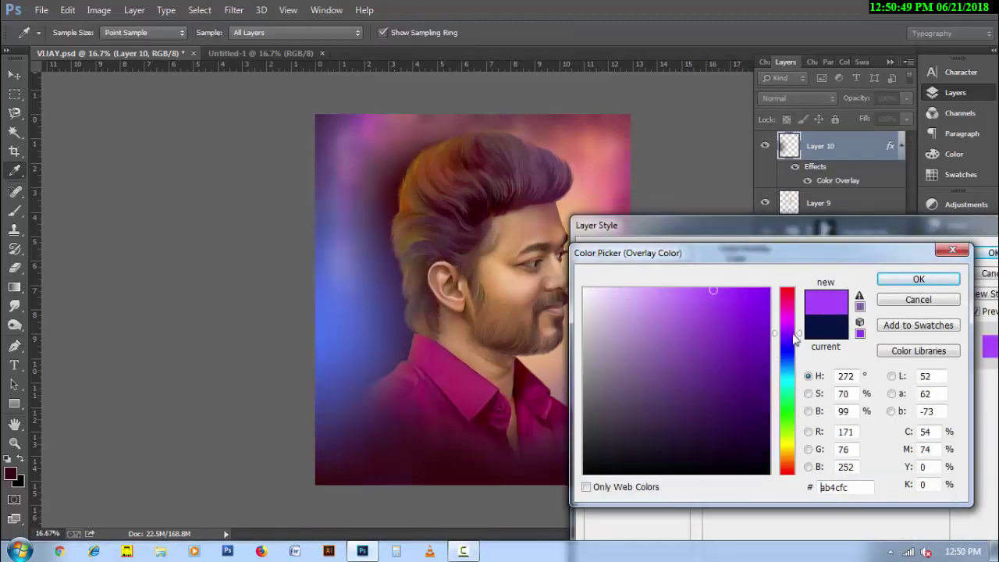
click(788, 313)
click(919, 278)
click(982, 252)
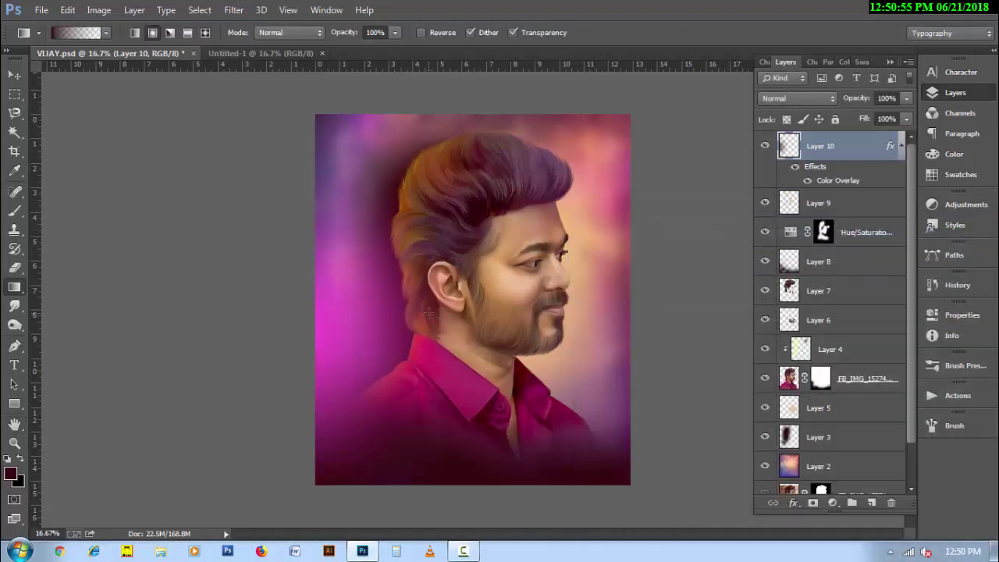
- Stretch Layer 10's shading to the canvas top, width and left edge
key(ctrl+t)
drag(391, 167, 390, 107)
drag(463, 325, 487, 302)
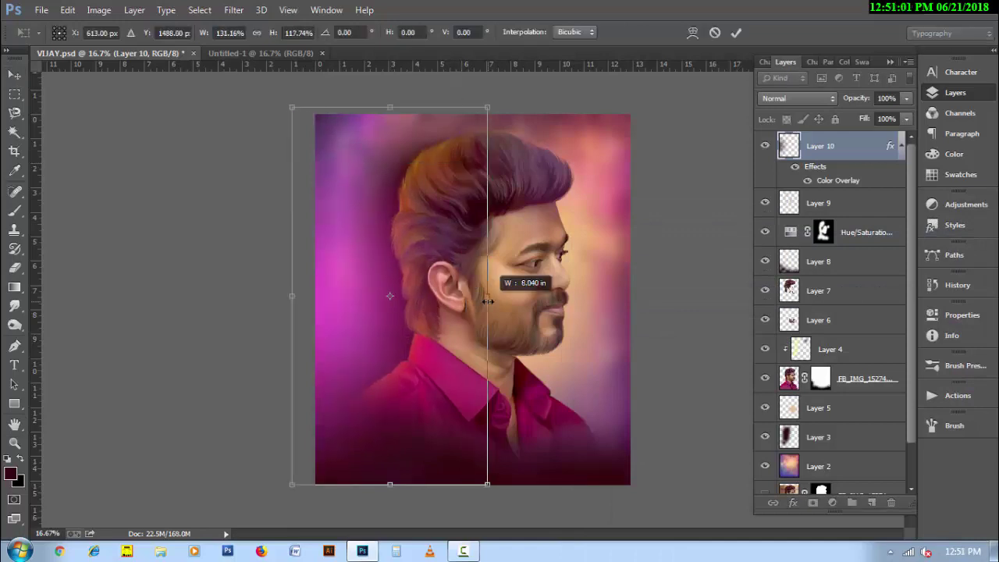
drag(356, 329, 374, 329)
key(Return)
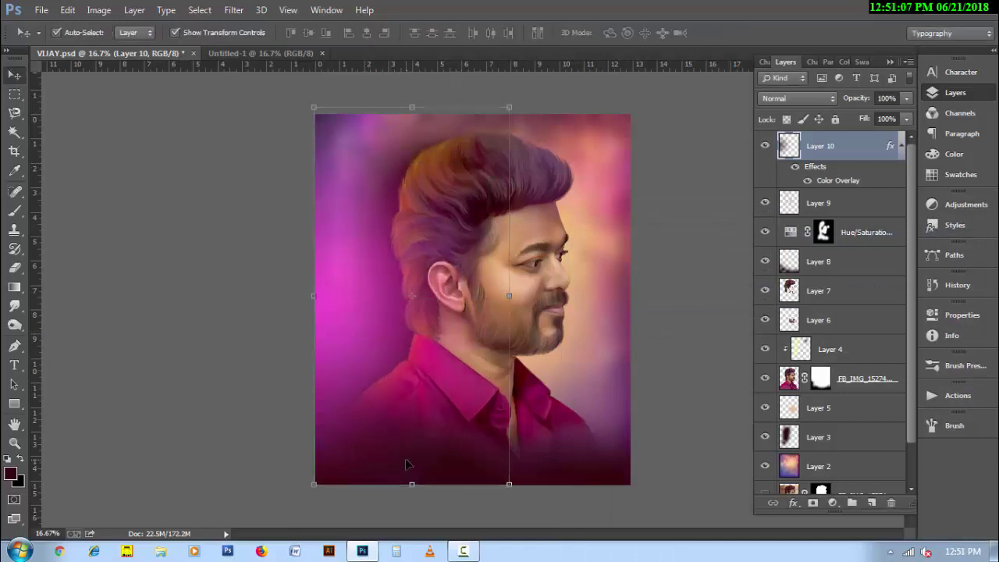
- Mask the shading off the hair, then delete Layer 10
key(b)
click(813, 502)
drag(482, 257, 401, 116)
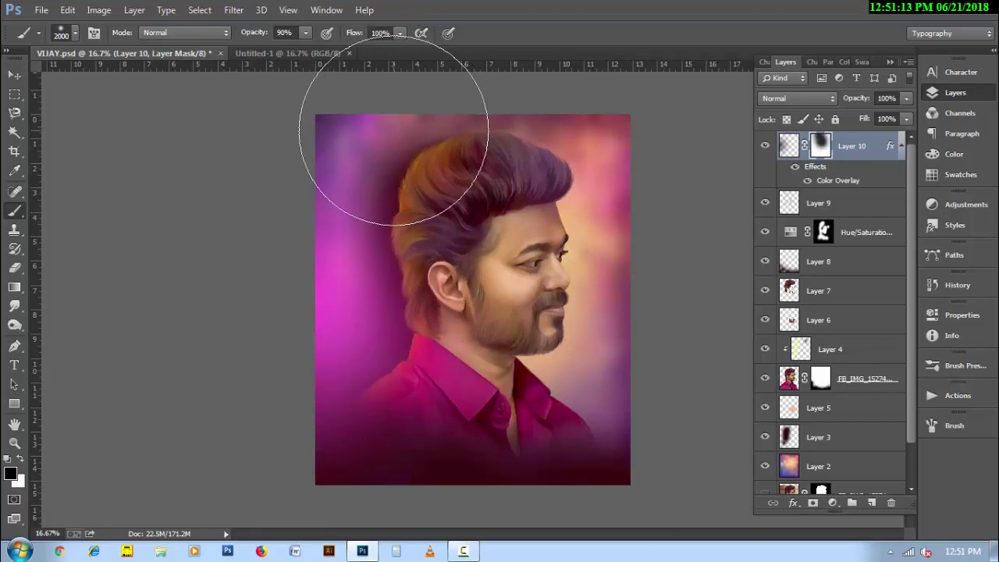
key(v)
key(Delete)
click(658, 344)
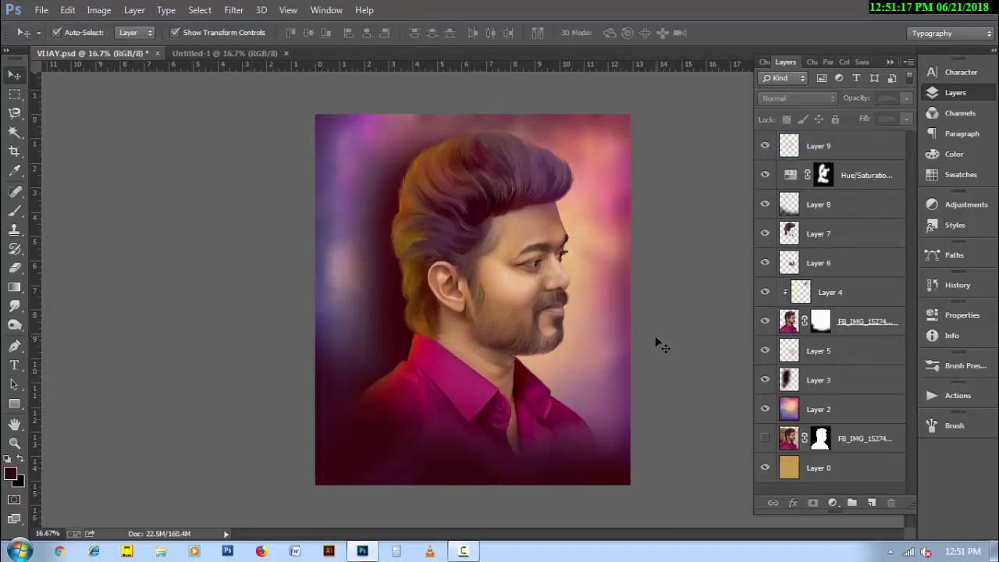
- Stamp a merged layer above Layer 9 and apply Camera Raw: Highlights -56, Shadows +50, Whites +44
click(869, 157)
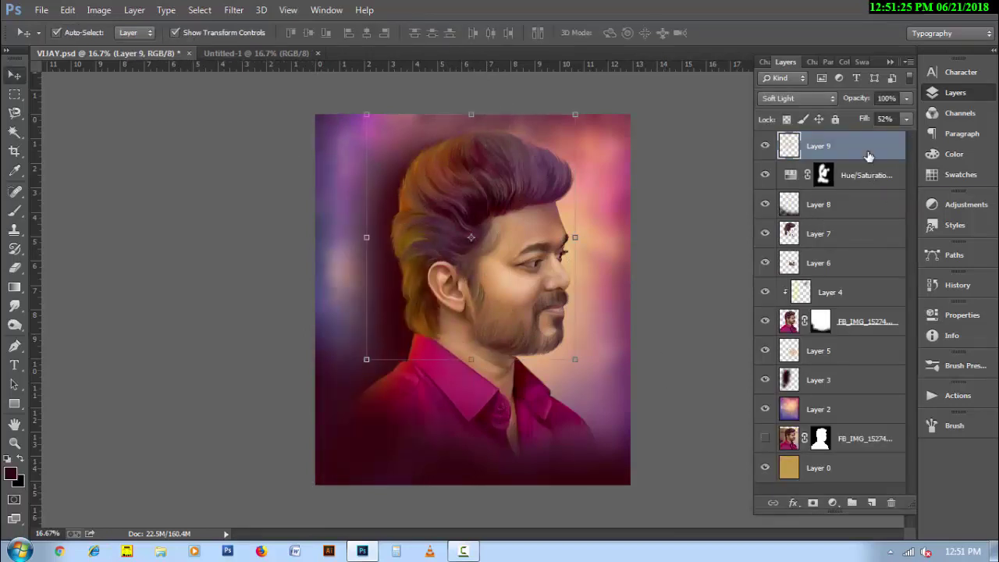
key(ctrl+alt+shift+e)
click(233, 10)
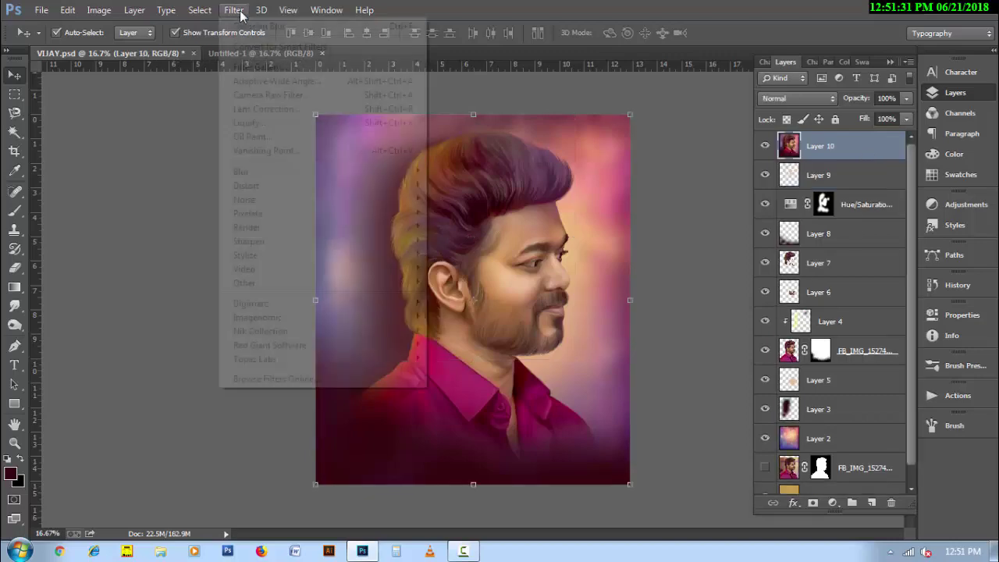
click(258, 95)
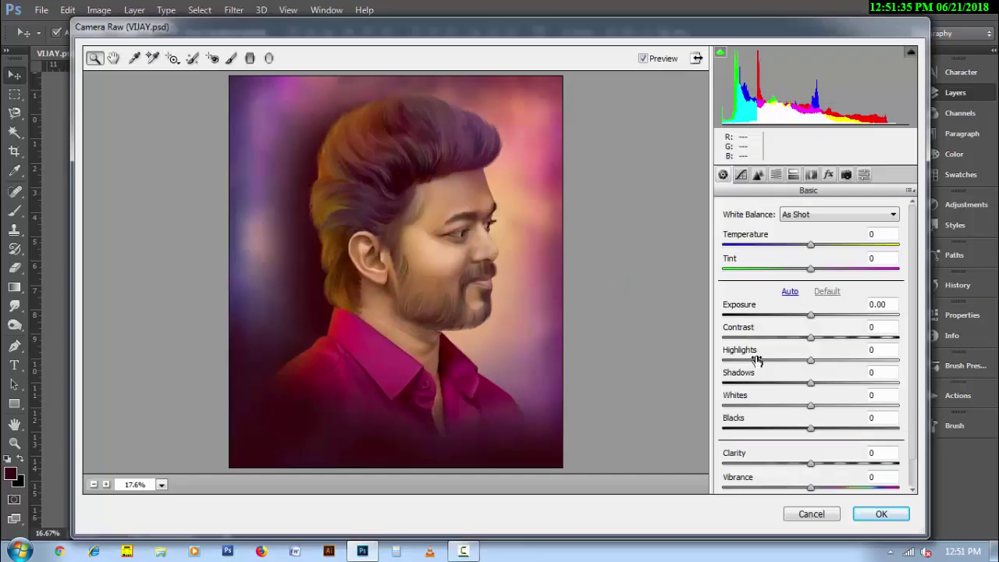
drag(789, 360, 761, 360)
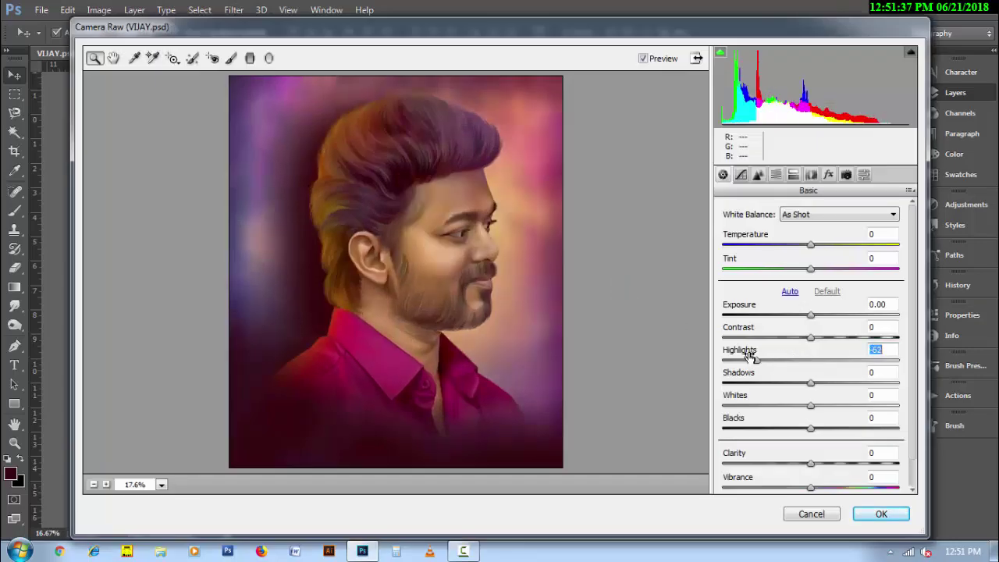
drag(812, 382, 863, 380)
drag(812, 405, 853, 398)
click(881, 514)
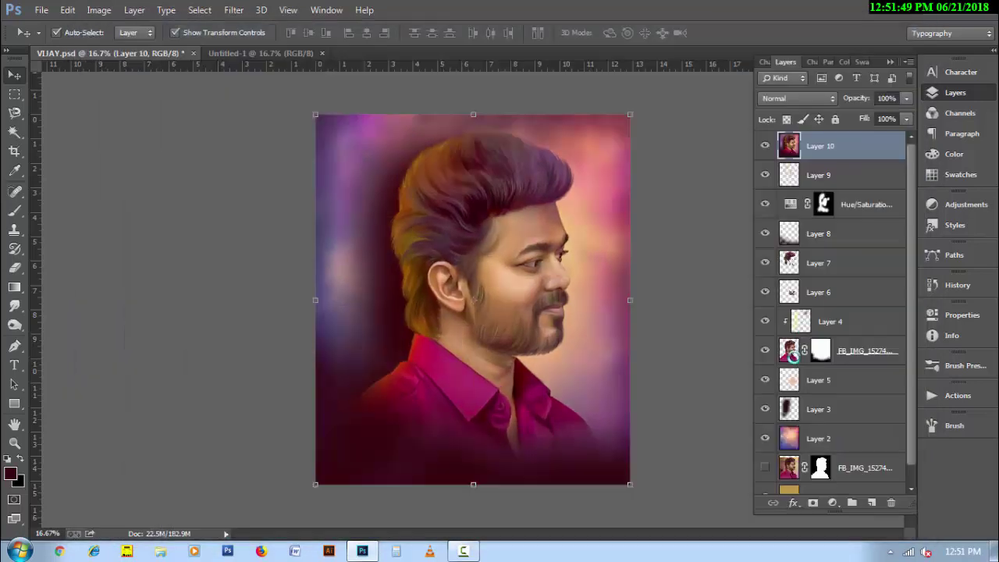
- Hide Layer 10 behind a black mask and paint white to reveal it on the hair and beard
alt+click(813, 506)
key(b)
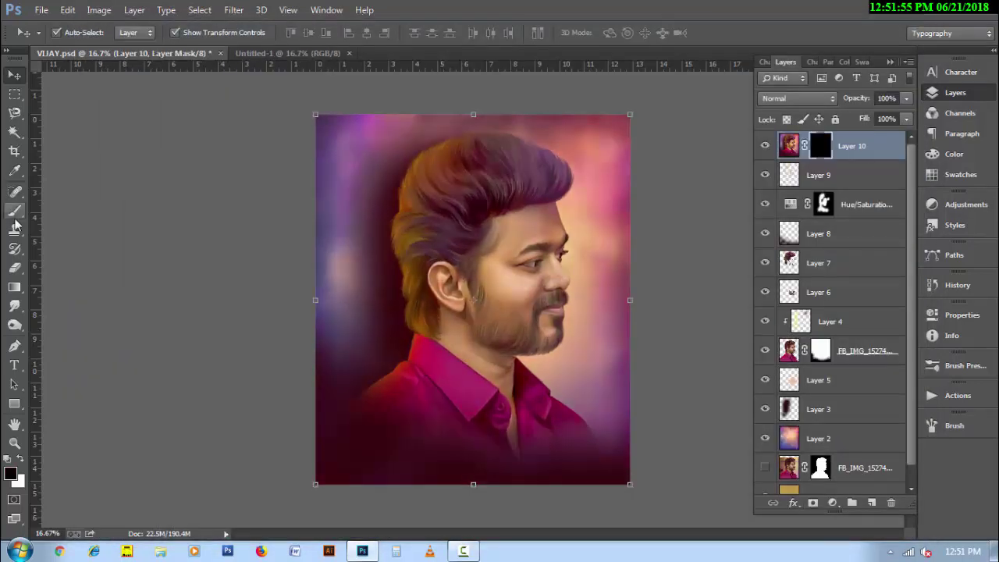
key(x)
drag(520, 193, 491, 257)
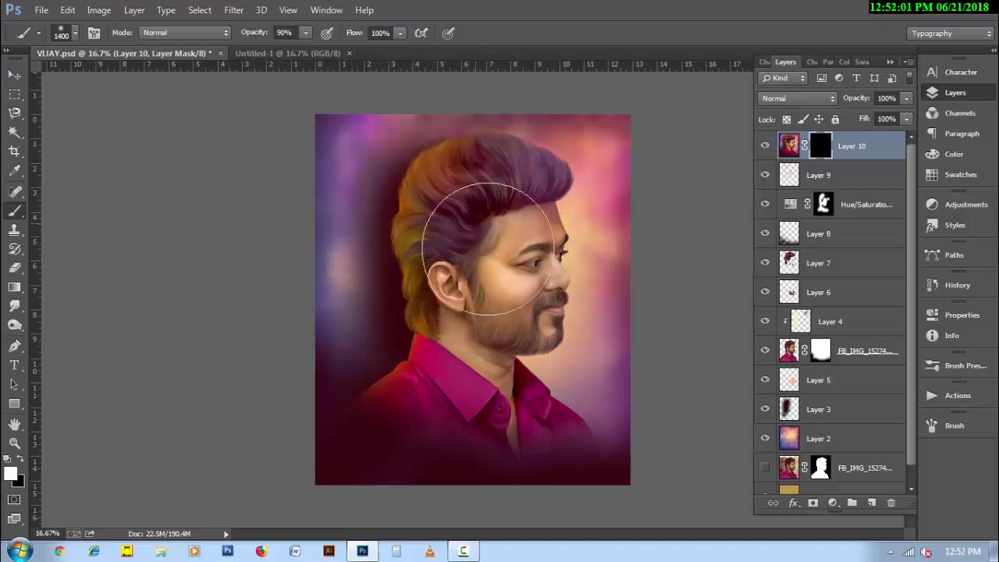
key(bracketleft)
key(bracketleft)
key(bracketleft)
mouse_move(435, 383)
mouse_down()
mouse_move(508, 316)
mouse_move(494, 225)
mouse_up()
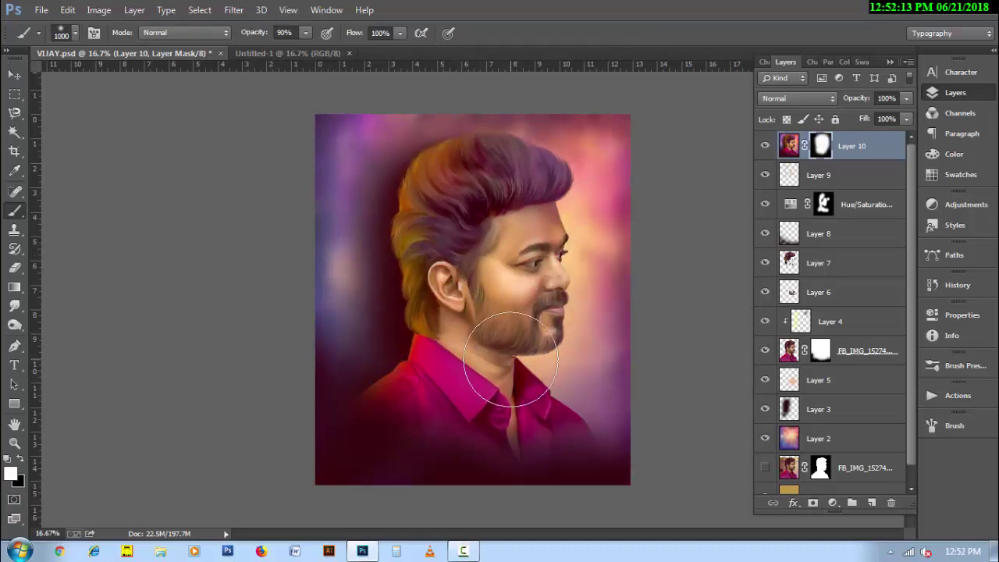
- Crop the portrait, pulling in the bottom and left edges
key(c)
drag(473, 485, 480, 477)
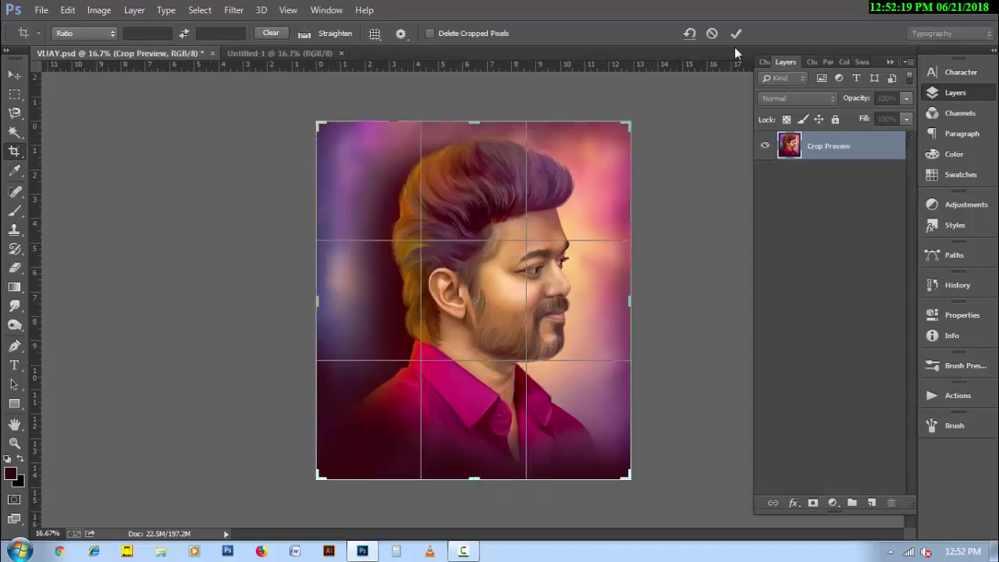
drag(321, 305, 328, 301)
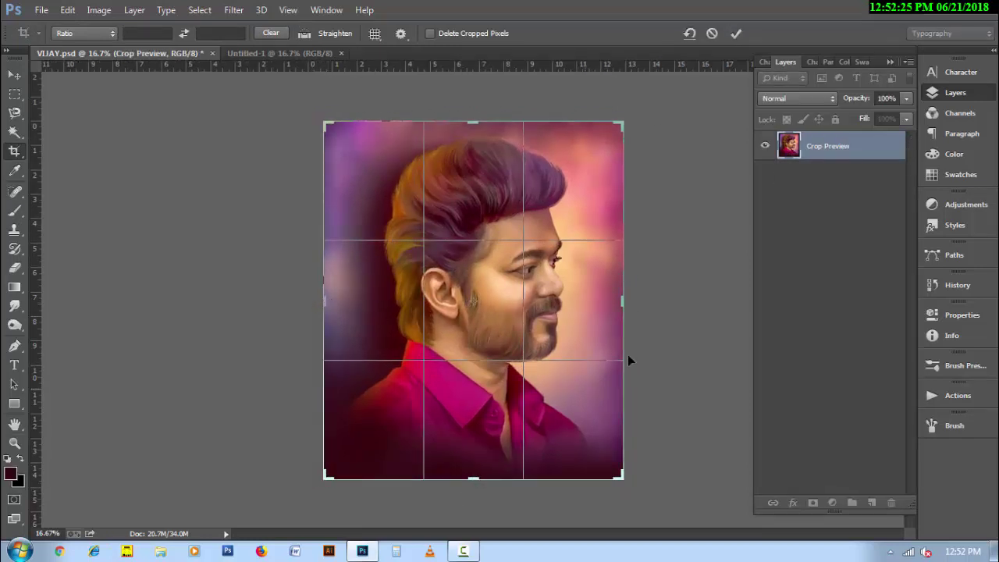
click(738, 34)
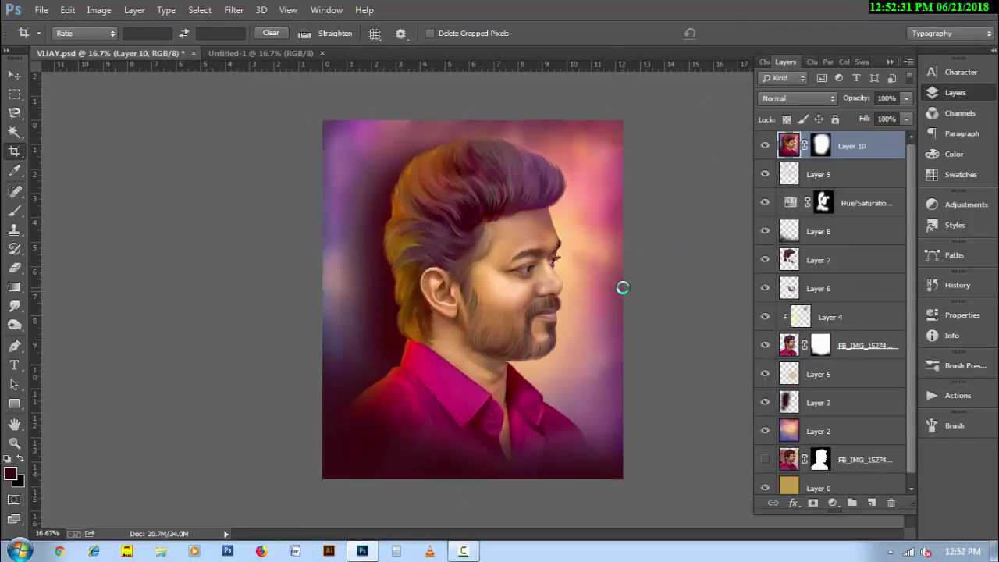
- Create a new Overlay layer filled with 50% gray above the merged copy
key(h)
key(shift+alt+o)
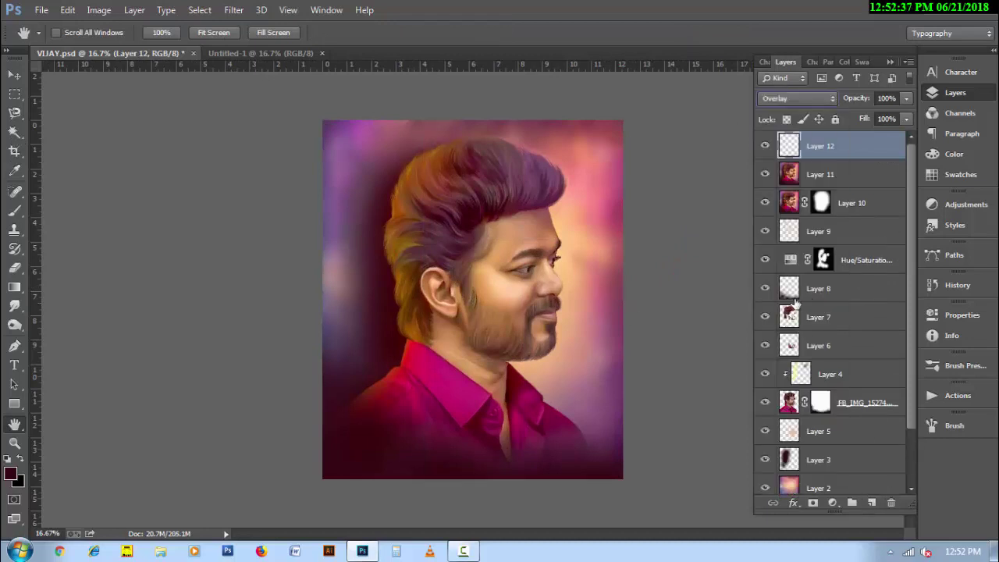
key(shift+F5)
click(577, 148)
- Dodge the inner ear, shoulder and shirt below the collar at up to 40% exposure
key(o)
scroll(499, 321, up, 2)
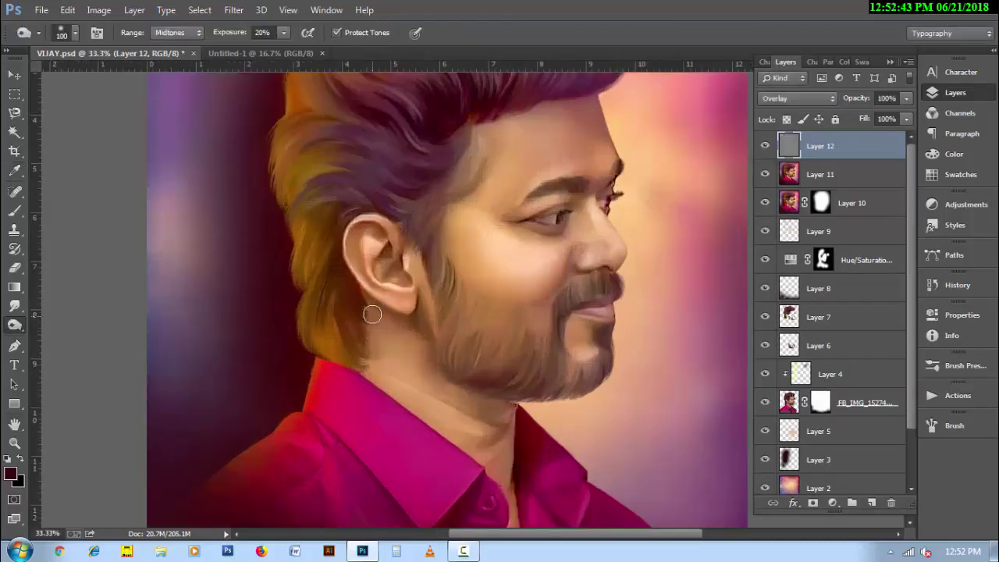
drag(404, 297, 390, 258)
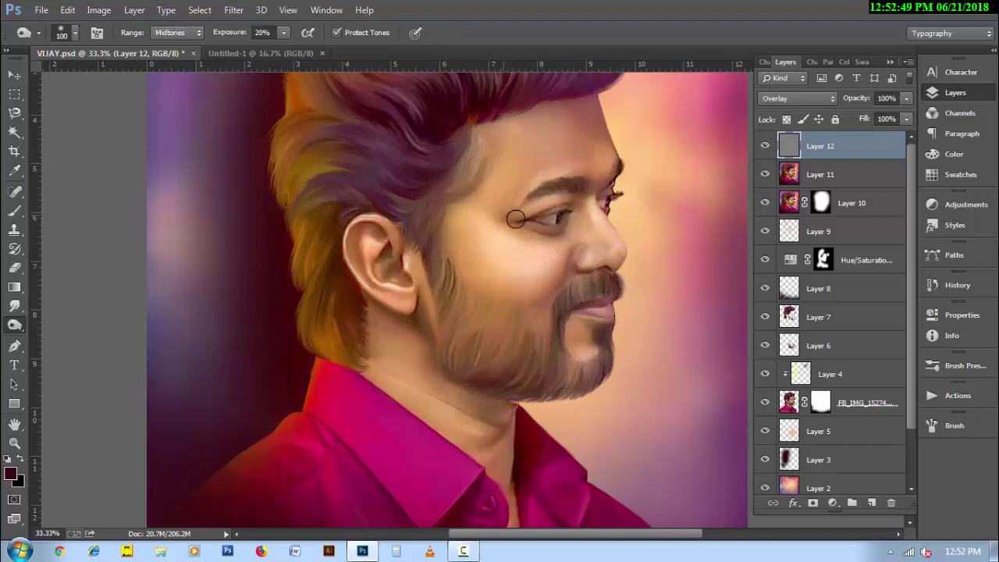
scroll(584, 322, down, 3)
key(4)
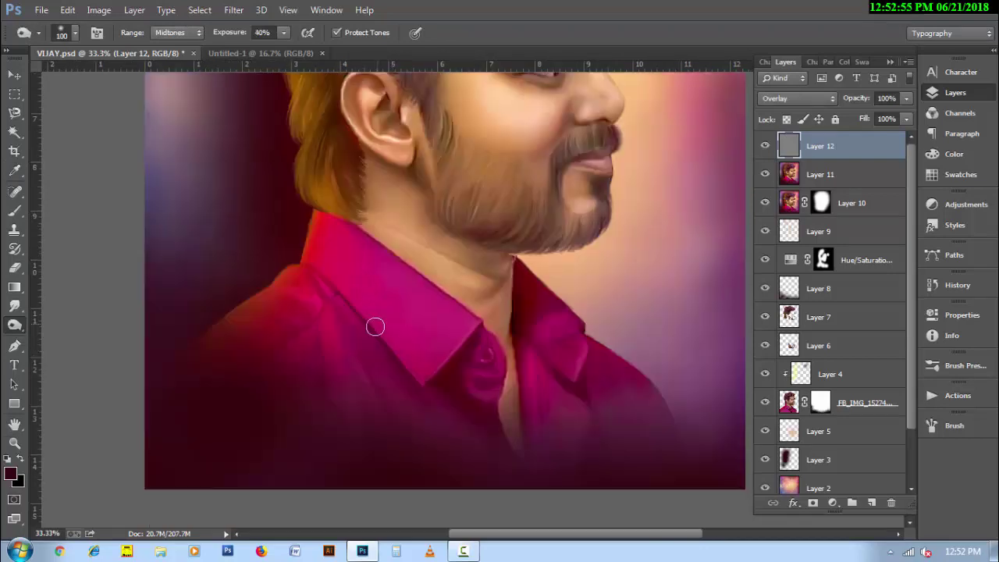
drag(319, 269, 306, 312)
drag(541, 354, 549, 417)
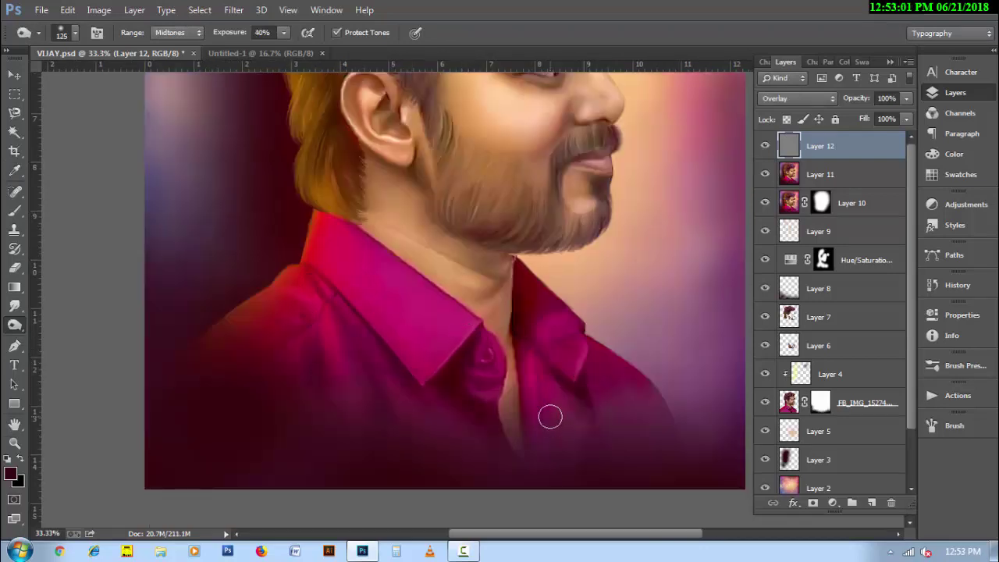
drag(11, 328, 74, 344)
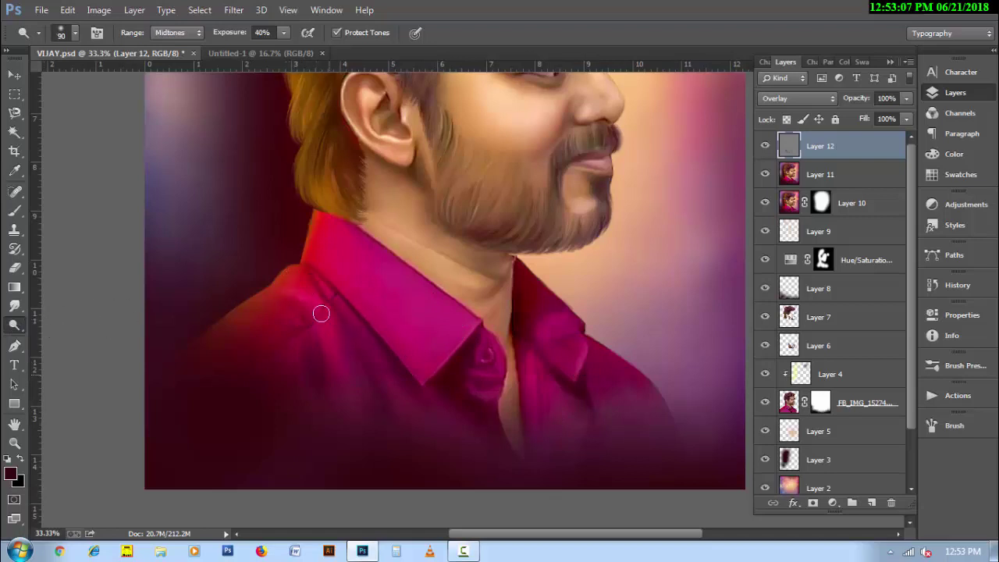
drag(339, 294, 426, 435)
- Dodge the shirt collar and chest opening with brush sizes around 125-175
key(bracketright)
key(bracketright)
key(bracketright)
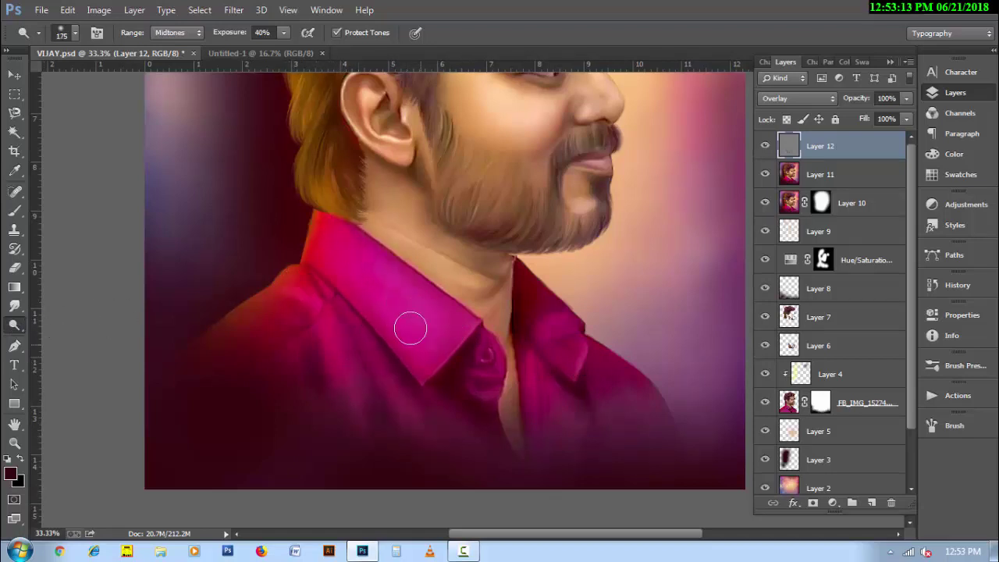
key(bracketleft)
key(bracketleft)
key(bracketleft)
drag(410, 328, 485, 339)
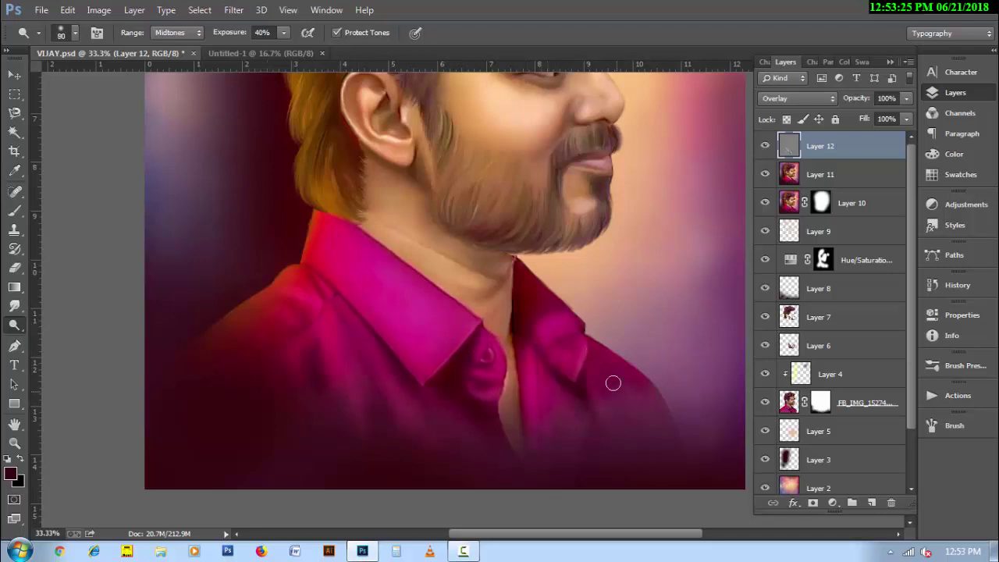
drag(510, 356, 524, 443)
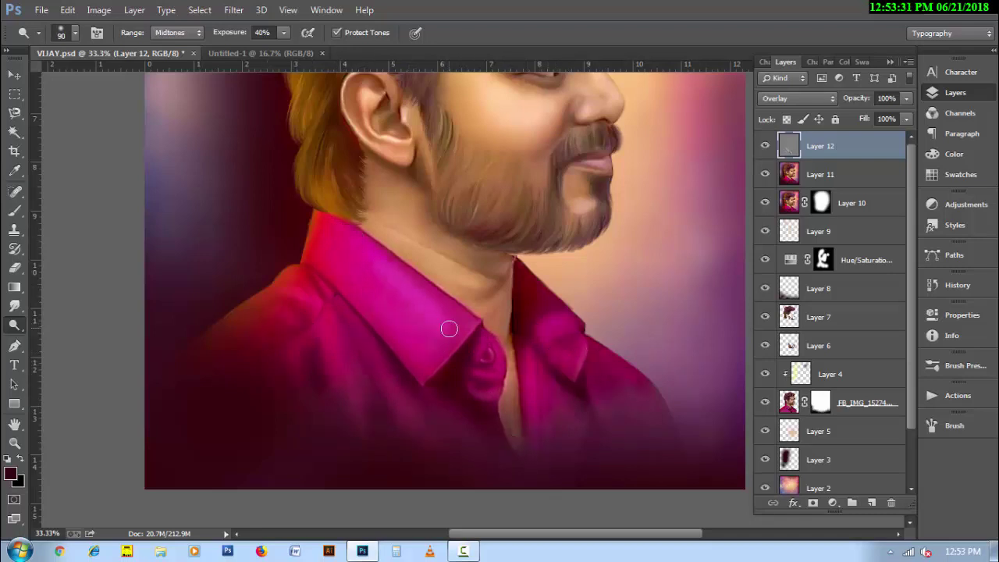
key(bracketright)
key(bracketright)
drag(343, 234, 423, 361)
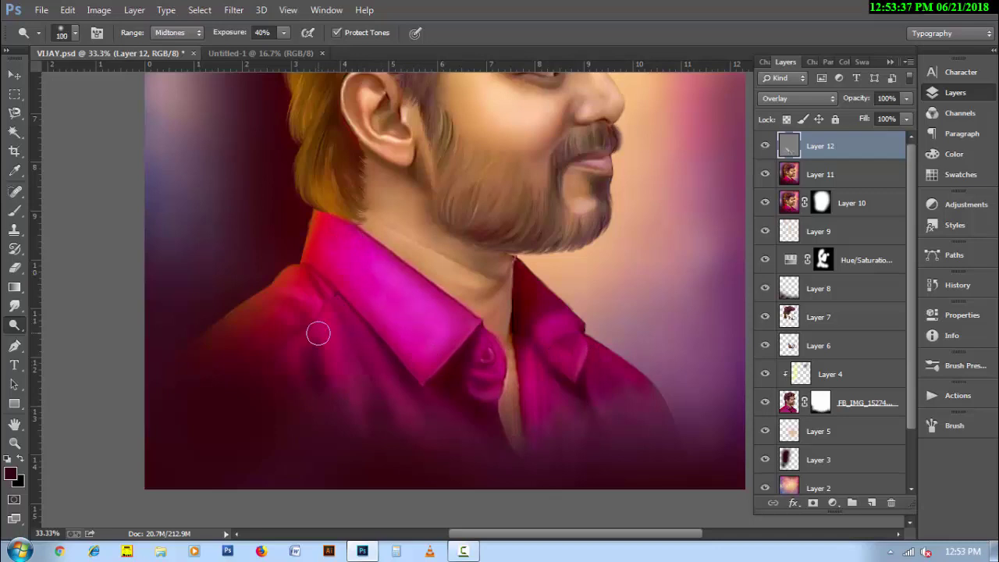
- Burn the collar's lower edge, then dodge the neck below the jaw
right_click(15, 325)
click(70, 337)
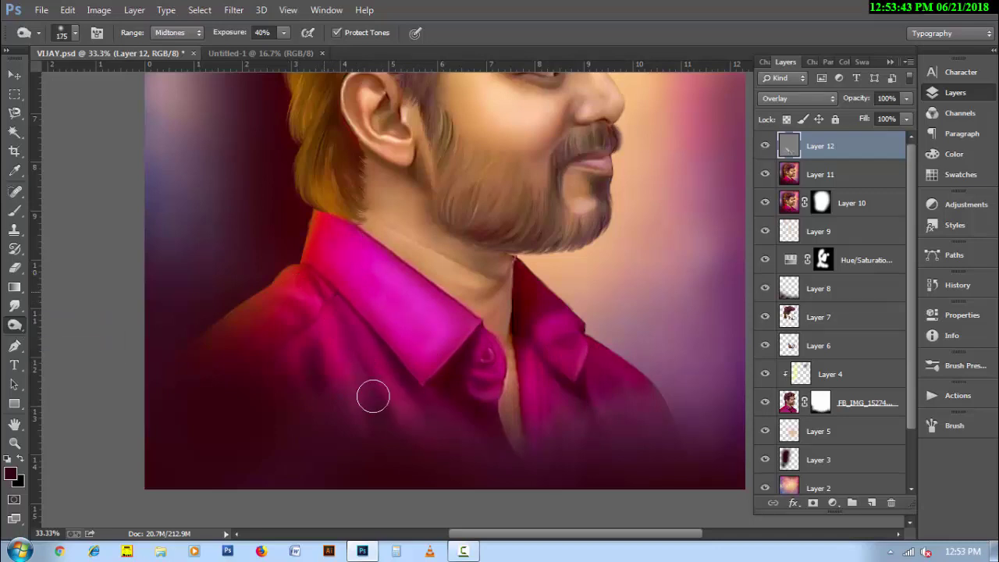
drag(335, 273, 424, 328)
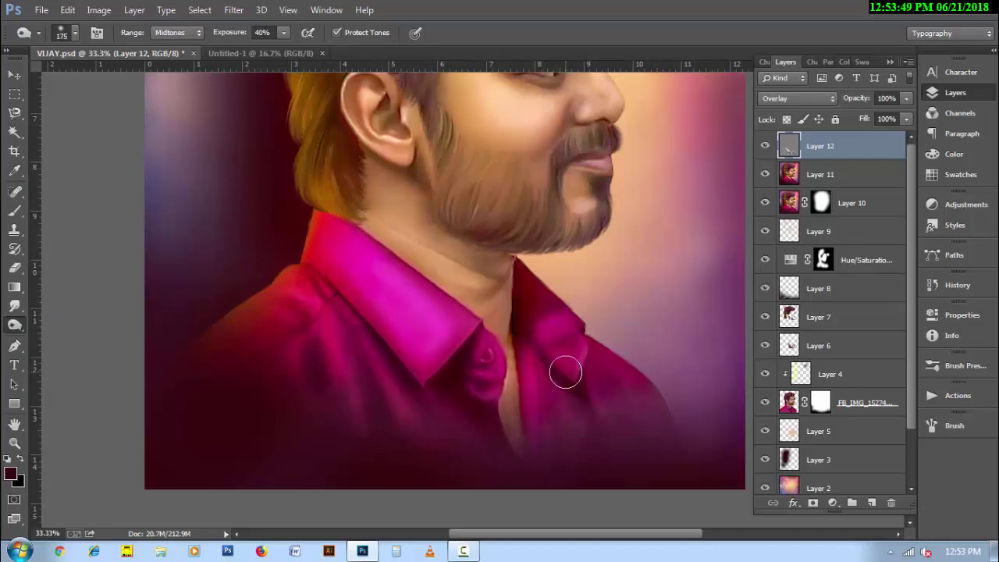
key(alt)
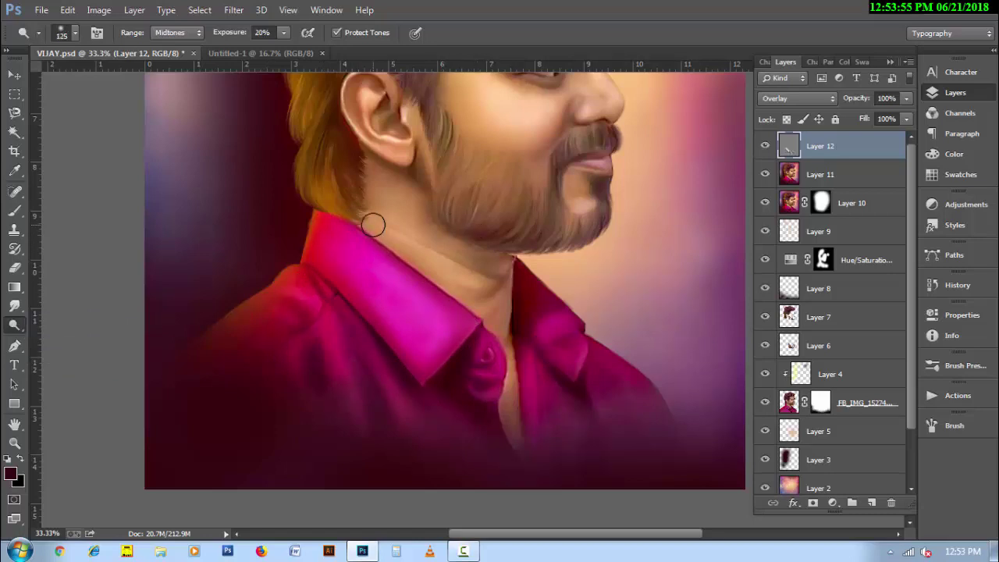
drag(487, 266, 414, 226)
key(bracketleft)
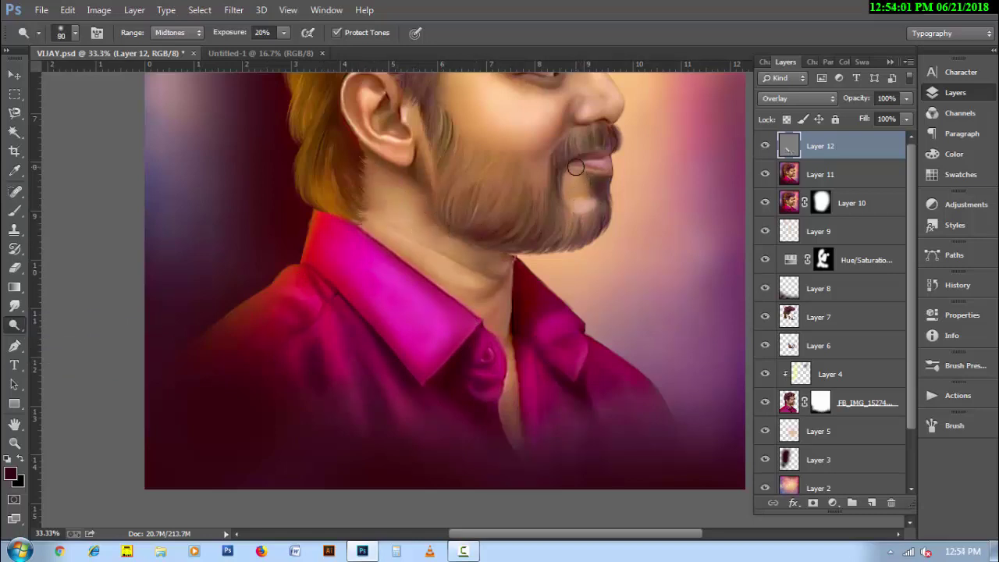
- Resize the dodge brush up to 300 and zoom out to view the whole painting
scroll(616, 180, up, 2)
scroll(537, 318, up, 2)
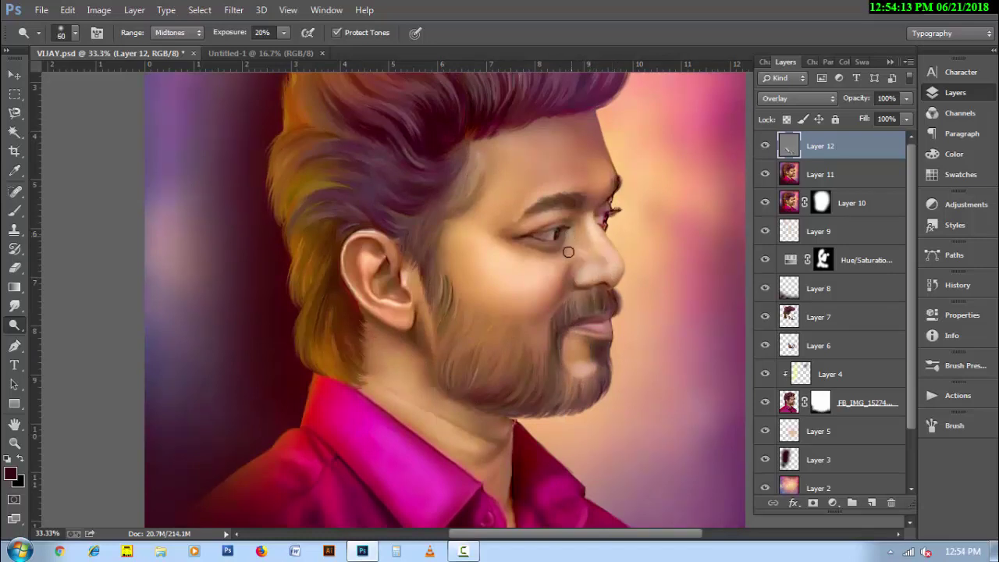
key(bracketleft)
key(bracketleft)
key(bracketleft)
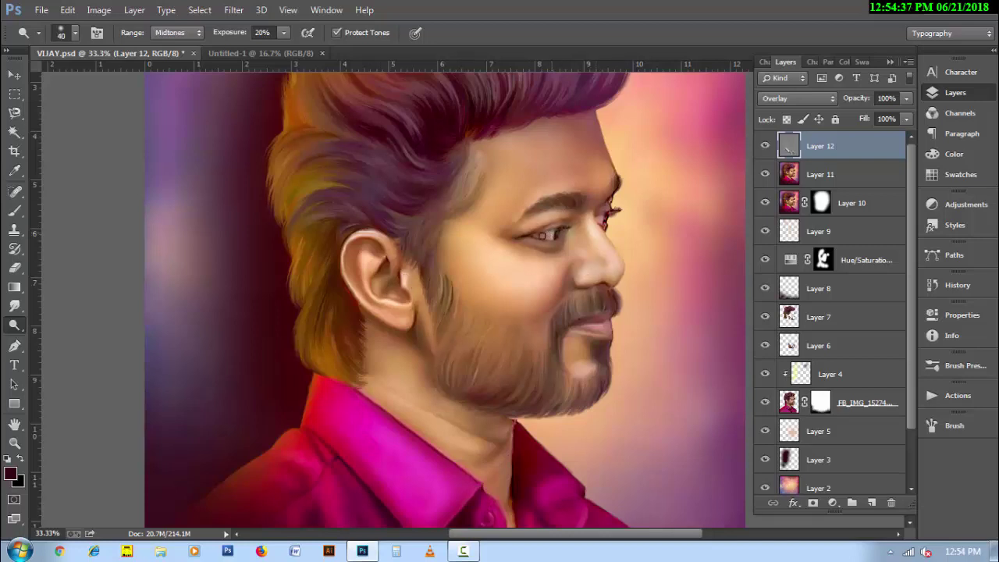
key(bracketright)
key(bracketright)
key(bracketright)
key(bracketright)
key(bracketright)
key(bracketright)
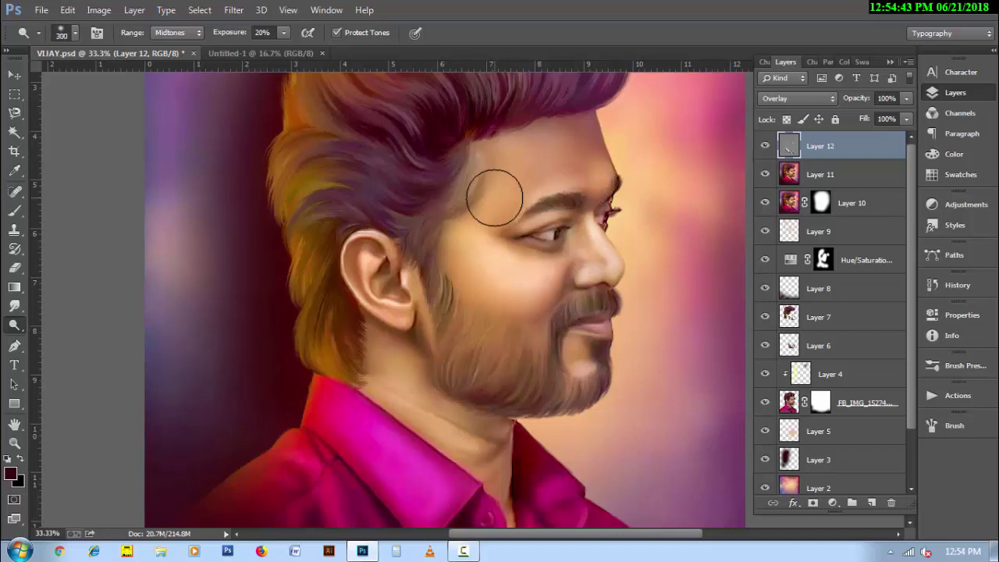
key(bracketright)
alt+click(484, 383)
- Add a Color Balance layer: Midtones Red +11, Yellow −5; Highlights Red +5
alt+click(580, 307)
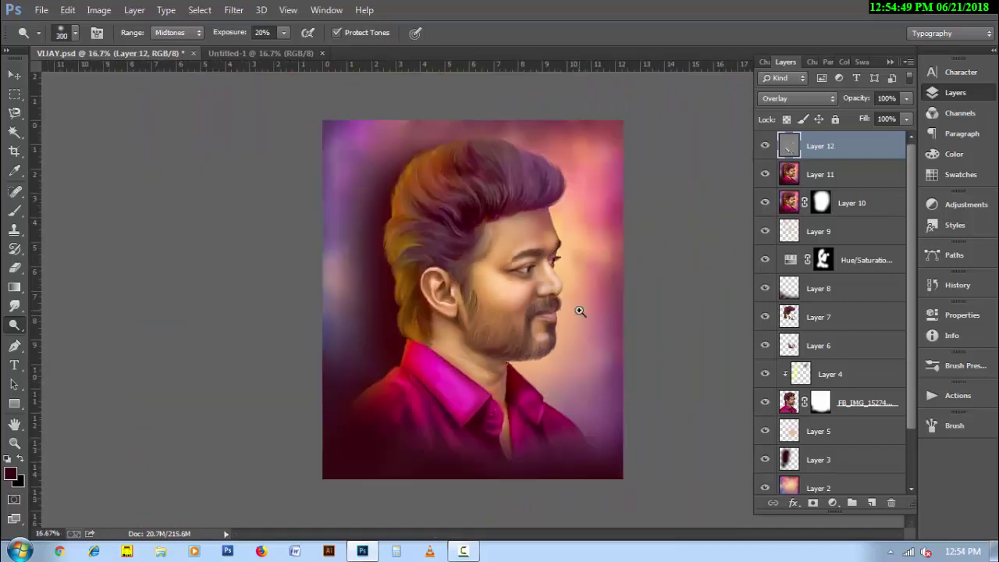
ctrl+click(571, 384)
alt+click(626, 382)
click(833, 503)
click(866, 342)
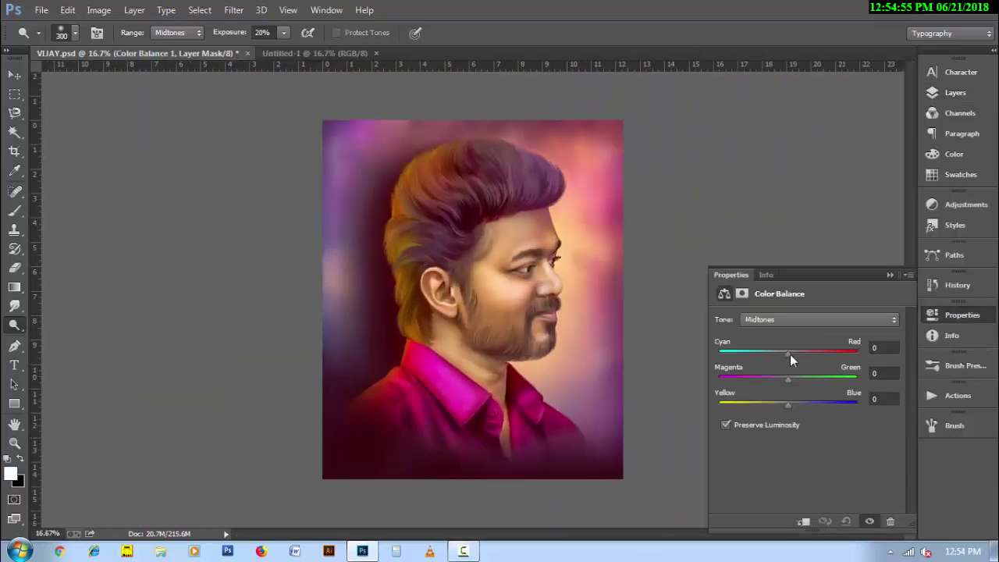
drag(791, 355, 795, 353)
drag(788, 404, 780, 409)
click(819, 319)
click(769, 337)
drag(789, 354, 791, 380)
click(954, 92)
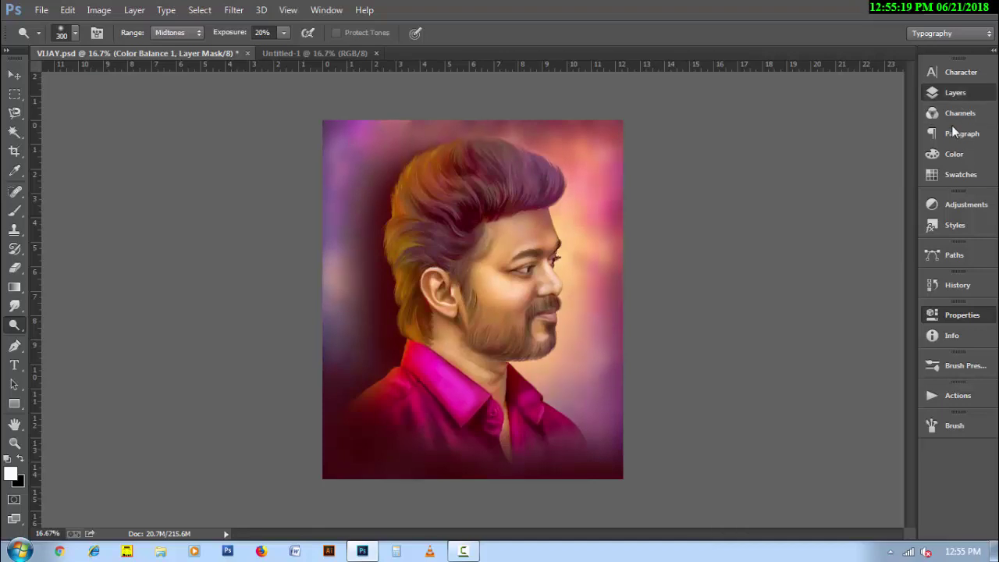
- Invert the Color Balance mask, paint white over the subject, and stamp merged Layer 13
key(ctrl+i)
key(b)
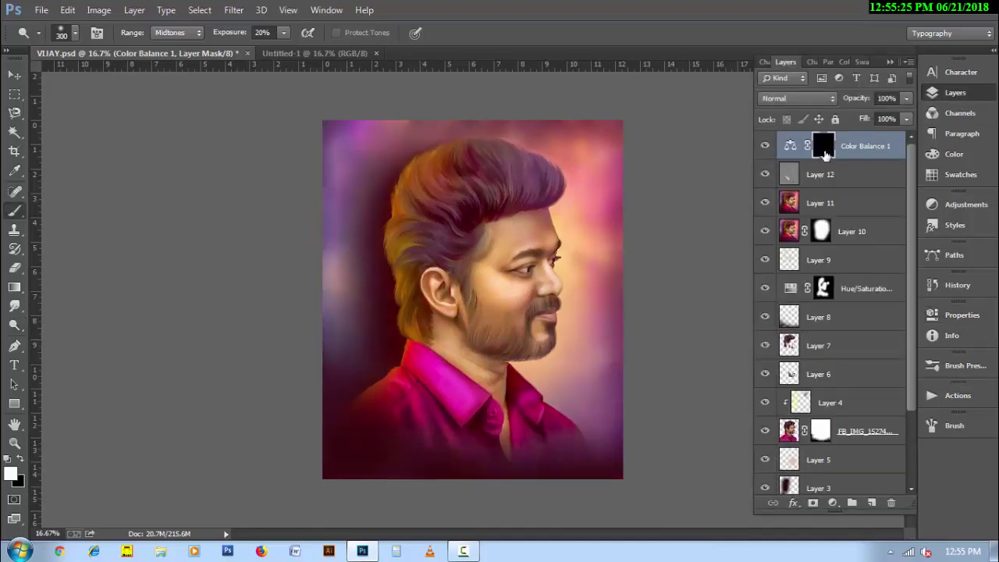
drag(485, 369, 468, 178)
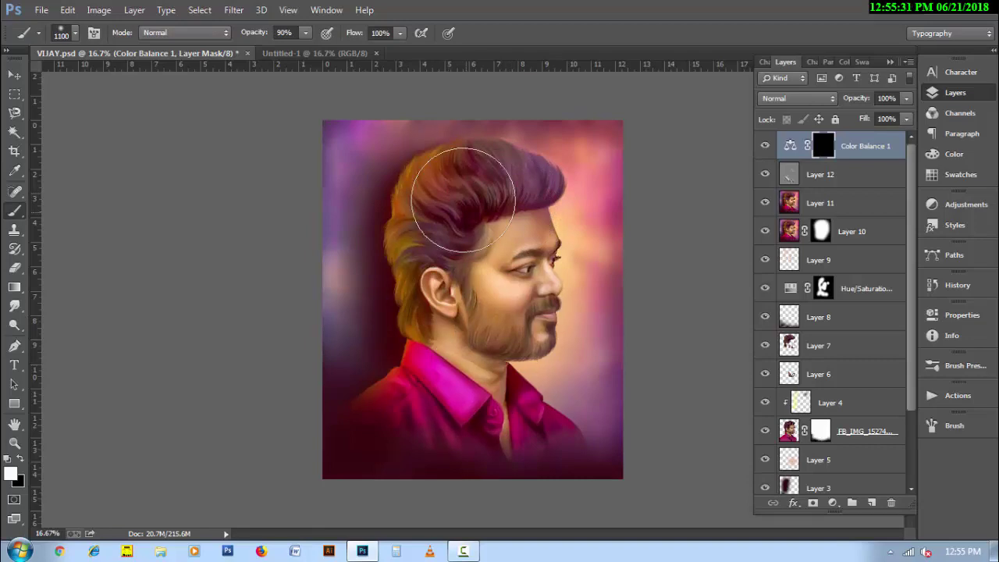
key(h)
key(ctrl+shift+alt+e)
- Apply Camera Raw noise reduction to Layer 13: Luminance 54, Luminance Detail 38
click(233, 10)
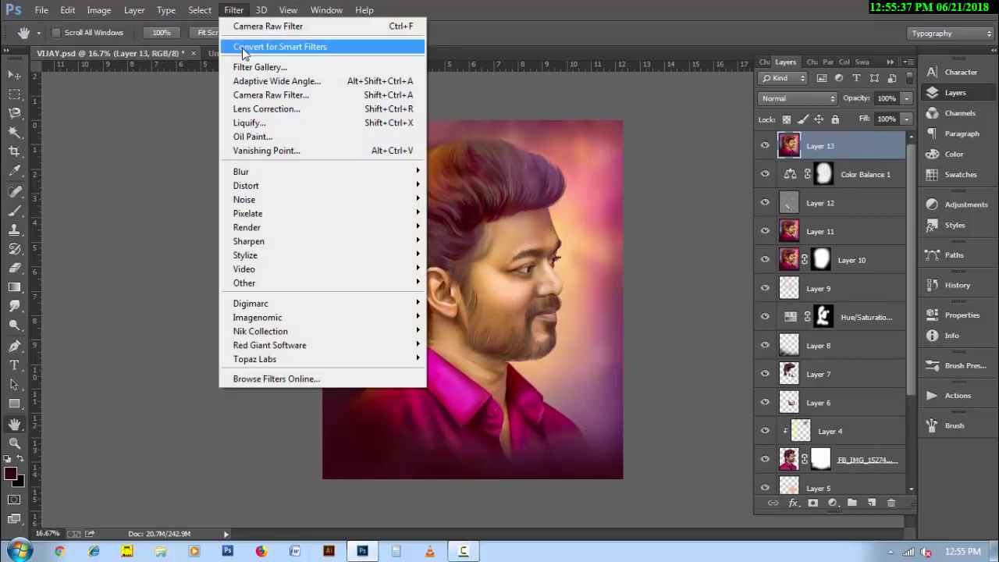
click(248, 93)
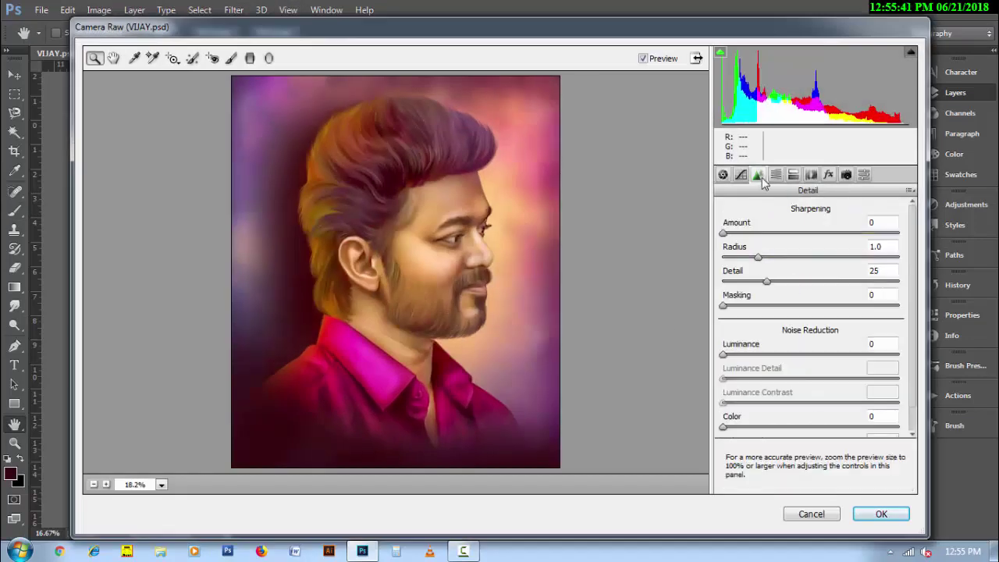
click(351, 203)
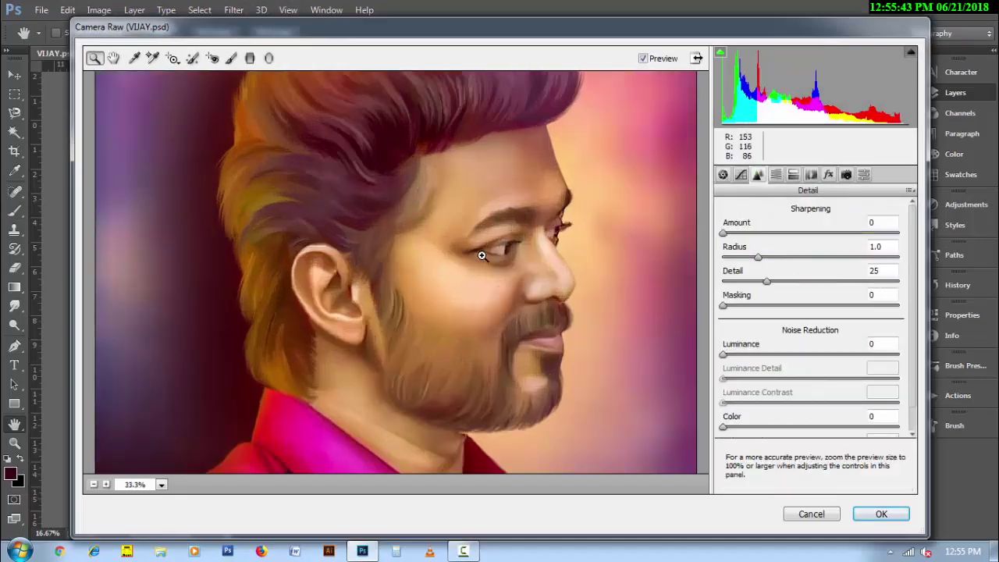
click(528, 291)
click(817, 355)
drag(811, 388, 790, 386)
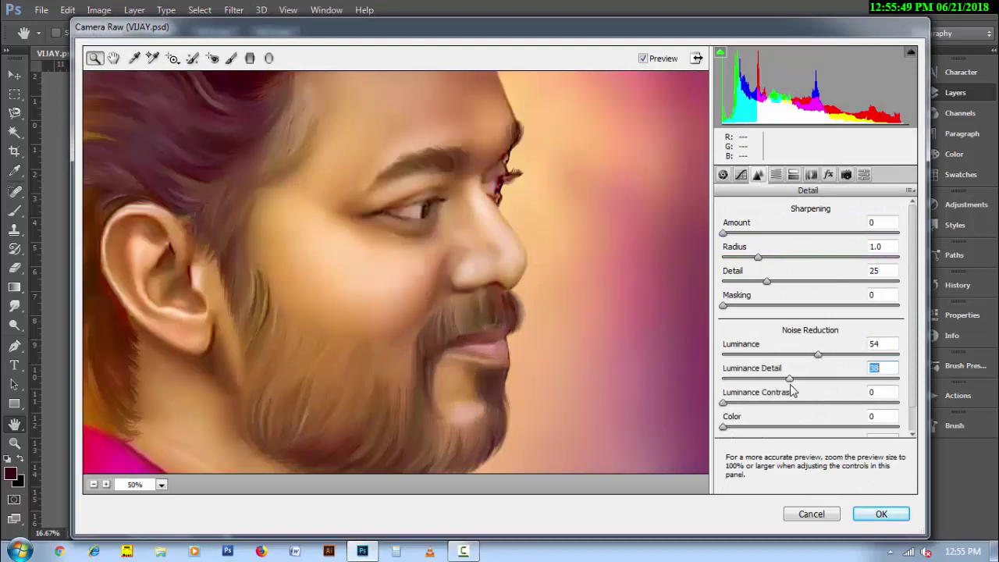
click(874, 513)
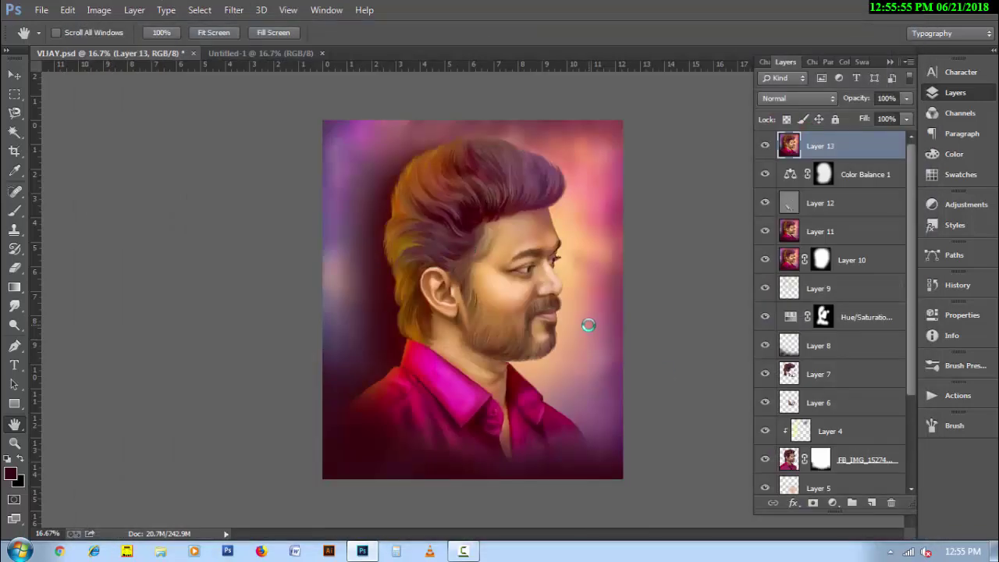
- Paint white on Layer 13's mask over the cheek and shirt collar, then zoom out
scroll(575, 319, up, 1)
scroll(554, 290, up, 1)
key(b)
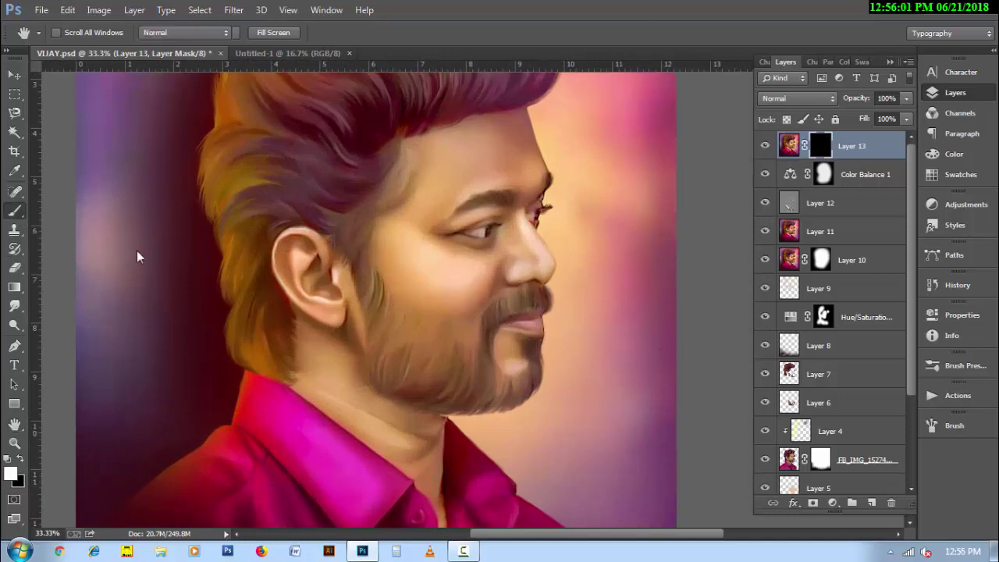
key(bracketleft)
key(bracketleft)
key(bracketleft)
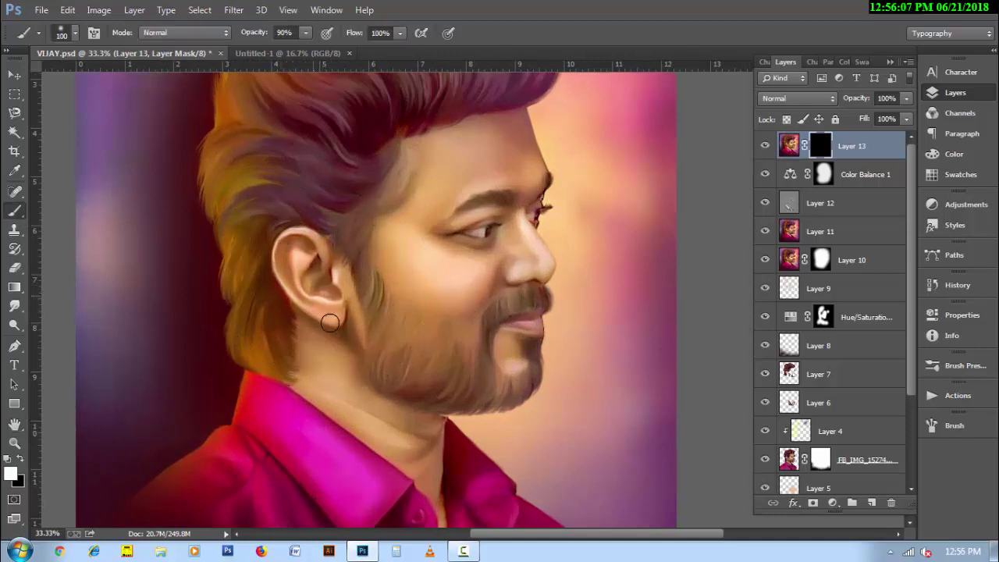
key(bracketleft)
key(bracketleft)
drag(412, 304, 446, 259)
drag(310, 416, 320, 341)
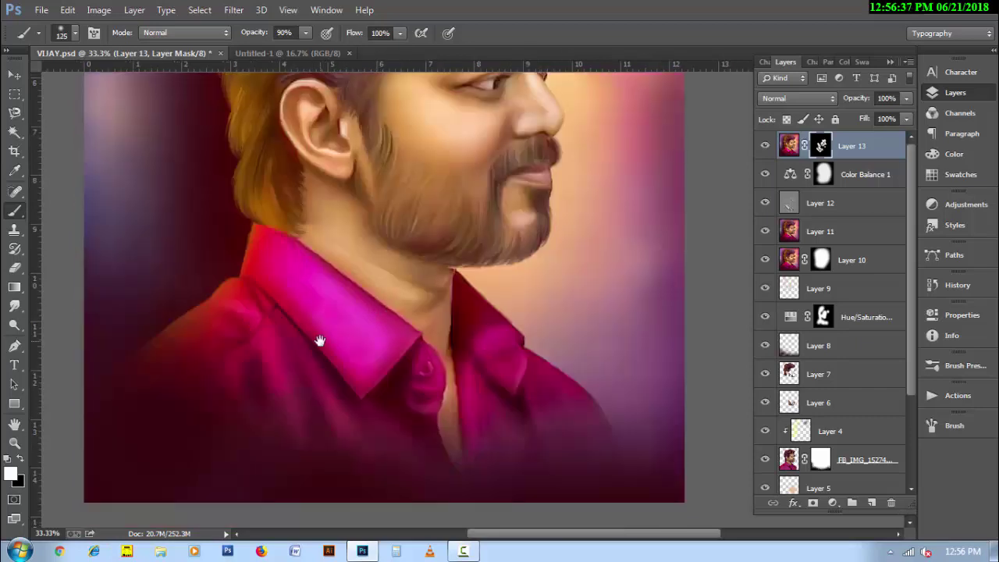
key(h)
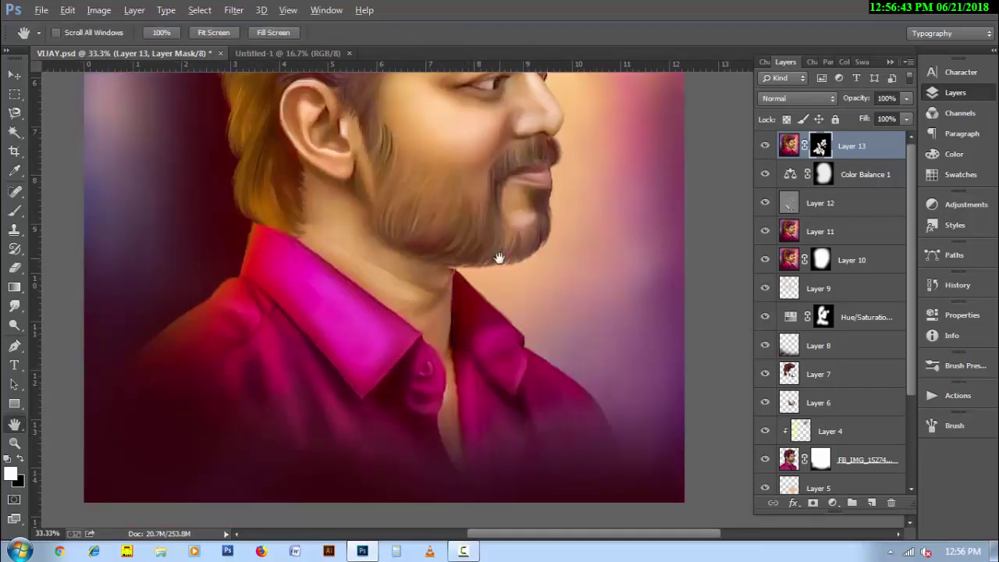
key(ctrl+minus)
key(ctrl+minus)
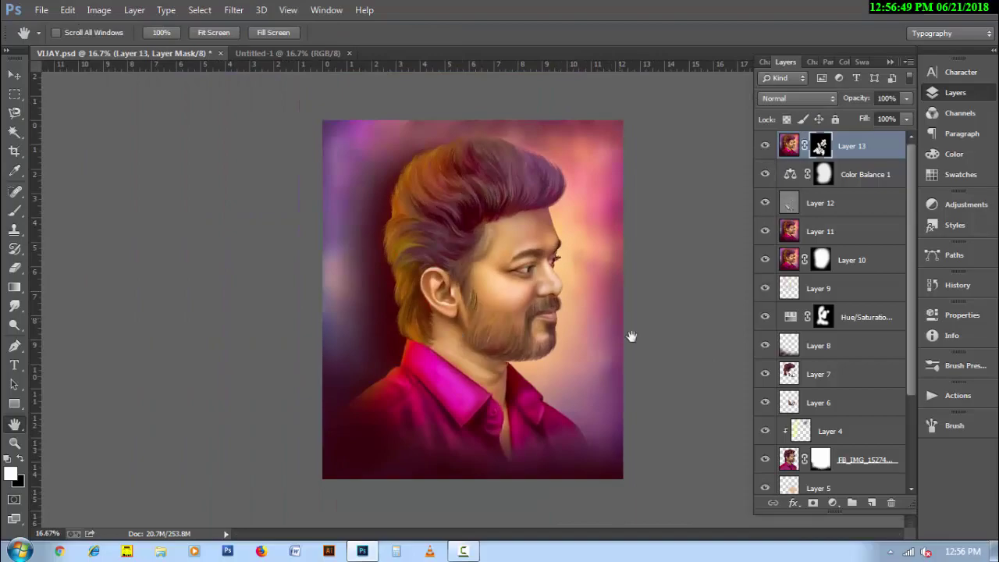
- Open the Filter Gallery's Texturizer on Layer 14 and switch the texture to Canvas
key(alt+t)
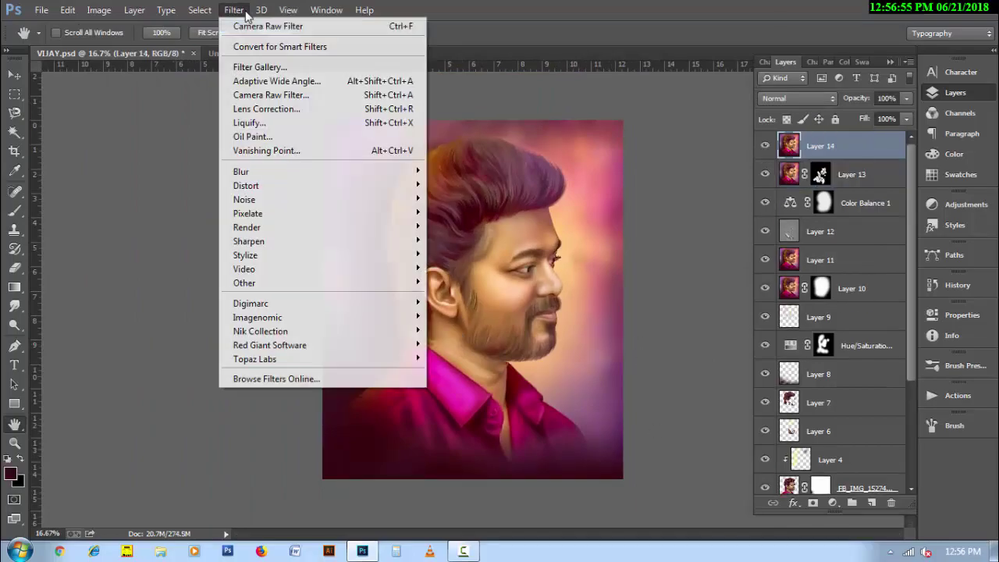
key(g)
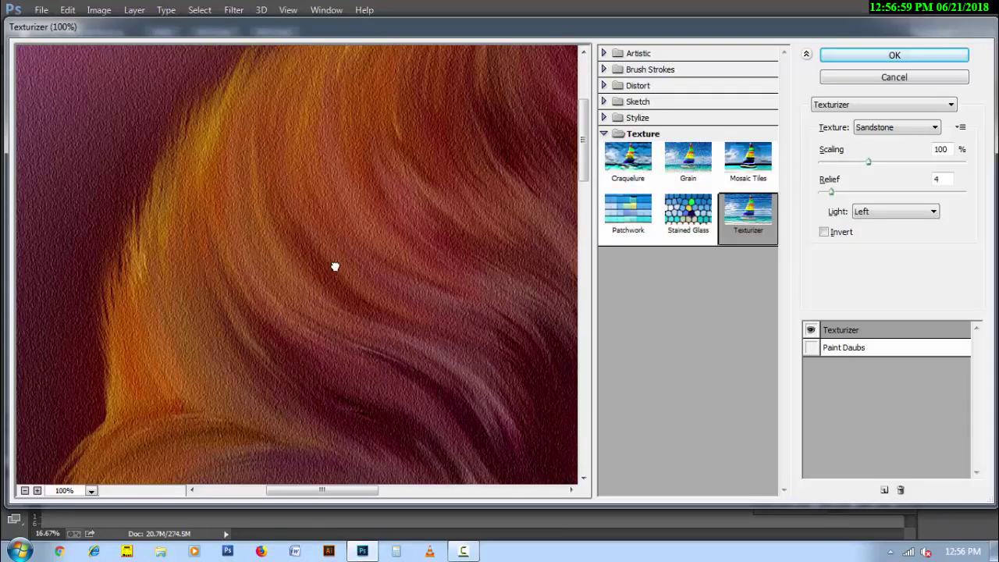
click(24, 491)
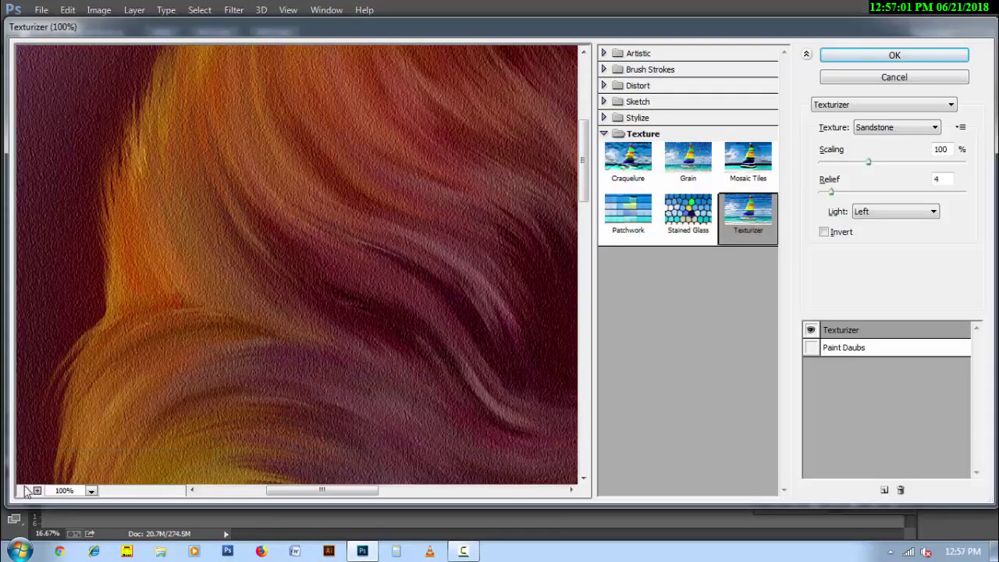
click(25, 490)
click(896, 211)
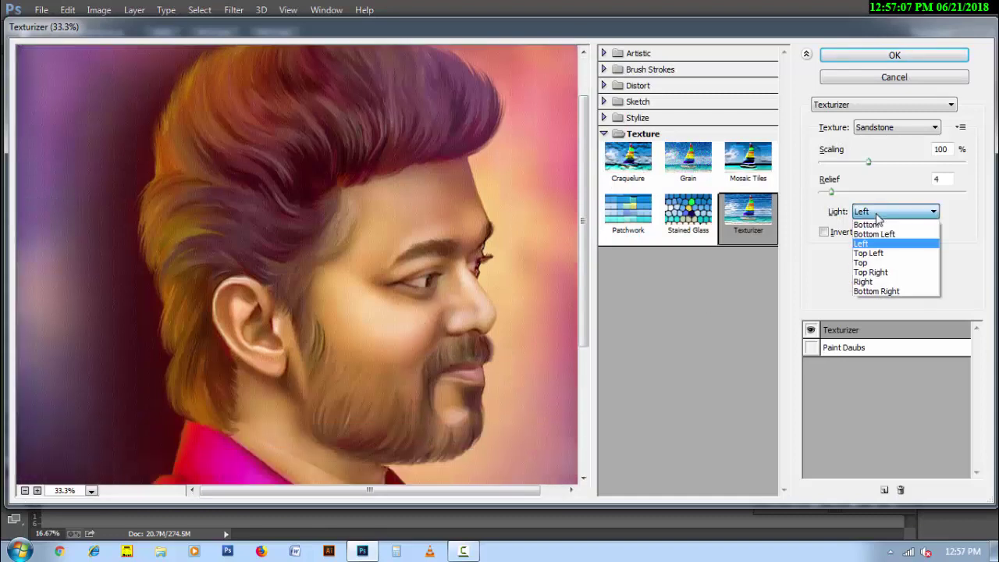
click(880, 284)
click(874, 128)
click(868, 160)
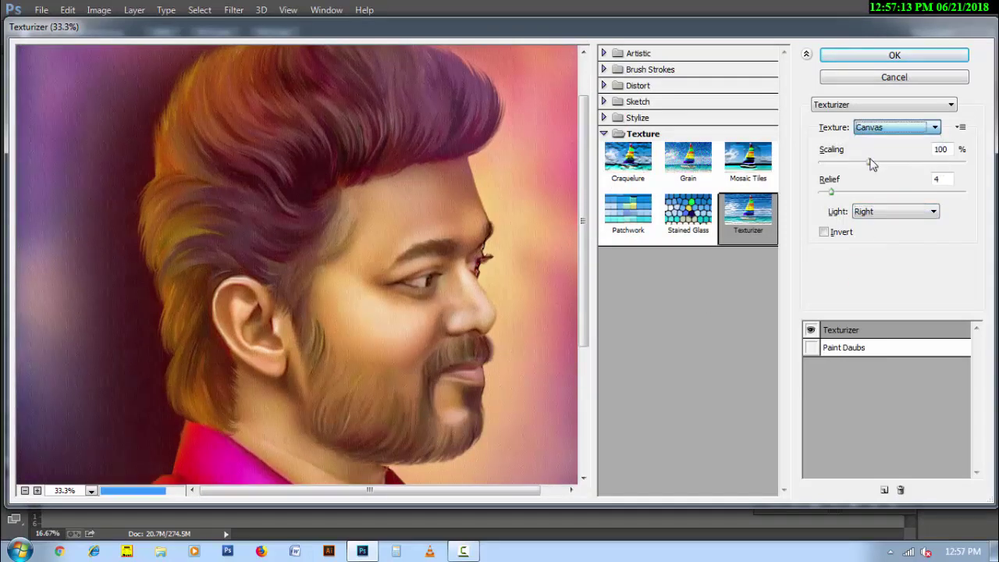
- Light the Canvas texture from the Bottom and lower its relief slightly to 4
ctrl+click(457, 264)
click(895, 211)
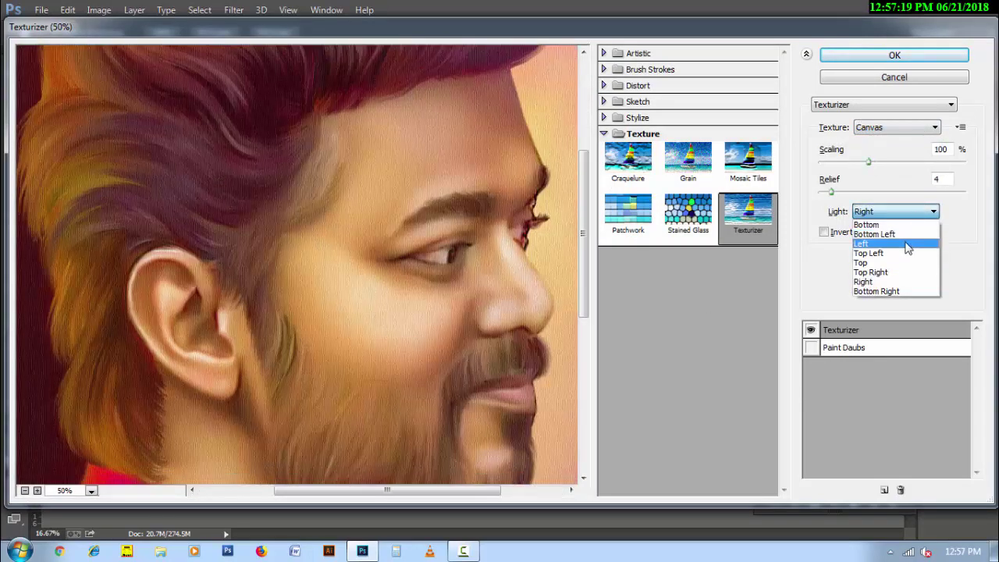
click(898, 224)
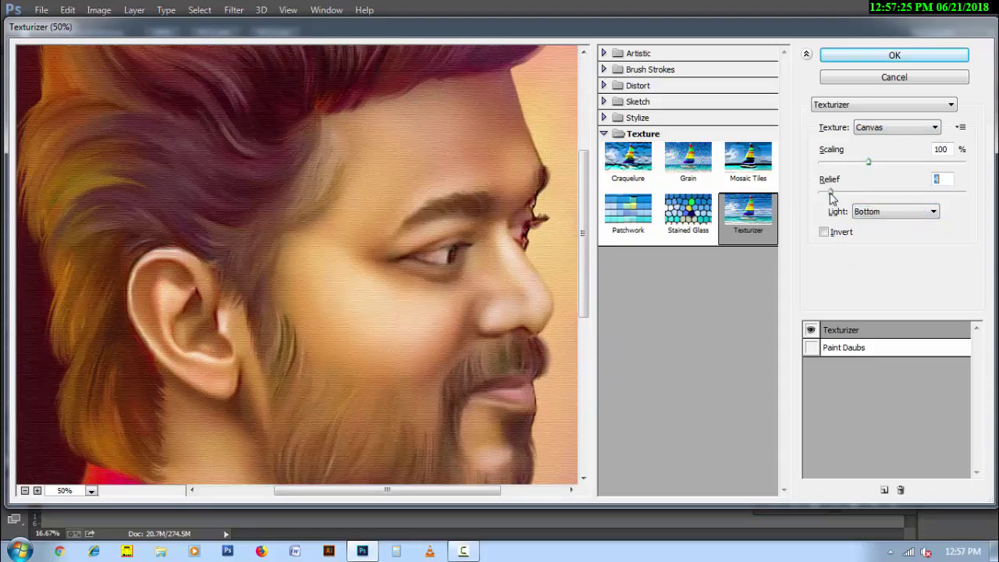
drag(830, 192, 832, 193)
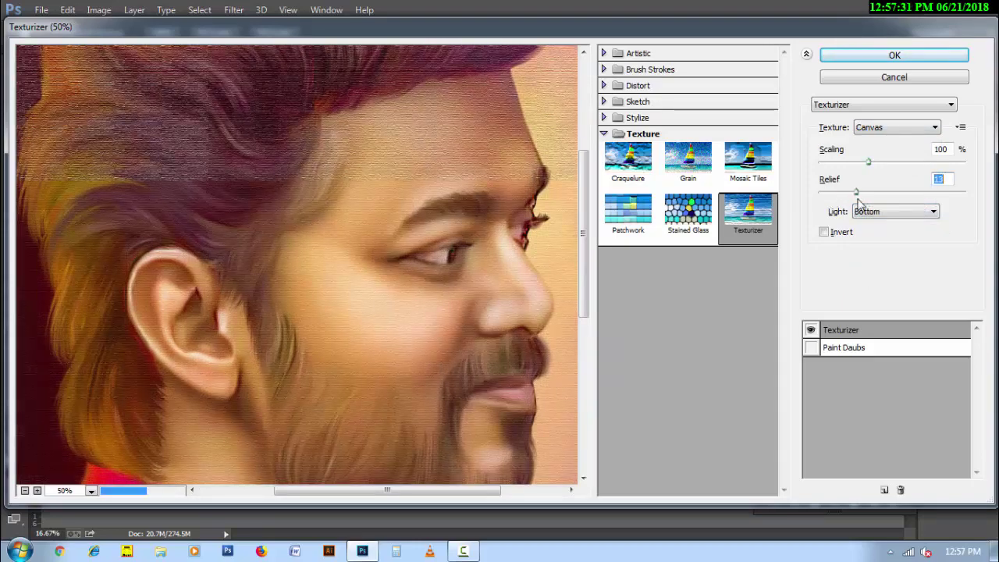
drag(482, 303, 545, 287)
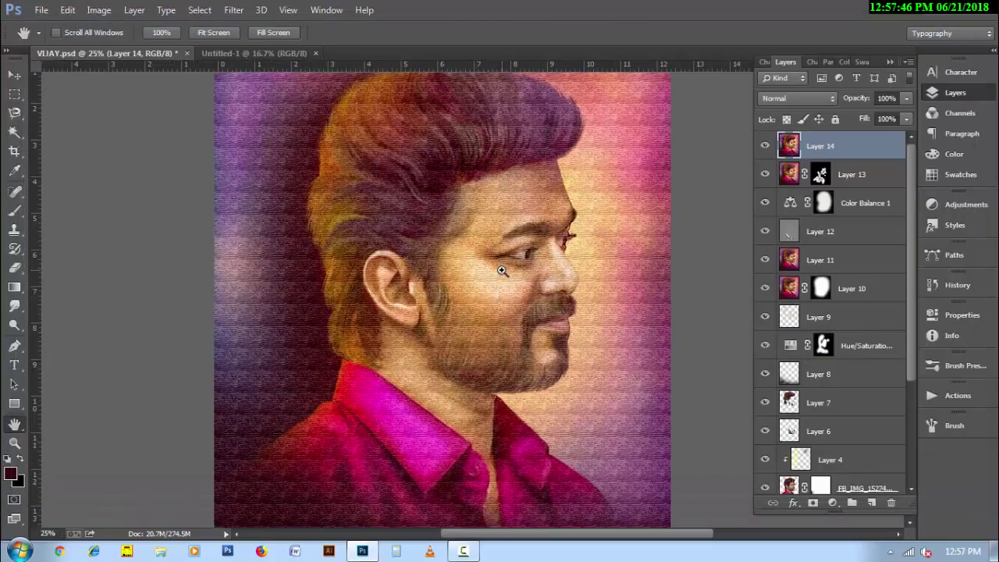
click(502, 270)
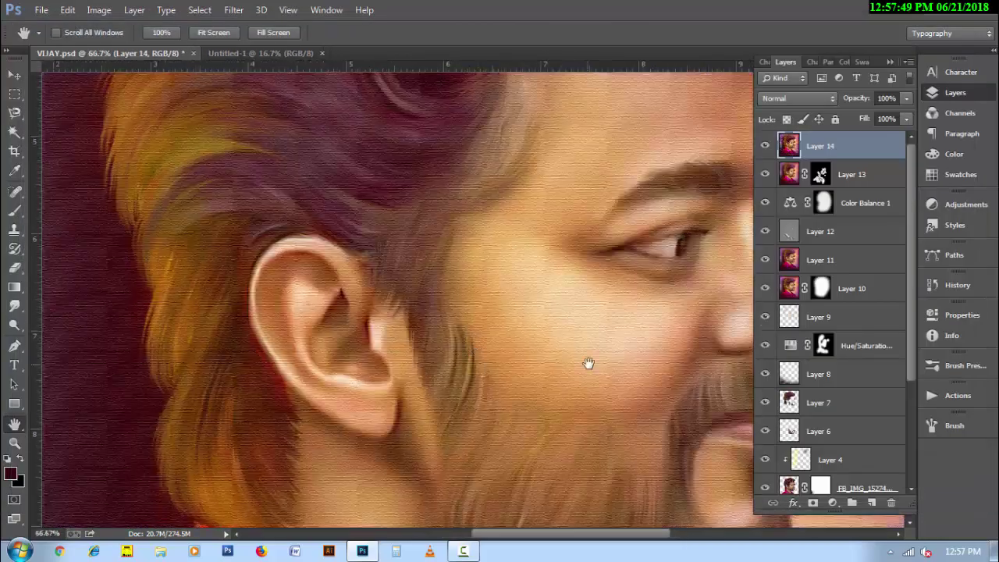
- Reduce the textured layer's opacity and zoom in on the beard and cheek
key(ctrl+z)
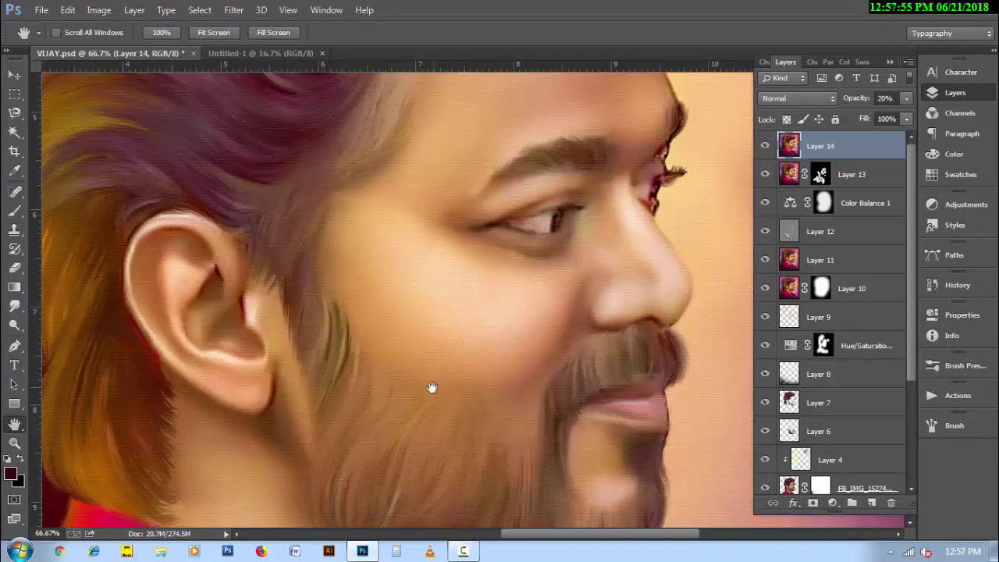
alt+click(494, 404)
alt+click(493, 404)
alt+click(492, 405)
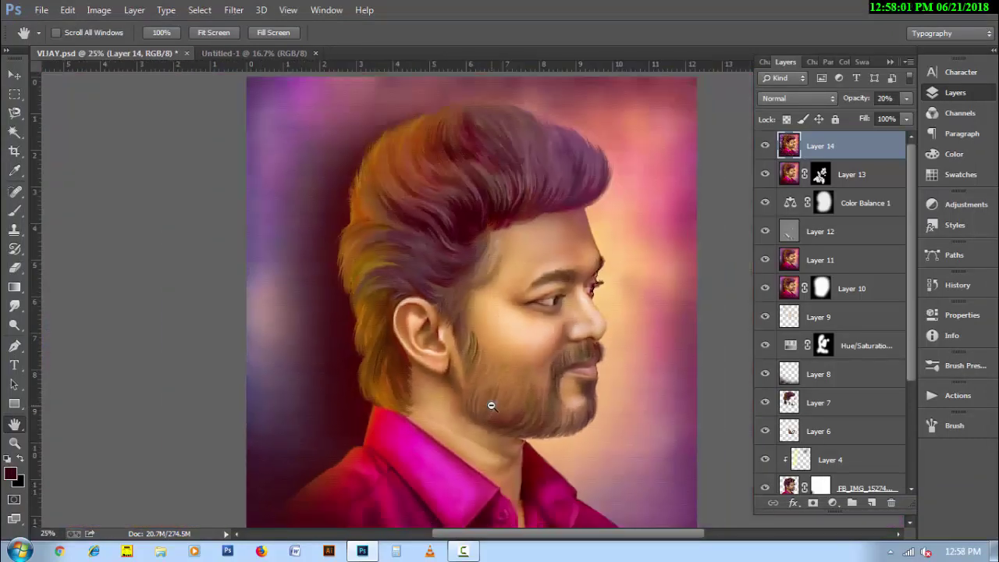
alt+click(492, 405)
click(511, 312)
click(510, 307)
click(510, 305)
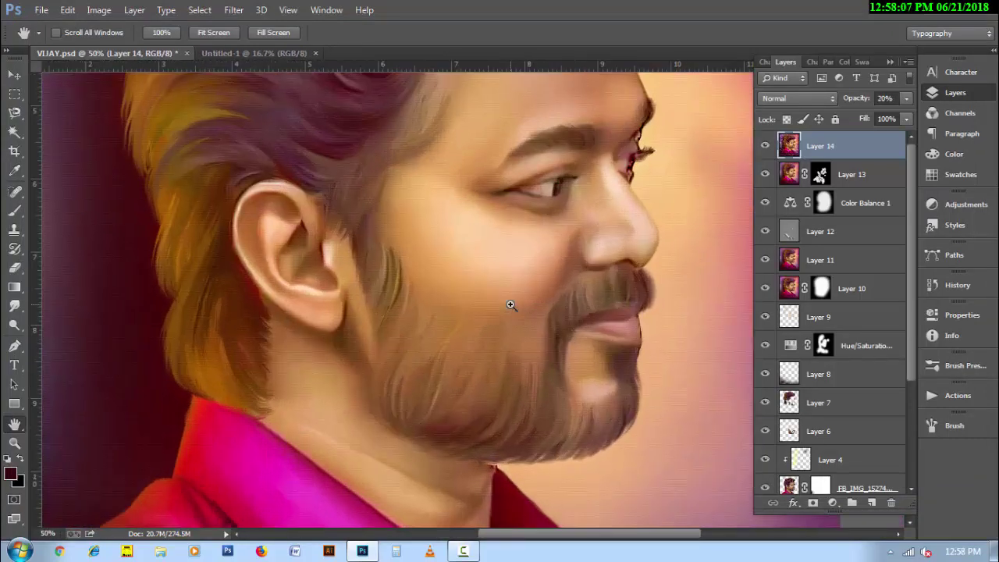
- Add a layer mask to Layer 14 and paint black at full opacity over the hair near the ear
click(813, 503)
key(b)
key(d)
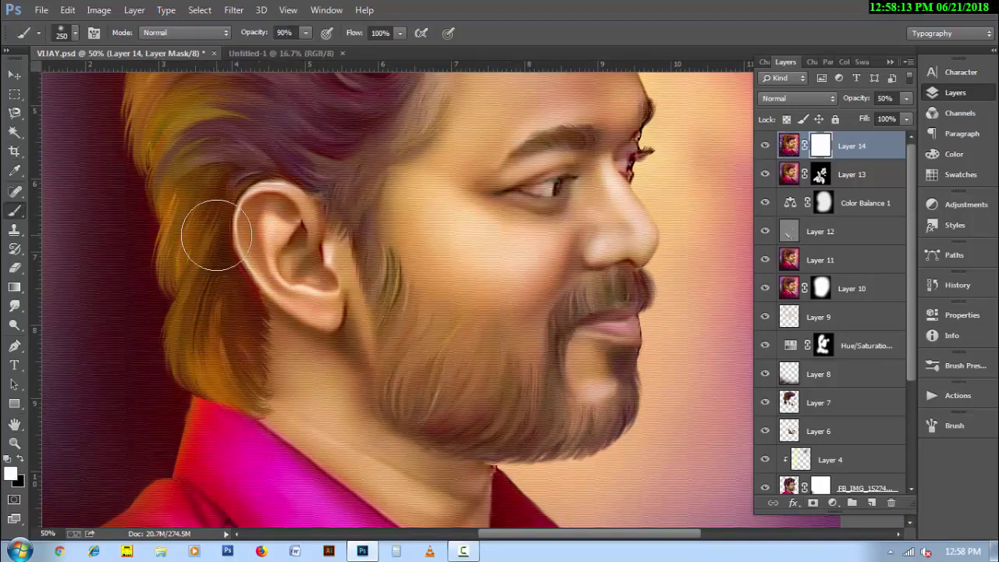
key(x)
key(0)
mouse_move(195, 263)
mouse_down()
mouse_move(223, 167)
mouse_move(284, 402)
mouse_up()
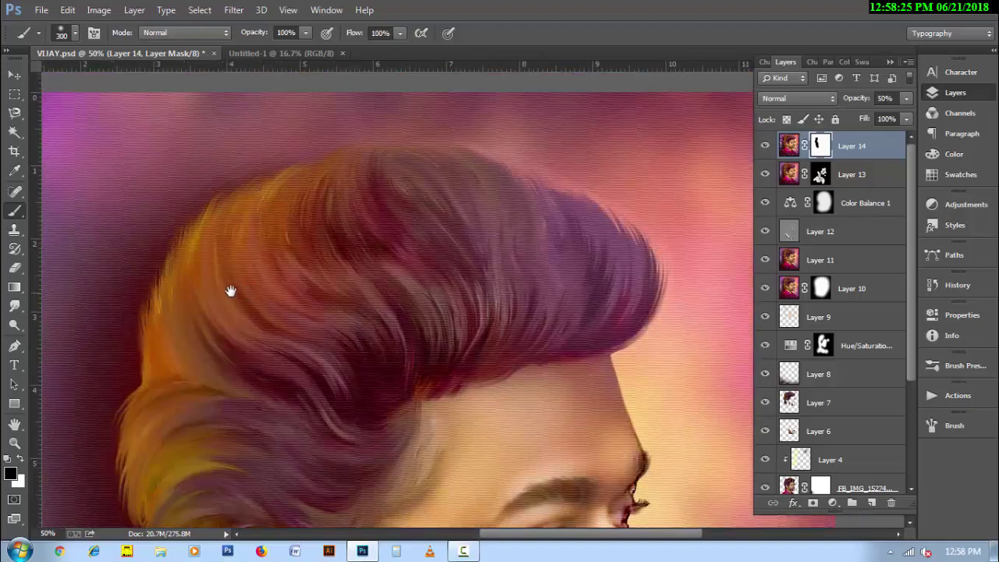
drag(223, 167, 228, 331)
drag(576, 413, 522, 225)
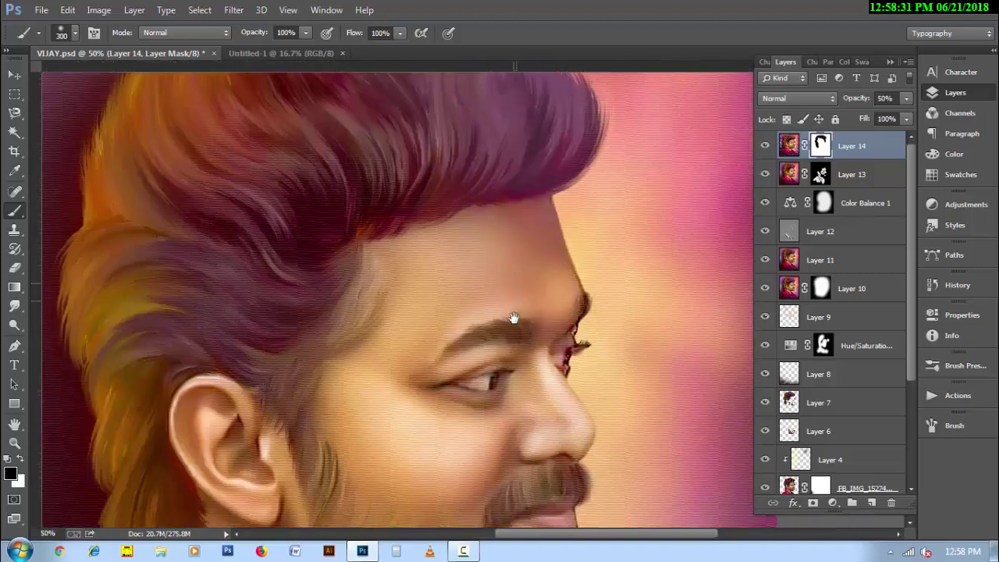
- Mask the texture off the face, beard, chin and neck with a resized black brush
key(bracketleft)
key(bracketleft)
key(bracketleft)
key(bracketleft)
key(bracketleft)
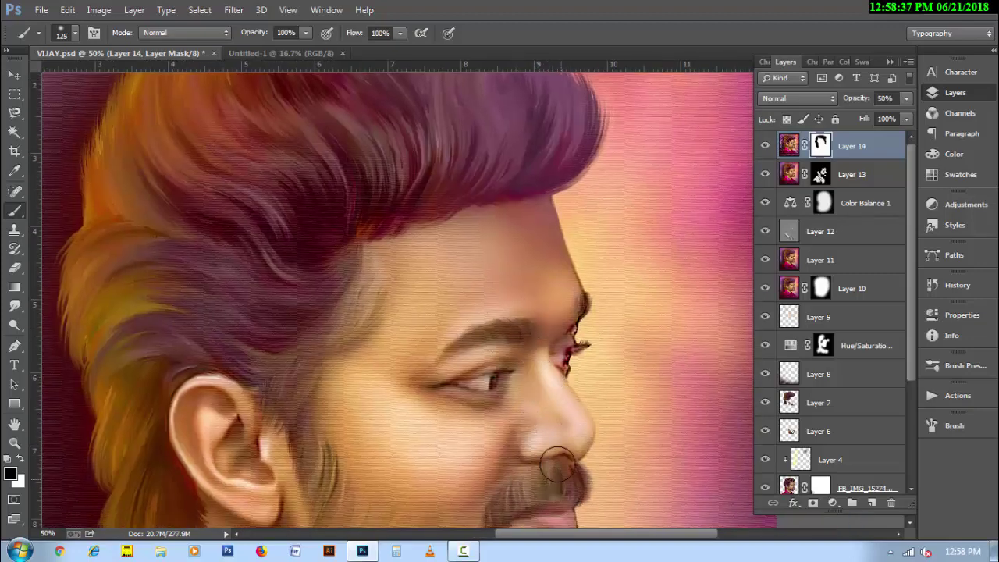
drag(520, 269, 493, 92)
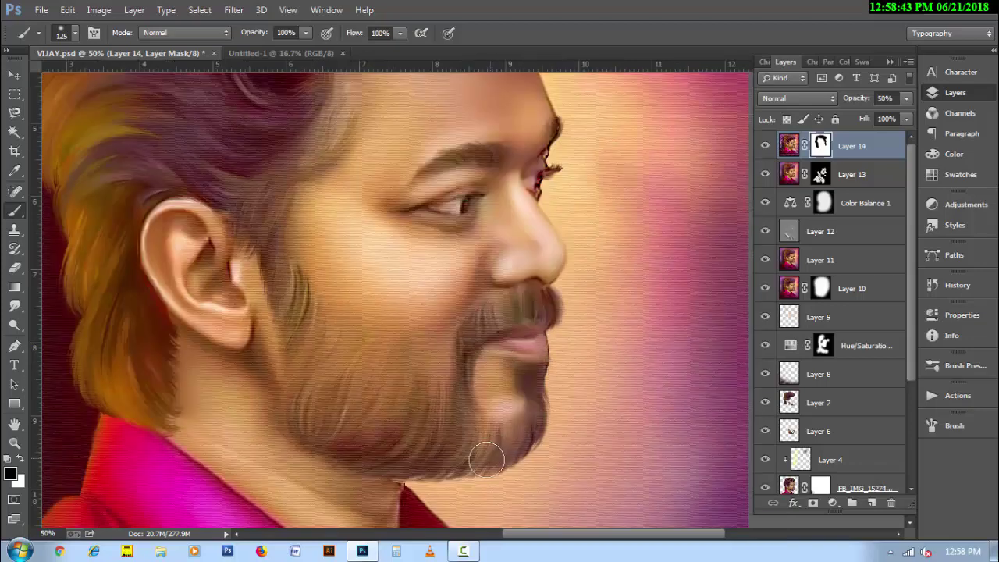
drag(487, 460, 441, 294)
drag(241, 302, 242, 299)
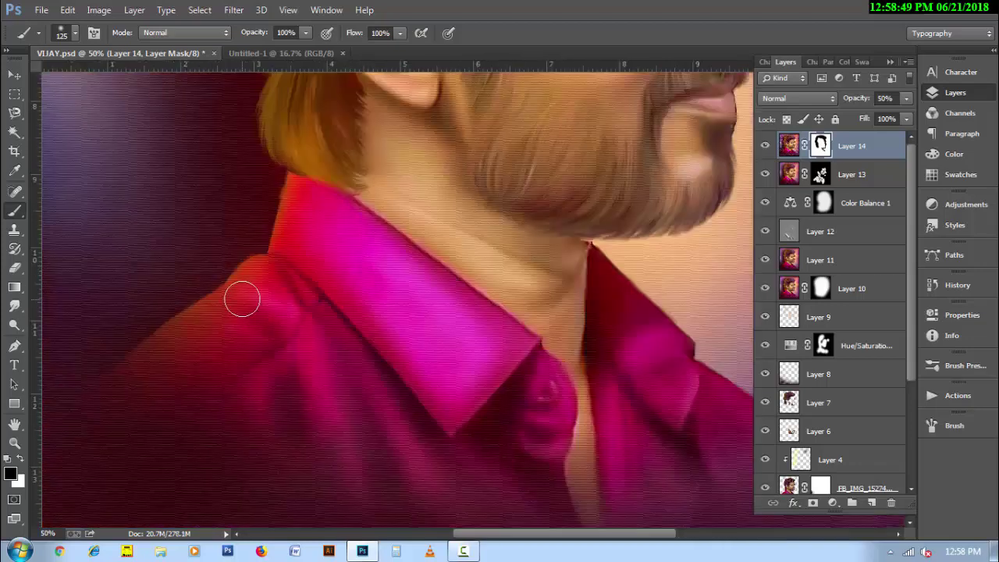
key(bracketright)
key(bracketright)
key(bracketright)
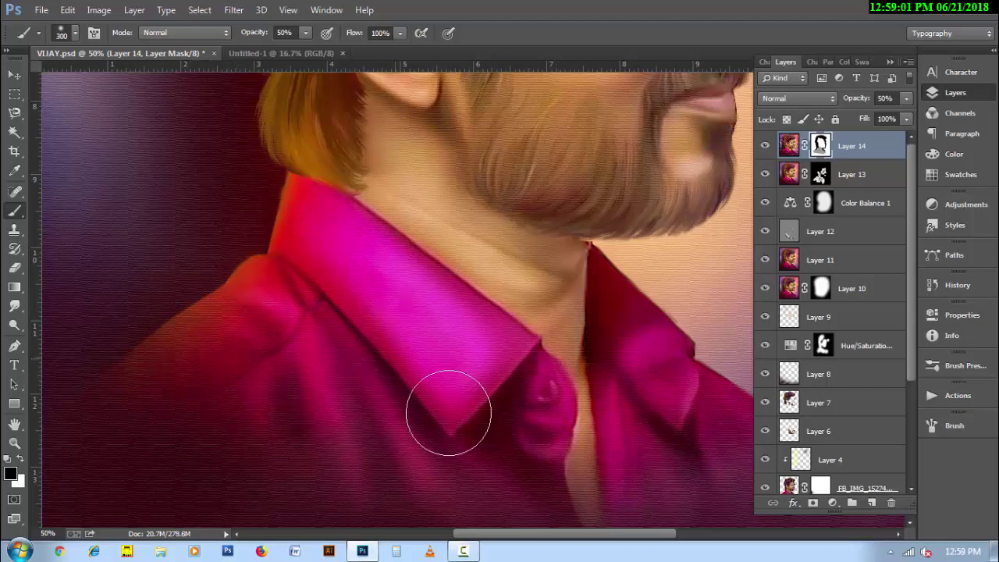
key(0)
key(bracketright)
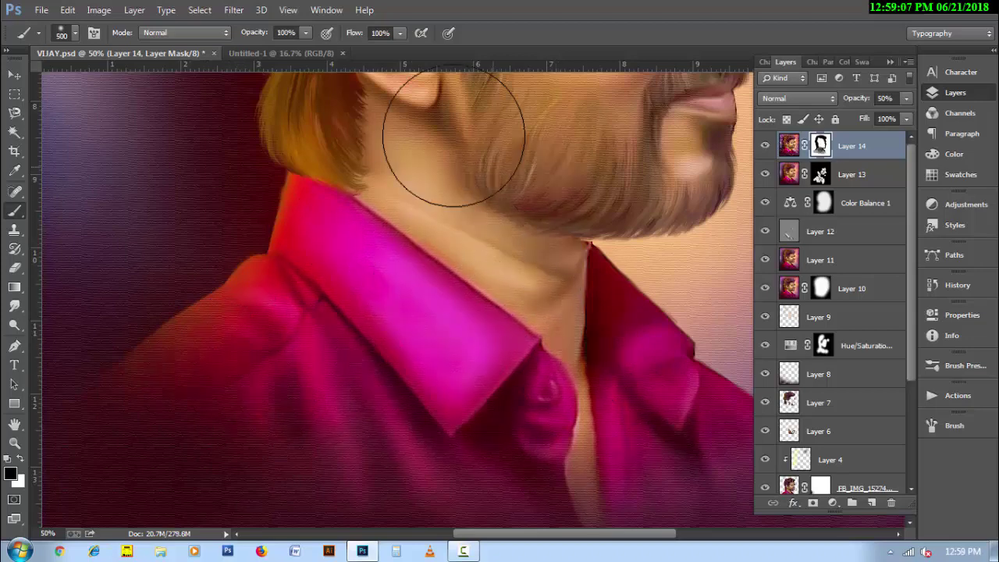
drag(549, 190, 487, 310)
- View the mask alone and paint at 30% brush opacity to fade the texture over the shoulders
scroll(512, 205, up, 5)
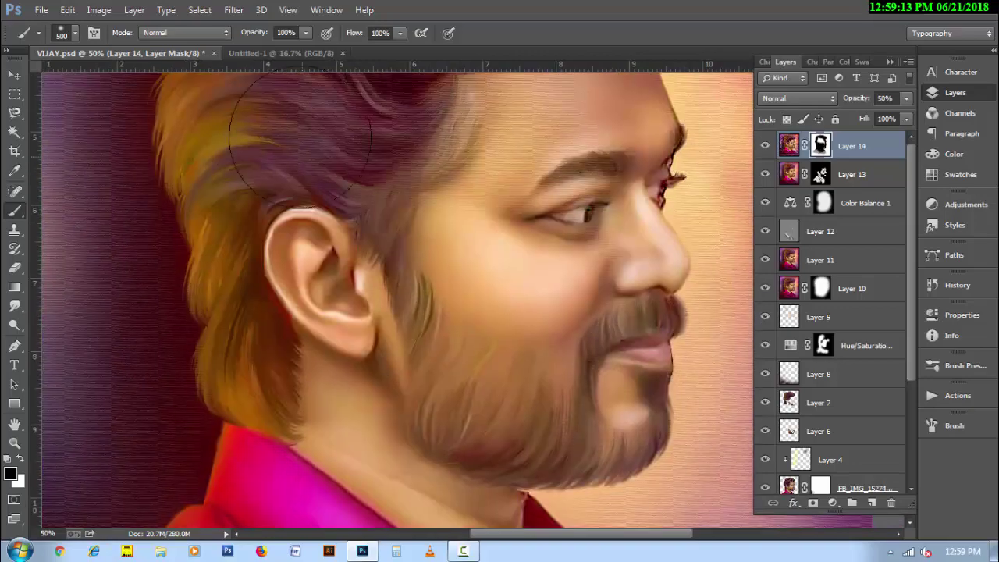
scroll(558, 132, up, 1)
scroll(317, 133, up, 2)
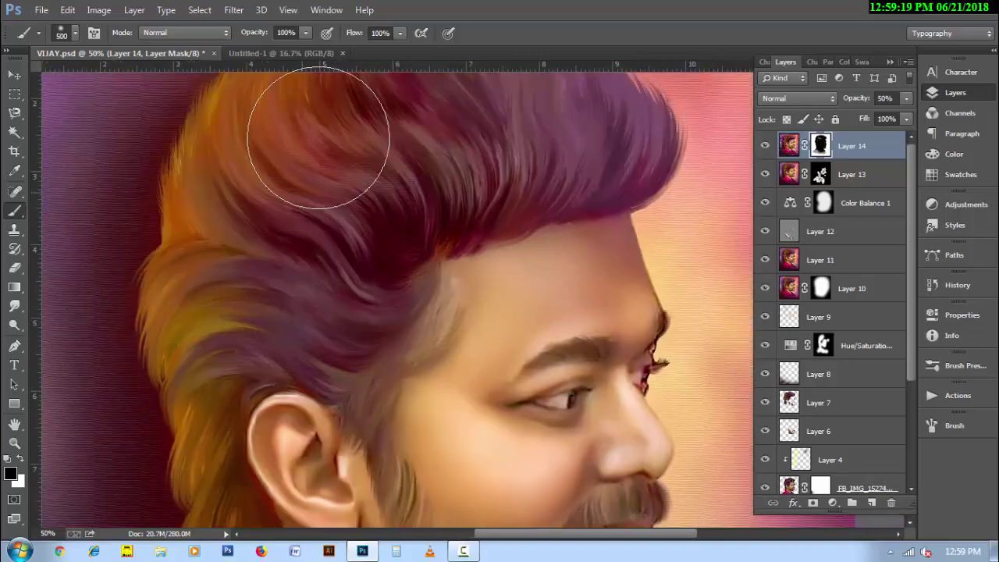
scroll(283, 367, up, 2)
alt+click(820, 145)
key(ctrl+minus)
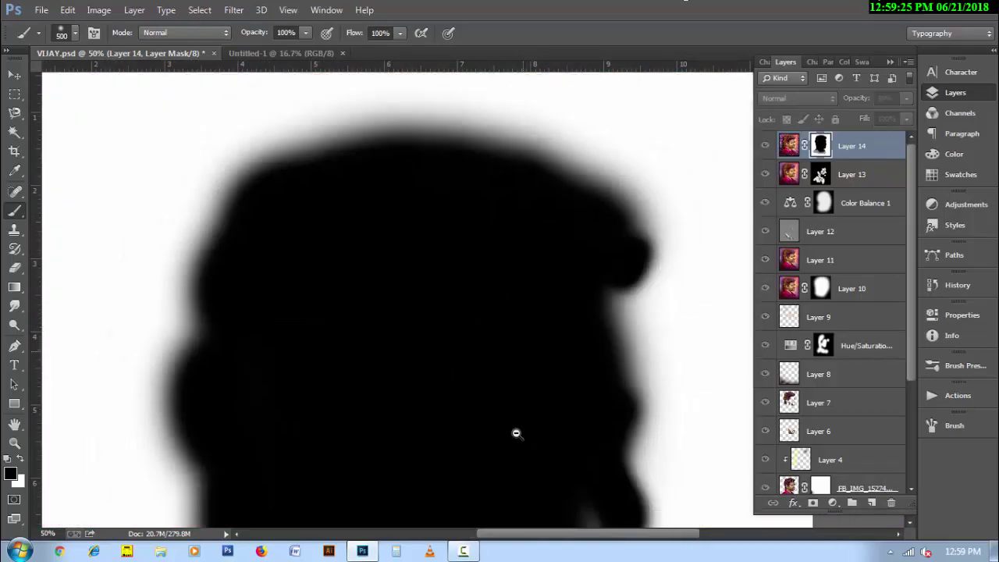
key(bracketleft)
key(bracketleft)
key(bracketleft)
key(bracketleft)
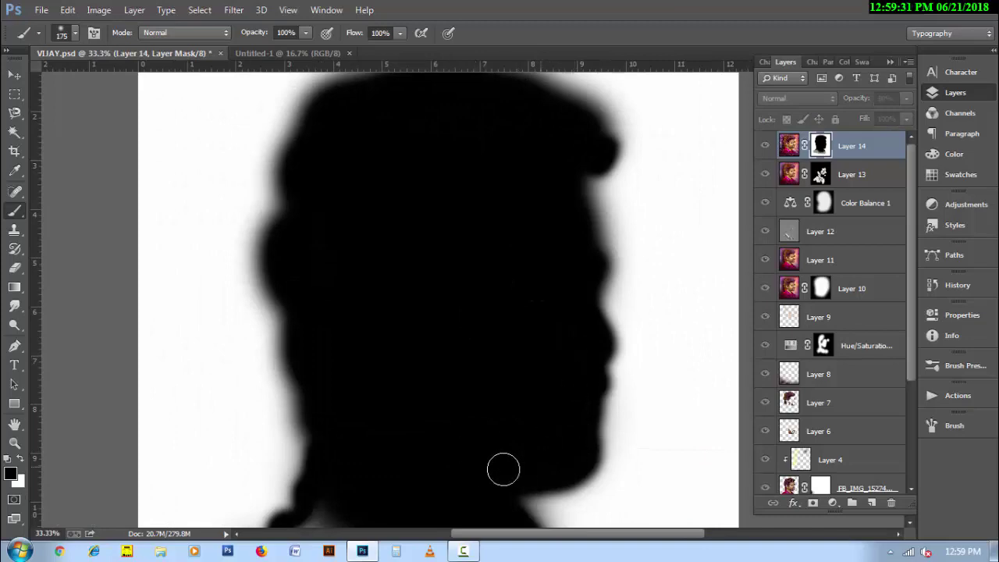
scroll(503, 469, down, 3)
key(bracketright)
key(bracketright)
key(bracketright)
key(3)
drag(346, 397, 489, 412)
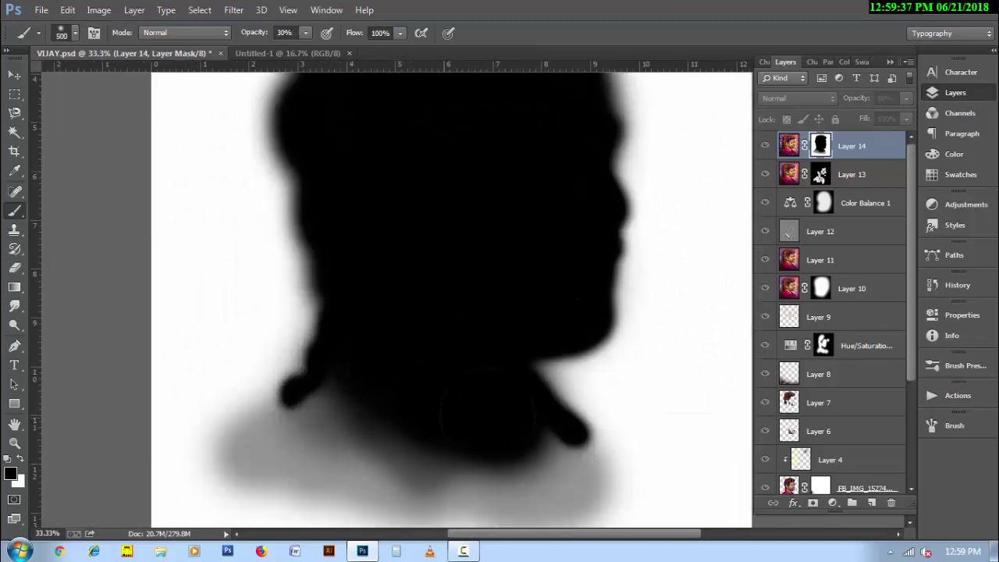
key(bracketleft)
key(bracketleft)
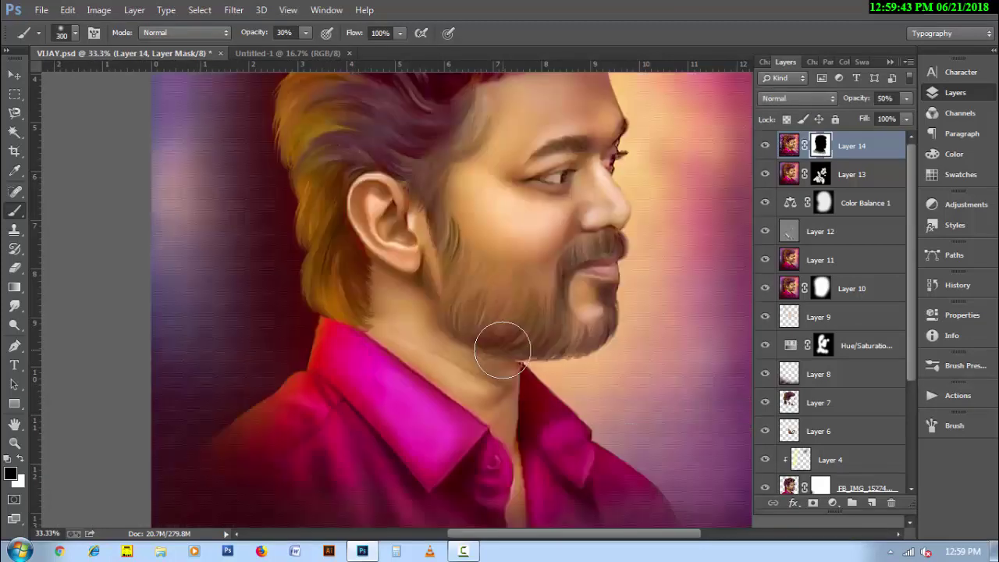